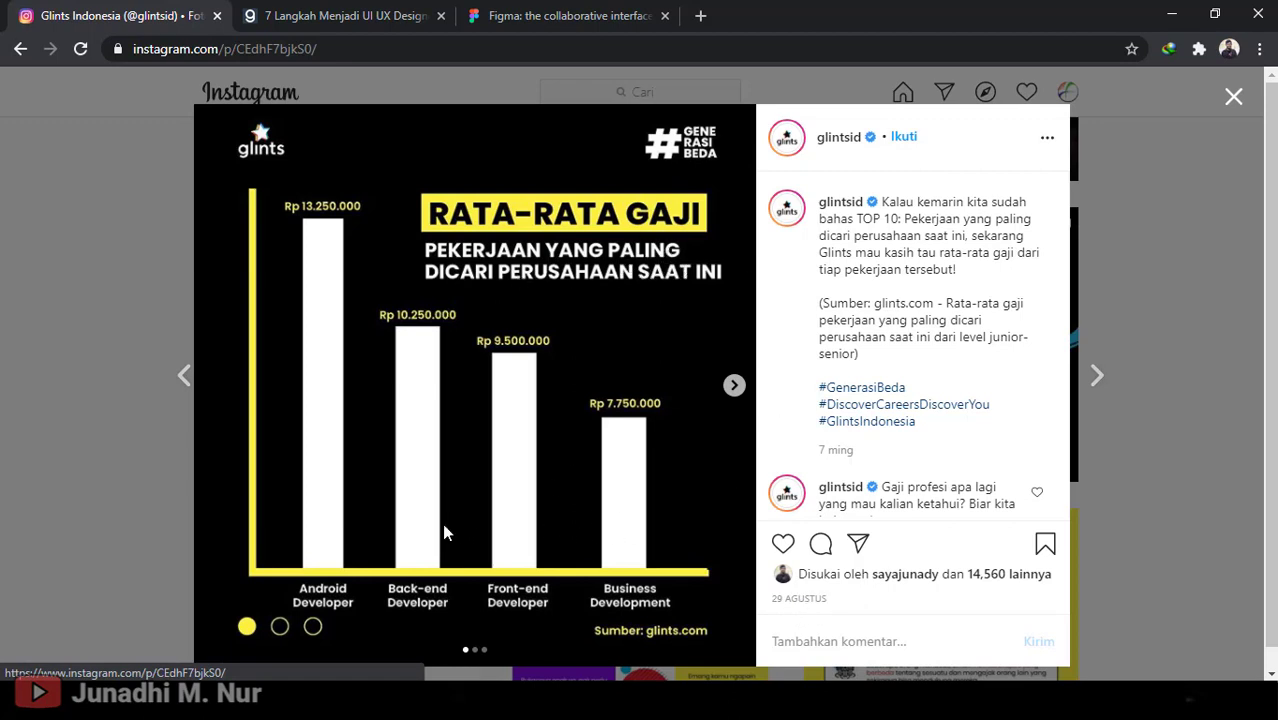
# Show the next slide of the average-salary post to view its salary chart
pyautogui.click(733, 386)
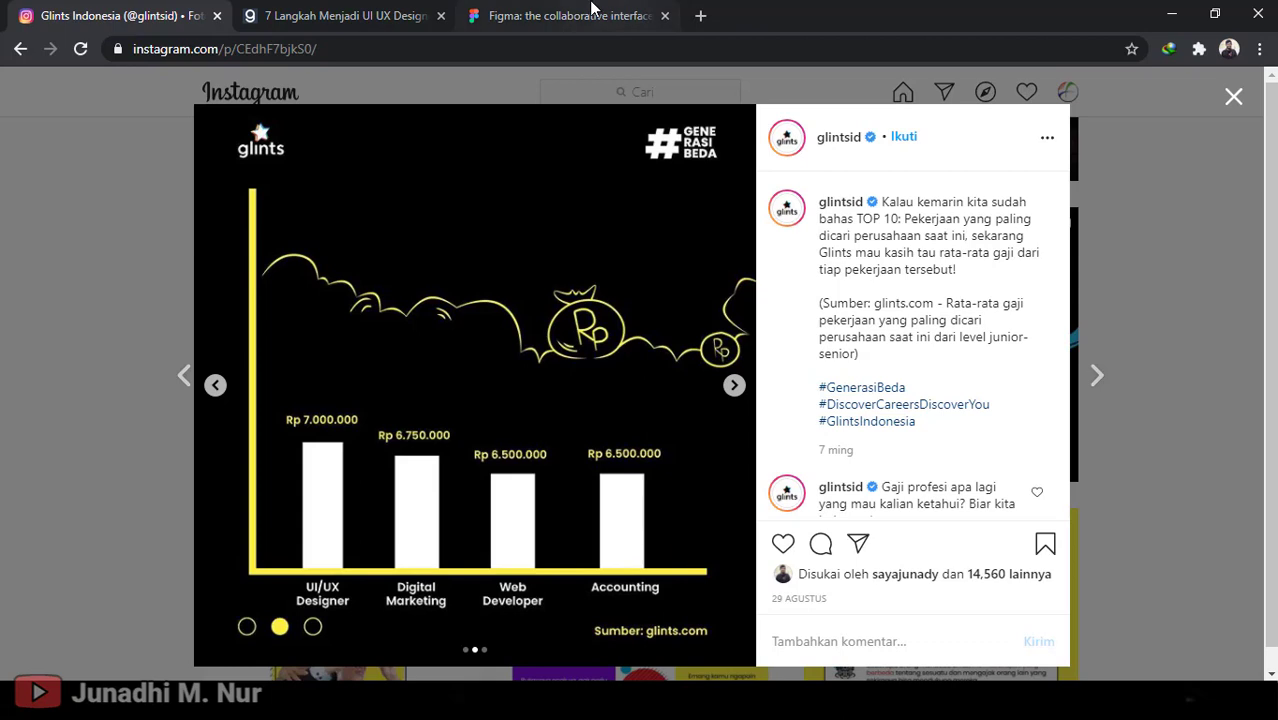
# Switch to the Figma website and log in with the Google account
pyautogui.click(620, 10)
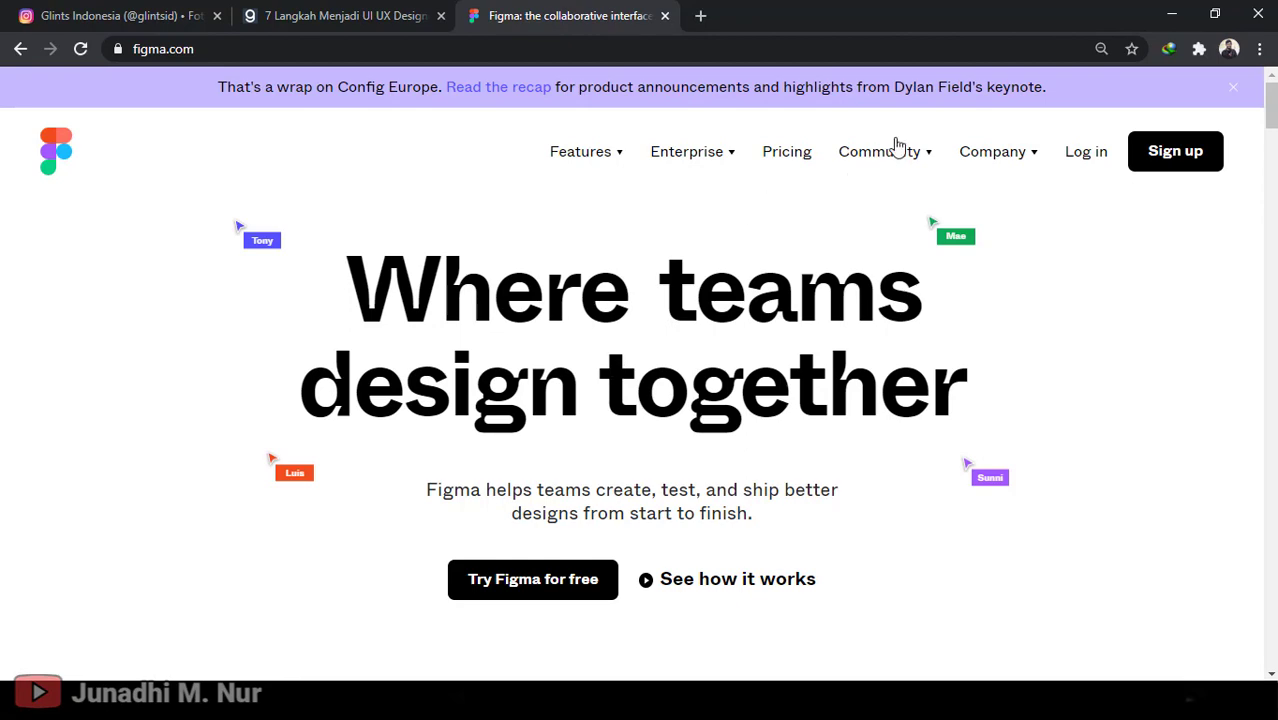
pyautogui.scroll(-5, 950, 320)
pyautogui.scroll(-9, 986, 350)
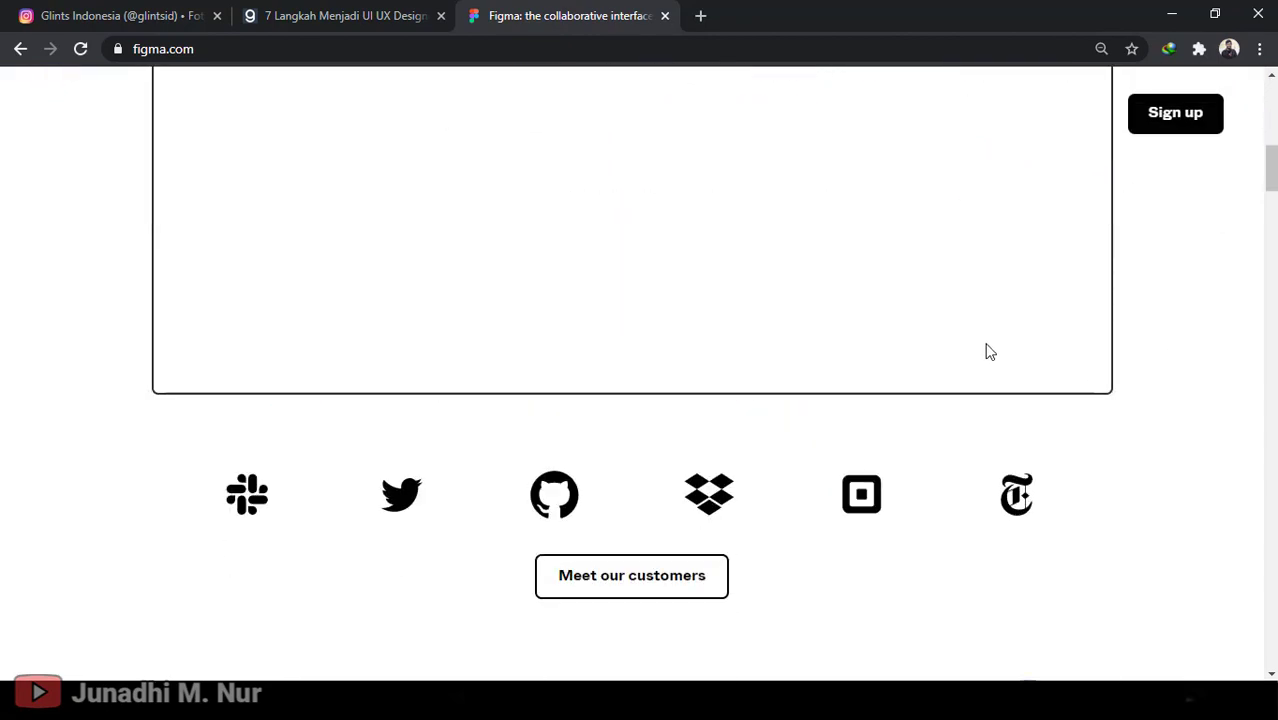
pyautogui.scroll(13, 987, 357)
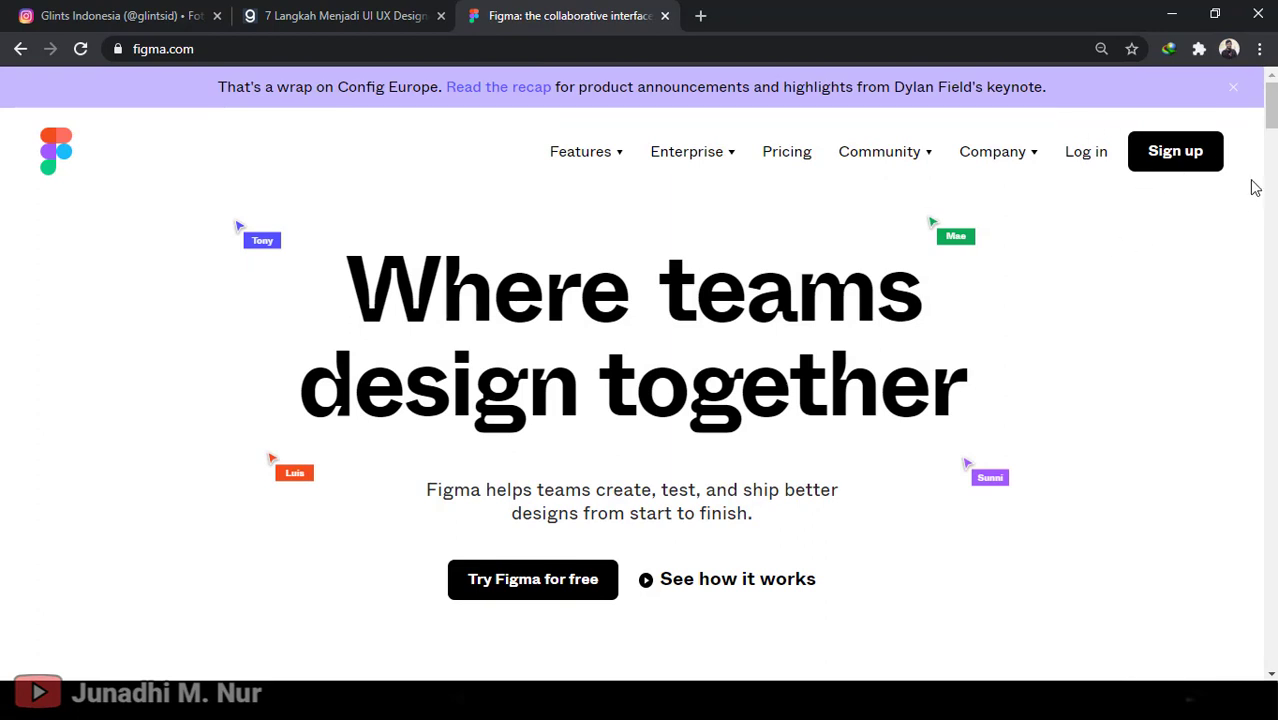
pyautogui.click(1091, 157)
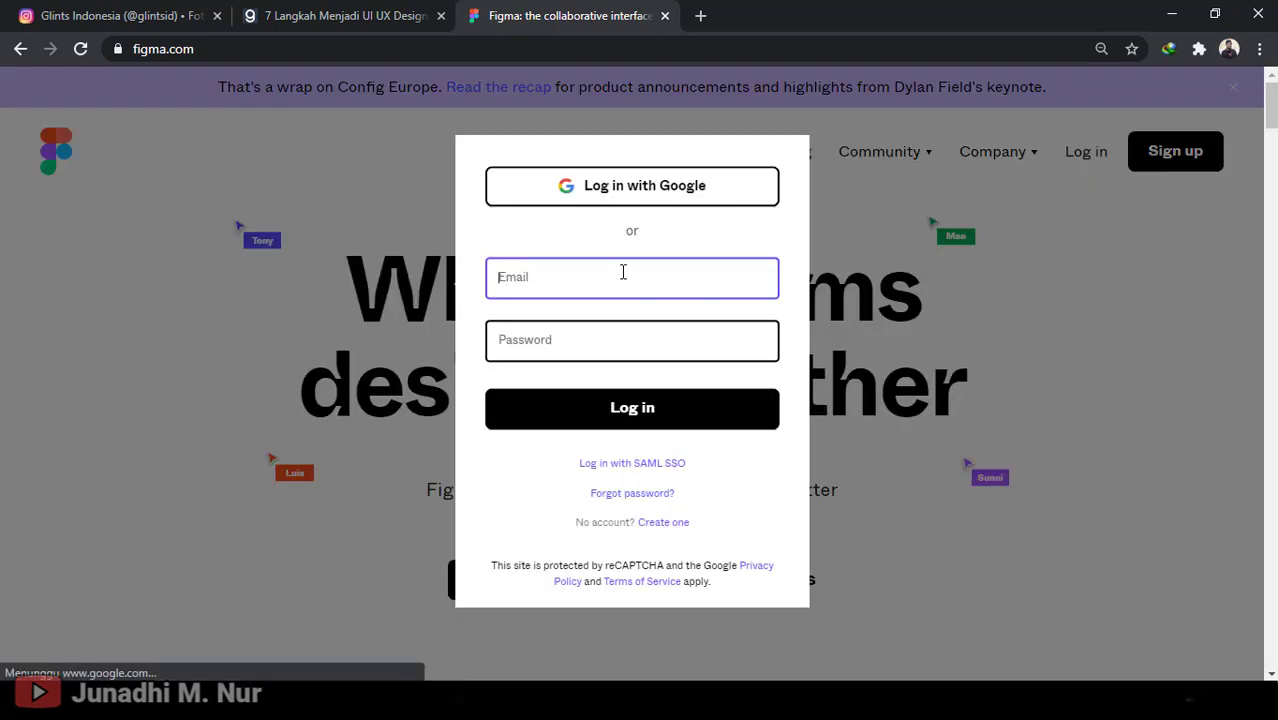
pyautogui.click(653, 202)
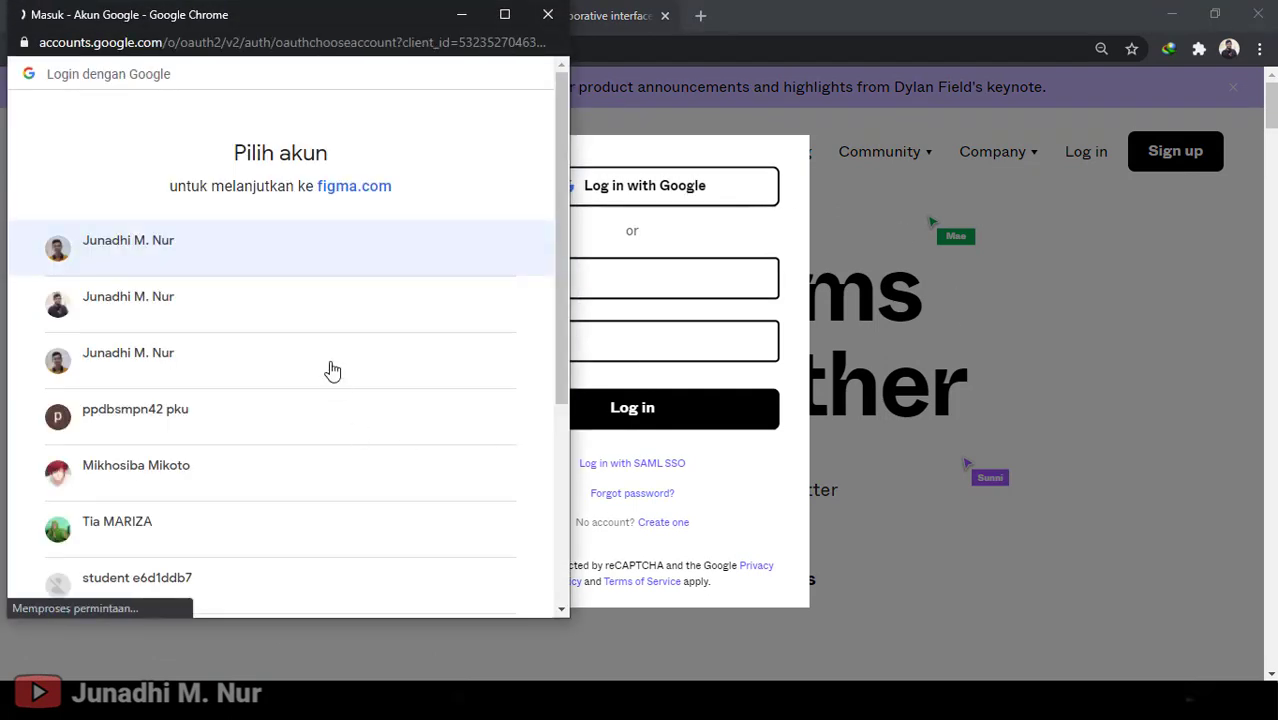
pyautogui.click(165, 372)
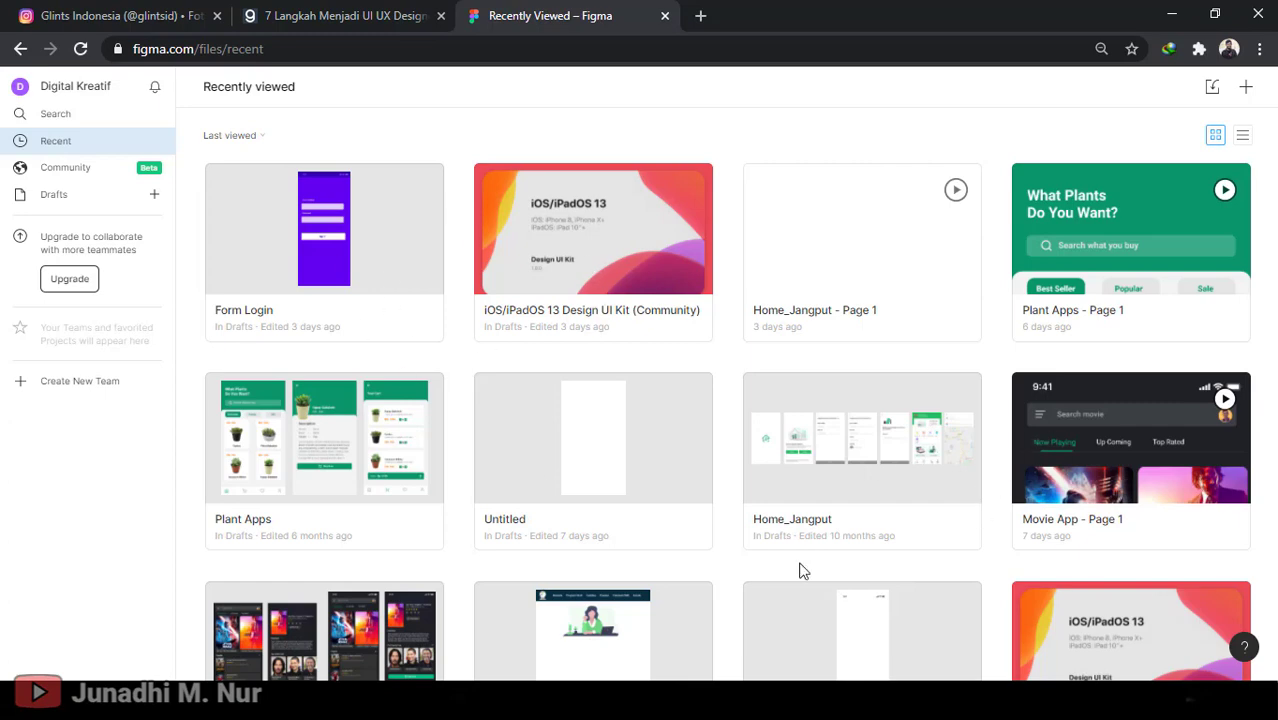
# Create a new blank design file from the recently viewed files page
pyautogui.scroll(-3, 815, 500)
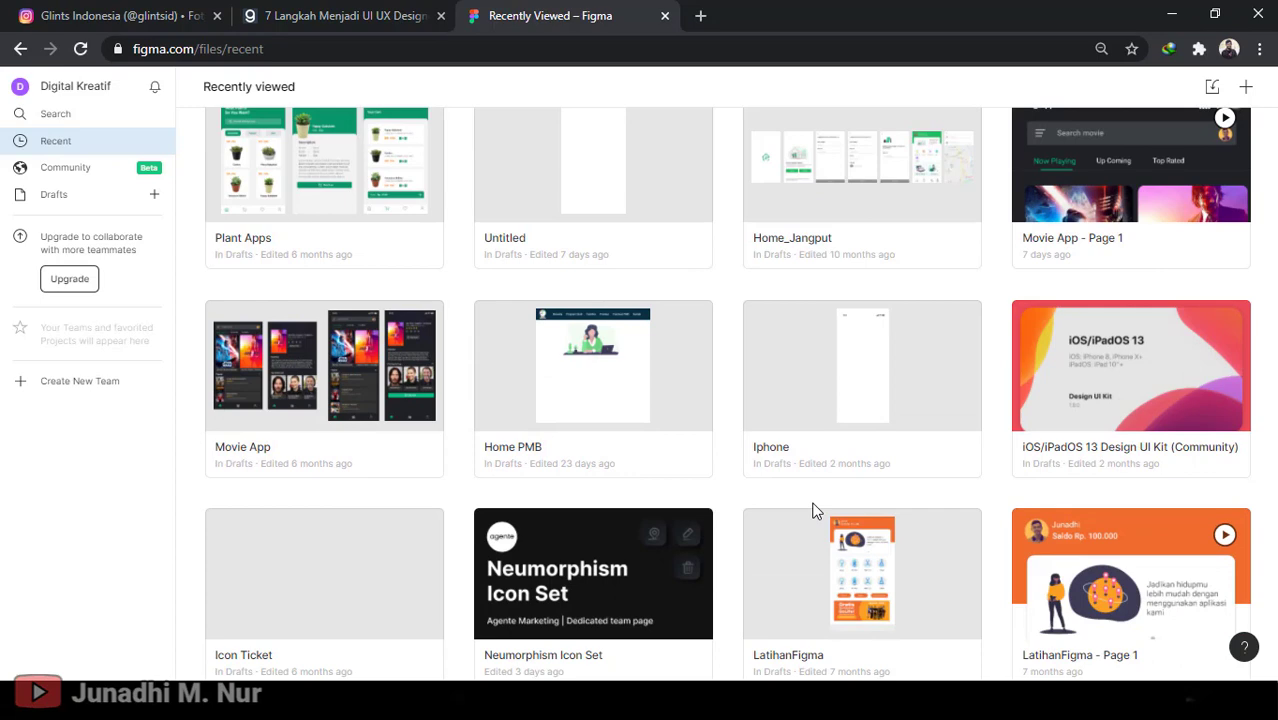
pyautogui.scroll(3, 815, 510)
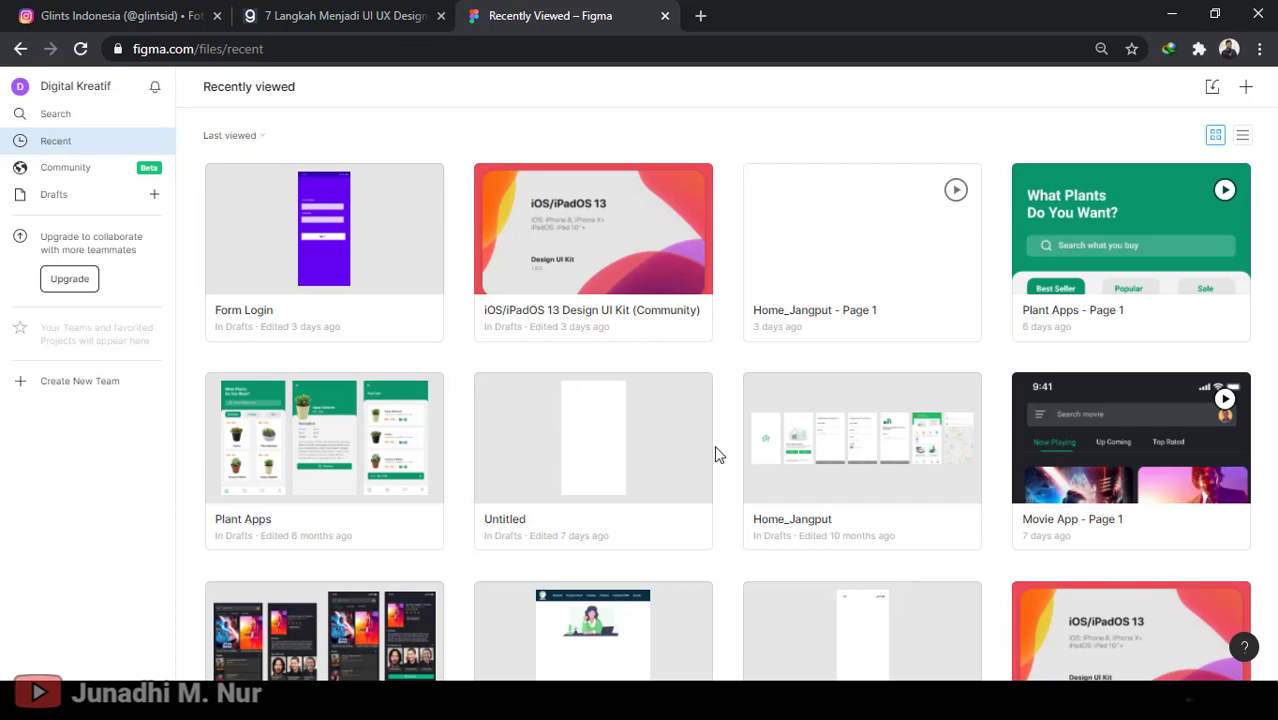
pyautogui.click(1246, 89)
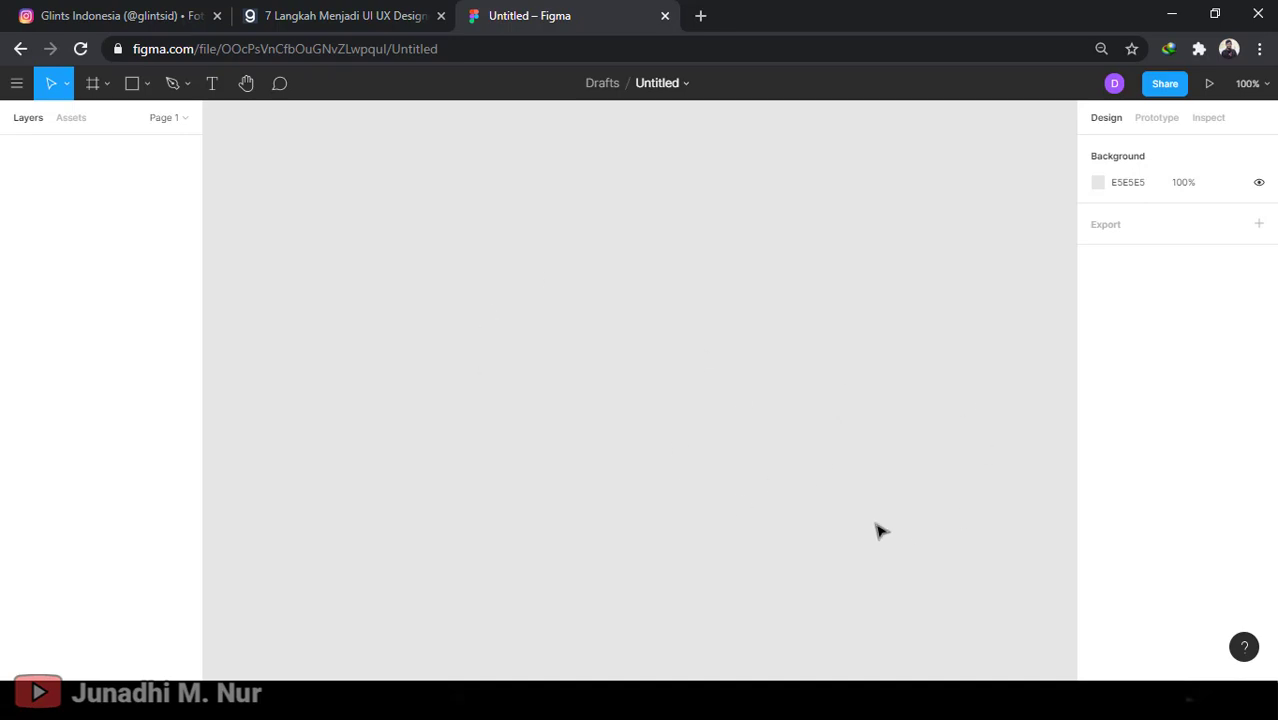
# Rename the untitled file as belajarfigma
pyautogui.click(656, 84)
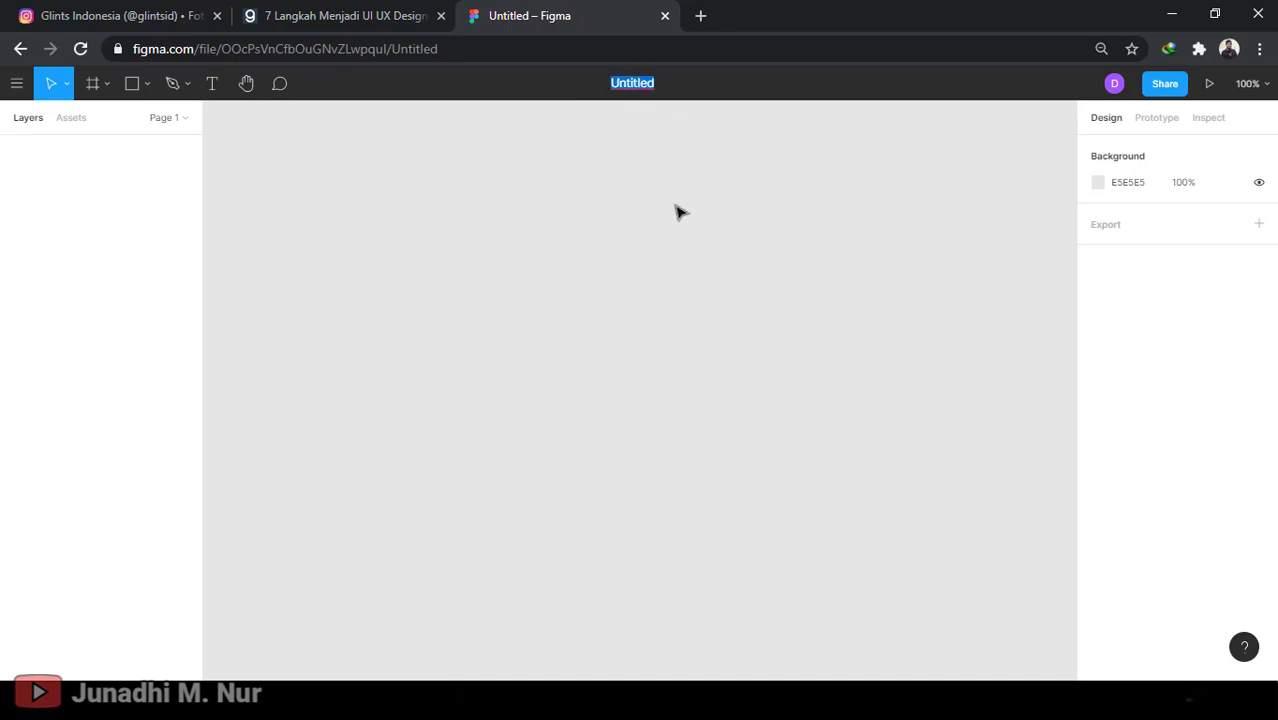
pyautogui.write('belajarfig')
pyautogui.press('Return')
pyautogui.write('ma')
pyautogui.press('Return')
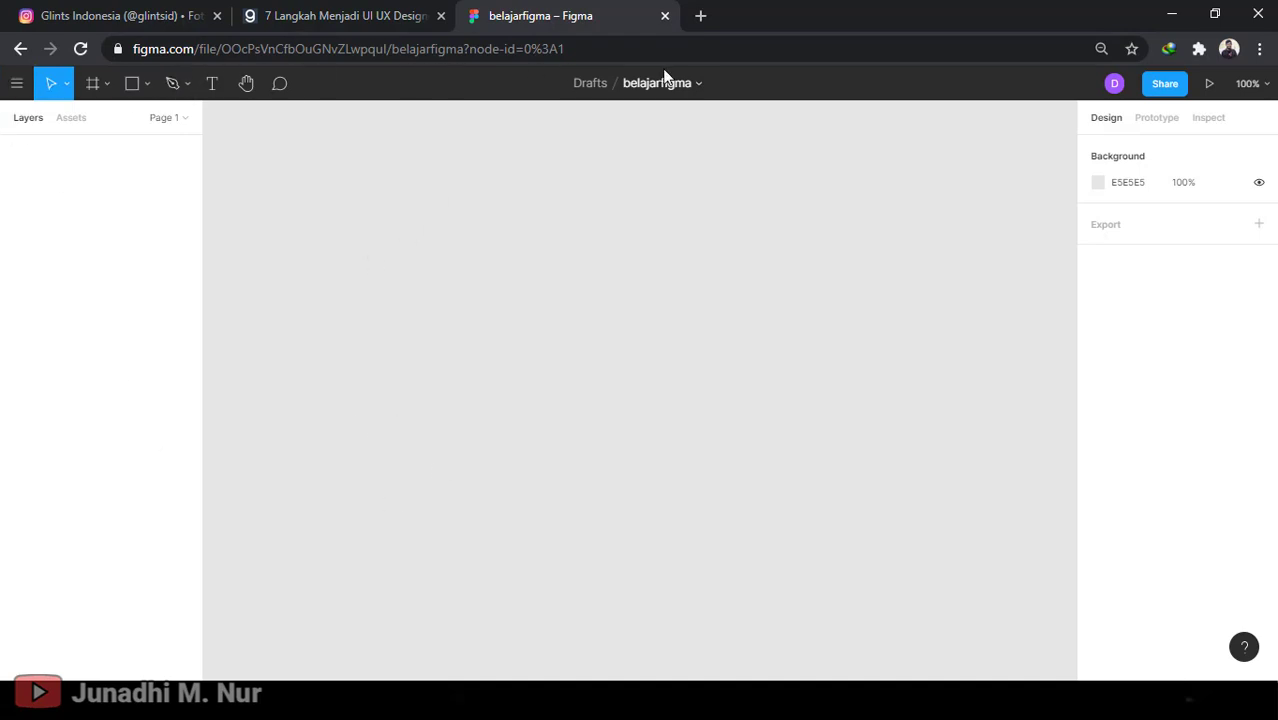
# Examine the main command list and the available variants of the Move, Frame, shape and Pen tools
pyautogui.click(19, 90)
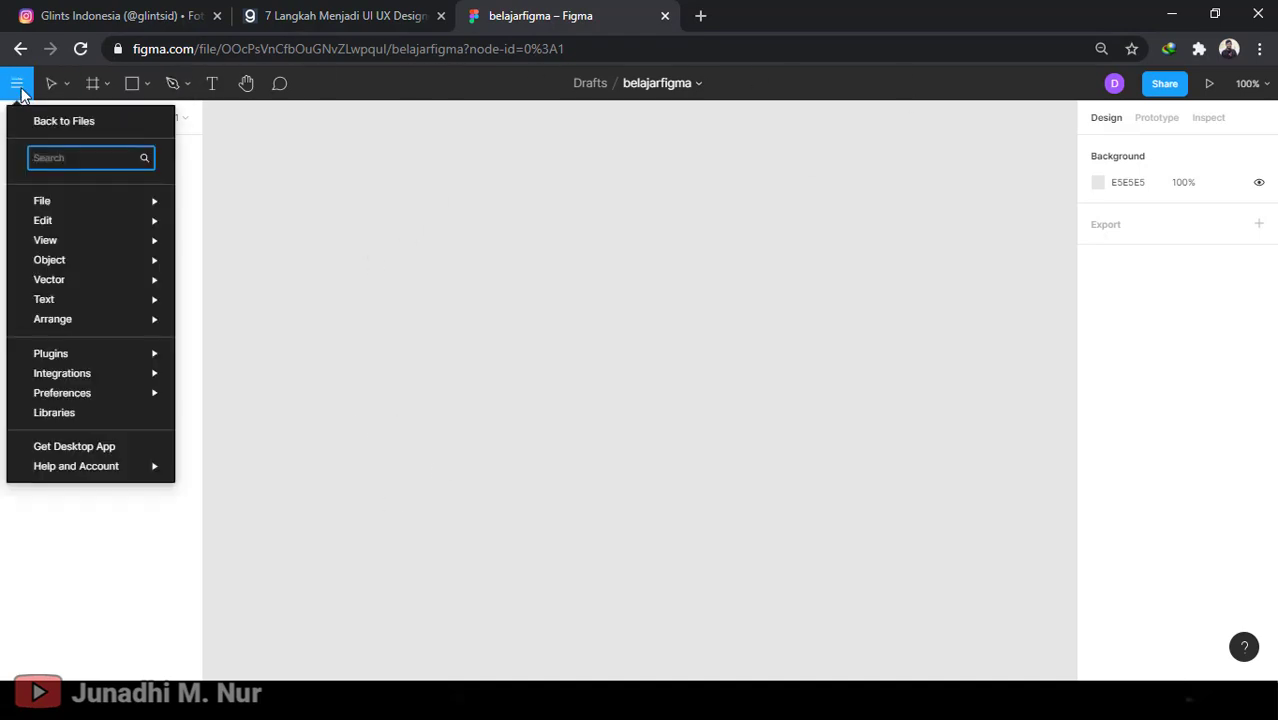
pyautogui.click(19, 90)
pyautogui.click(66, 84)
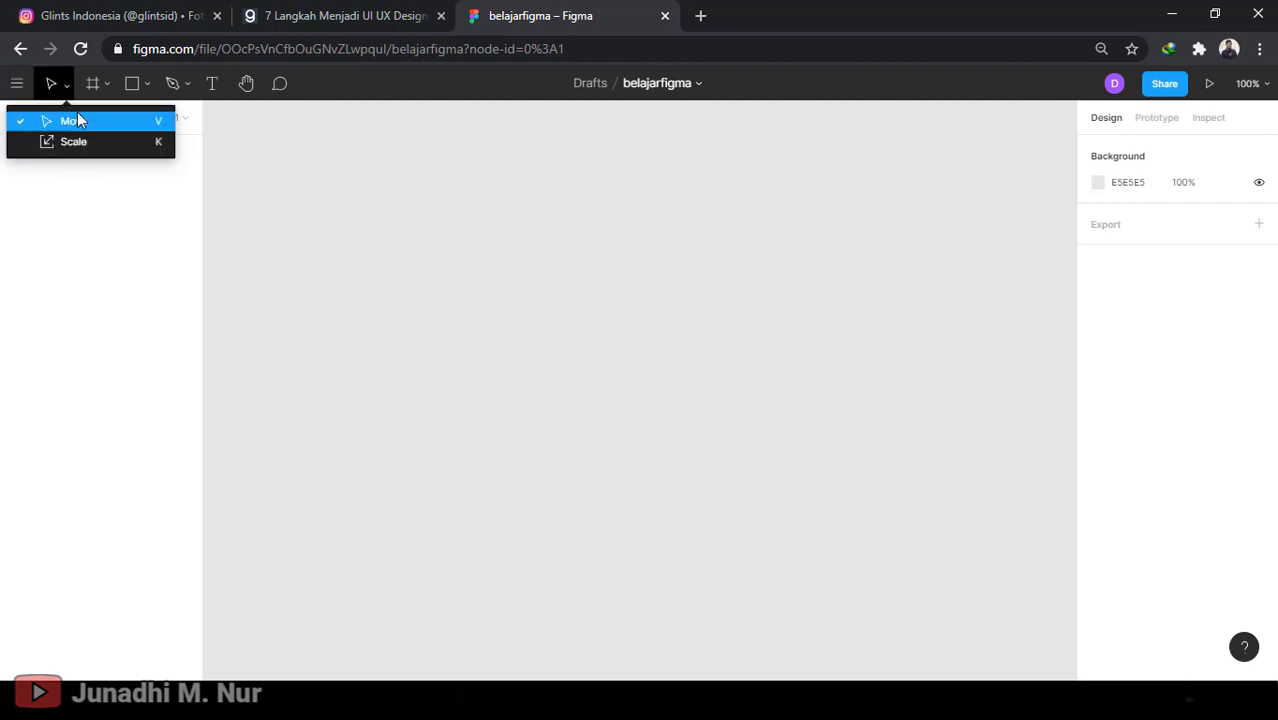
pyautogui.moveTo(366, 213); pyautogui.dragTo(412, 246)
pyautogui.click(106, 86)
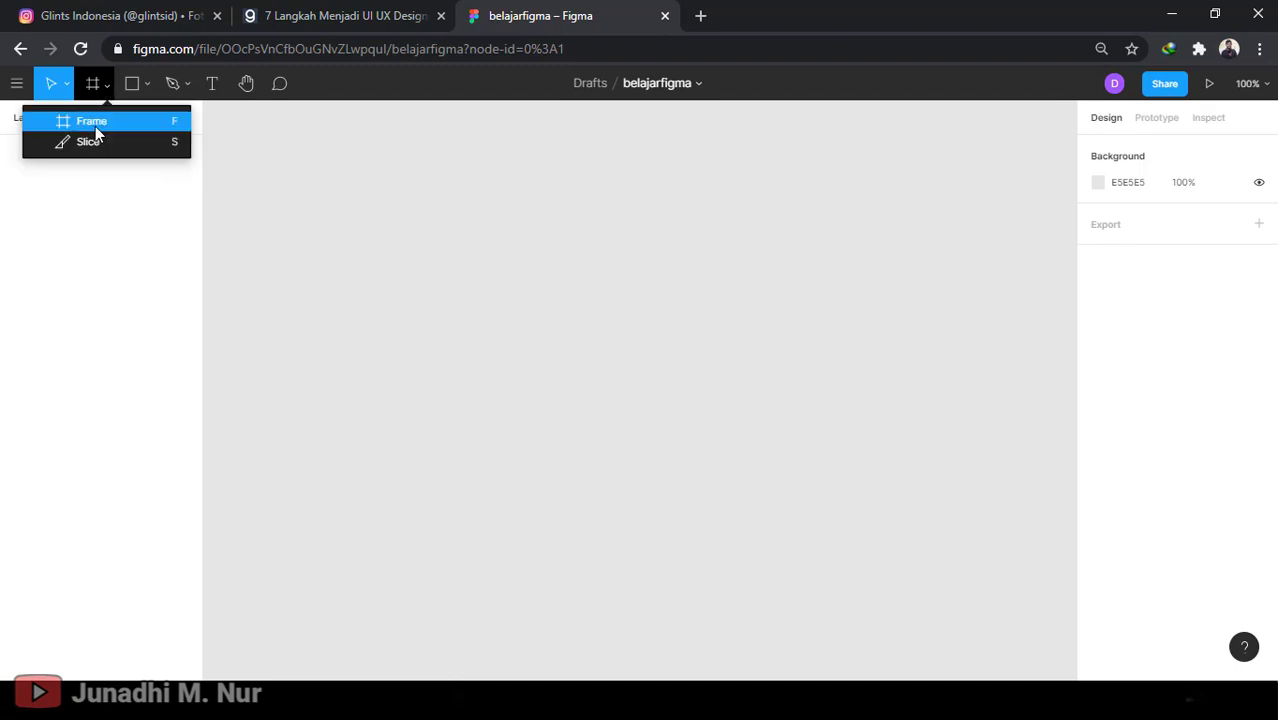
pyautogui.click(105, 88)
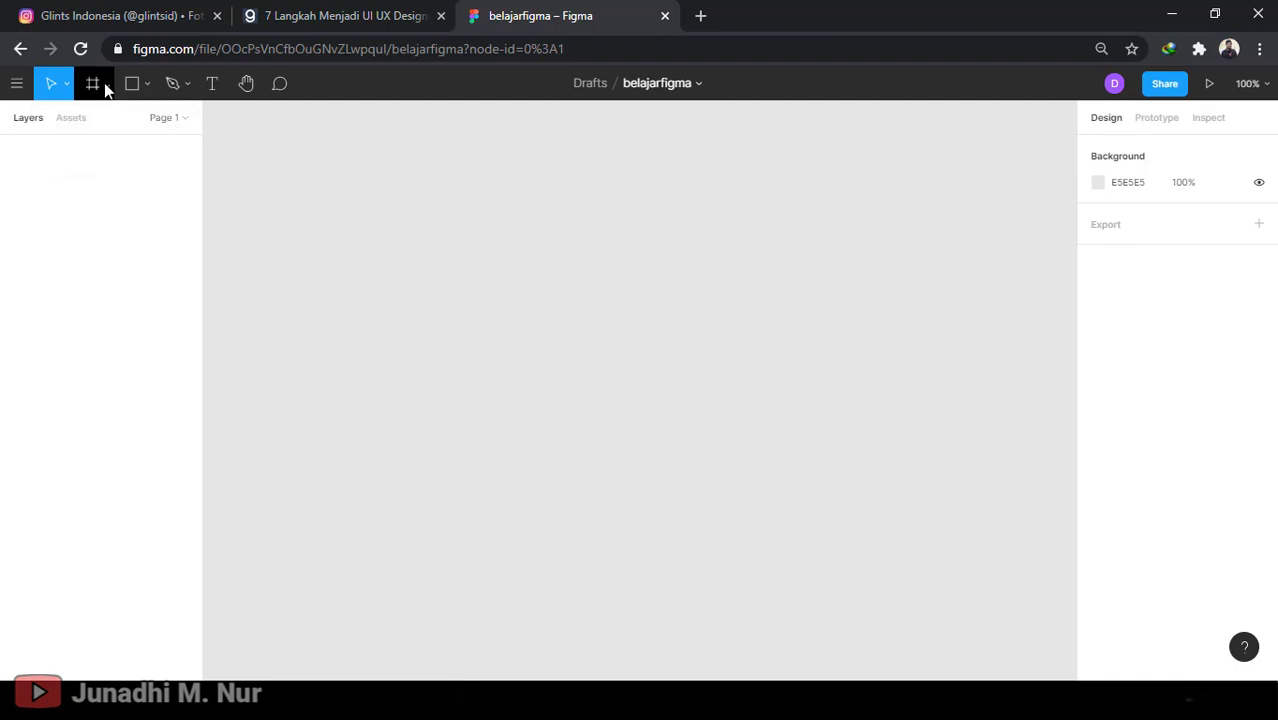
pyautogui.click(145, 88)
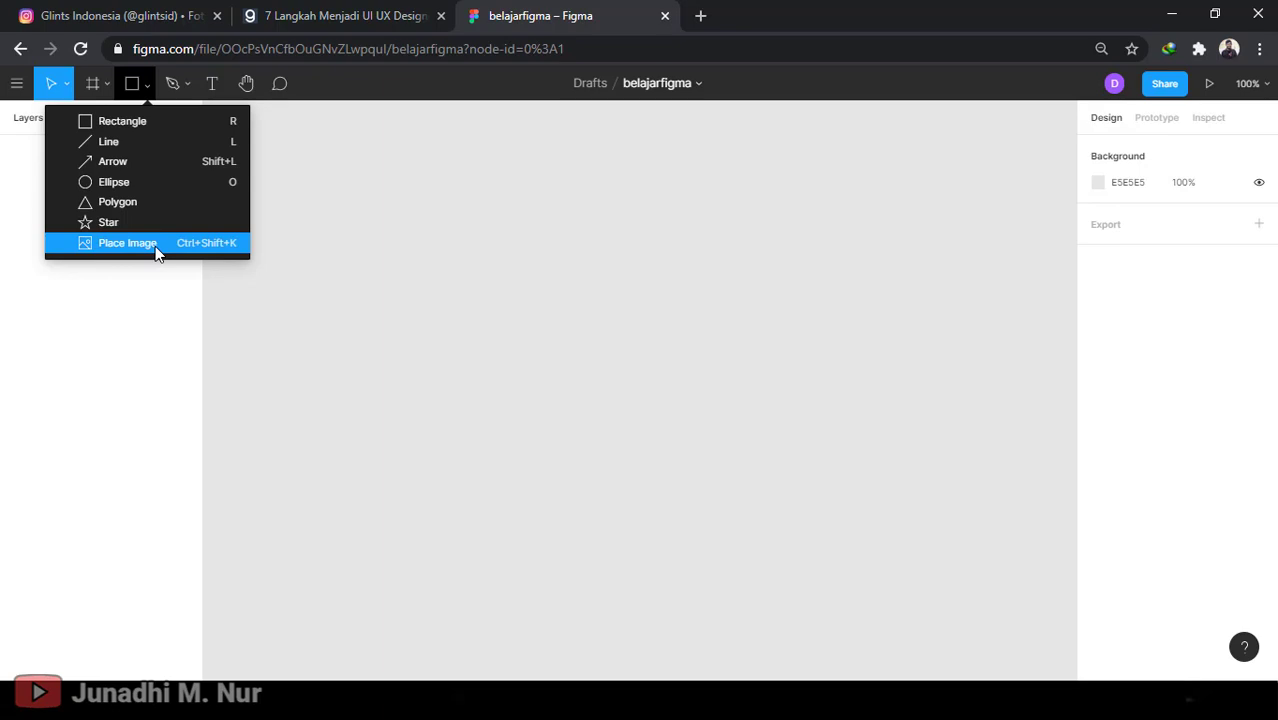
pyautogui.click(138, 83)
pyautogui.click(183, 86)
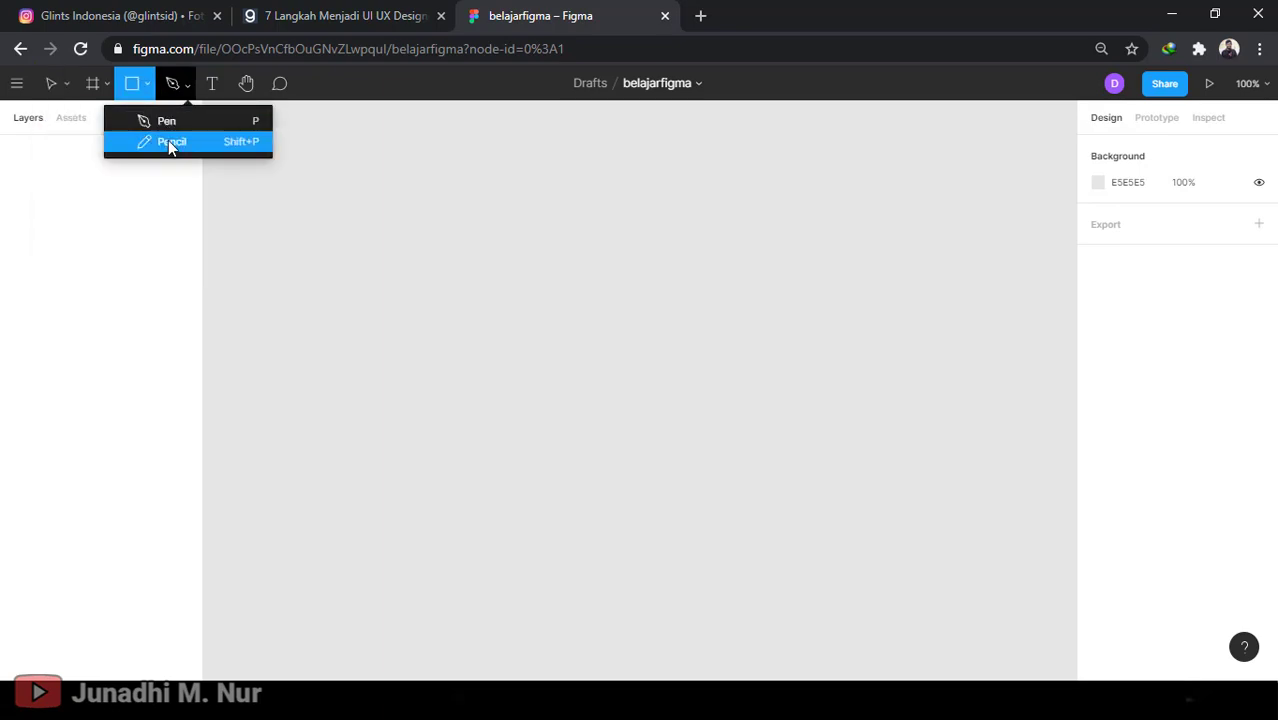
pyautogui.click(188, 84)
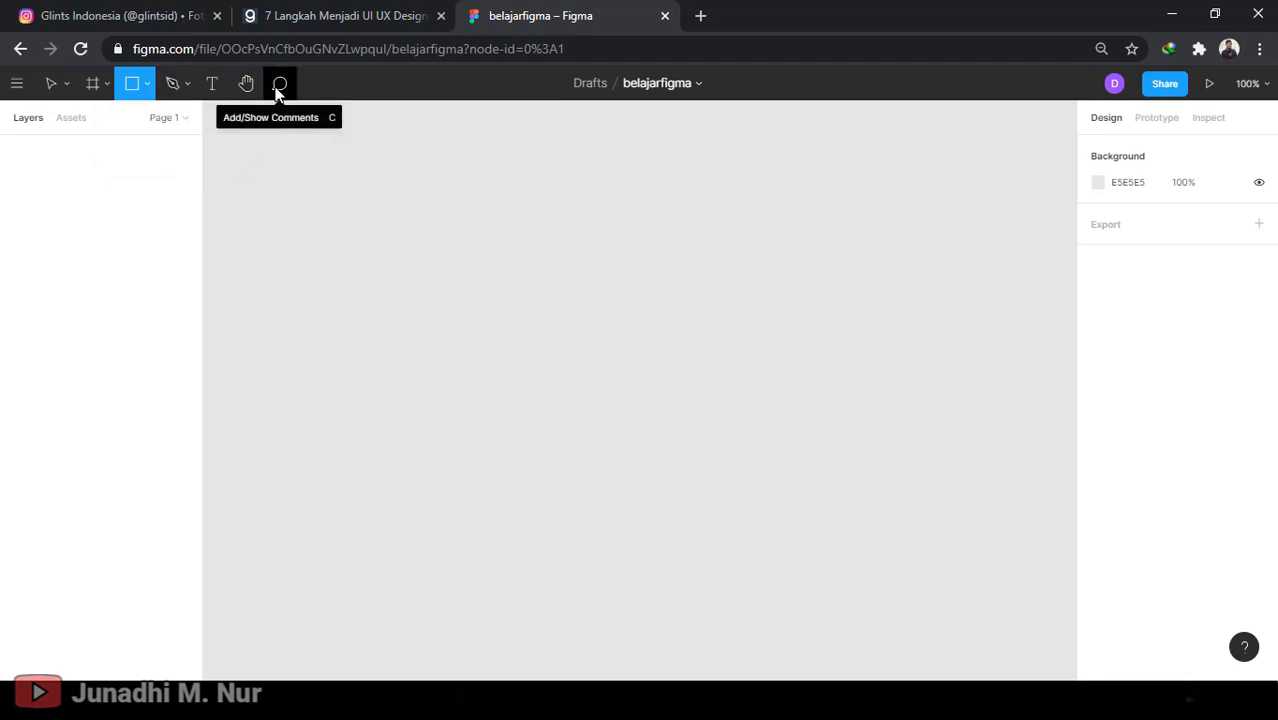
# Add a frame with the iPhone 11 Pro Max preset, 414 × 896, to the canvas and deselect it
pyautogui.click(107, 86)
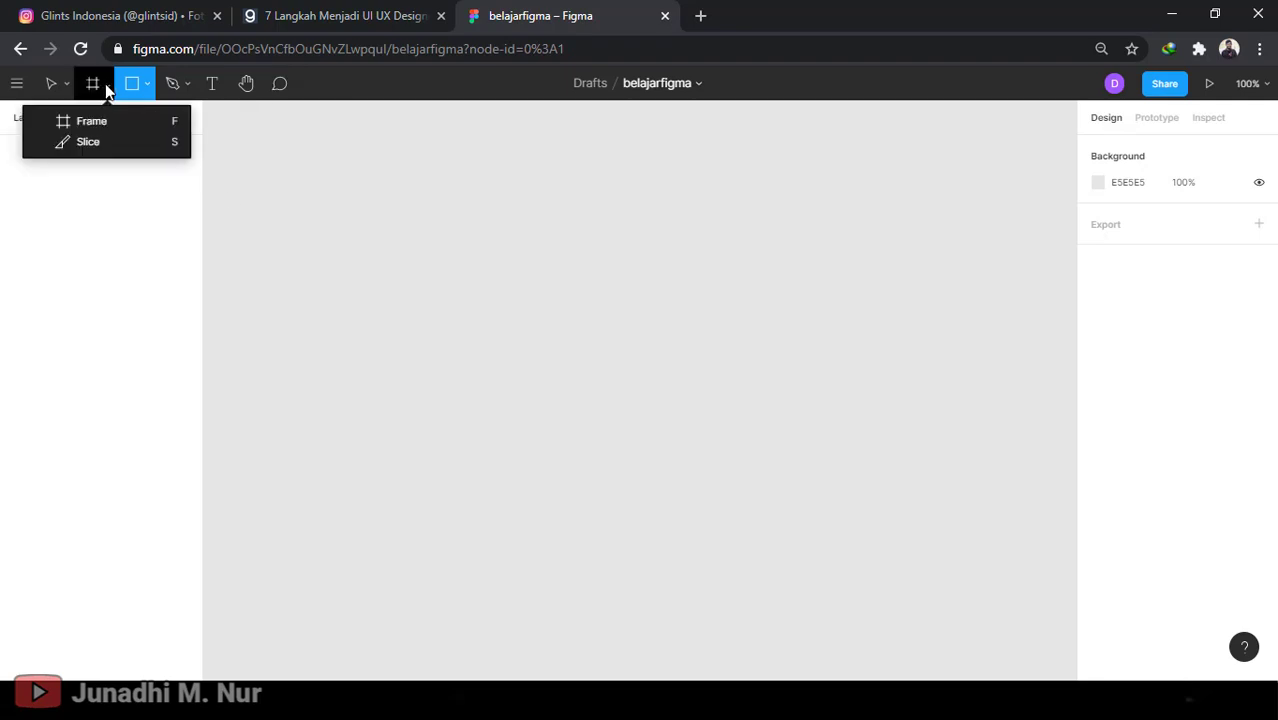
pyautogui.click(74, 125)
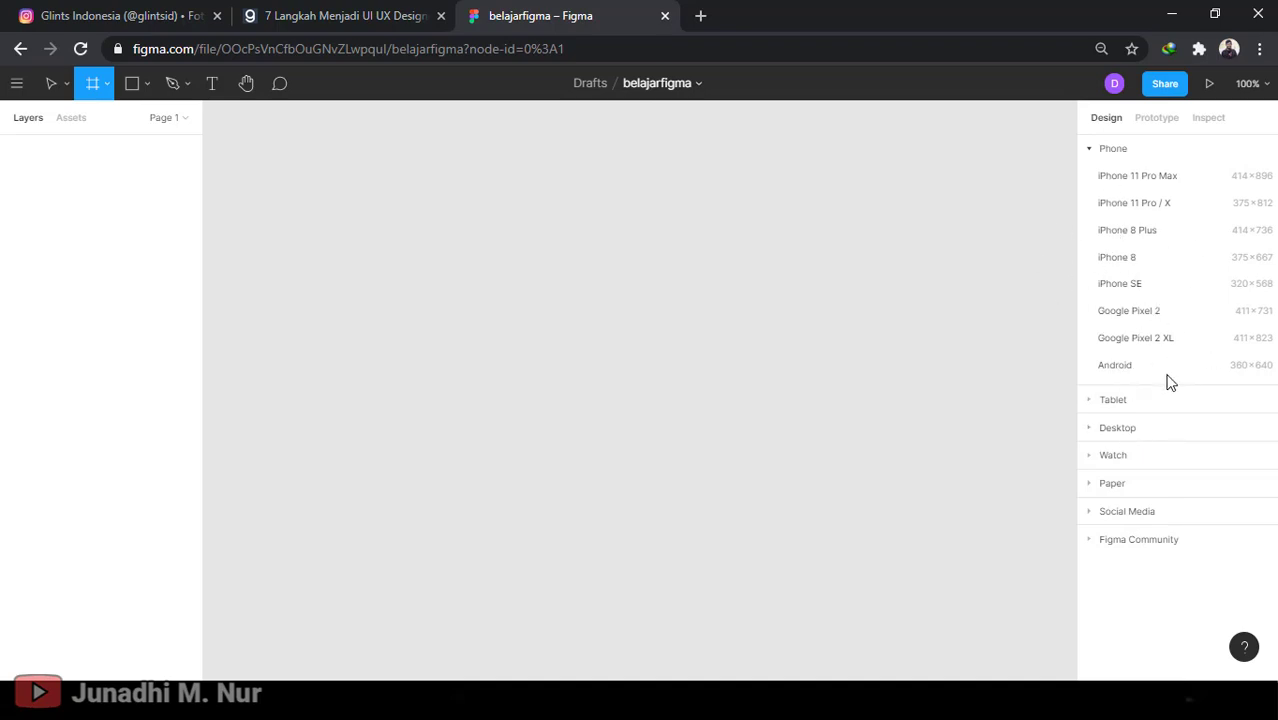
pyautogui.click(1124, 180)
pyautogui.scroll(-1, 870, 400)
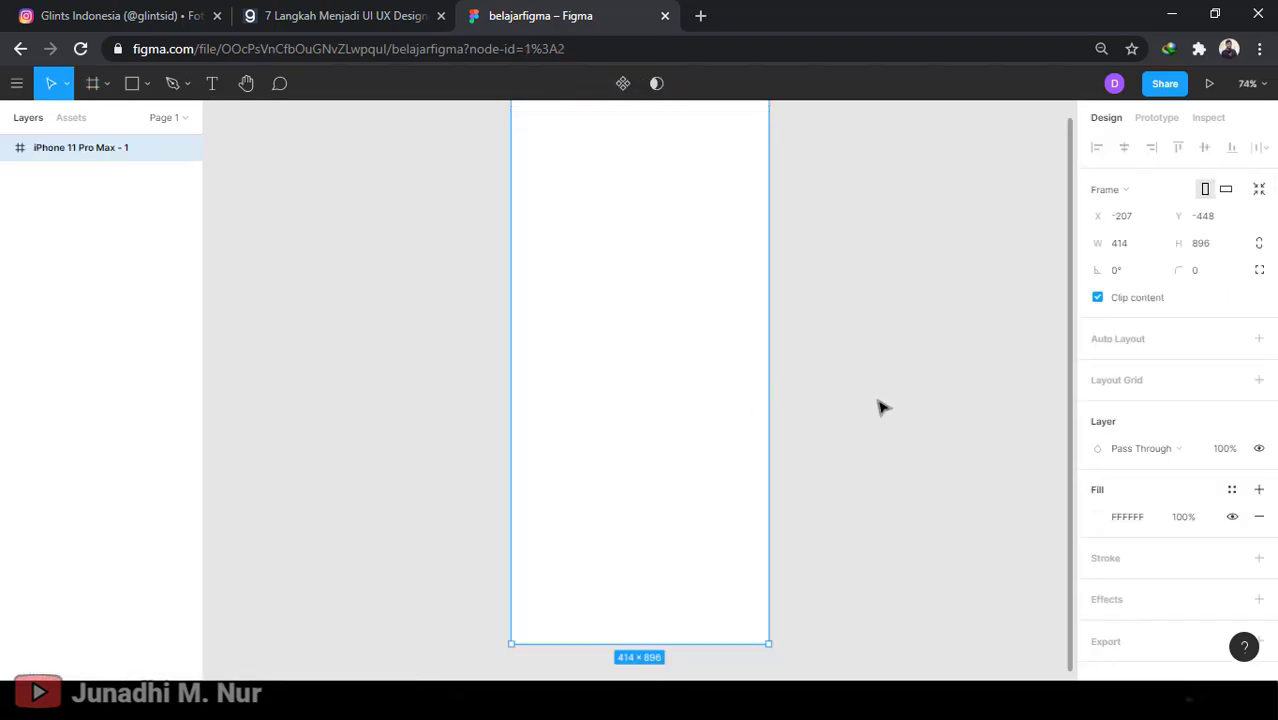
pyautogui.scroll(2, 922, 540)
pyautogui.click(922, 540)
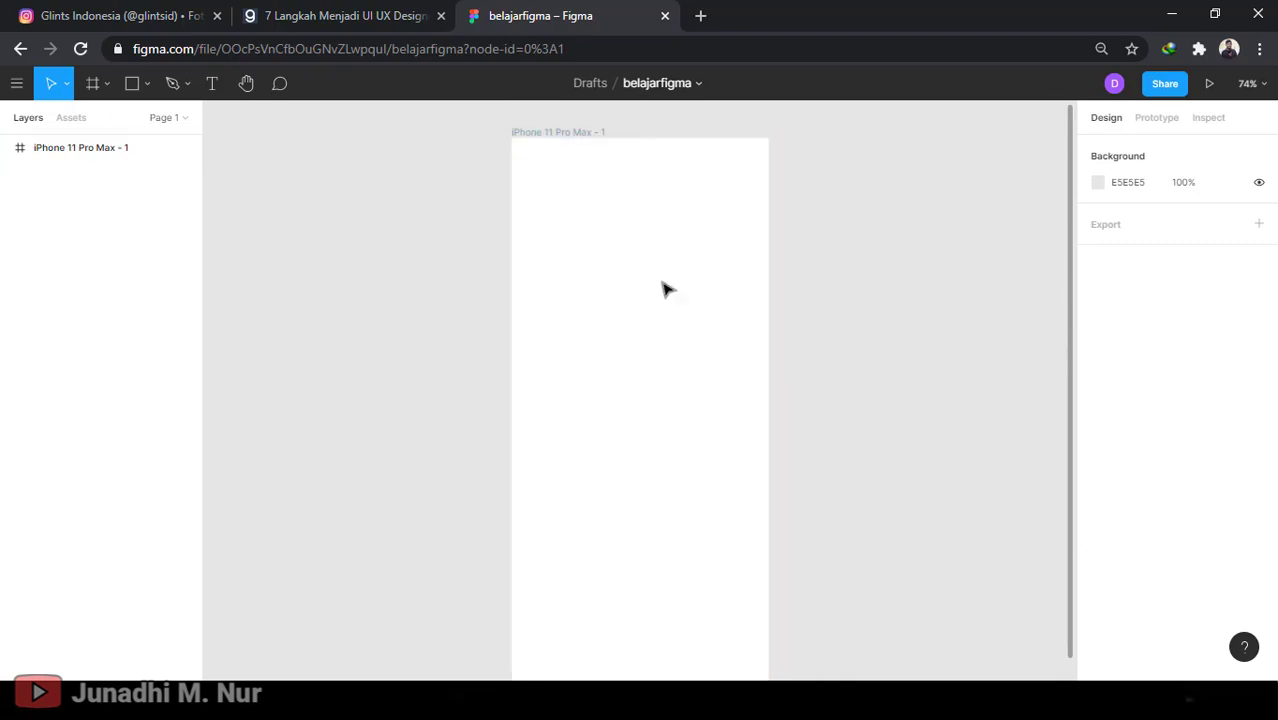
# Draw a rectangle about 207 × 202 in the phone frame and move it to the horizontal centre at about X 103, Y 145
pyautogui.scroll(-1, 912, 505)
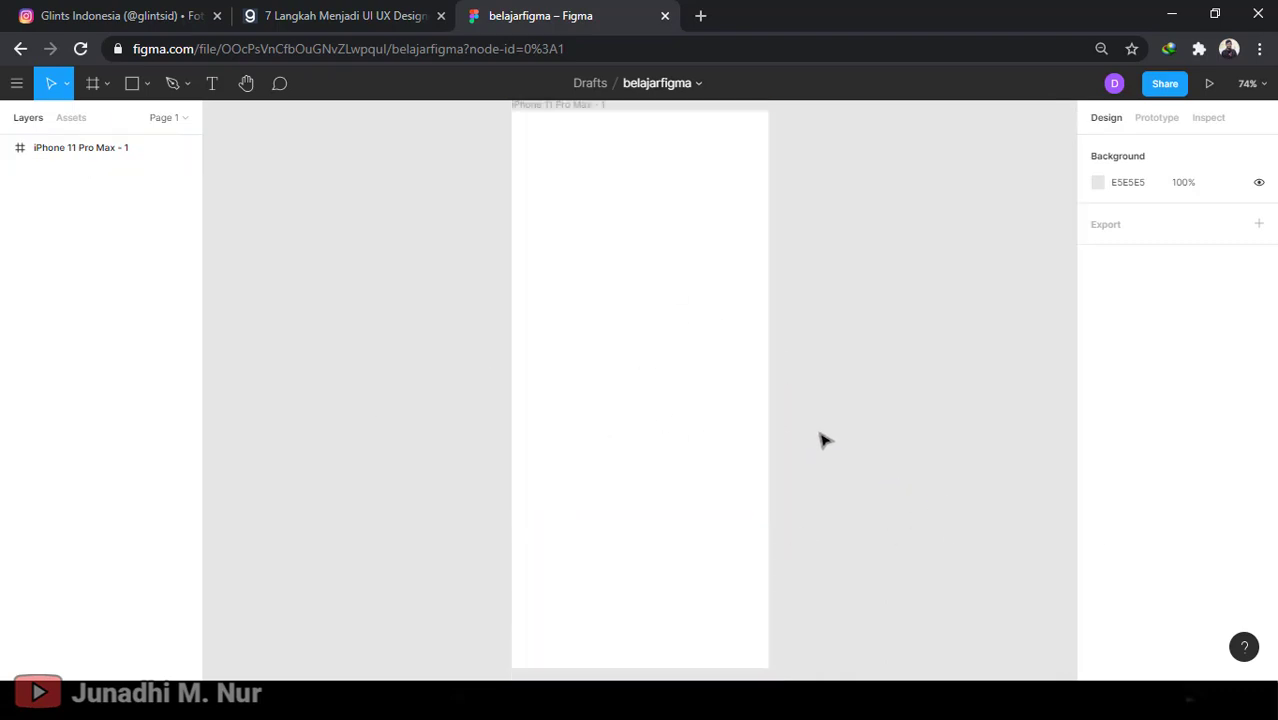
pyautogui.scroll(3, 820, 440)
pyautogui.scroll(-1, 829, 431)
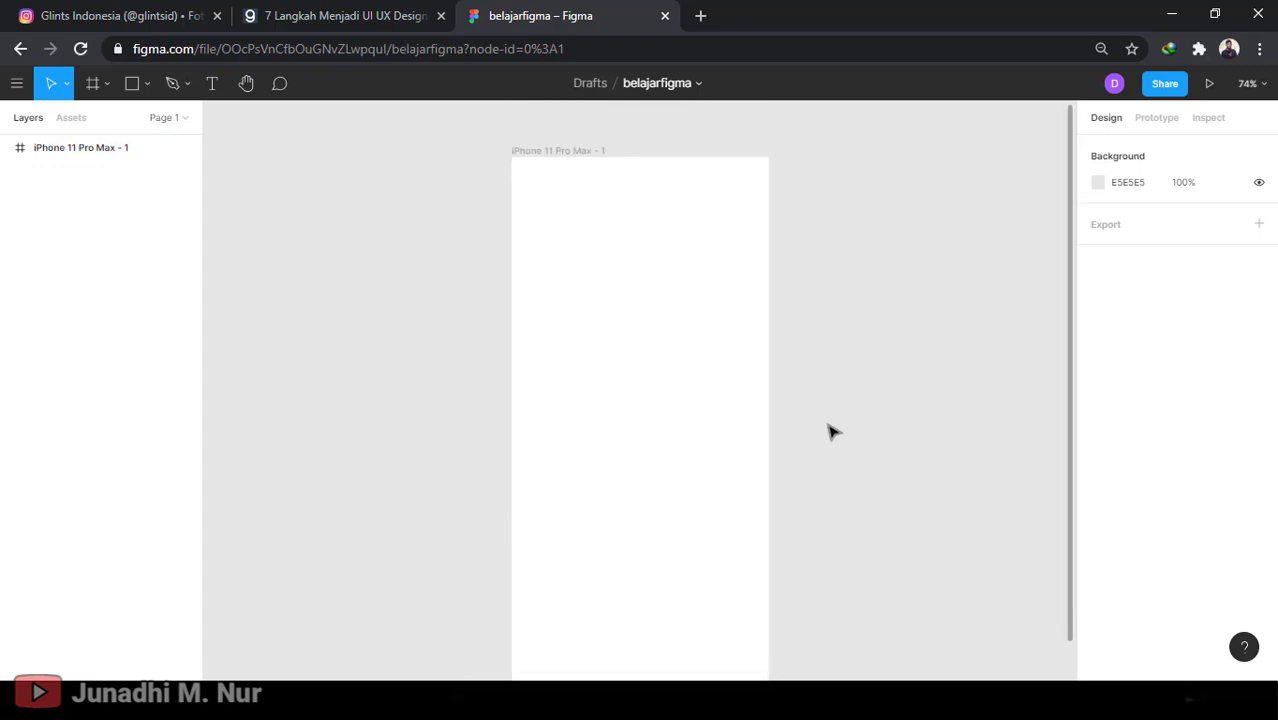
pyautogui.scroll(-1, 834, 432)
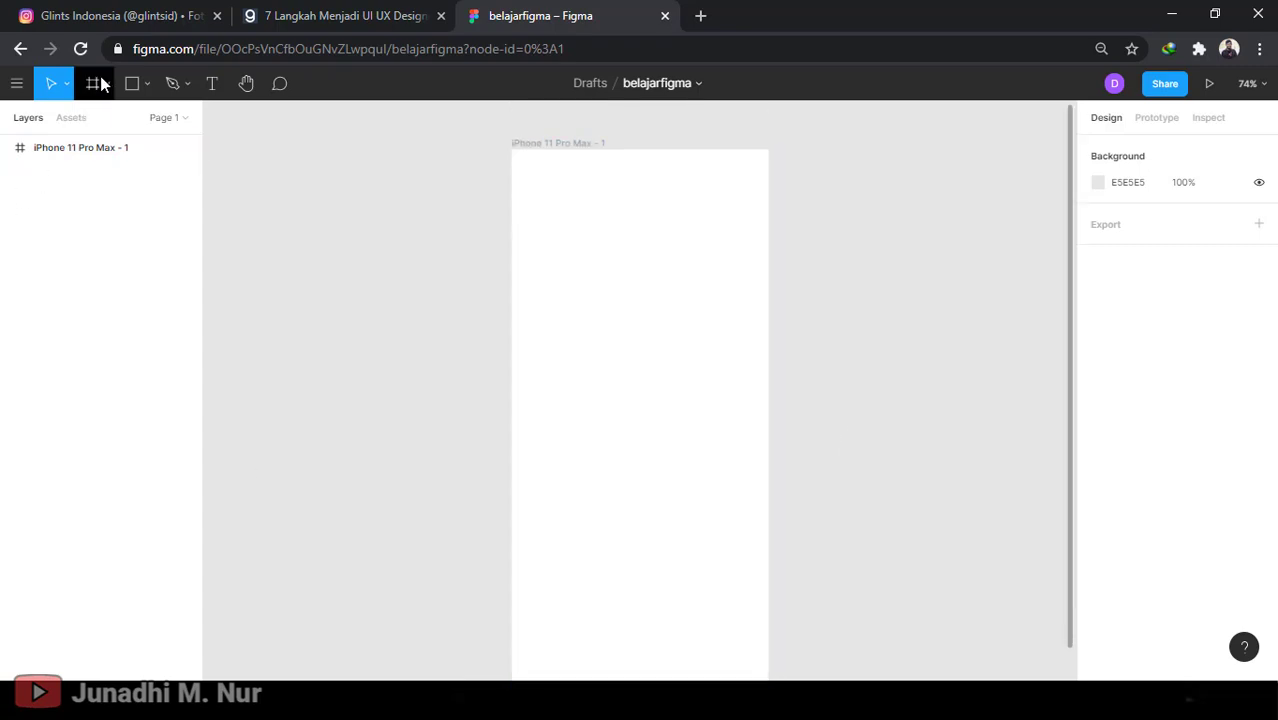
pyautogui.click(145, 86)
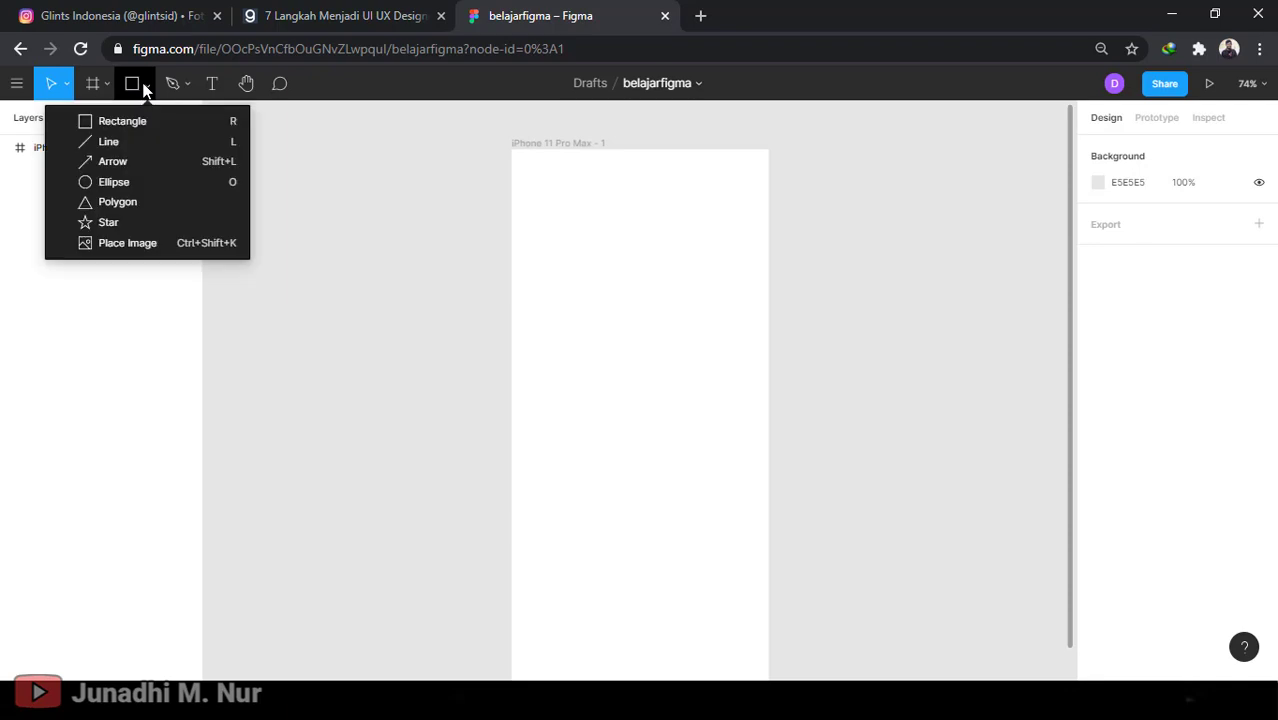
pyautogui.click(121, 119)
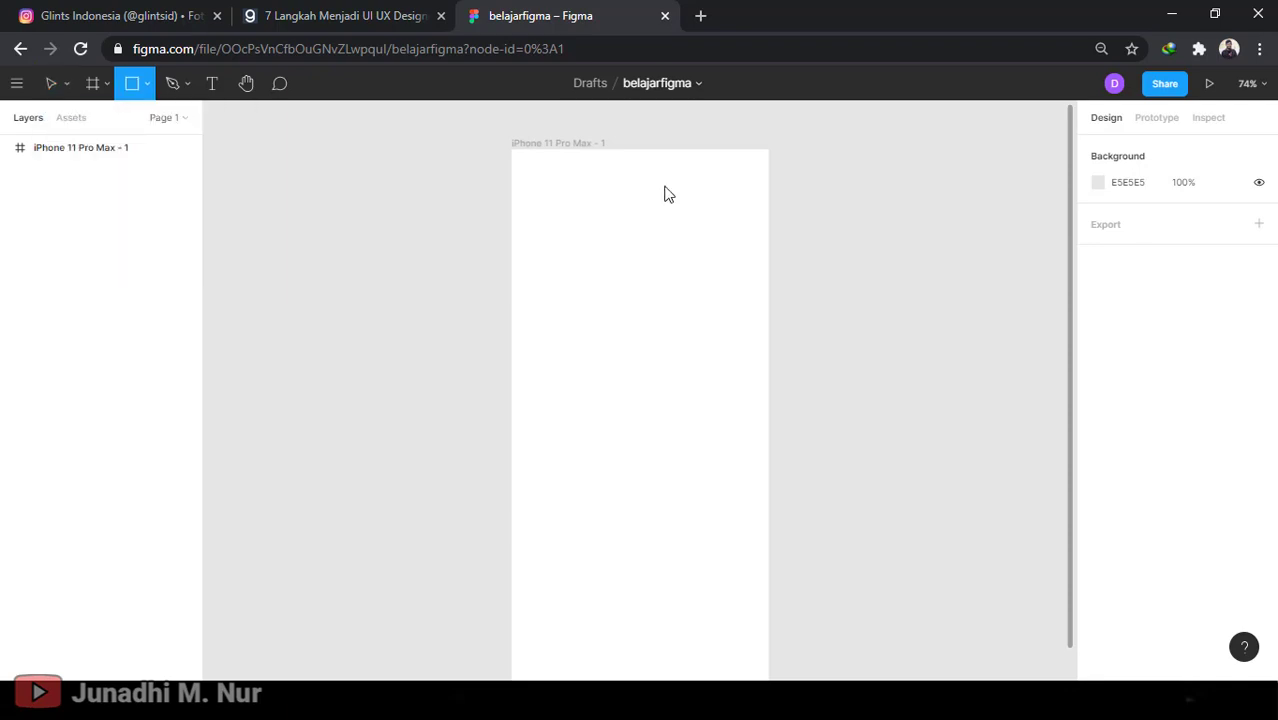
pyautogui.click(147, 86)
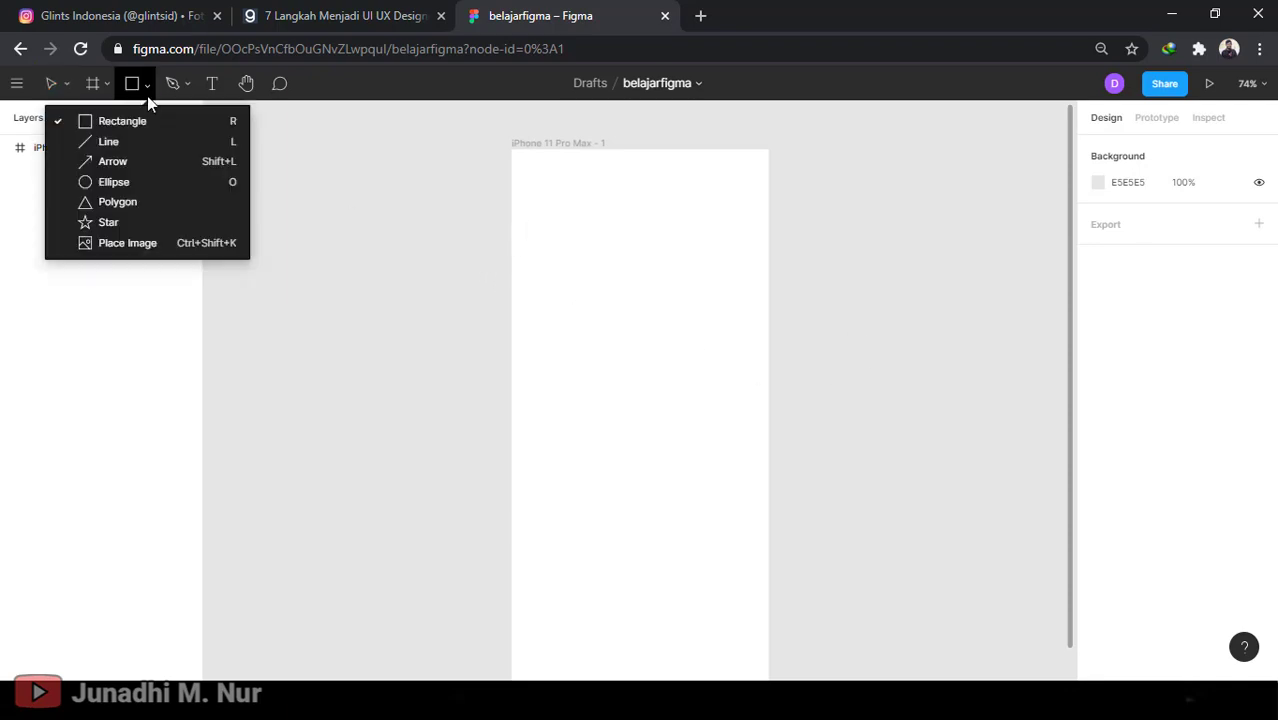
pyautogui.click(122, 123)
pyautogui.moveTo(537, 230)
pyautogui.mouseDown()
pyautogui.moveTo(606, 272)
pyautogui.moveTo(667, 357)
pyautogui.mouseUp()
pyautogui.moveTo(596, 280)
pyautogui.mouseDown()
pyautogui.moveTo(647, 292)
pyautogui.moveTo(642, 280)
pyautogui.moveTo(648, 314)
pyautogui.moveTo(631, 308)
pyautogui.moveTo(648, 314)
pyautogui.mouseUp()
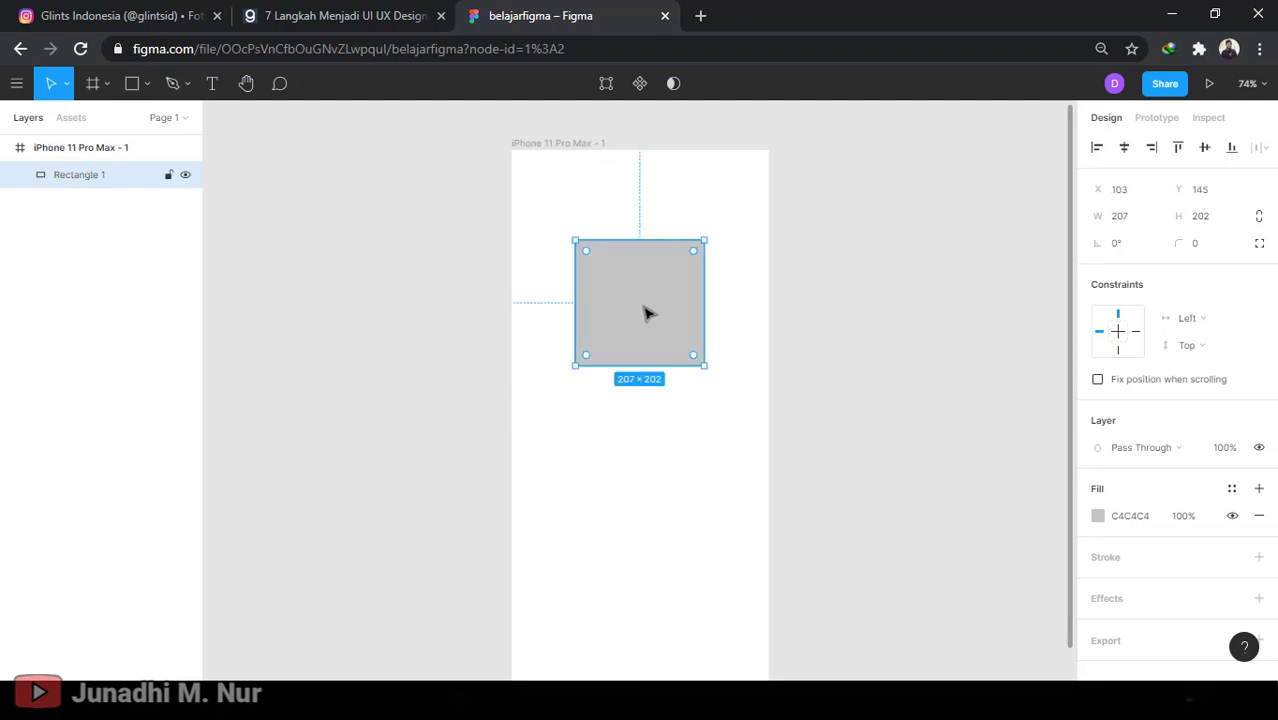
# Change the rectangle's solid fill to red, FE1818
pyautogui.scroll(-1, 1018, 491)
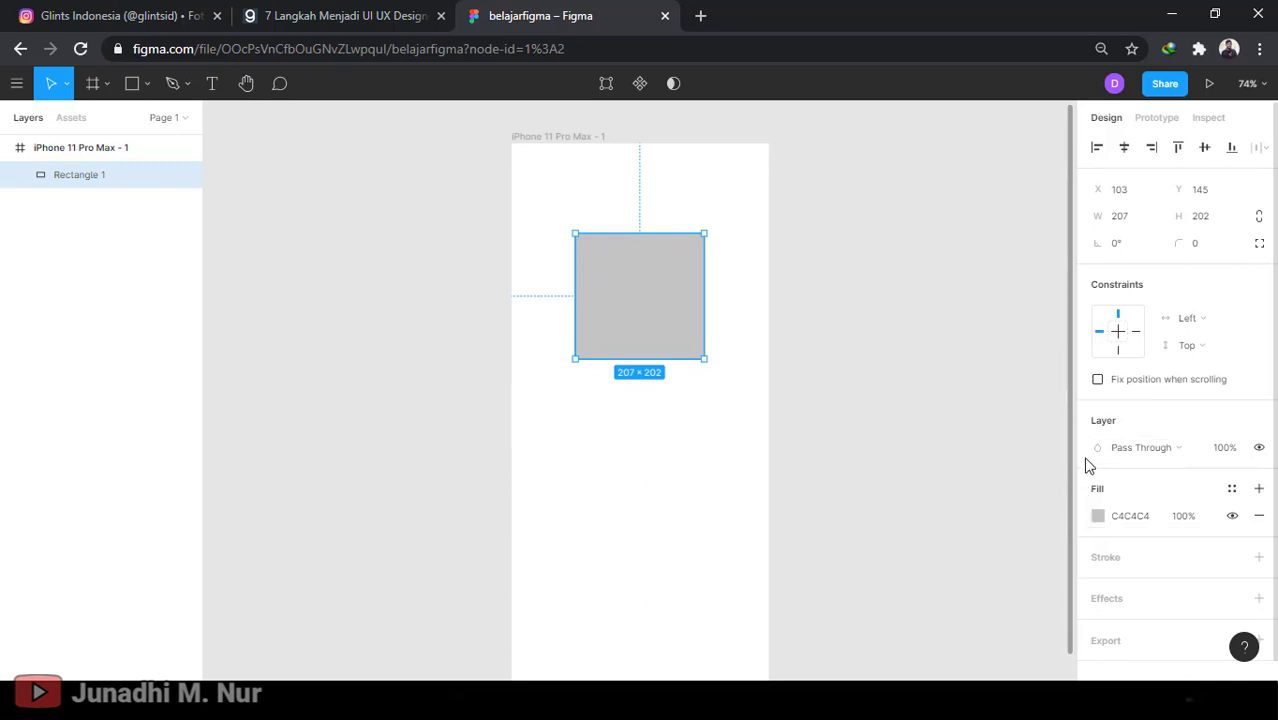
pyautogui.click(1099, 518)
pyautogui.moveTo(1024, 337); pyautogui.dragTo(1057, 263)
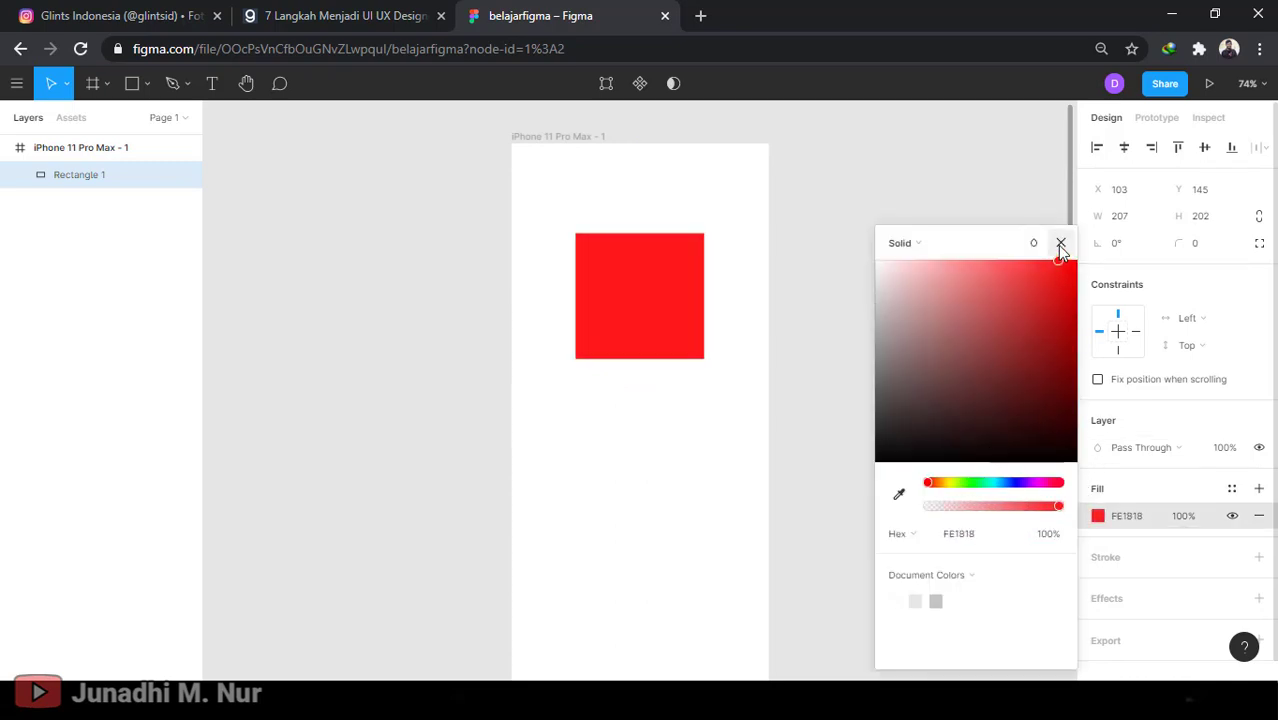
pyautogui.click(1060, 246)
# Add a black 000000 inside stroke to the red rectangle and set its thickness to 4
pyautogui.scroll(-1, 933, 397)
pyautogui.scroll(-1, 1185, 556)
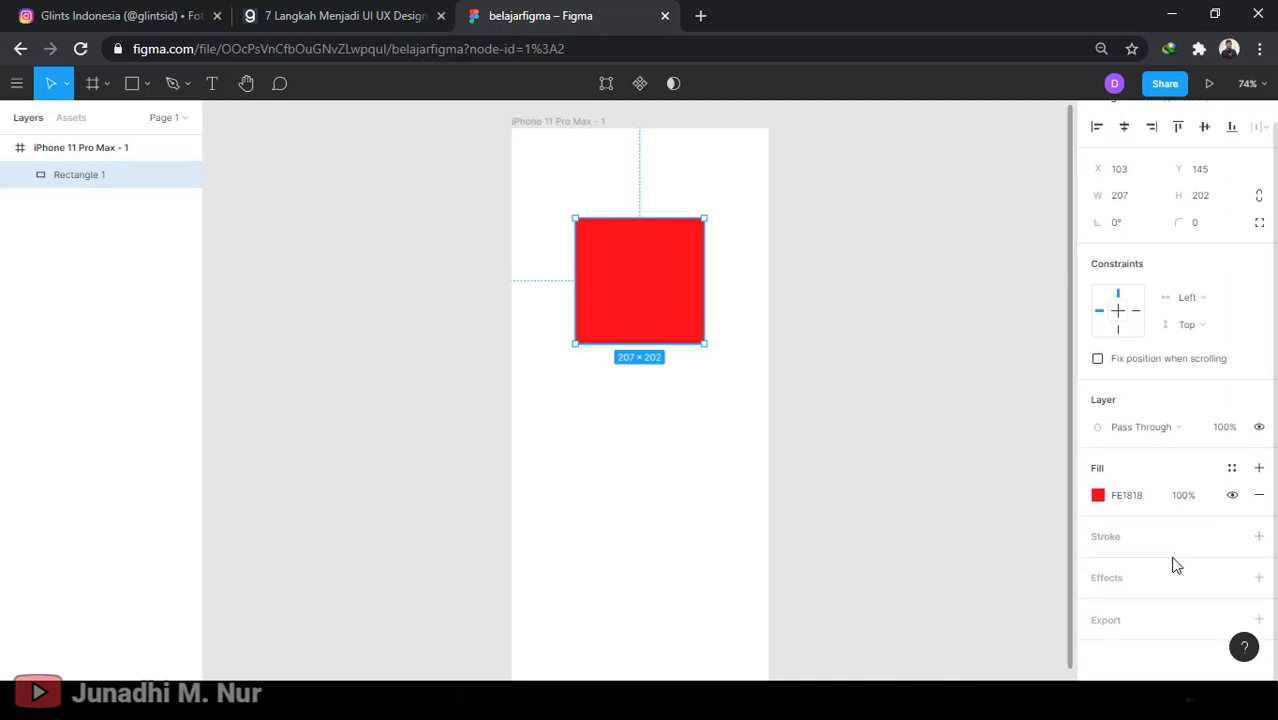
pyautogui.click(1122, 544)
pyautogui.moveTo(693, 336)
pyautogui.click(1133, 594)
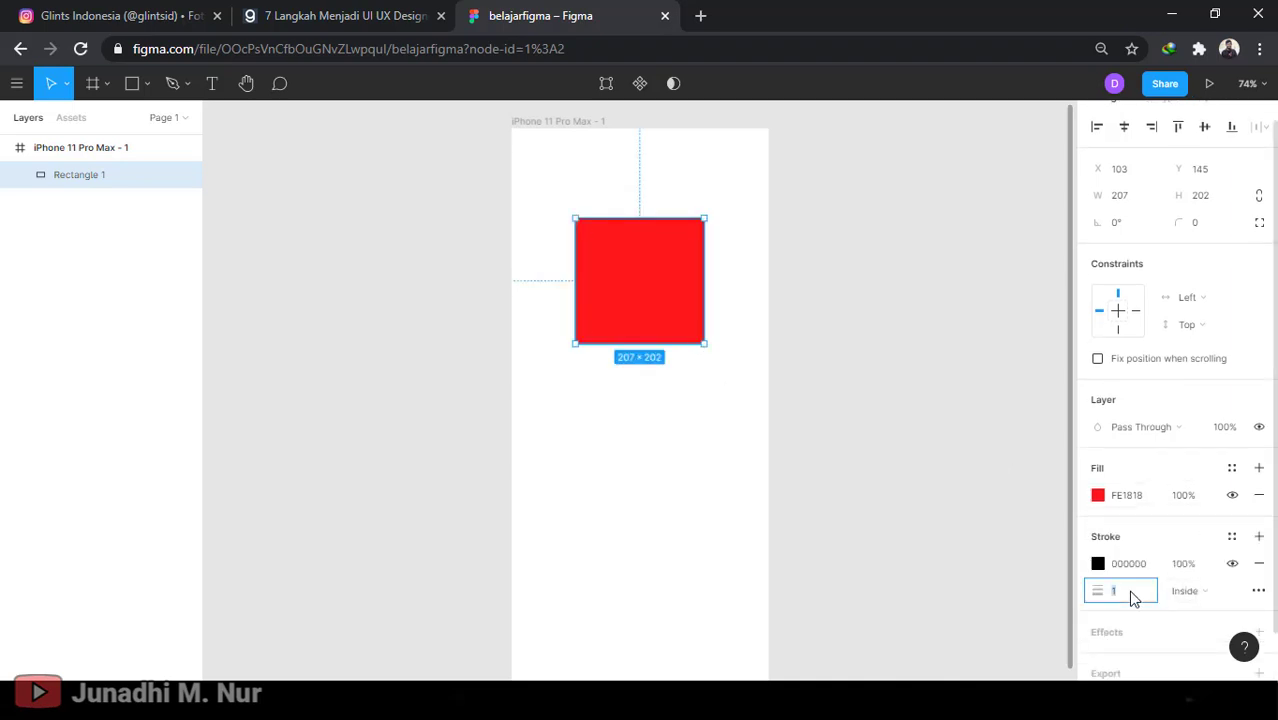
pyautogui.press('Return')
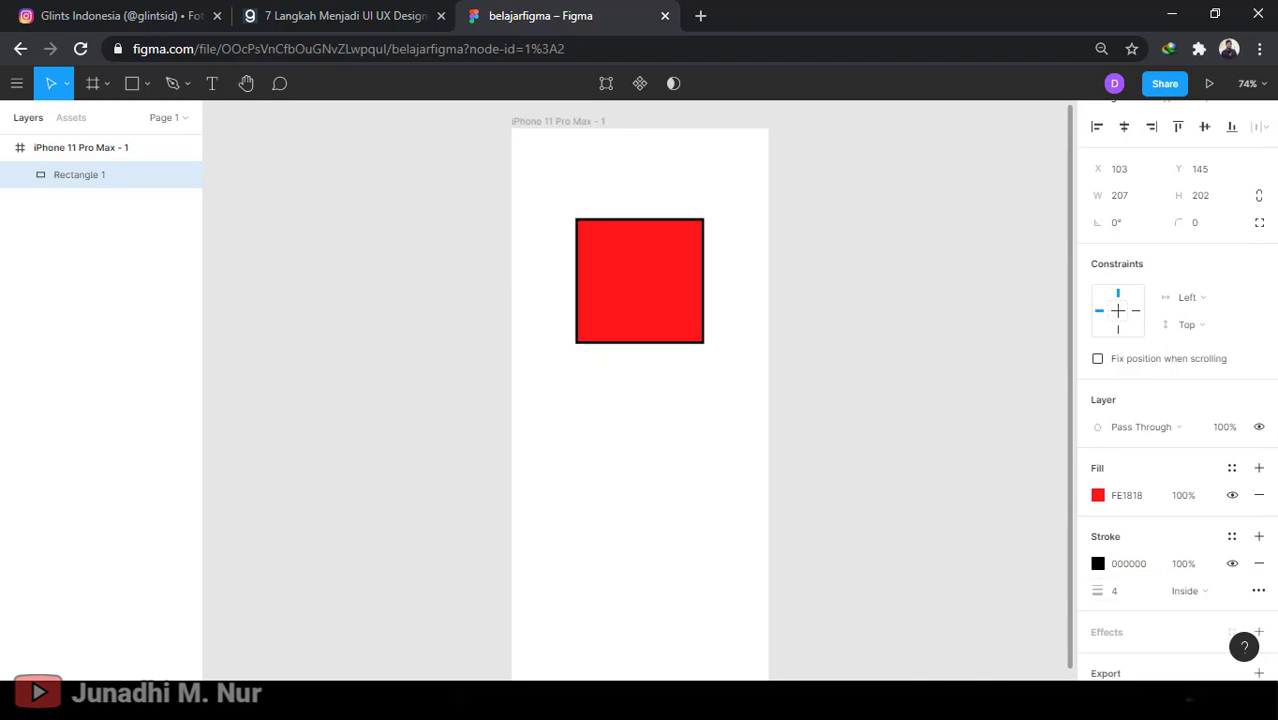
# Remove the red rectangle's stroke, and shrink and reposition it near the phone frame's upper-left corner
pyautogui.click(1259, 564)
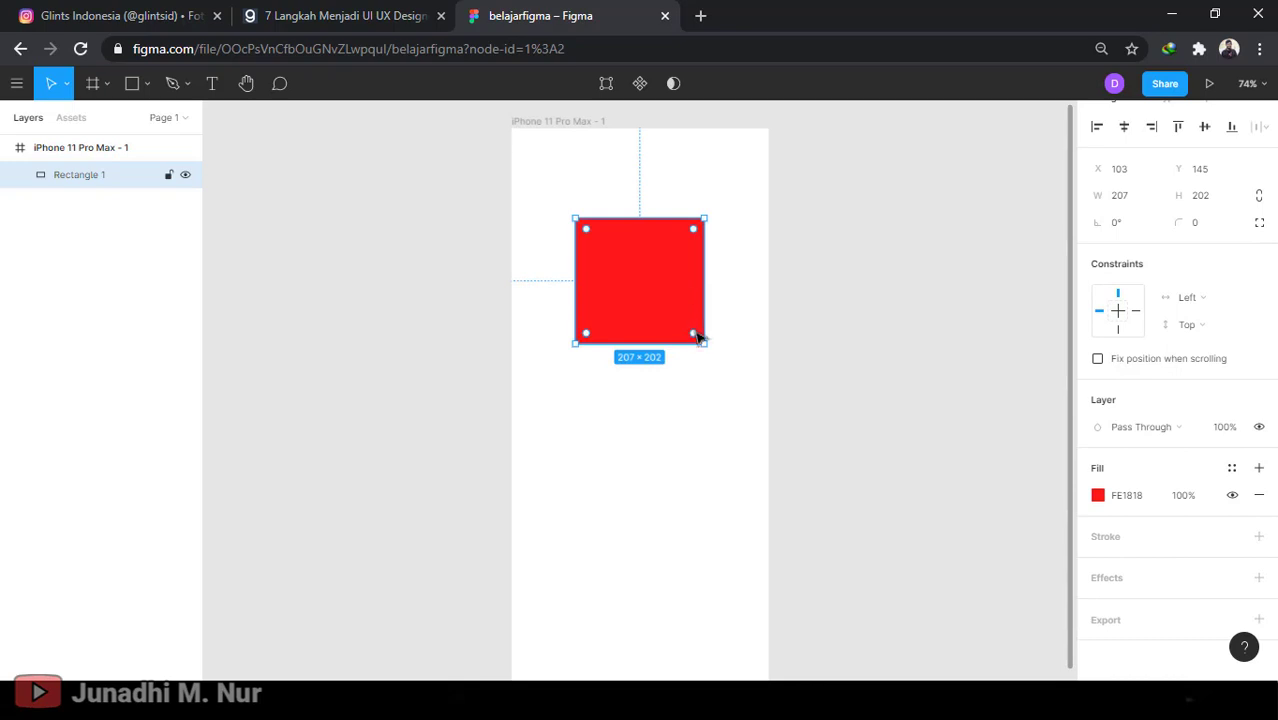
pyautogui.moveTo(703, 342); pyautogui.dragTo(609, 240)
pyautogui.click(677, 357)
pyautogui.click(128, 86)
pyautogui.click(149, 86)
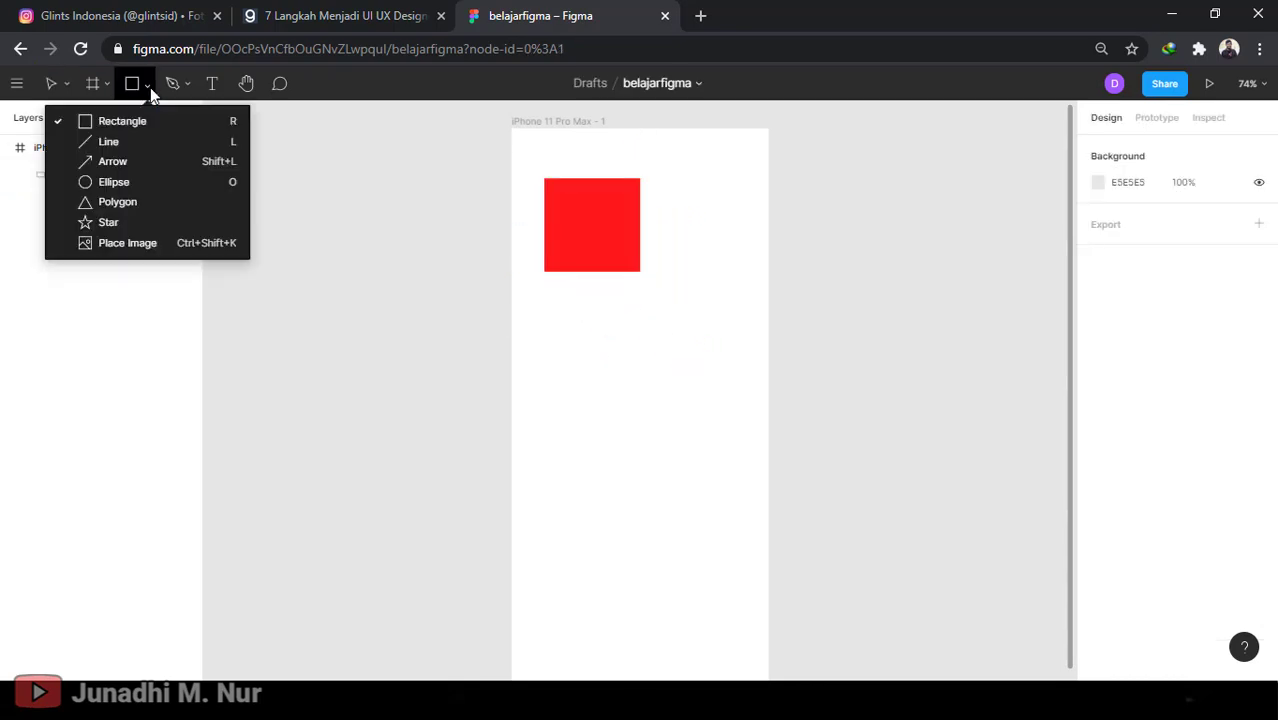
pyautogui.click(129, 144)
pyautogui.moveTo(541, 300); pyautogui.dragTo(740, 302)
pyautogui.click(700, 318)
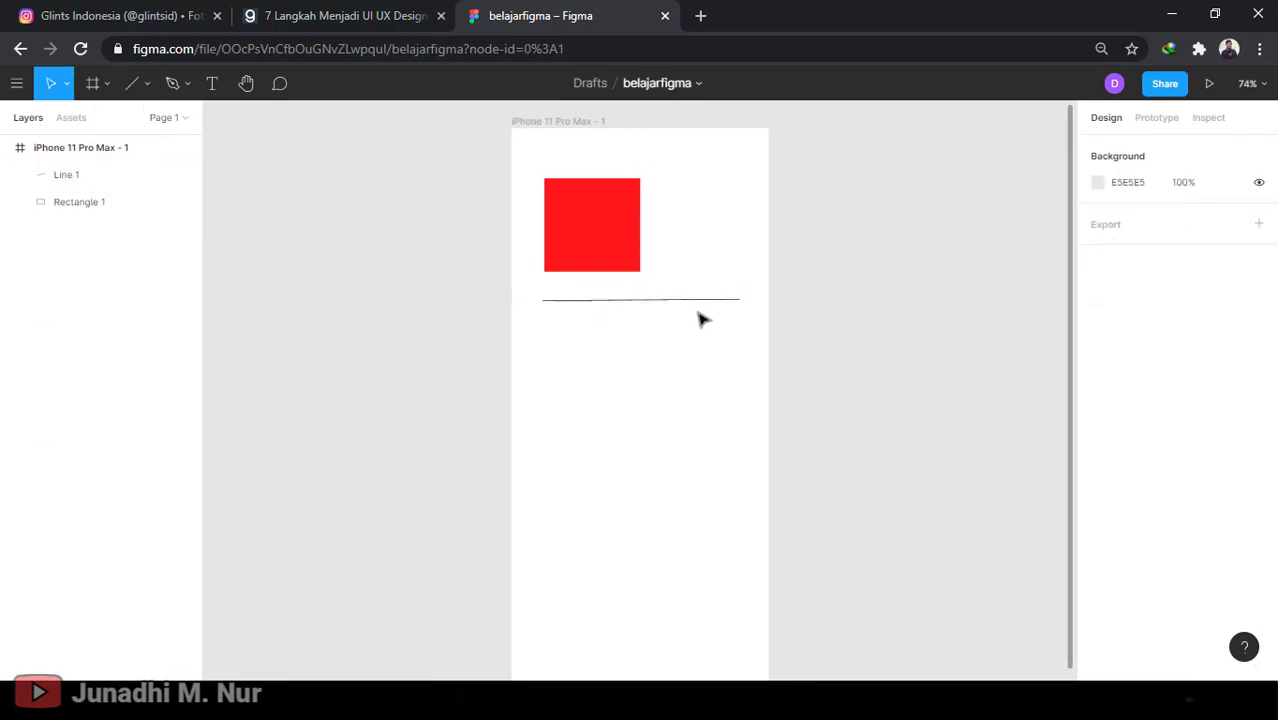
pyautogui.click(687, 302)
pyautogui.press('Delete')
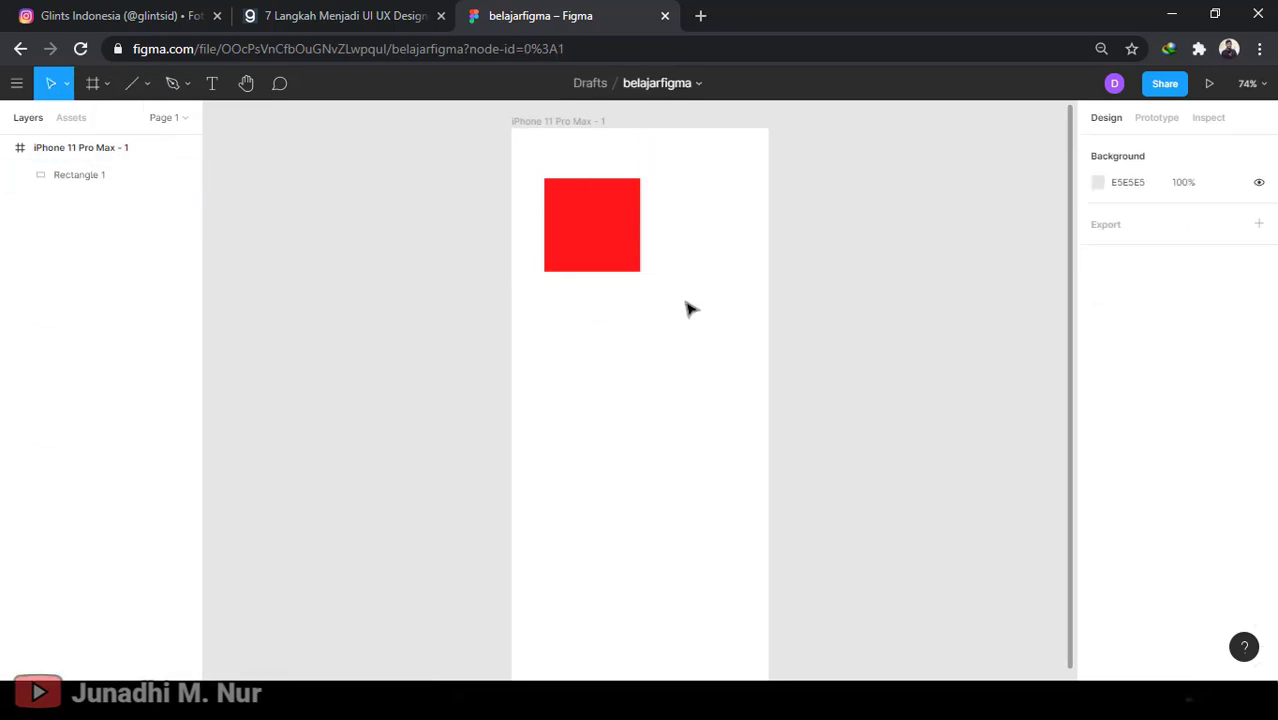
# Draw a straight horizontal line across most of the phone frame, just below the red rectangle
pyautogui.click(147, 85)
pyautogui.click(133, 146)
pyautogui.click(147, 85)
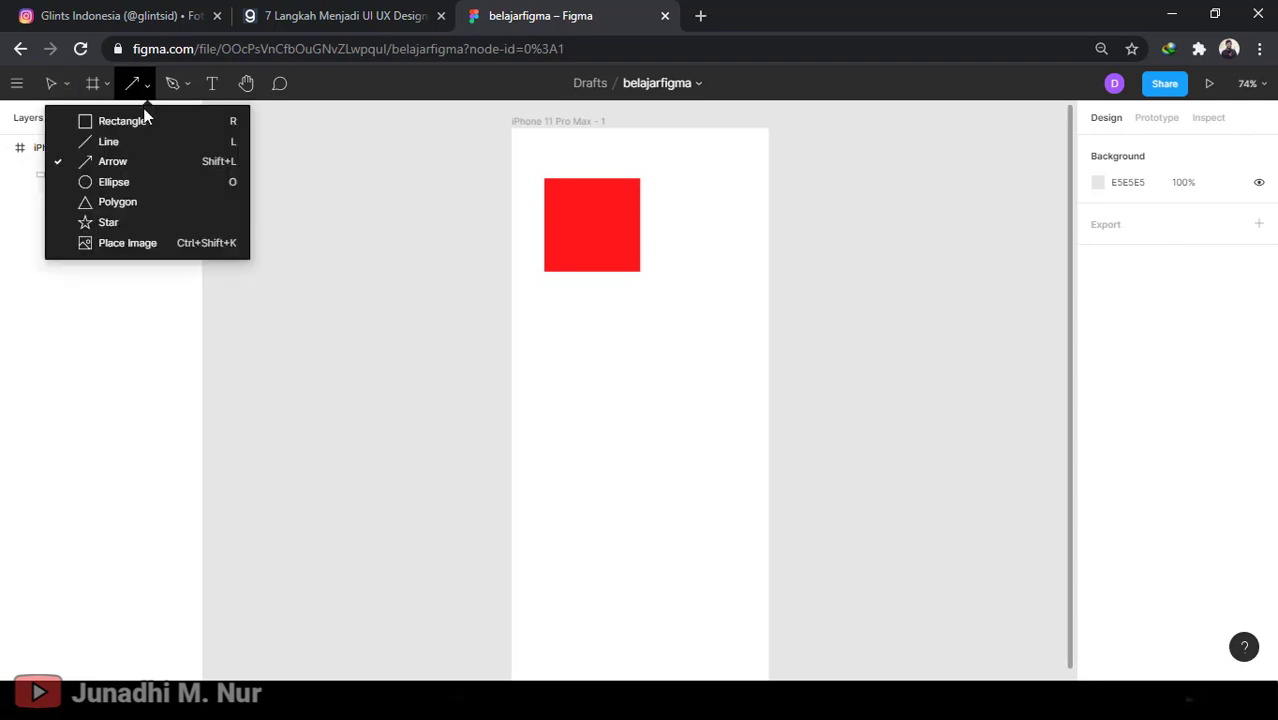
pyautogui.click(112, 140)
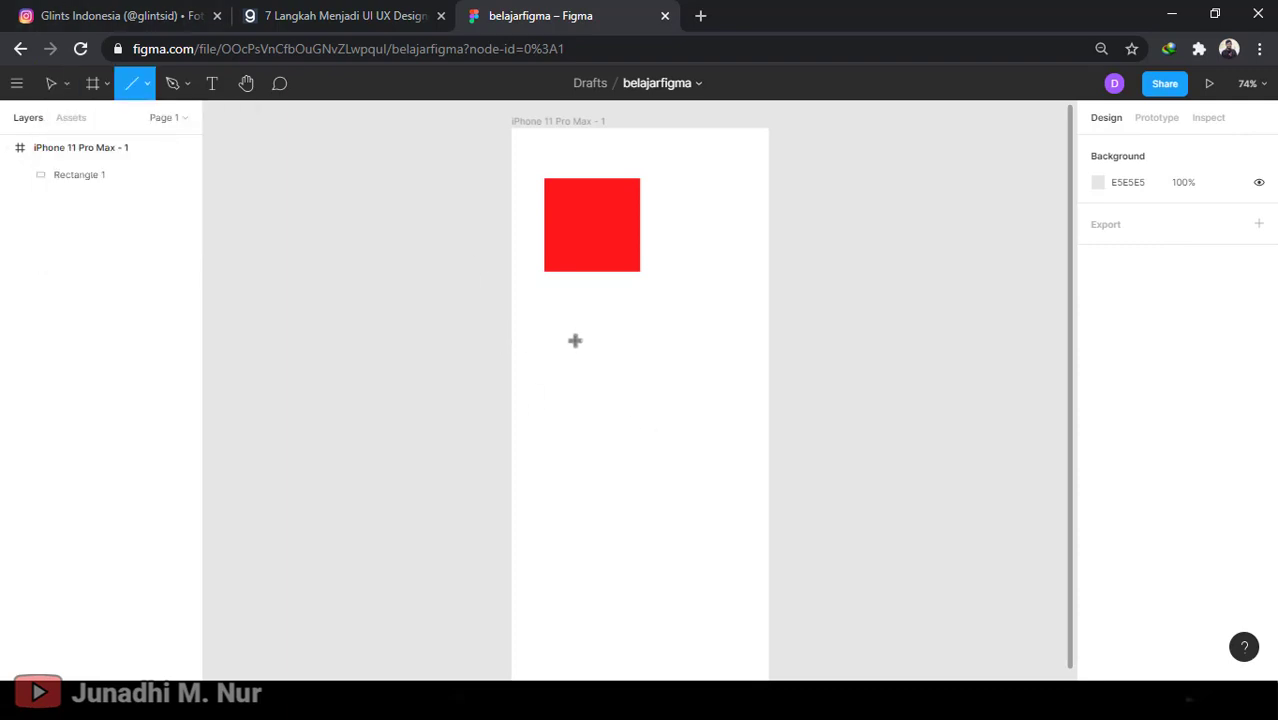
pyautogui.moveTo(538, 312); pyautogui.dragTo(743, 315)
pyautogui.click(693, 366)
# Add a vector point at the line's middle and set its stroke to colour 241515 with thickness 5
pyautogui.doubleClick(660, 320)
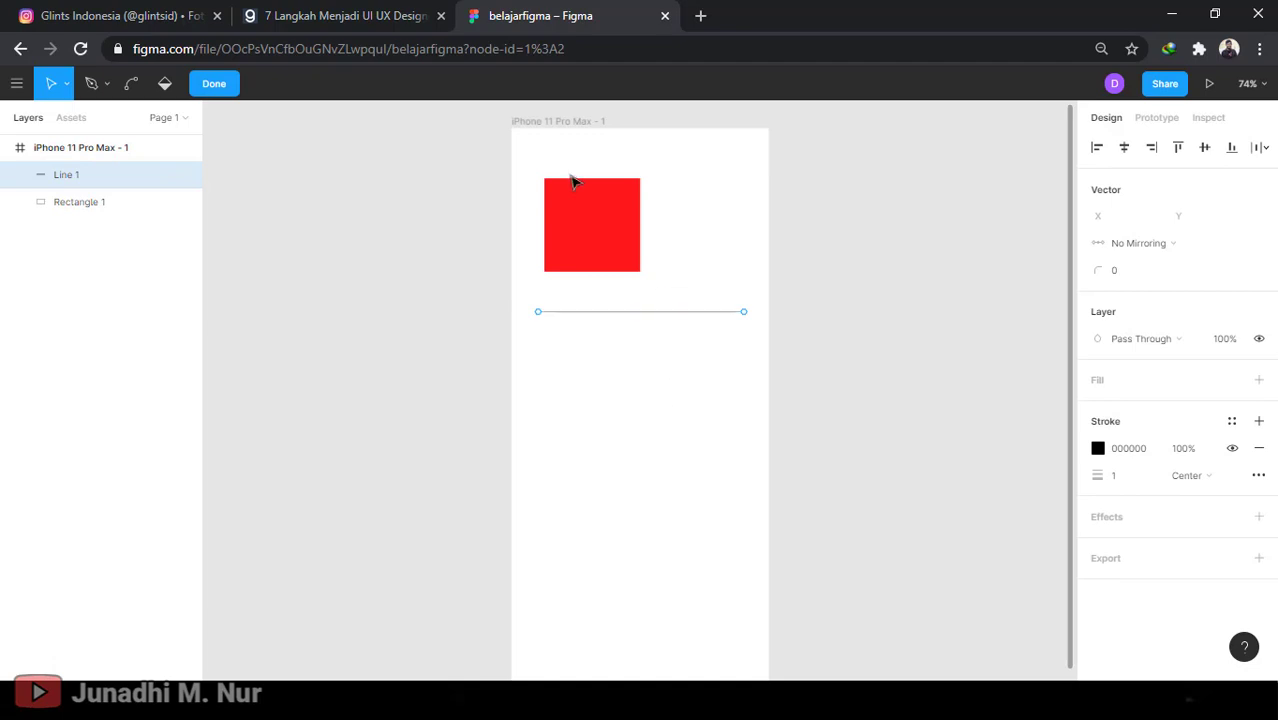
pyautogui.click(643, 312)
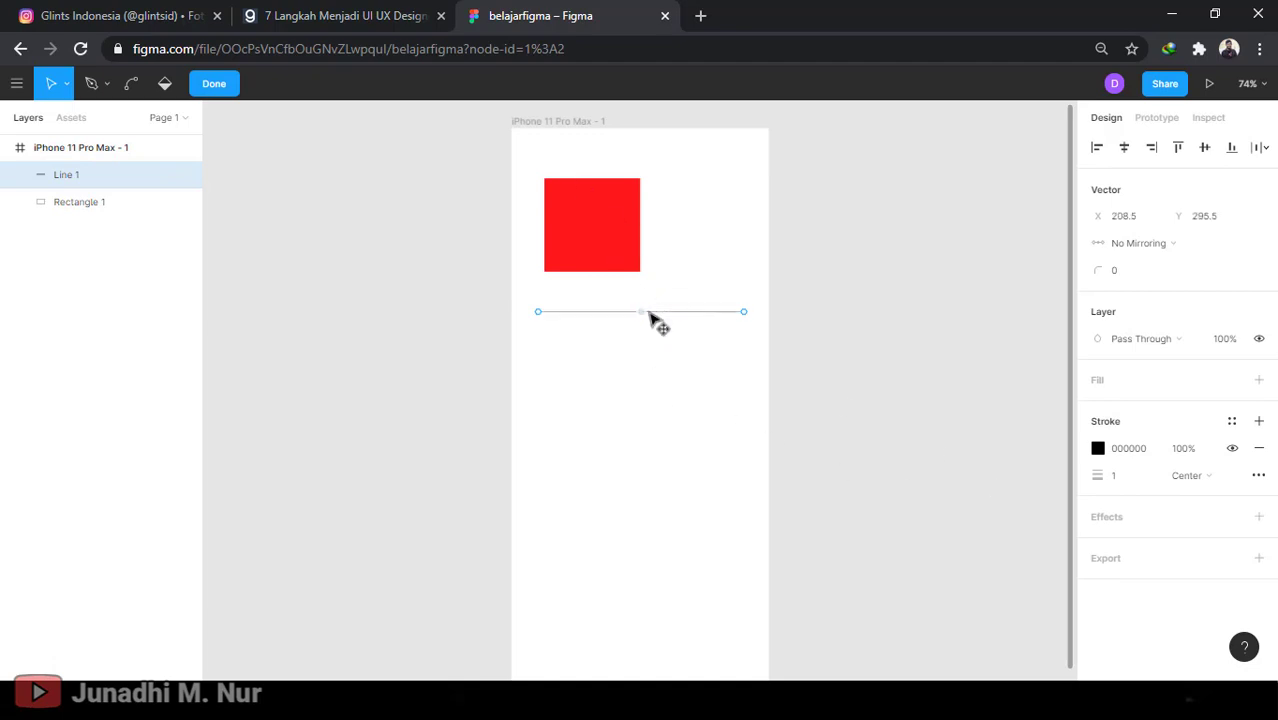
pyautogui.click(1098, 448)
pyautogui.moveTo(973, 391)
pyautogui.mouseDown()
pyautogui.moveTo(999, 365)
pyautogui.moveTo(1033, 414)
pyautogui.moveTo(961, 464)
pyautogui.moveTo(1058, 457)
pyautogui.mouseUp()
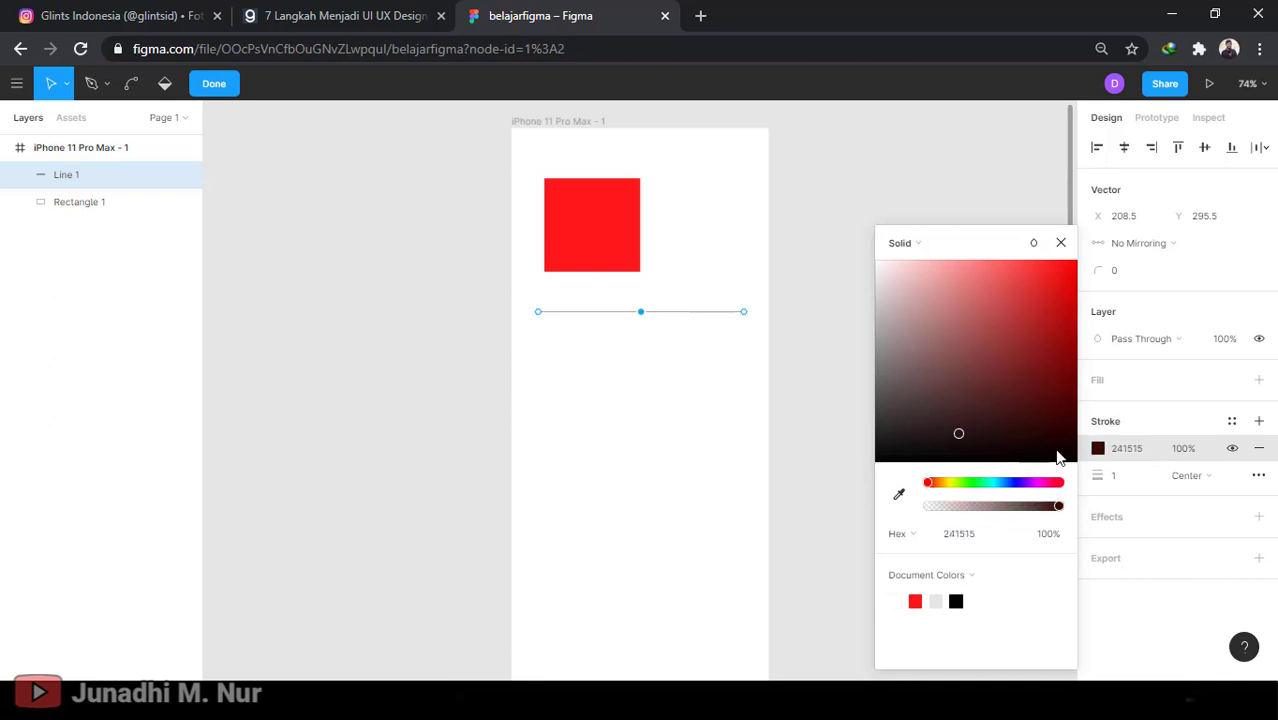
pyautogui.click(1132, 480)
pyautogui.write('5')
pyautogui.press('Return')
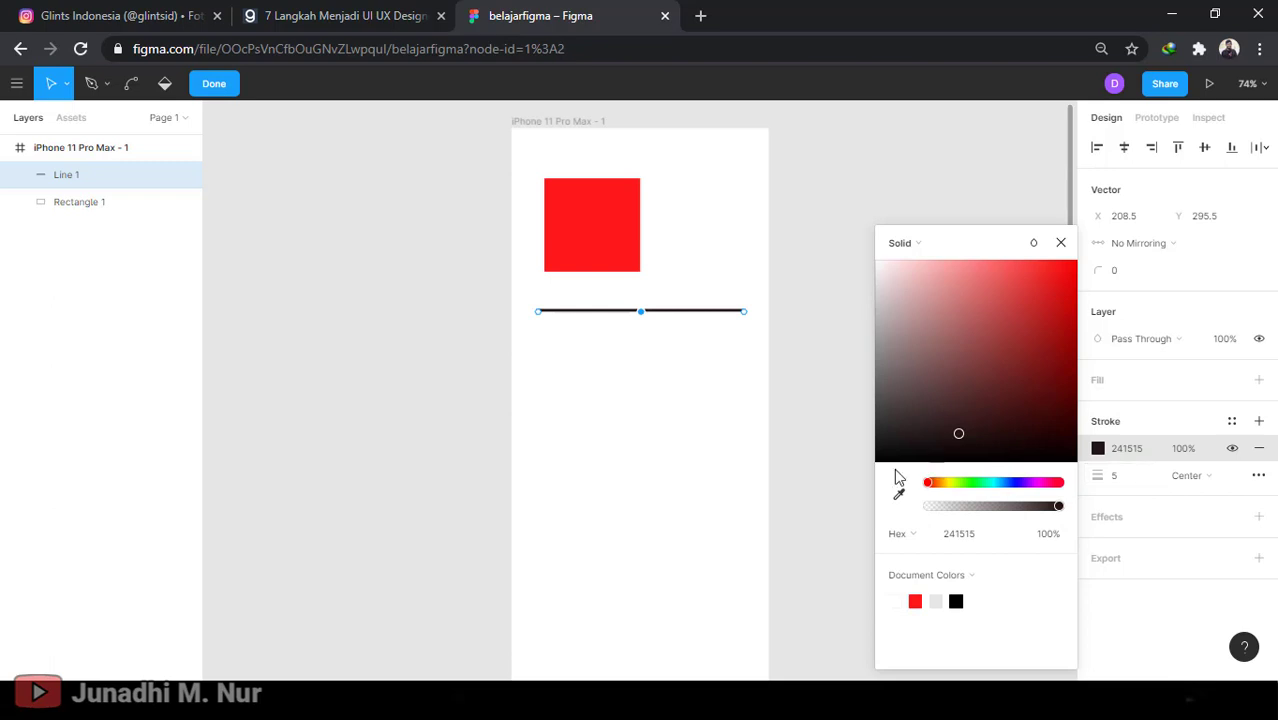
pyautogui.click(1060, 243)
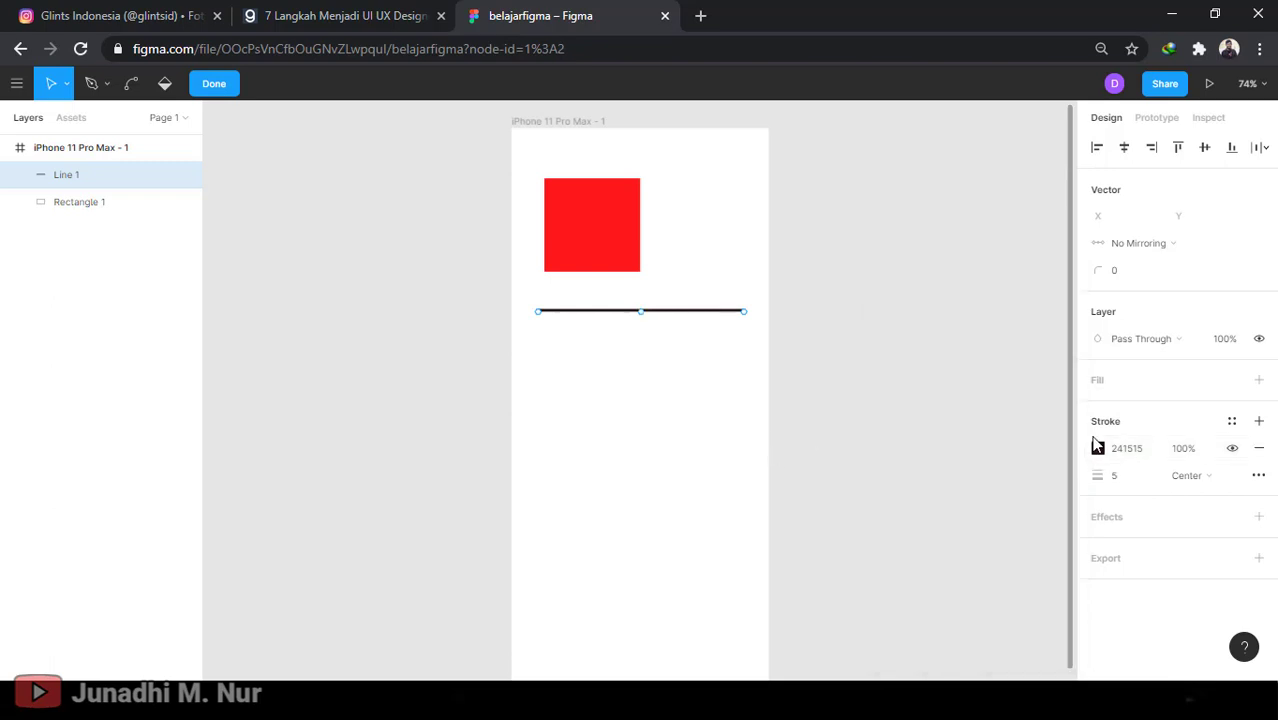
# Add a C4C4C4 fill to the line and leave vector editing with nothing selected
pyautogui.click(1130, 383)
pyautogui.click(1098, 408)
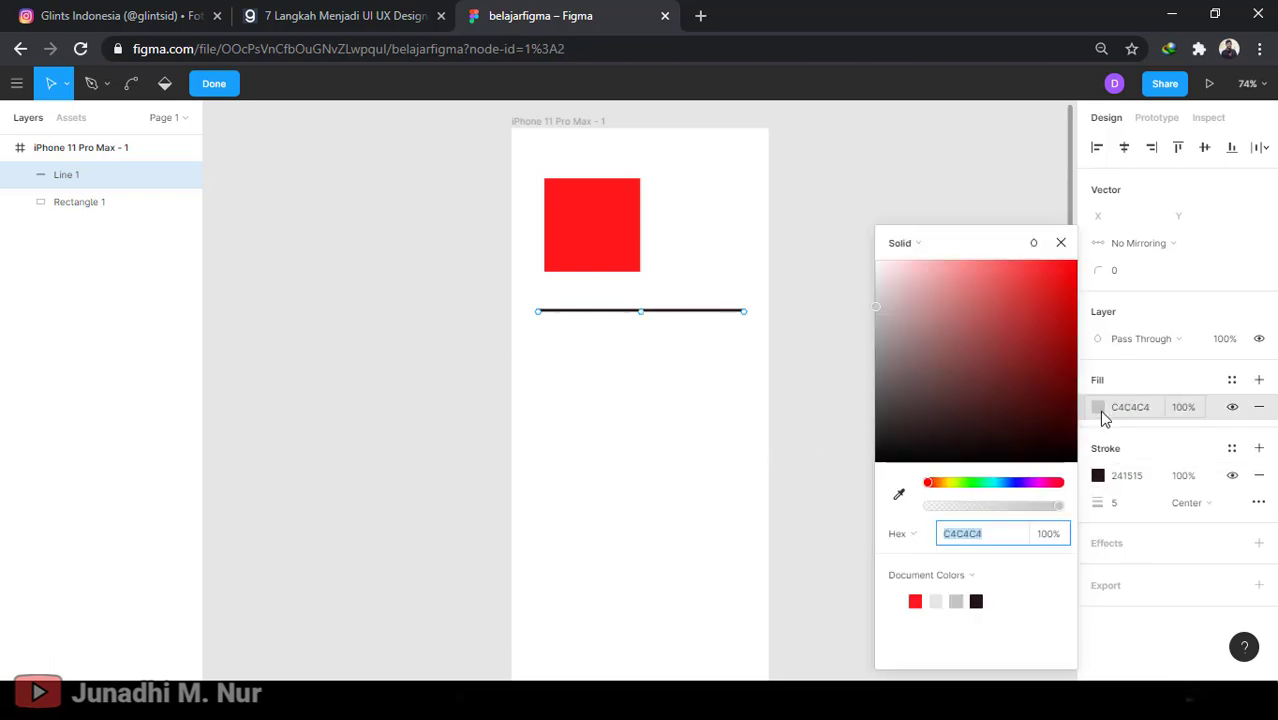
pyautogui.click(1060, 243)
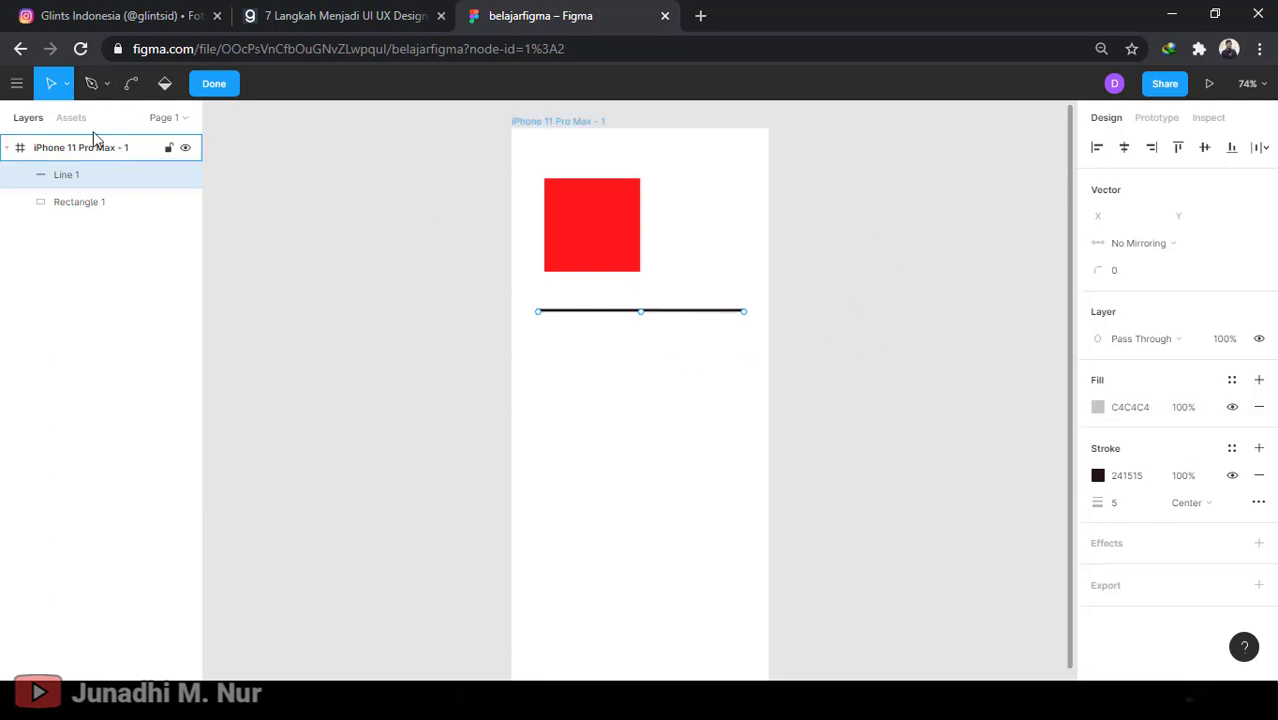
pyautogui.click(107, 91)
pyautogui.click(107, 91)
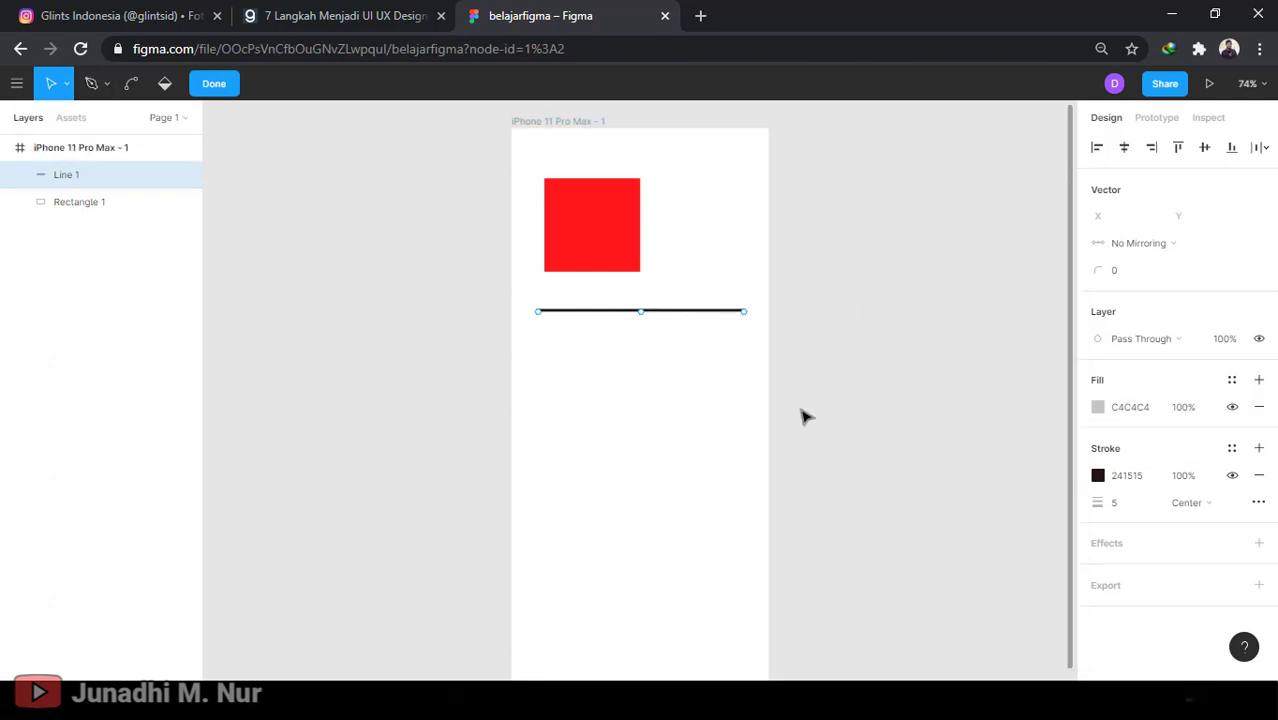
pyautogui.click(72, 199)
pyautogui.click(240, 314)
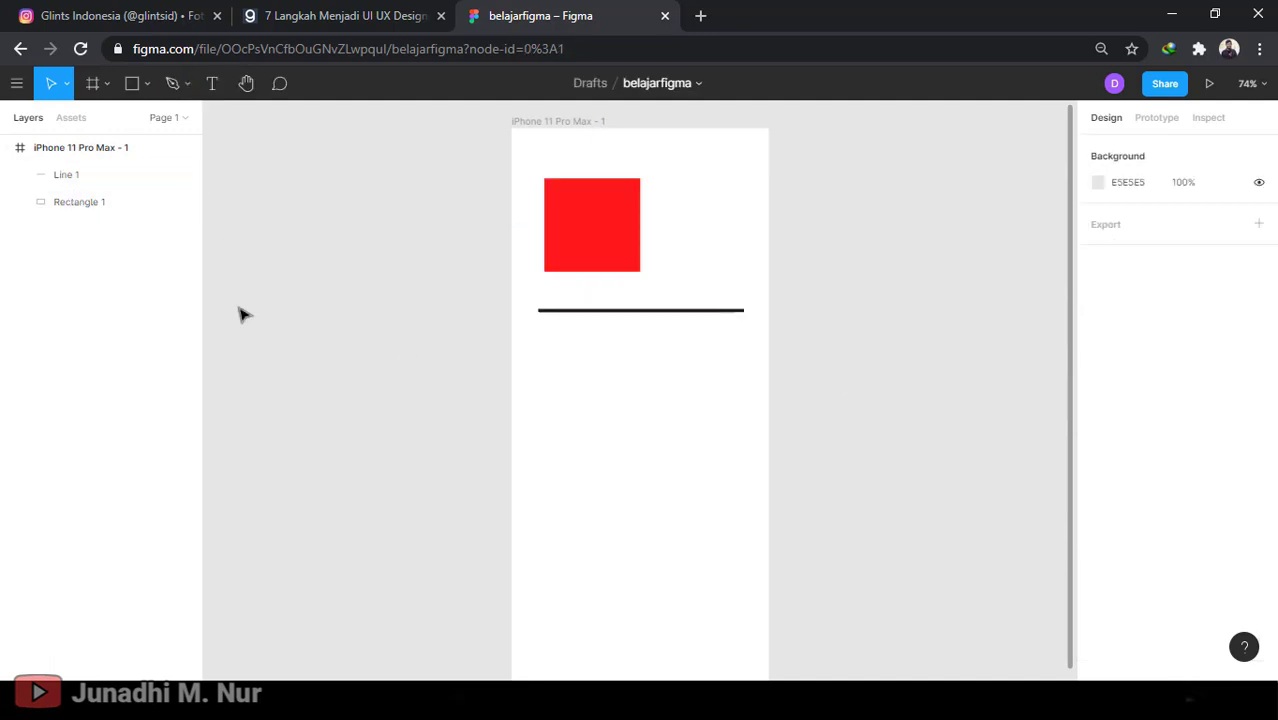
# Draw a horizontal arrow about 284 long below the thick line and align their left ends at about X 43, Y 347
pyautogui.click(136, 88)
pyautogui.click(146, 88)
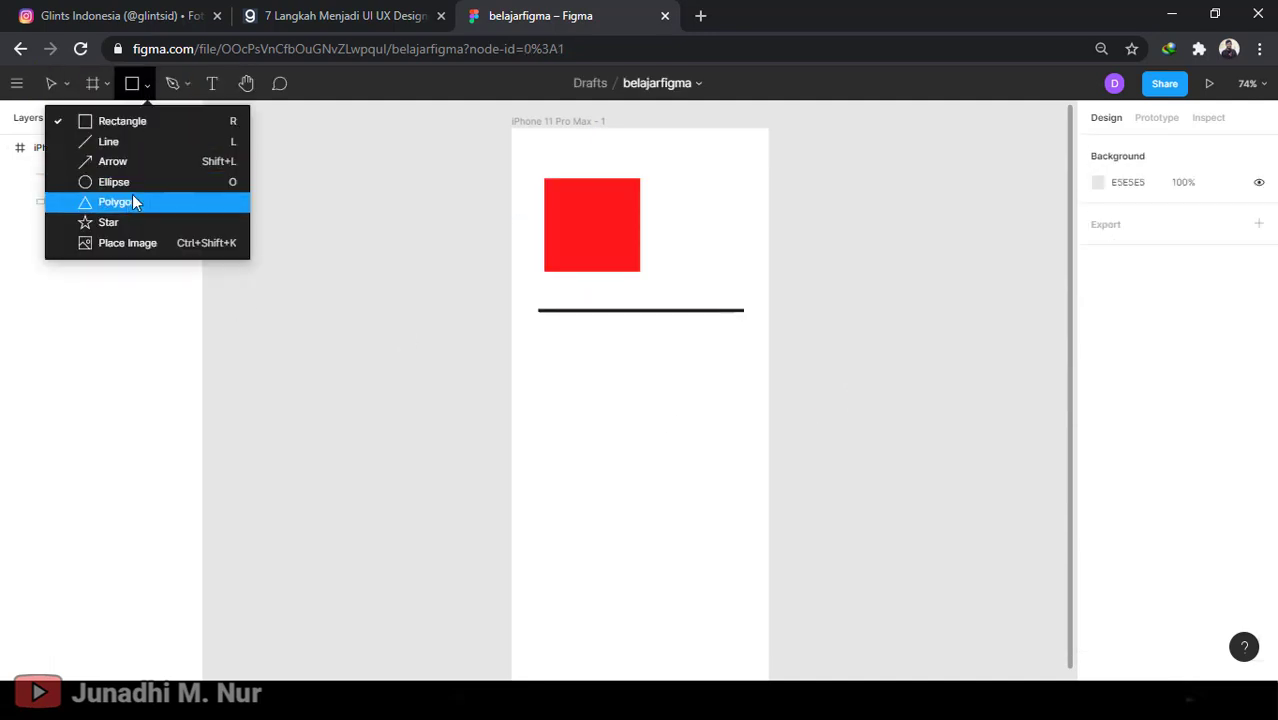
pyautogui.click(120, 164)
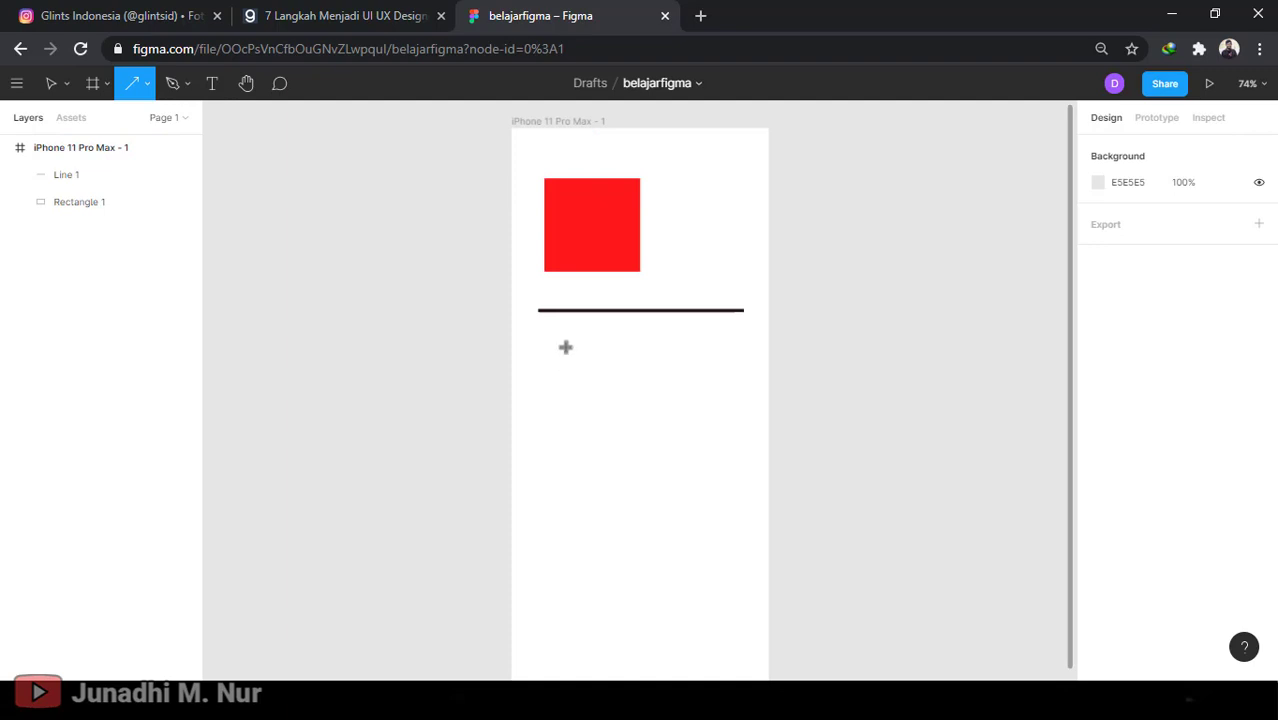
pyautogui.moveTo(555, 348); pyautogui.dragTo(731, 348)
pyautogui.click(838, 382)
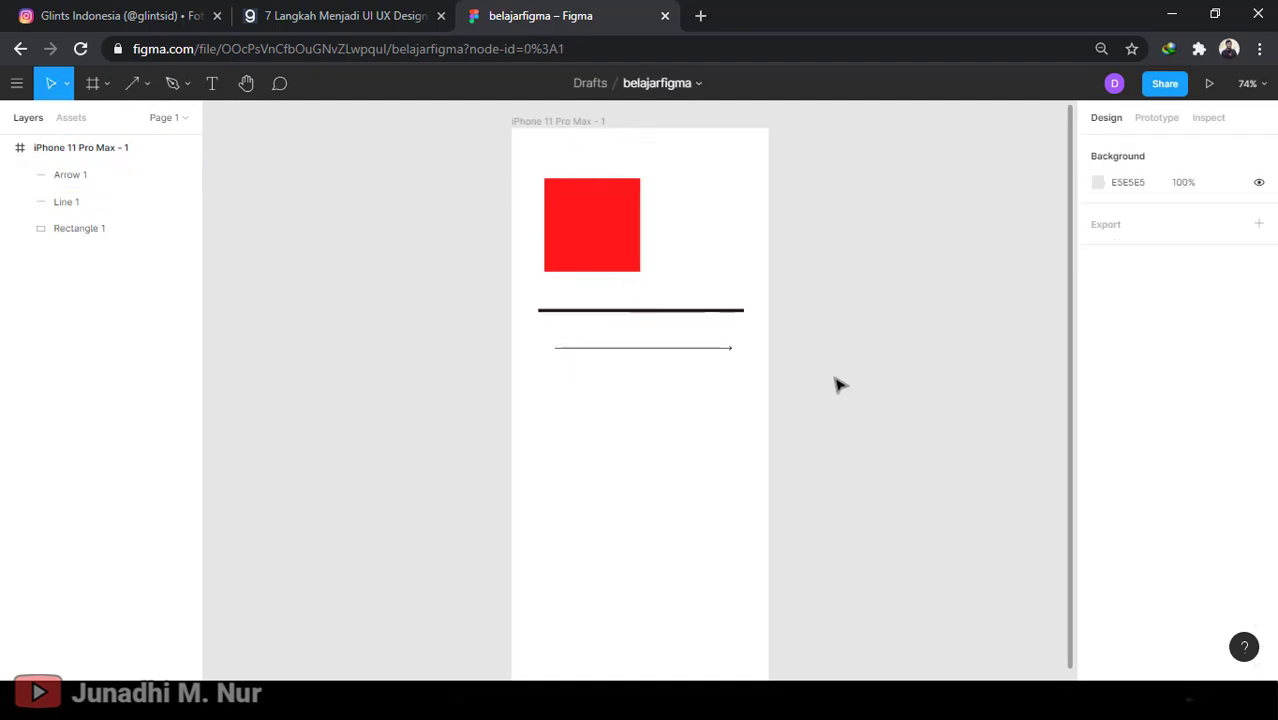
pyautogui.click(705, 350)
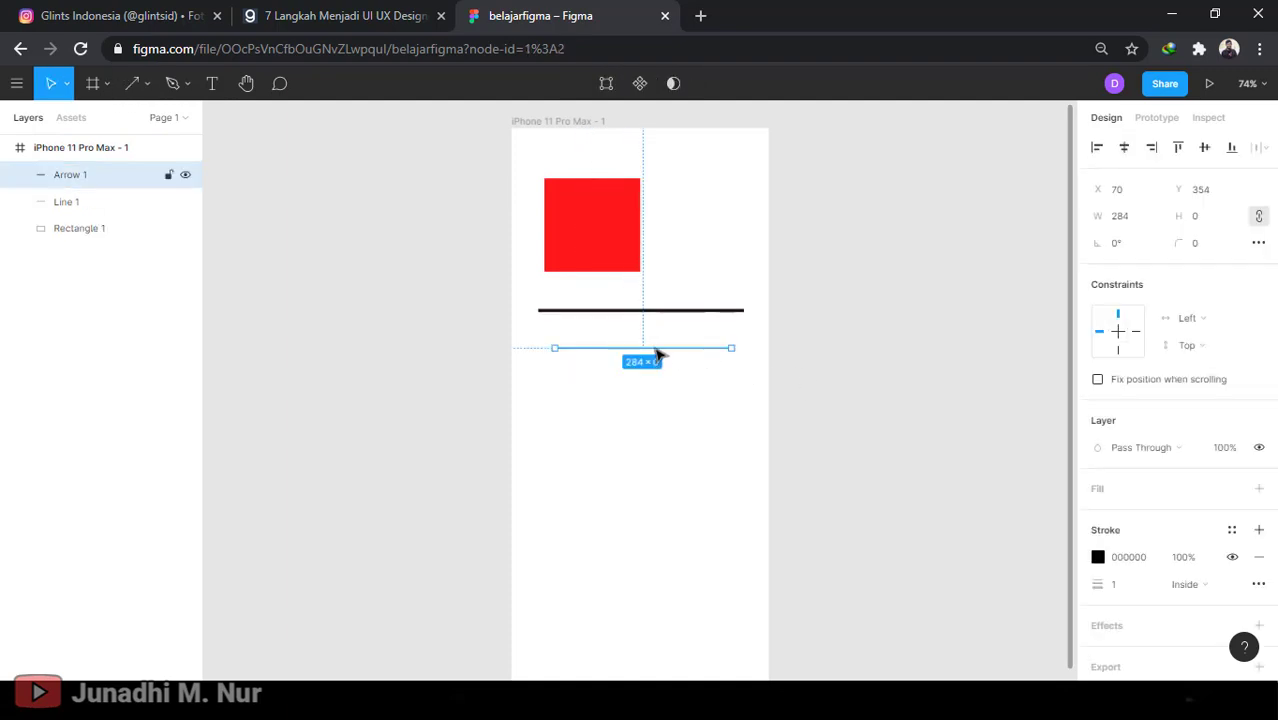
pyautogui.moveTo(657, 352)
pyautogui.mouseDown()
pyautogui.moveTo(656, 366)
pyautogui.moveTo(645, 349)
pyautogui.mouseUp()
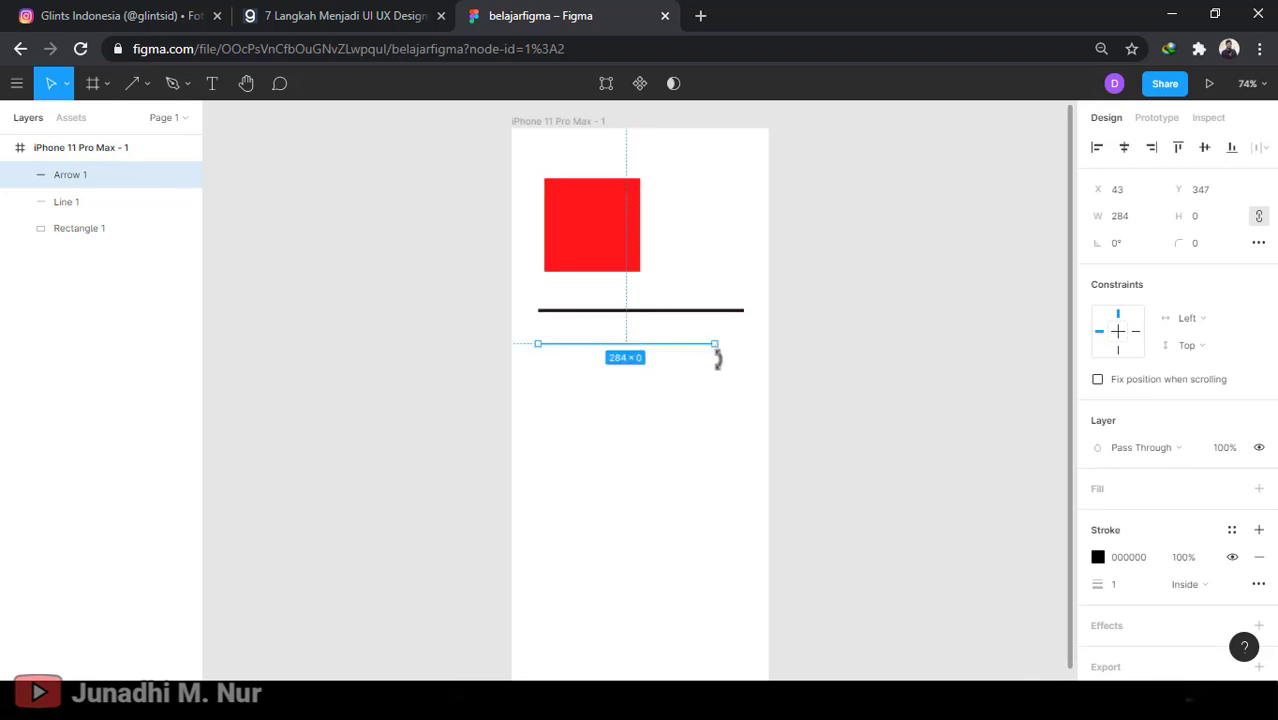
pyautogui.click(720, 376)
pyautogui.click(147, 83)
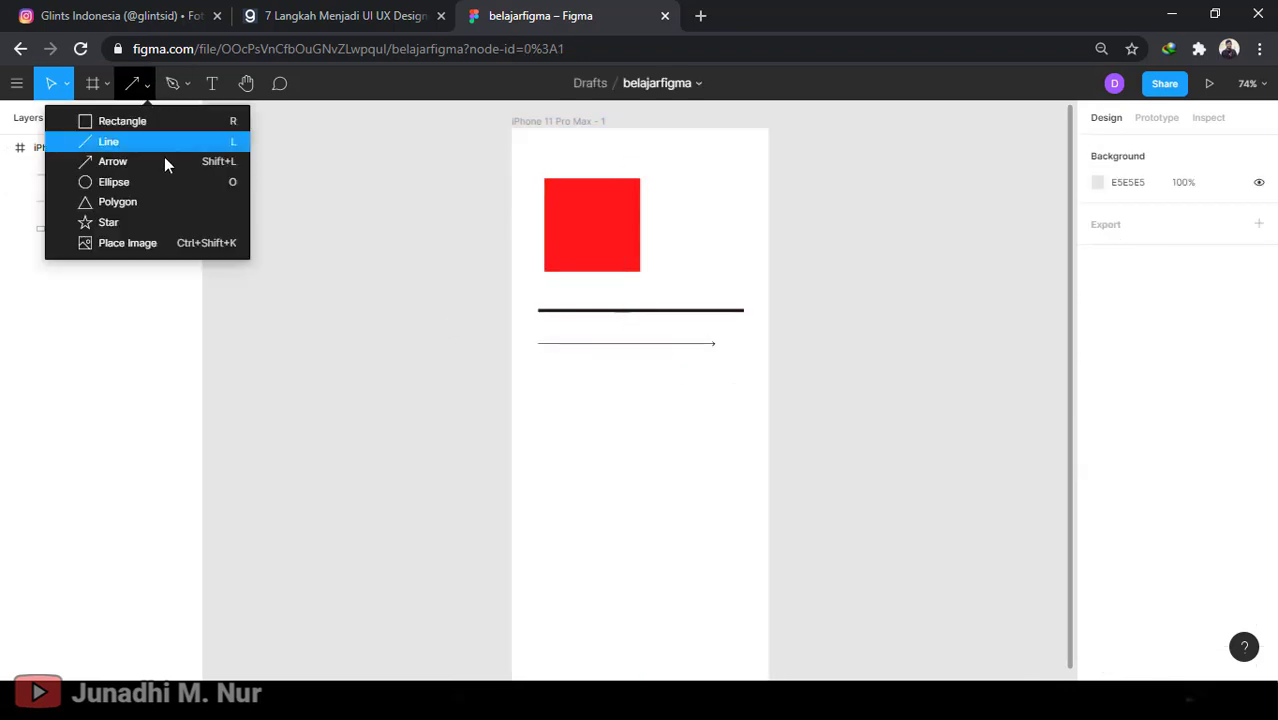
pyautogui.click(110, 182)
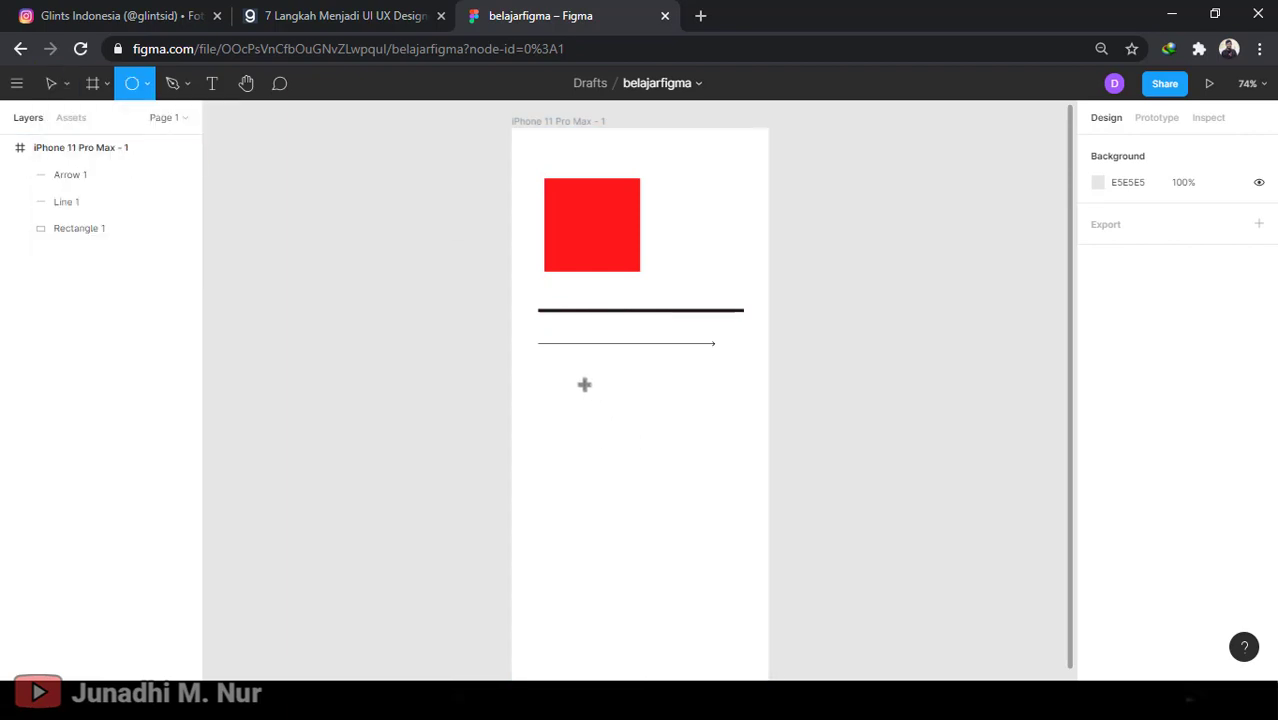
pyautogui.moveTo(583, 384)
pyautogui.mouseDown()
pyautogui.moveTo(667, 457)
pyautogui.moveTo(677, 495)
pyautogui.moveTo(710, 481)
pyautogui.moveTo(660, 500)
pyautogui.moveTo(648, 431)
pyautogui.moveTo(679, 505)
pyautogui.moveTo(713, 517)
pyautogui.moveTo(710, 531)
pyautogui.moveTo(697, 479)
pyautogui.moveTo(659, 485)
pyautogui.moveTo(697, 491)
pyautogui.mouseUp()
pyautogui.press('Delete')
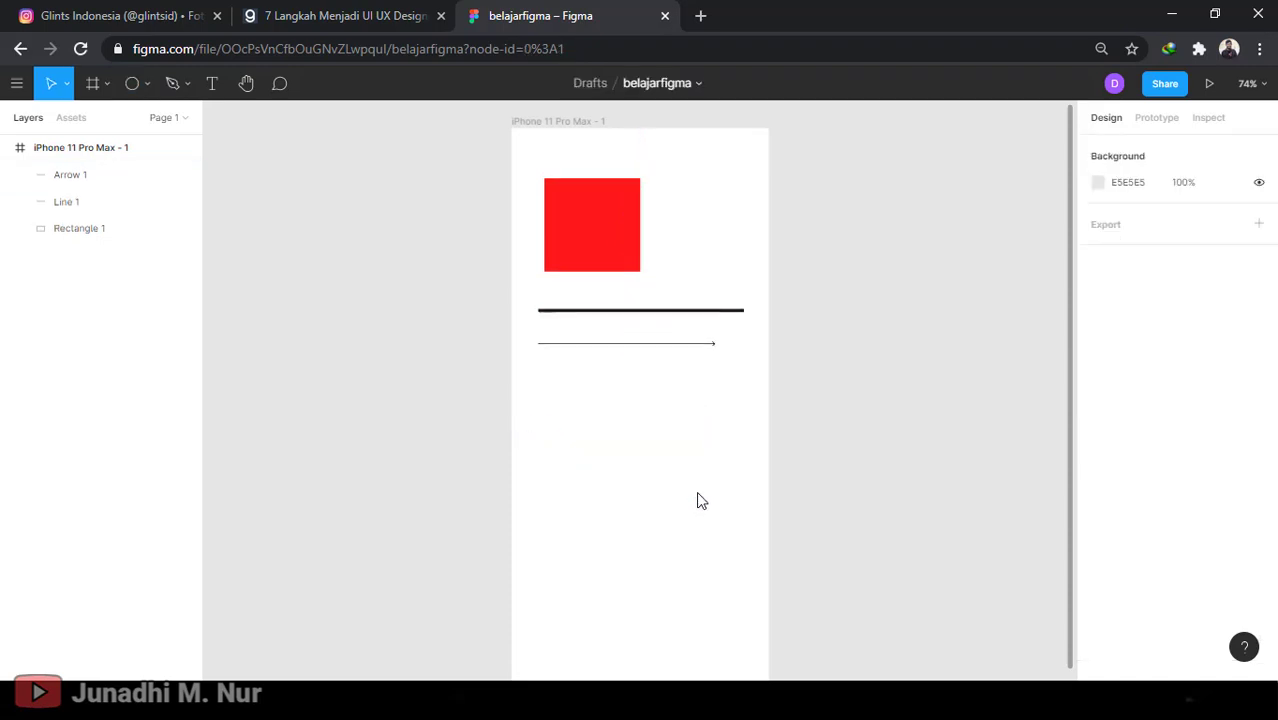
# Draw a circle below the arrow, resize it to about 130 × 130 and place it at about X 43, Y 398
pyautogui.click(131, 83)
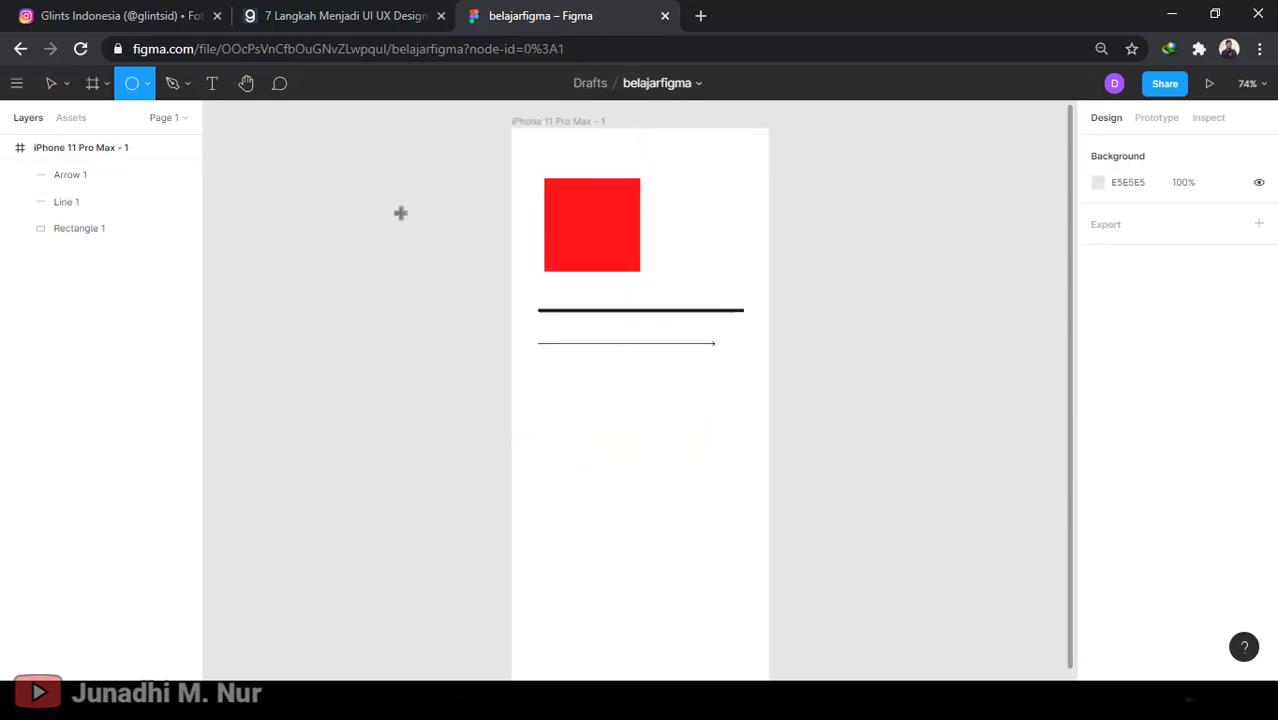
pyautogui.moveTo(591, 391); pyautogui.dragTo(702, 520)
pyautogui.moveTo(688, 462); pyautogui.dragTo(642, 434)
pyautogui.moveTo(676, 364); pyautogui.dragTo(636, 401)
pyautogui.click(699, 388)
pyautogui.click(631, 397)
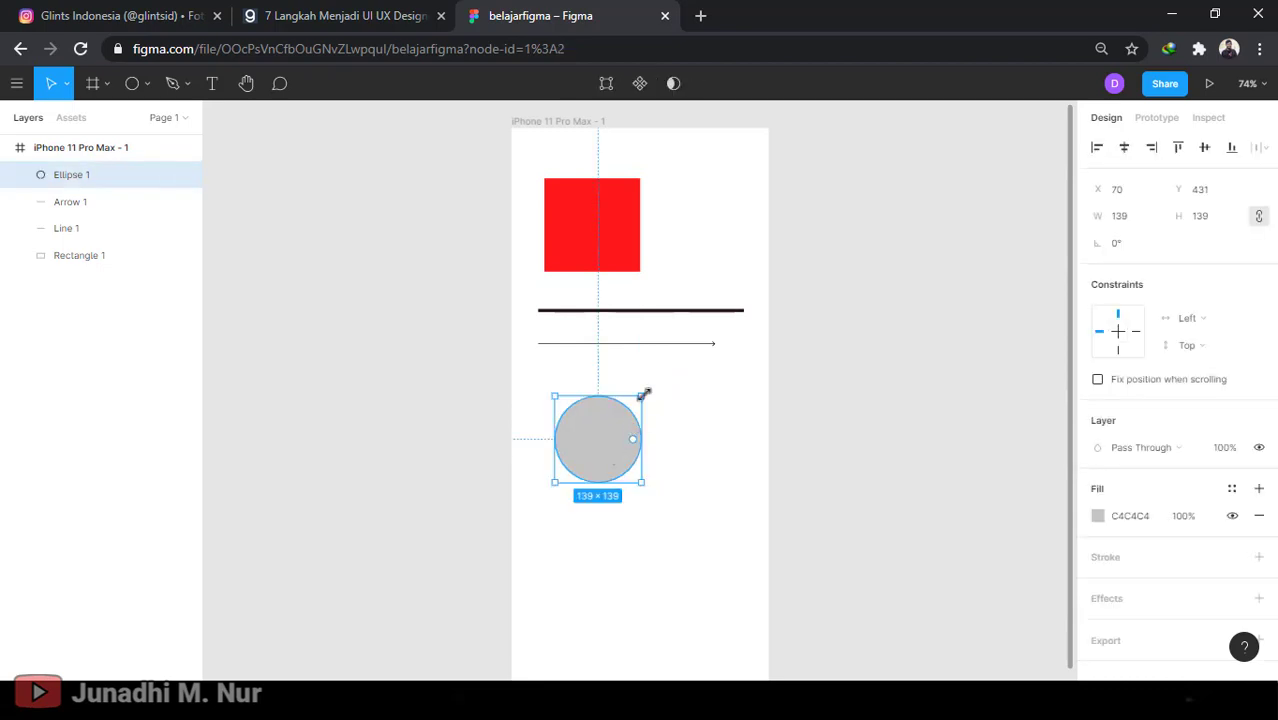
pyautogui.moveTo(605, 448); pyautogui.dragTo(590, 423)
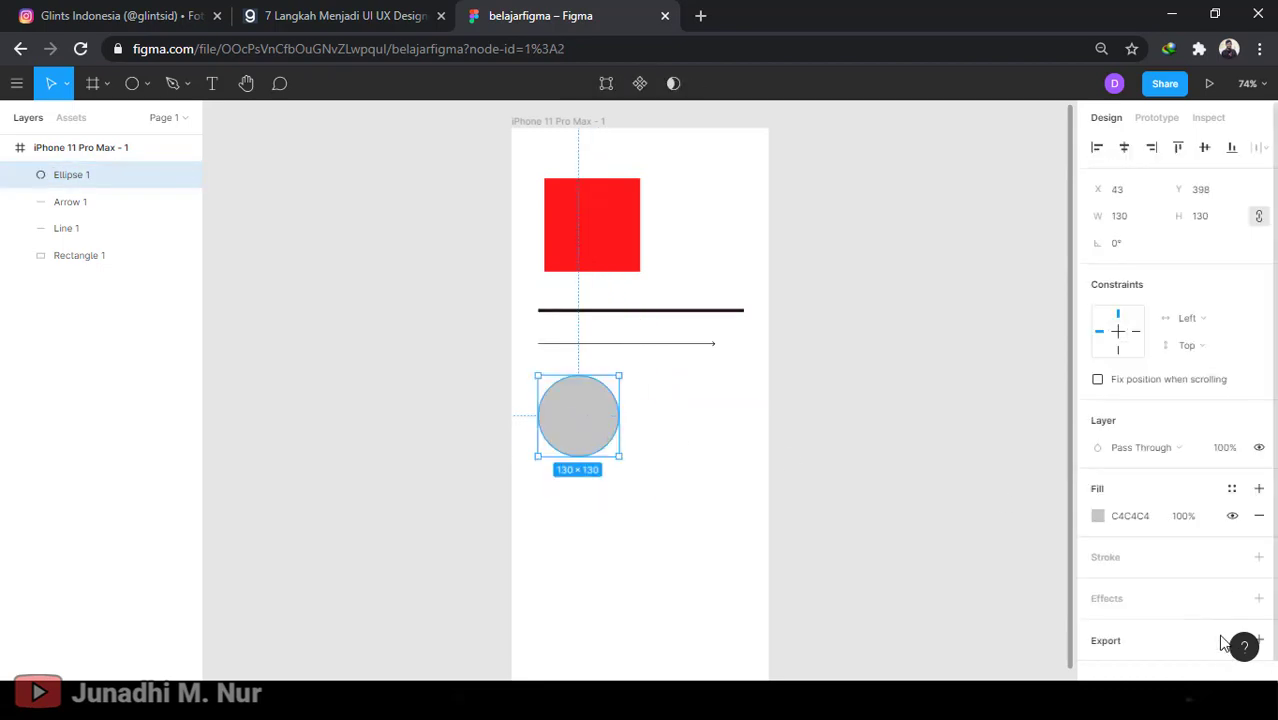
# Change the circle's solid fill to pink, FF0099, and move it up closer to the arrow
pyautogui.click(1099, 518)
pyautogui.moveTo(1053, 374); pyautogui.dragTo(1086, 248)
pyautogui.click(1046, 482)
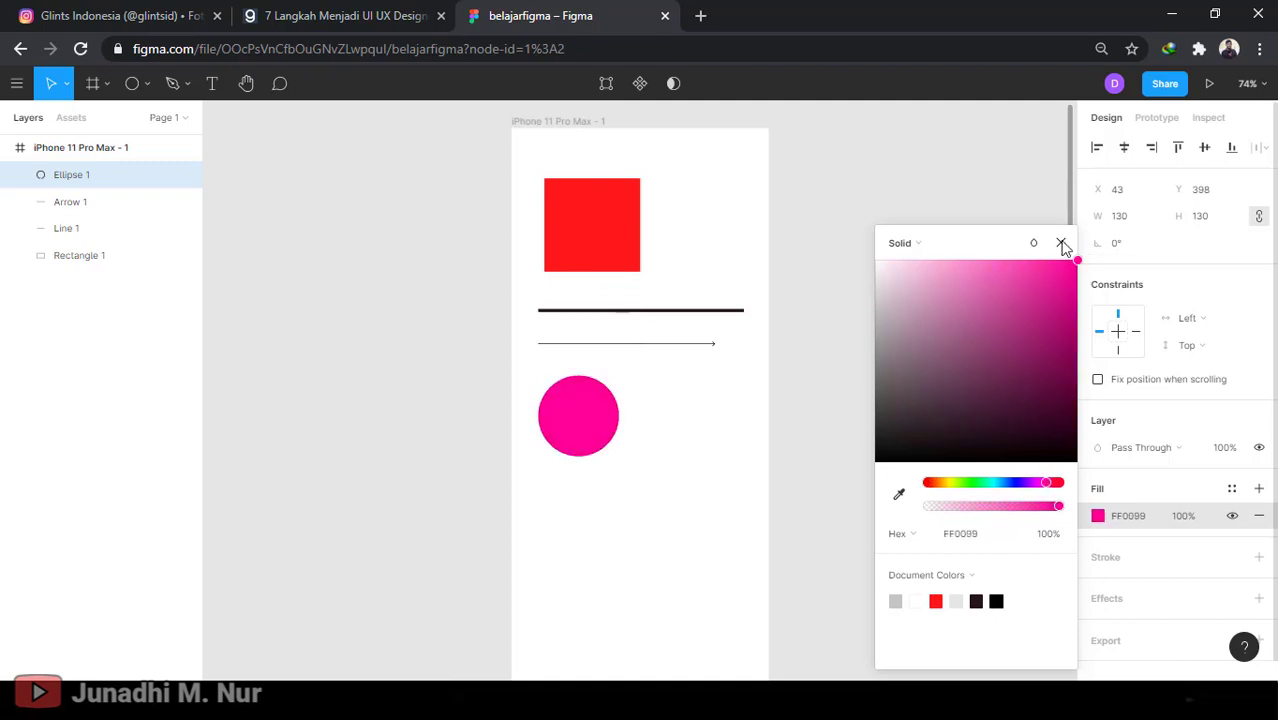
pyautogui.click(1061, 243)
pyautogui.click(825, 405)
pyautogui.click(583, 404)
pyautogui.moveTo(583, 404); pyautogui.dragTo(583, 387)
pyautogui.click(670, 448)
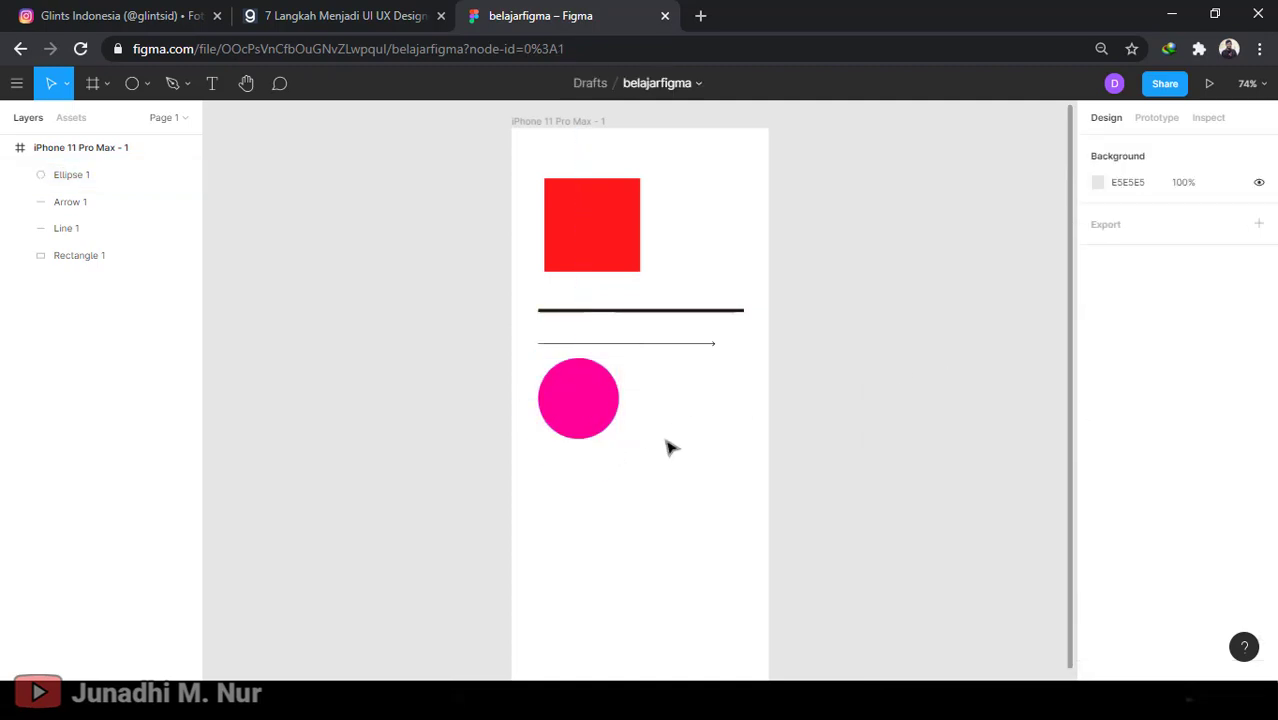
pyautogui.click(146, 86)
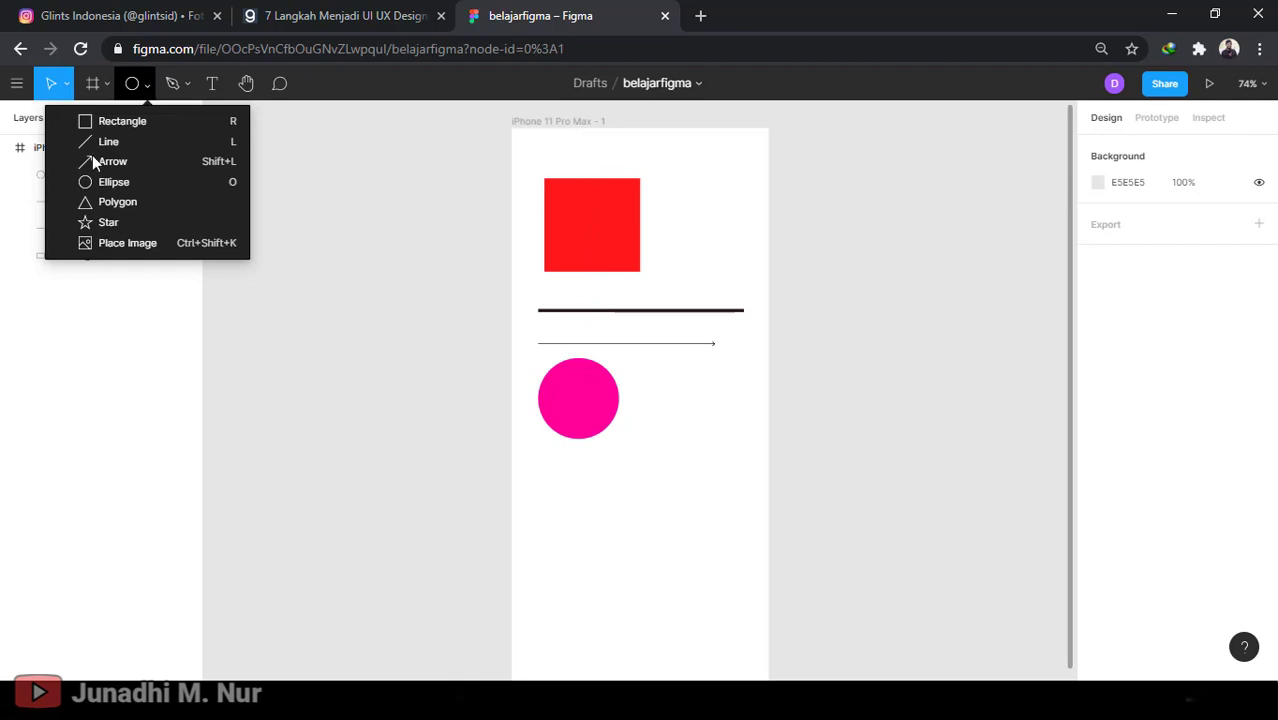
pyautogui.click(121, 202)
pyautogui.moveTo(596, 494); pyautogui.dragTo(646, 581)
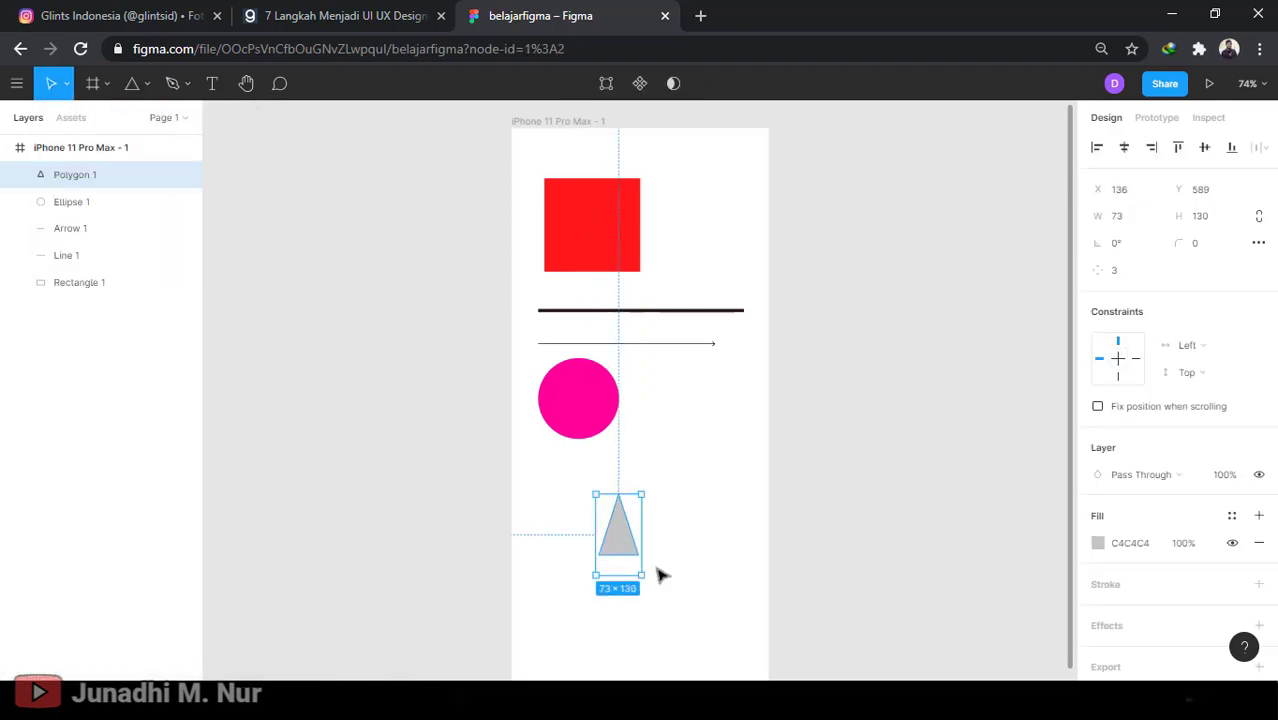
pyautogui.press('Delete')
pyautogui.moveTo(593, 482); pyautogui.dragTo(666, 554)
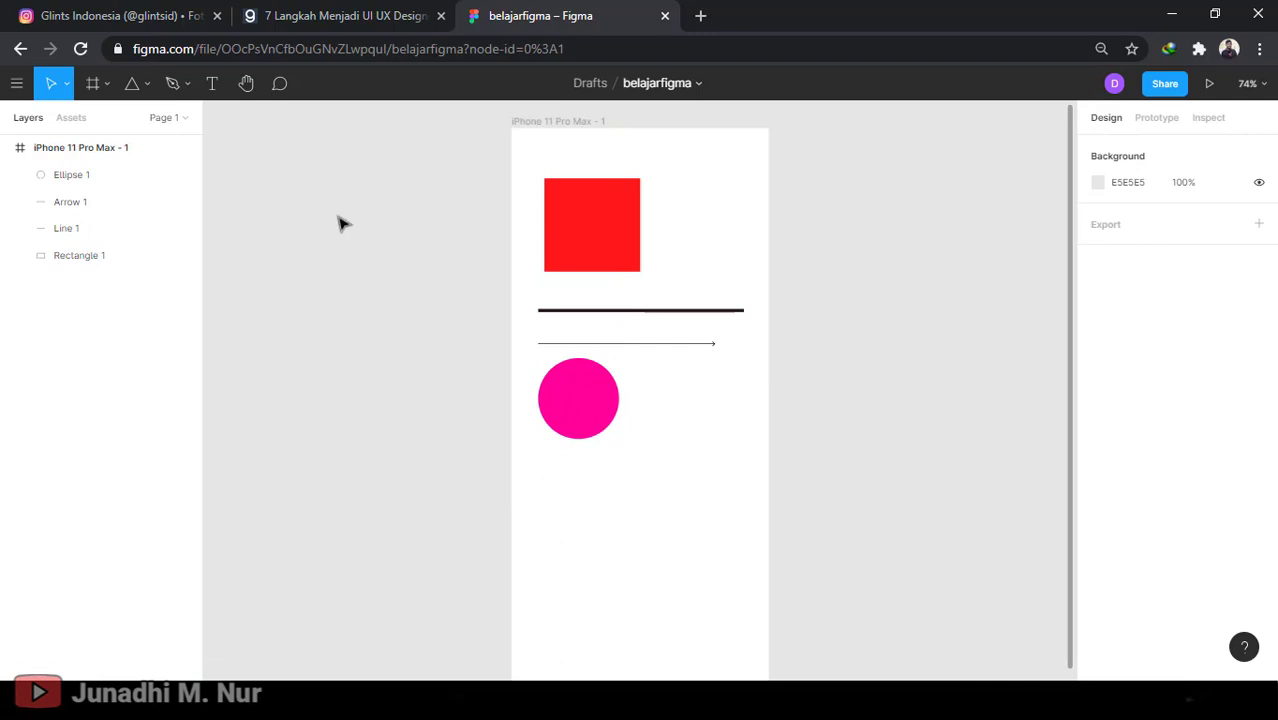
# Draw an evenly proportioned triangle about 192 × 192 with the Polygon tool below the pink circle
pyautogui.click(133, 88)
pyautogui.moveTo(578, 468); pyautogui.dragTo(698, 588)
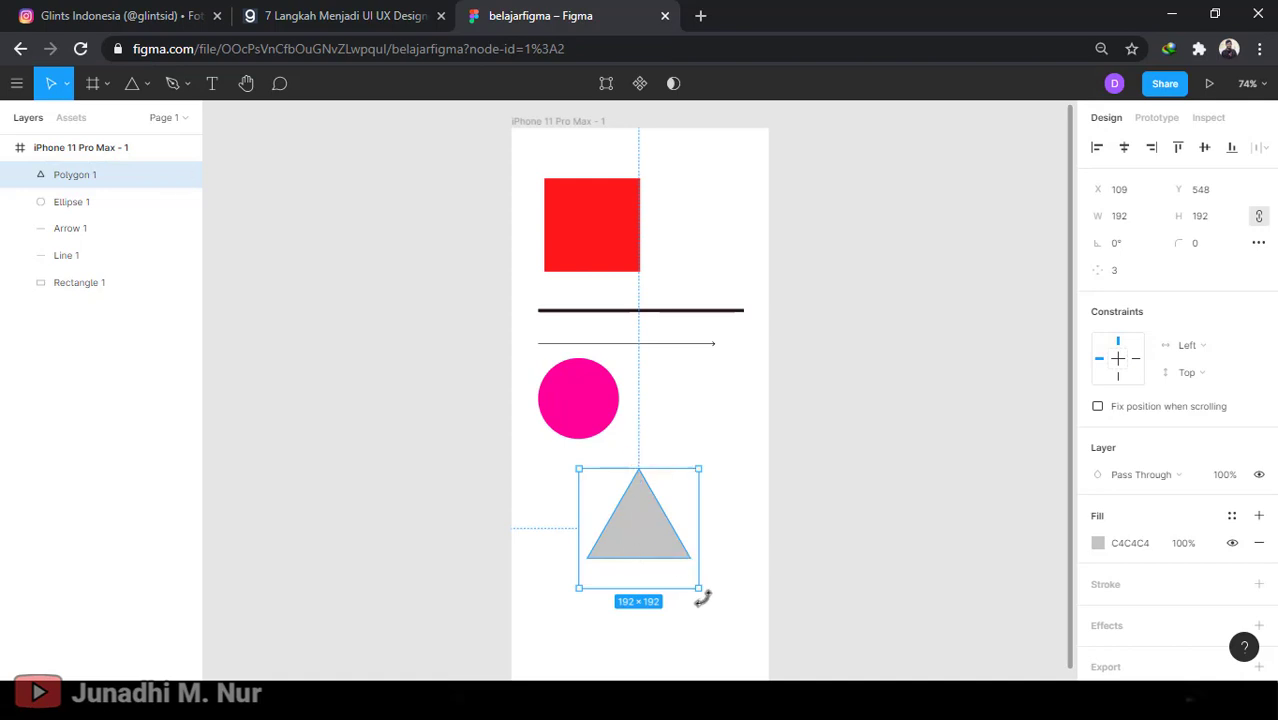
# Rotate the triangle upside down to about -179.82° and move it beside the pink circle at about X 385.59, Y 544
pyautogui.moveTo(703, 597); pyautogui.dragTo(575, 463)
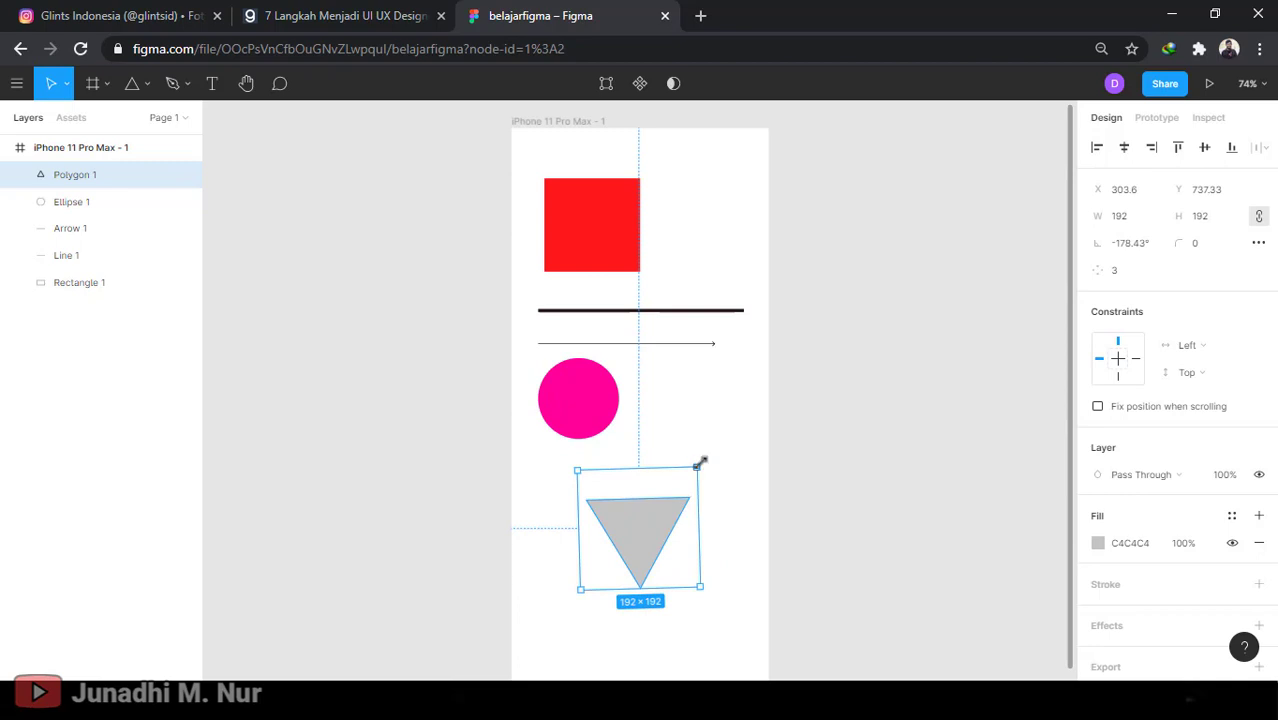
pyautogui.moveTo(708, 460); pyautogui.dragTo(709, 461)
pyautogui.click(733, 565)
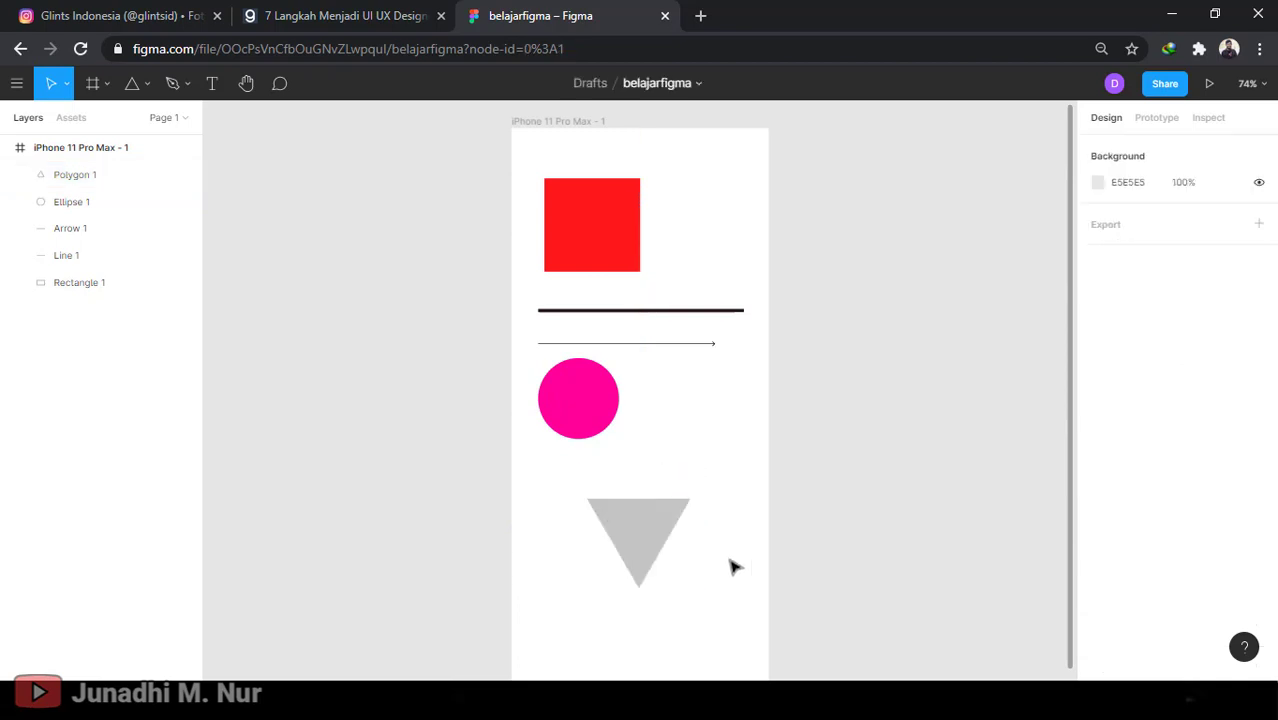
pyautogui.moveTo(664, 541); pyautogui.dragTo(716, 428)
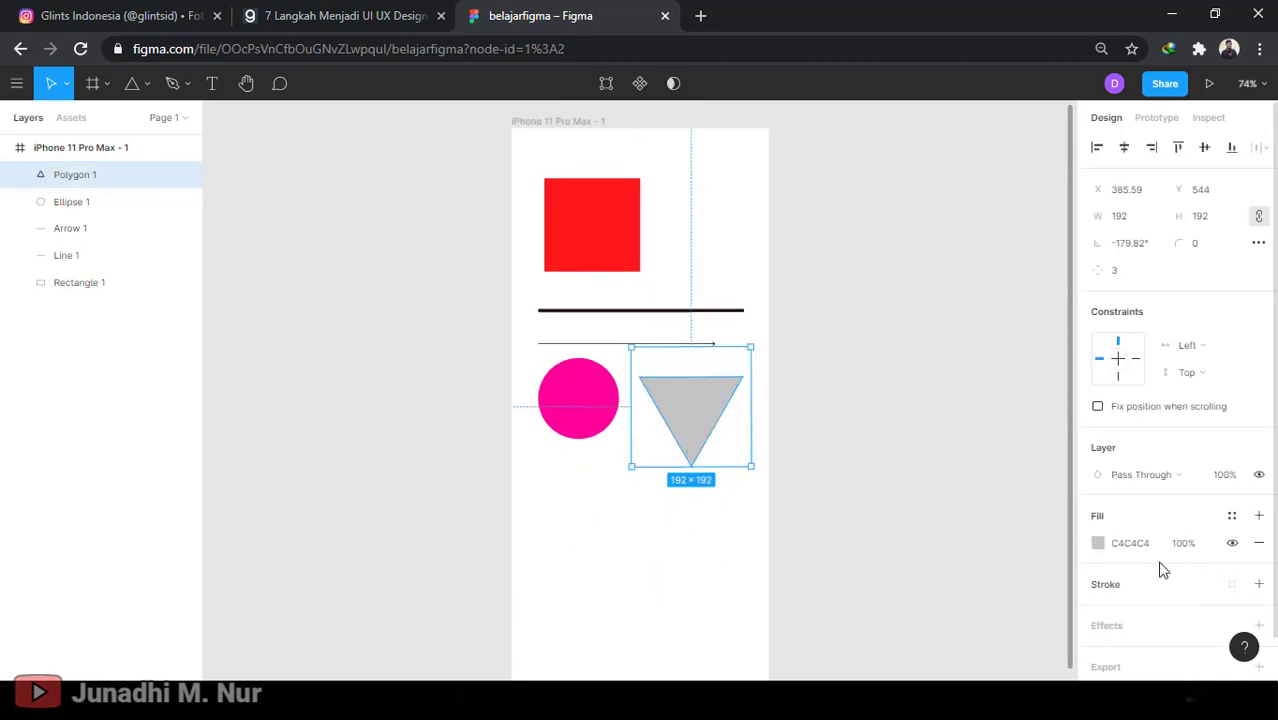
# Change the triangle's solid fill to lime green, BFEE03
pyautogui.click(1098, 543)
pyautogui.click(1072, 420)
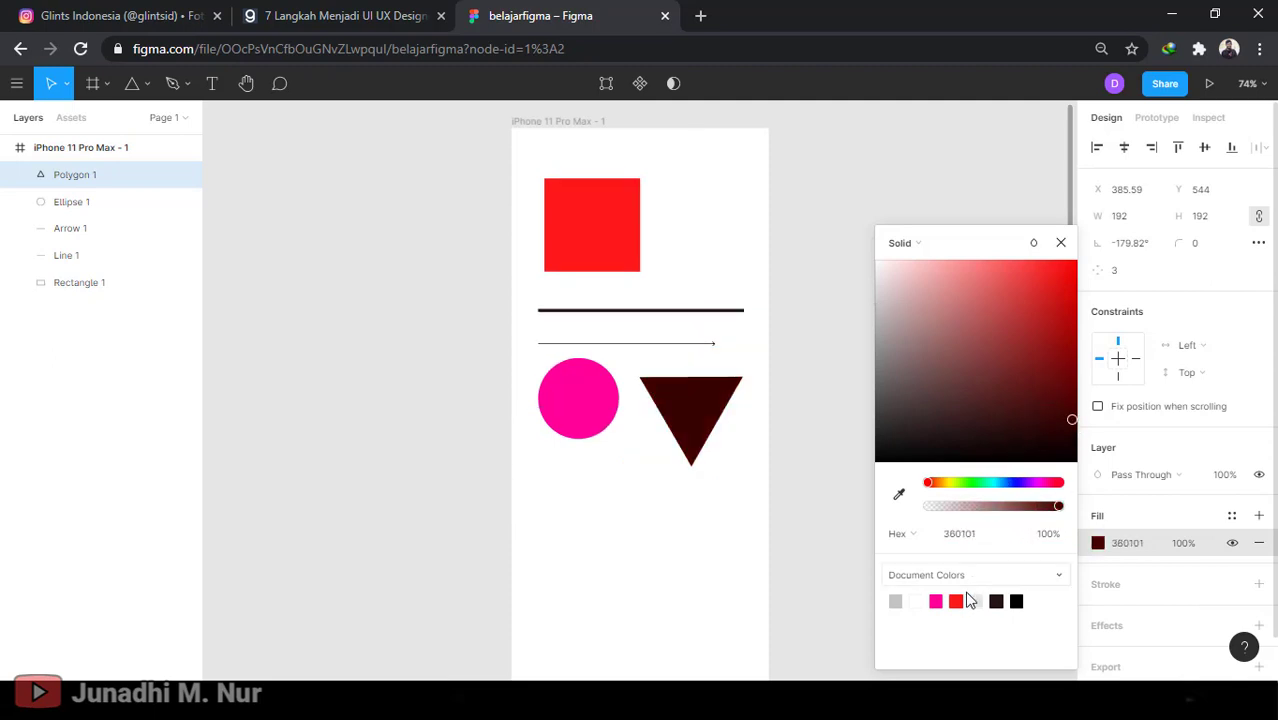
pyautogui.click(1047, 348)
pyautogui.click(953, 482)
pyautogui.moveTo(1044, 354); pyautogui.dragTo(1074, 265)
pyautogui.click(1061, 243)
pyautogui.click(927, 334)
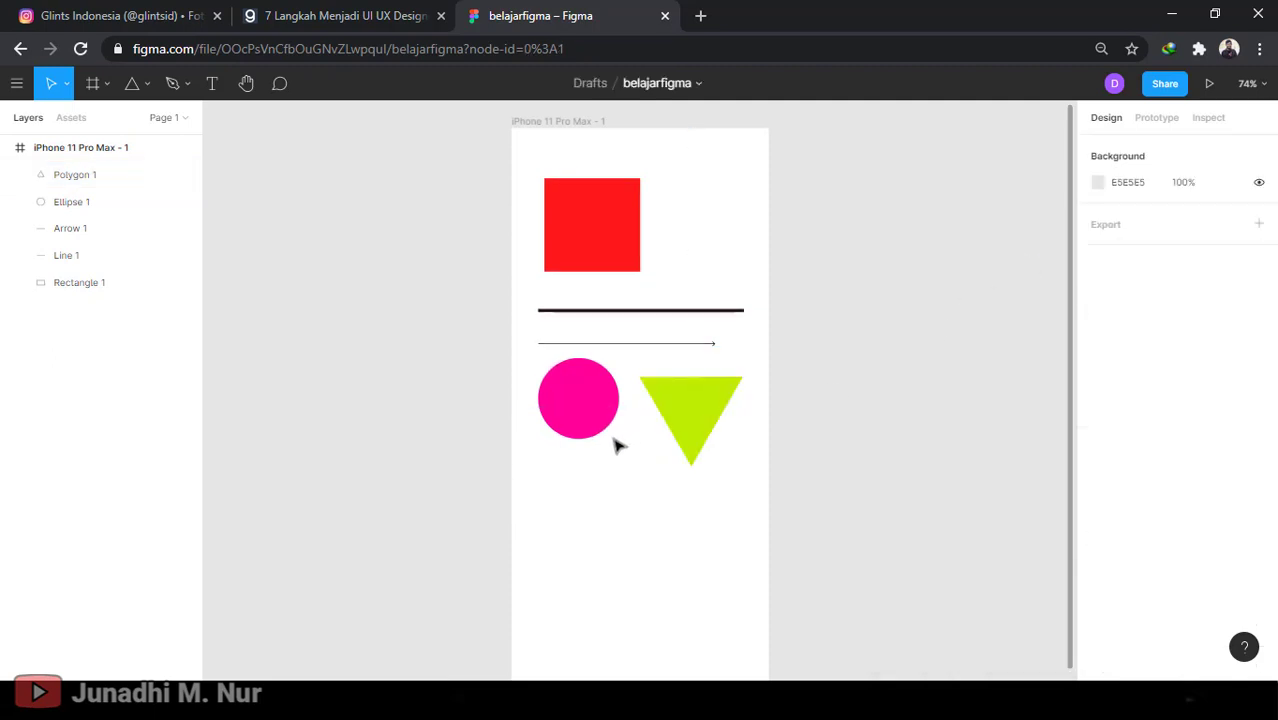
# Move the pink circle slightly down and right, in line with the red rectangle's left edge
pyautogui.moveTo(586, 409)
pyautogui.mouseDown()
pyautogui.moveTo(576, 436)
pyautogui.moveTo(591, 428)
pyautogui.mouseUp()
pyautogui.click(685, 552)
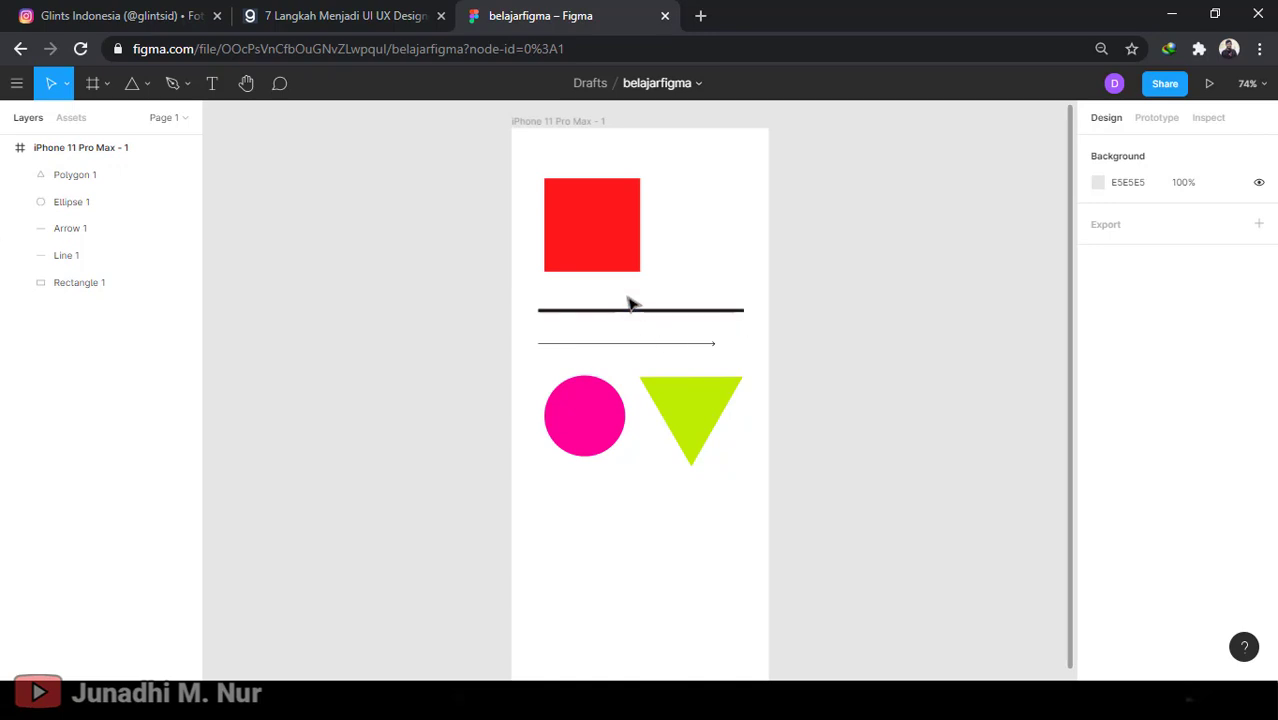
pyautogui.click(632, 262)
pyautogui.click(818, 417)
pyautogui.scroll(-1, 818, 417)
pyautogui.scroll(2, 818, 417)
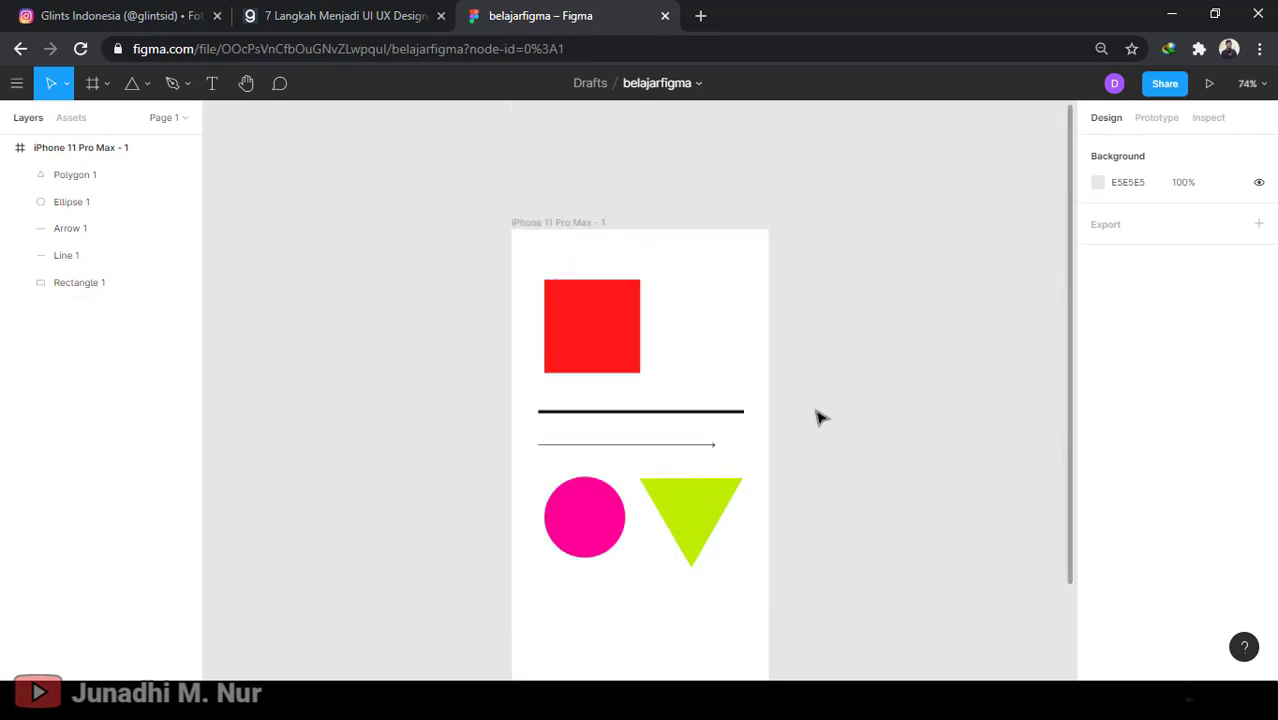
# Shift the green triangle slightly right and down, and move the pink circle back to X 43, Y 398
pyautogui.click(585, 320)
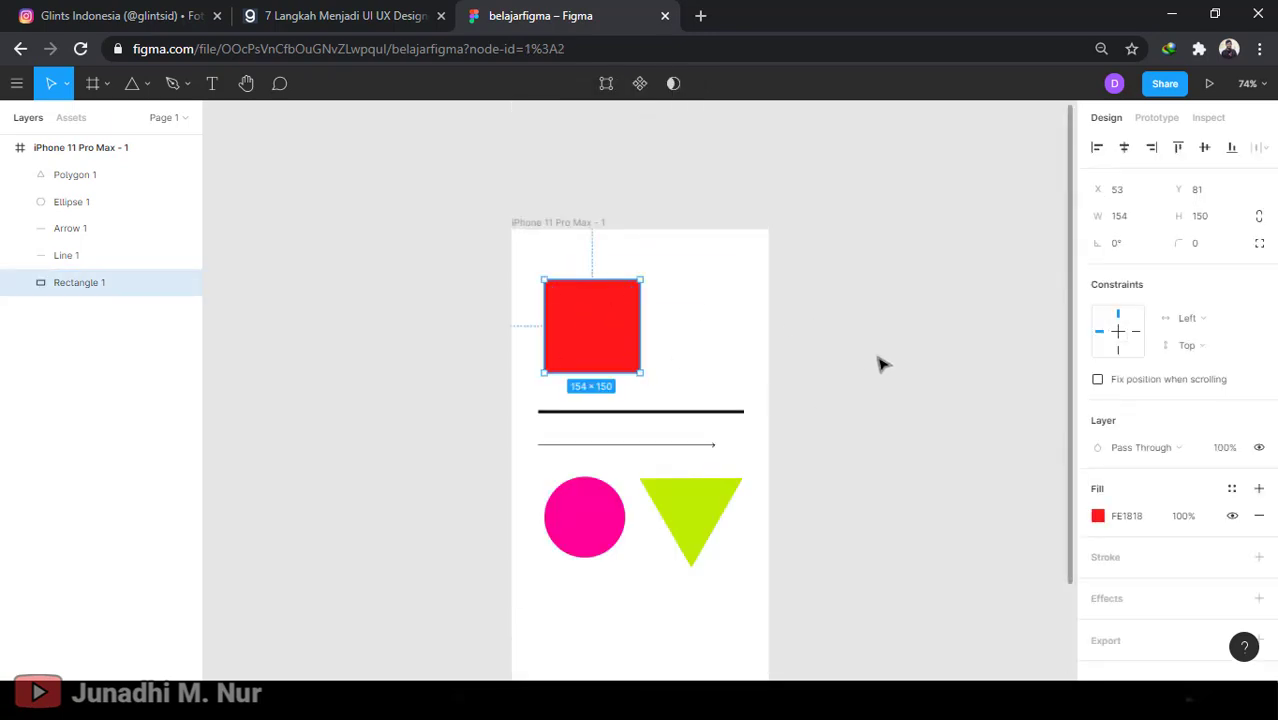
pyautogui.click(883, 325)
pyautogui.click(587, 312)
pyautogui.moveTo(690, 506); pyautogui.dragTo(698, 516)
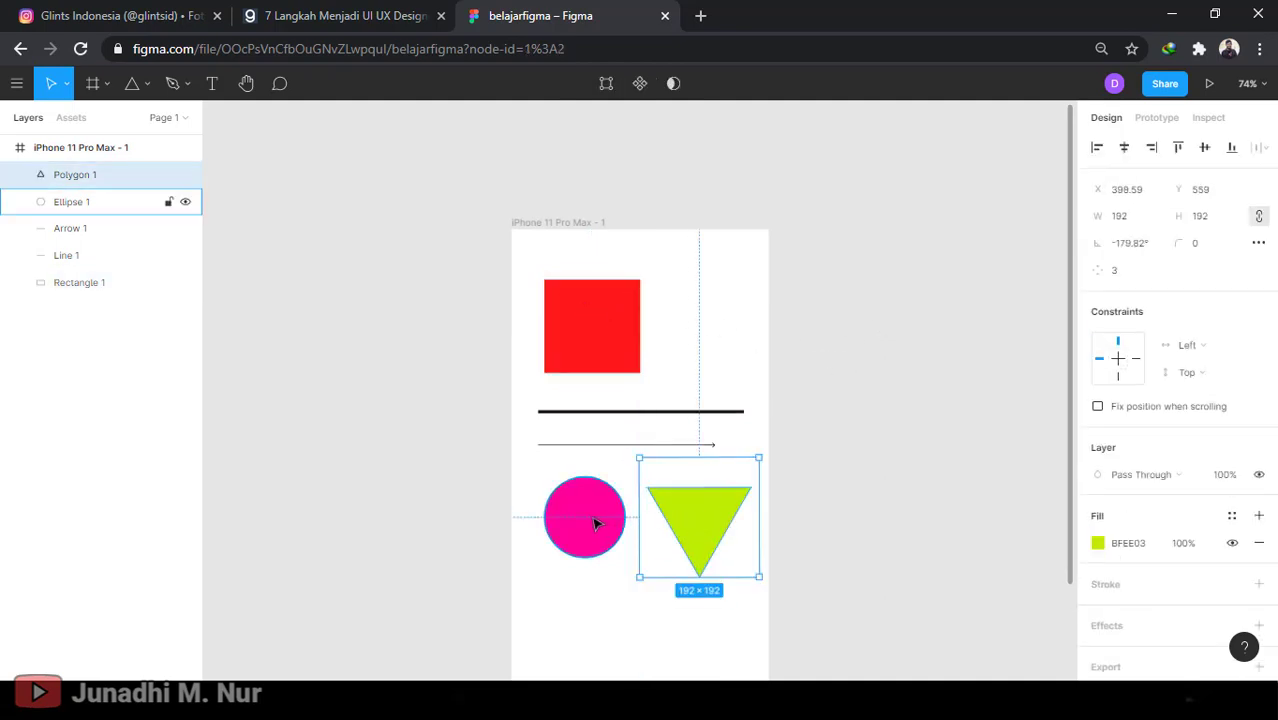
pyautogui.moveTo(593, 522); pyautogui.dragTo(586, 520)
pyautogui.moveTo(697, 518); pyautogui.dragTo(699, 517)
pyautogui.click(852, 493)
pyautogui.moveTo(476, 198); pyautogui.dragTo(850, 620)
pyautogui.click(876, 493)
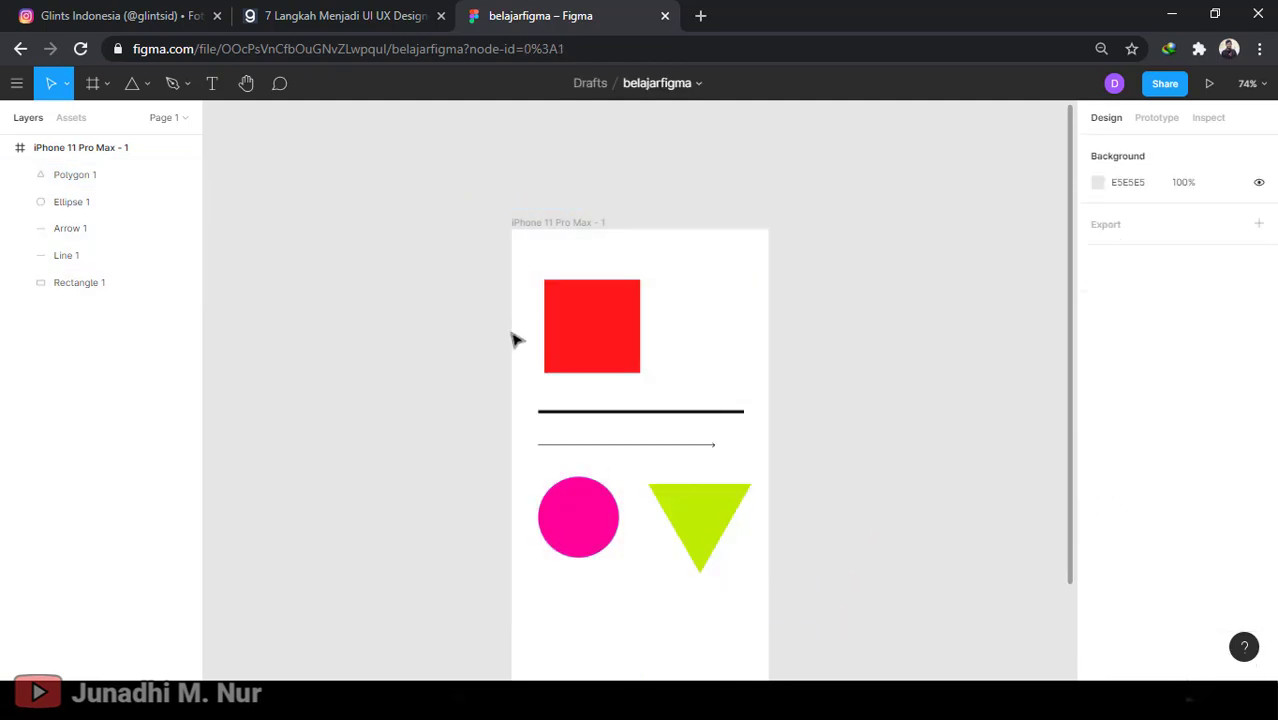
pyautogui.click(590, 310)
pyautogui.click(838, 425)
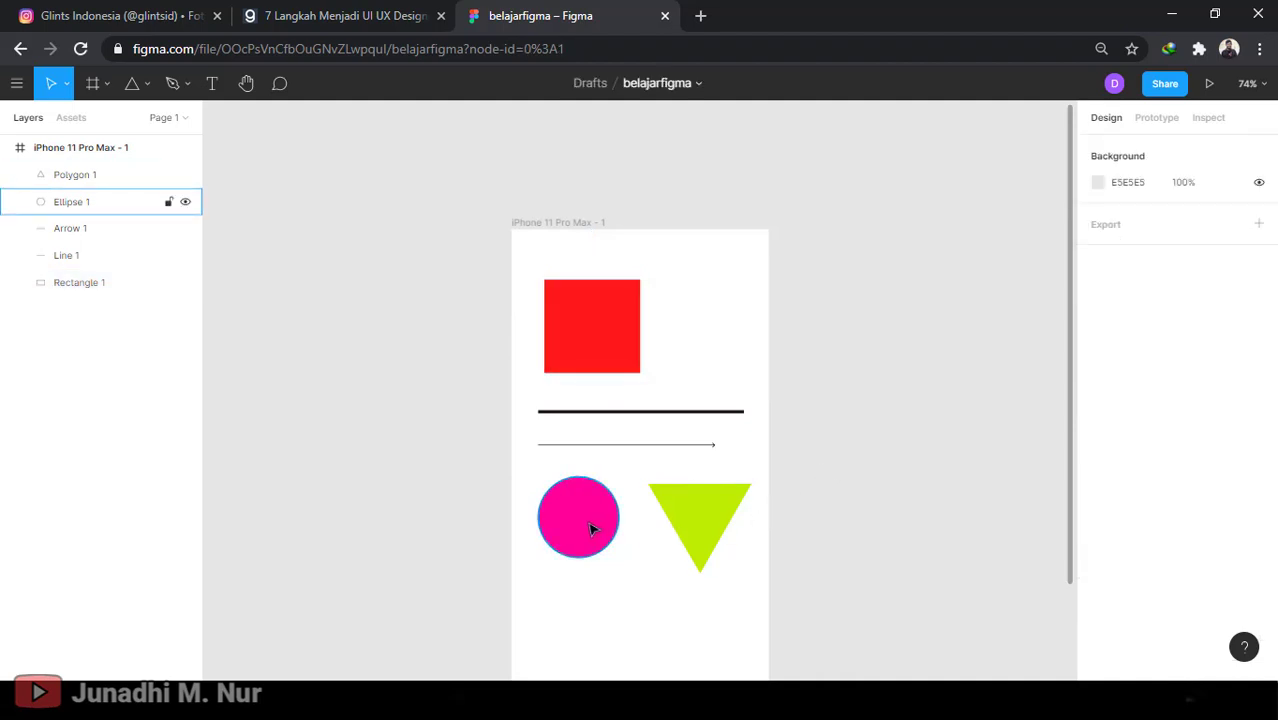
pyautogui.click(700, 515)
pyautogui.click(632, 362)
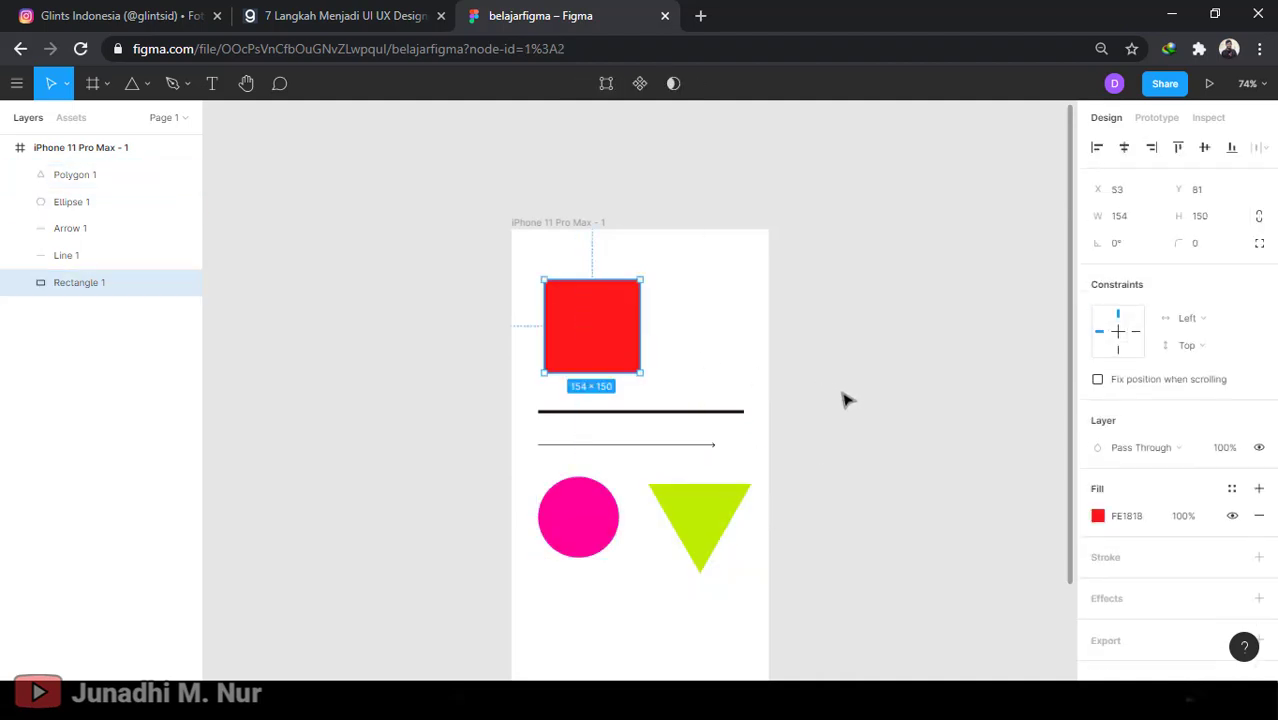
pyautogui.click(843, 400)
pyautogui.scroll(-1, 806, 428)
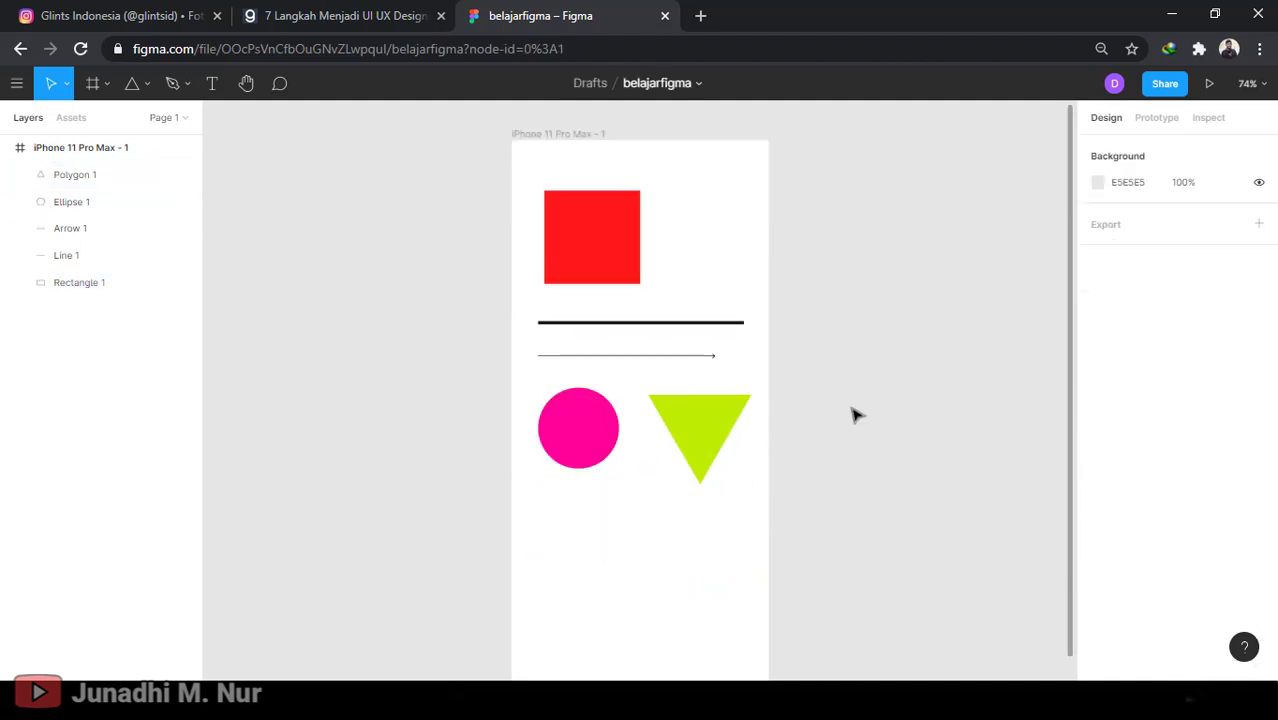
pyautogui.scroll(-5, 855, 414)
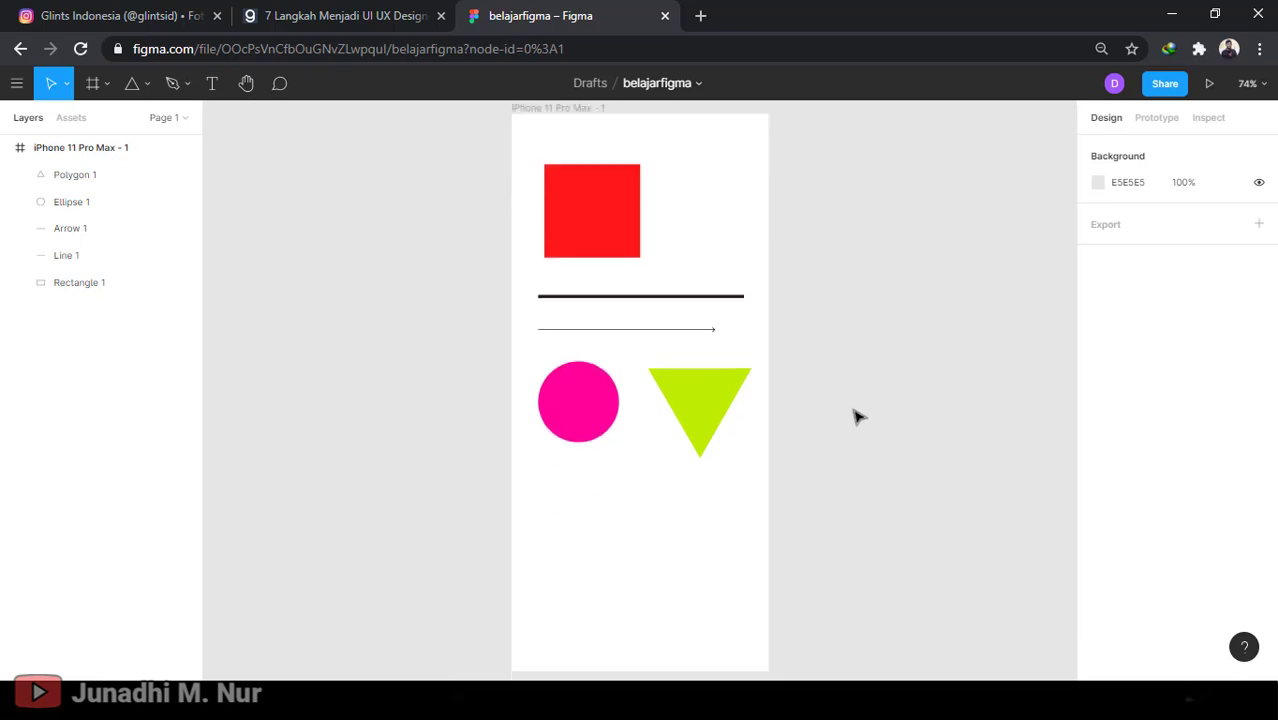
pyautogui.scroll(4, 856, 415)
pyautogui.scroll(-1, 858, 417)
pyautogui.scroll(-5, 855, 417)
pyautogui.scroll(3, 855, 417)
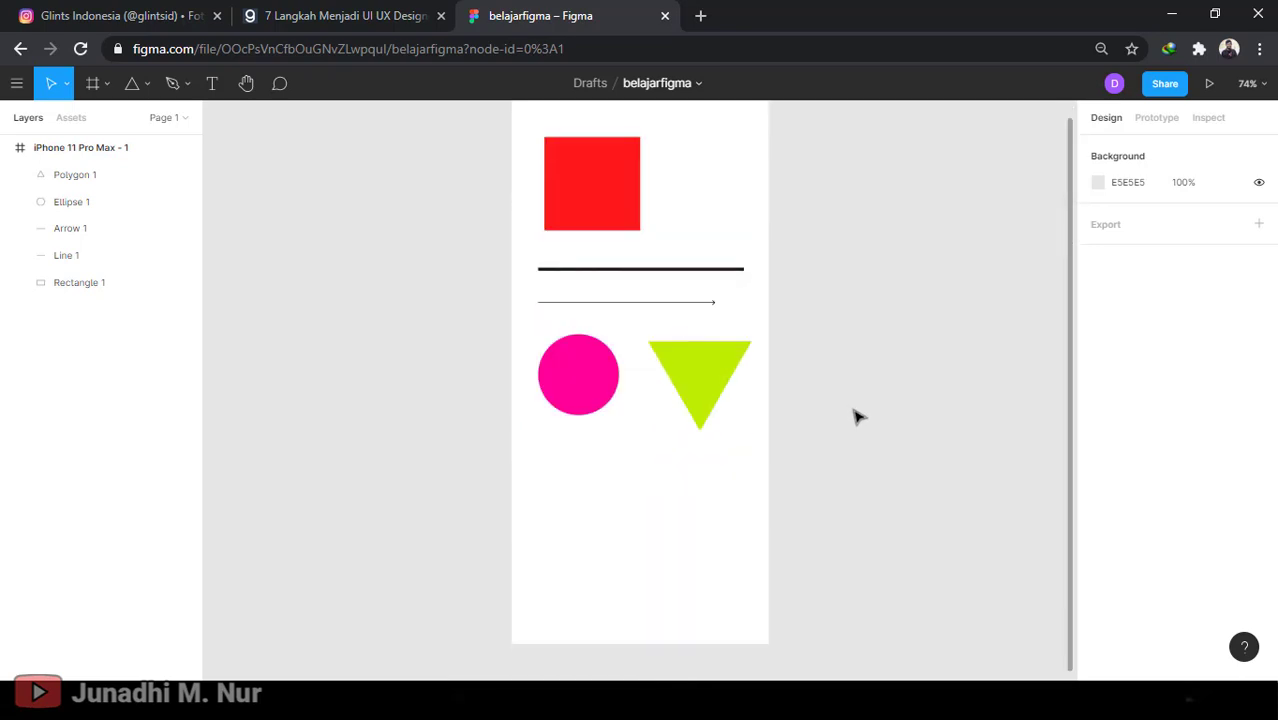
pyautogui.scroll(2, 855, 417)
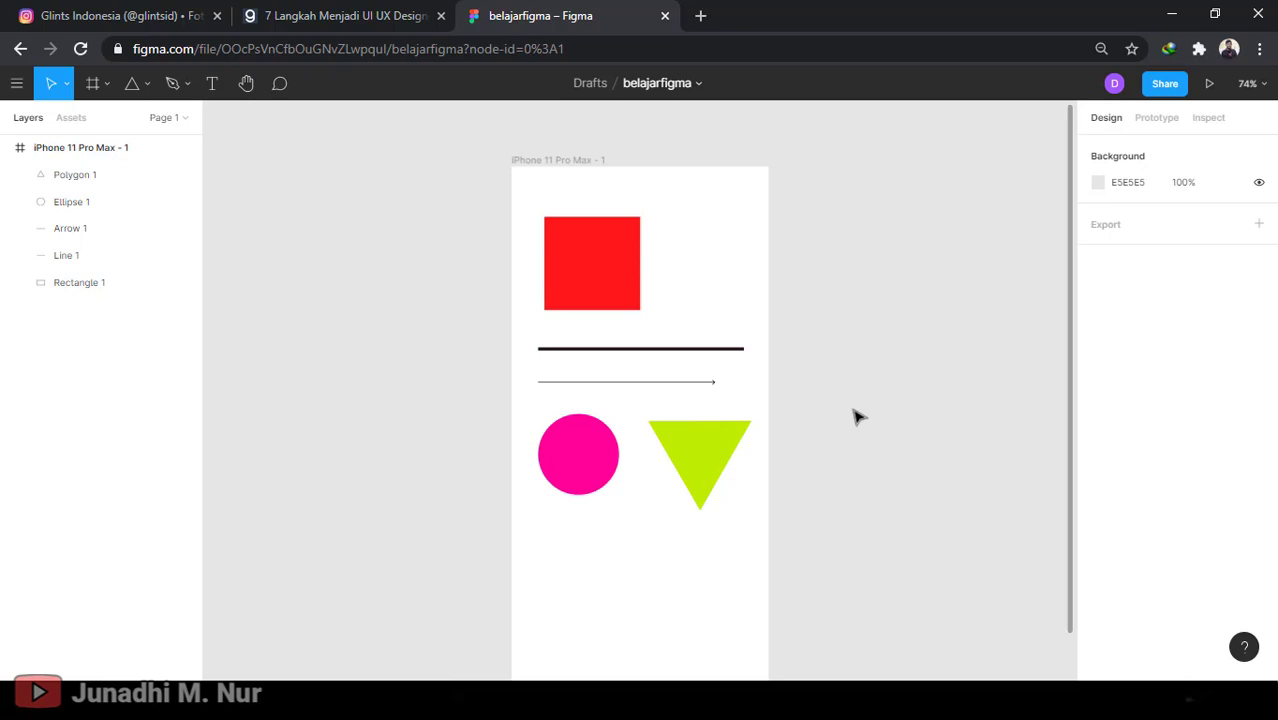
pyautogui.scroll(1, 858, 397)
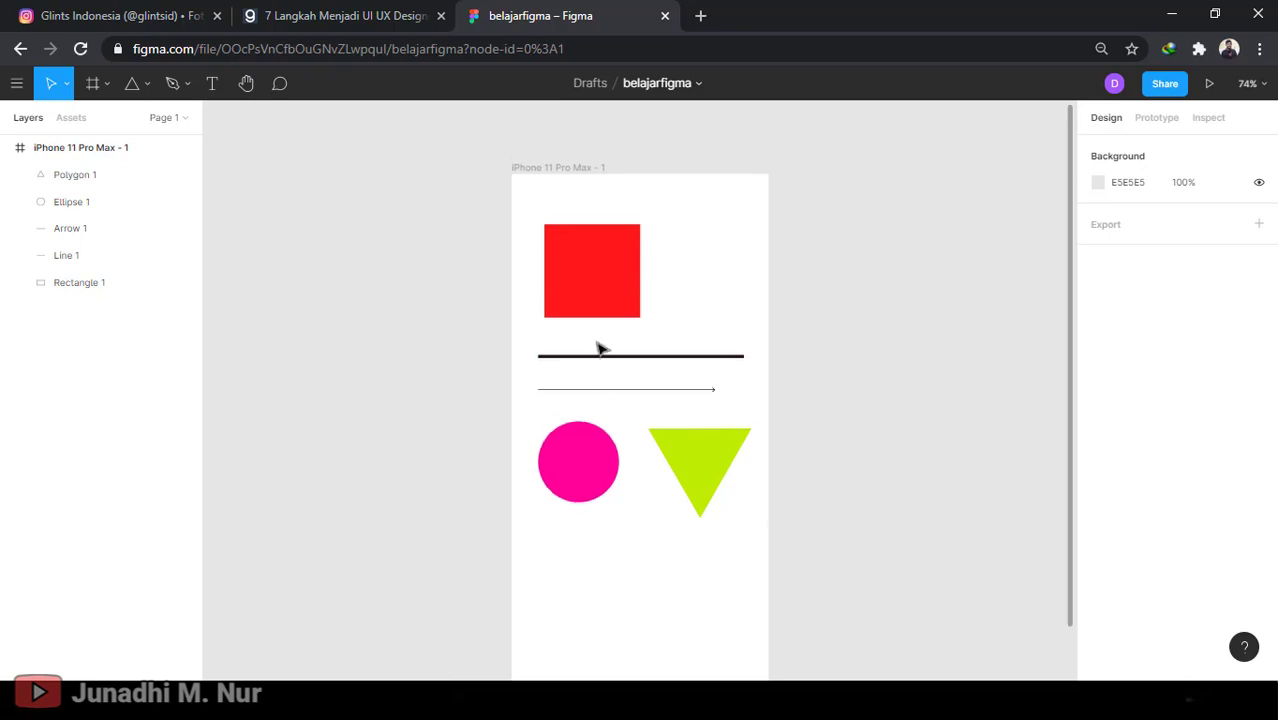
# Delete the red rectangle, the line, the arrow, the pink circle and the green triangle so the phone frame is empty
pyautogui.click(592, 307)
pyautogui.press('Delete')
pyautogui.click(636, 358)
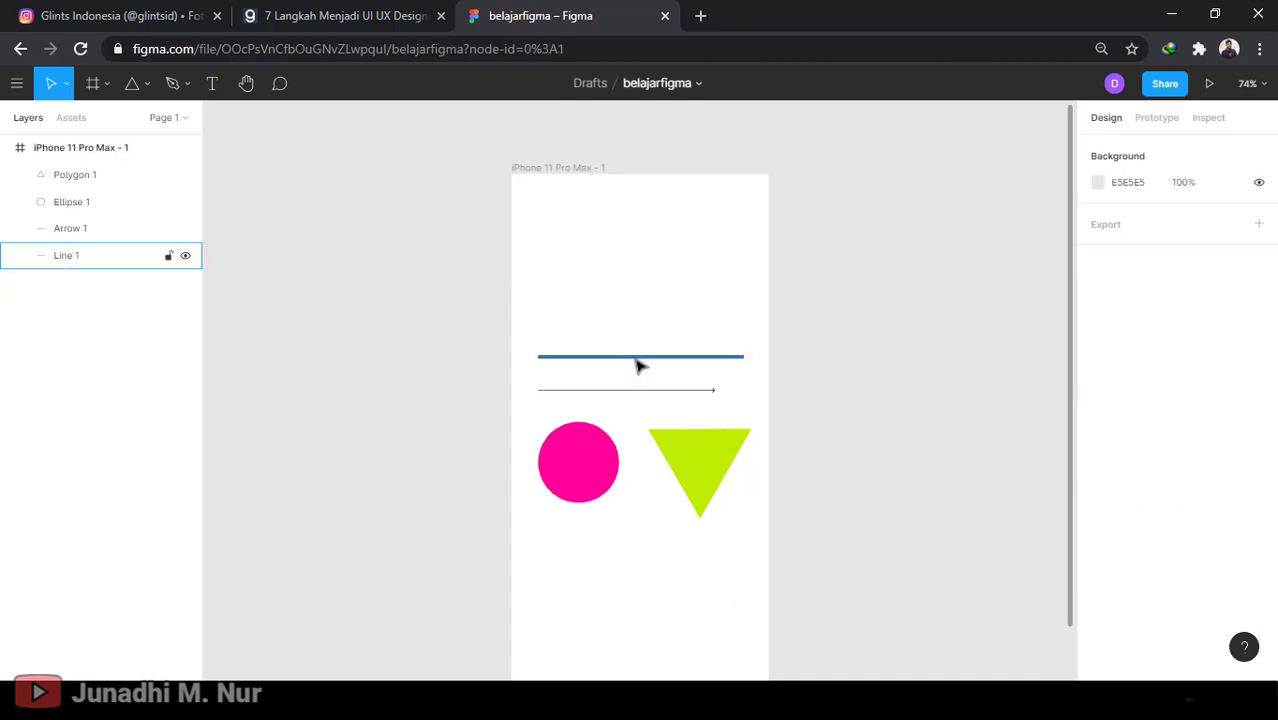
pyautogui.press('Delete')
pyautogui.click(645, 392)
pyautogui.press('Delete')
pyautogui.click(700, 472)
pyautogui.click(580, 456)
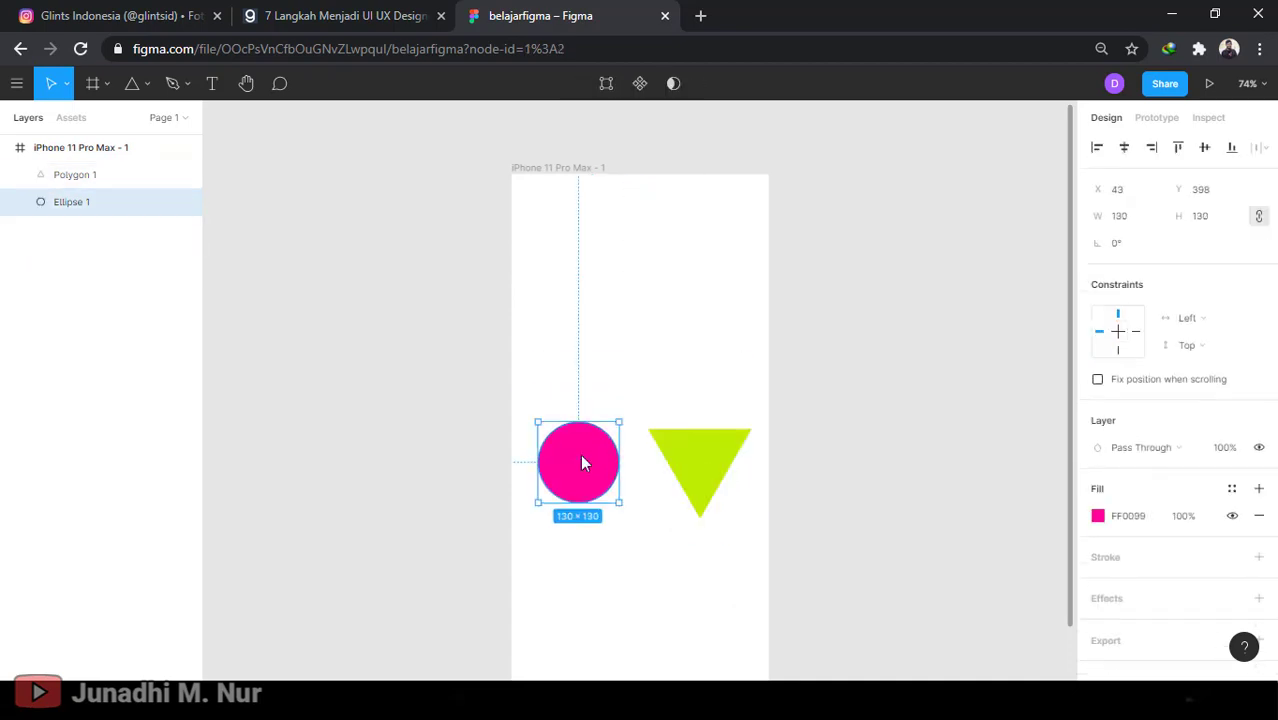
pyautogui.press('Delete')
pyautogui.click(727, 443)
pyautogui.press('Delete')
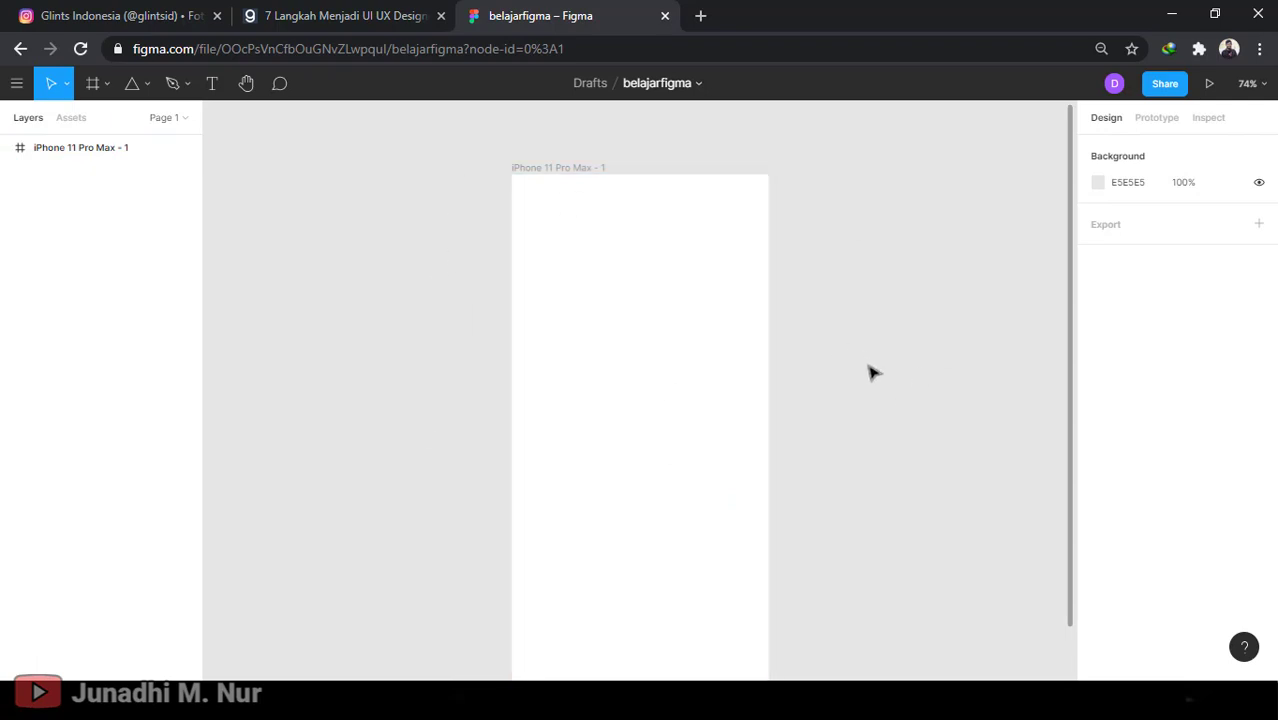
# Add the text "Form Register" in the upper part of the phone frame, using the Roboto font
pyautogui.press('t')
pyautogui.click(555, 261)
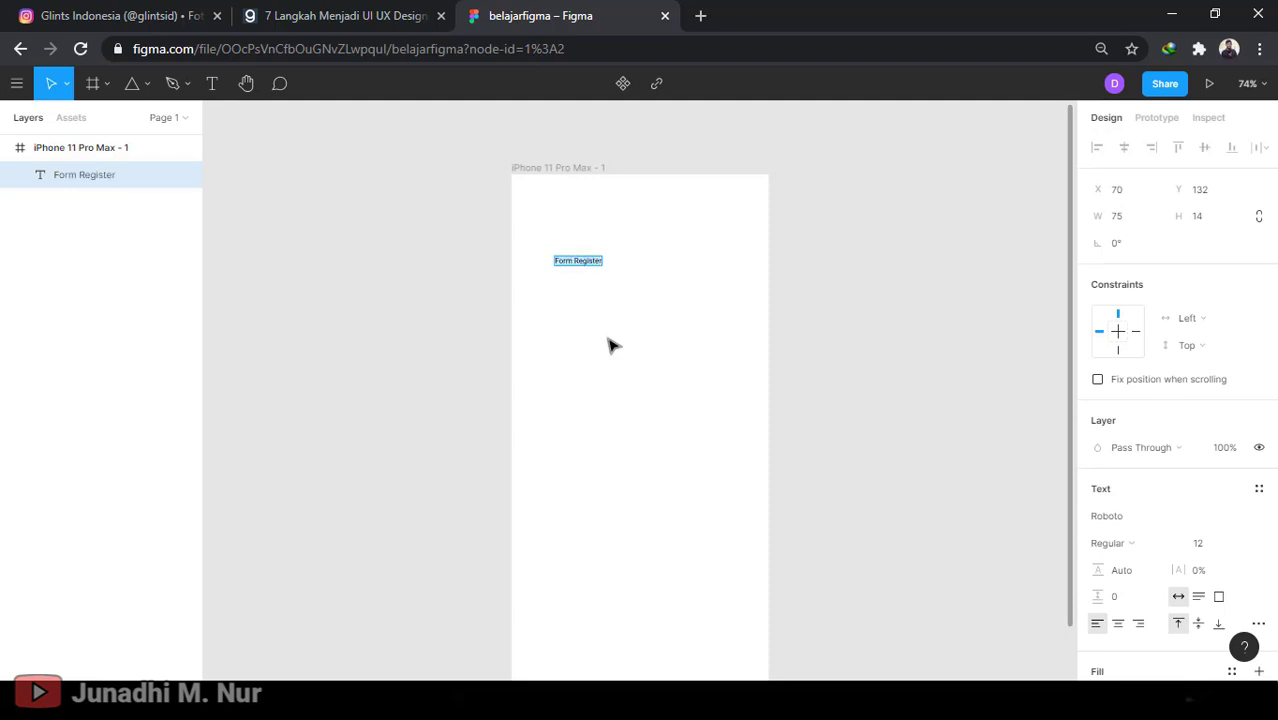
pyautogui.scroll(-4, 1170, 498)
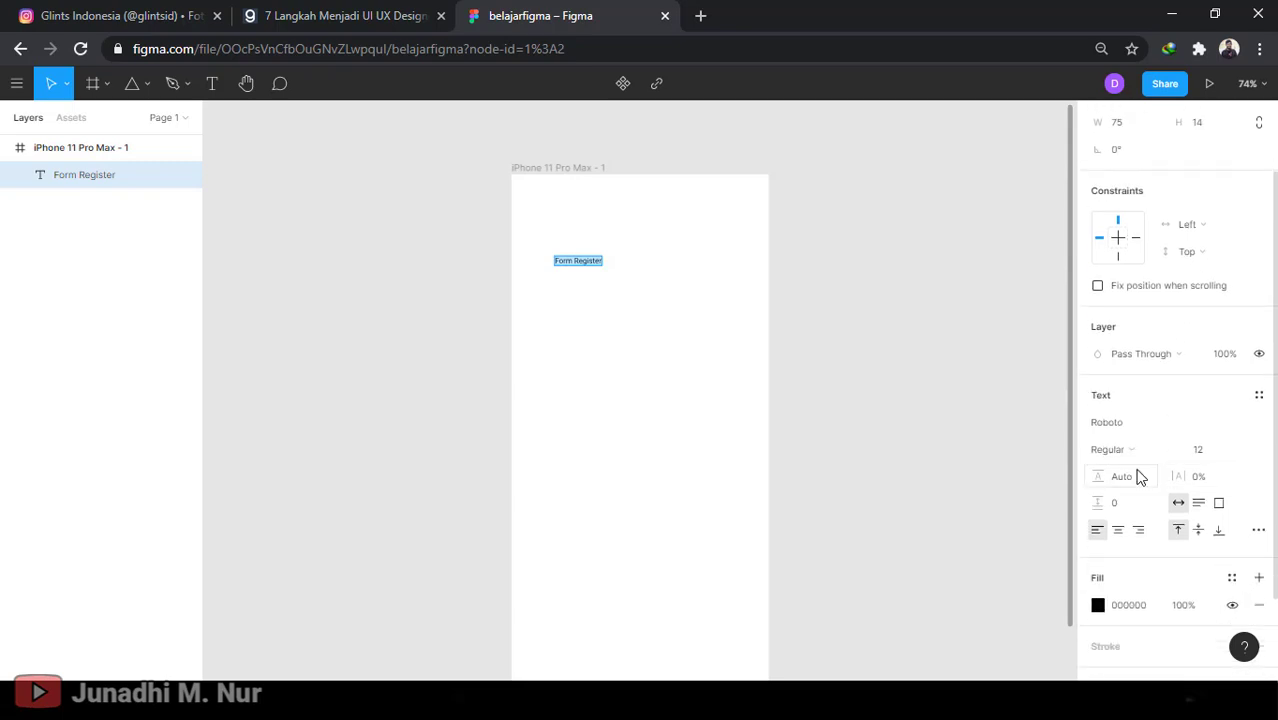
pyautogui.scroll(2, 1155, 448)
pyautogui.click(1260, 425)
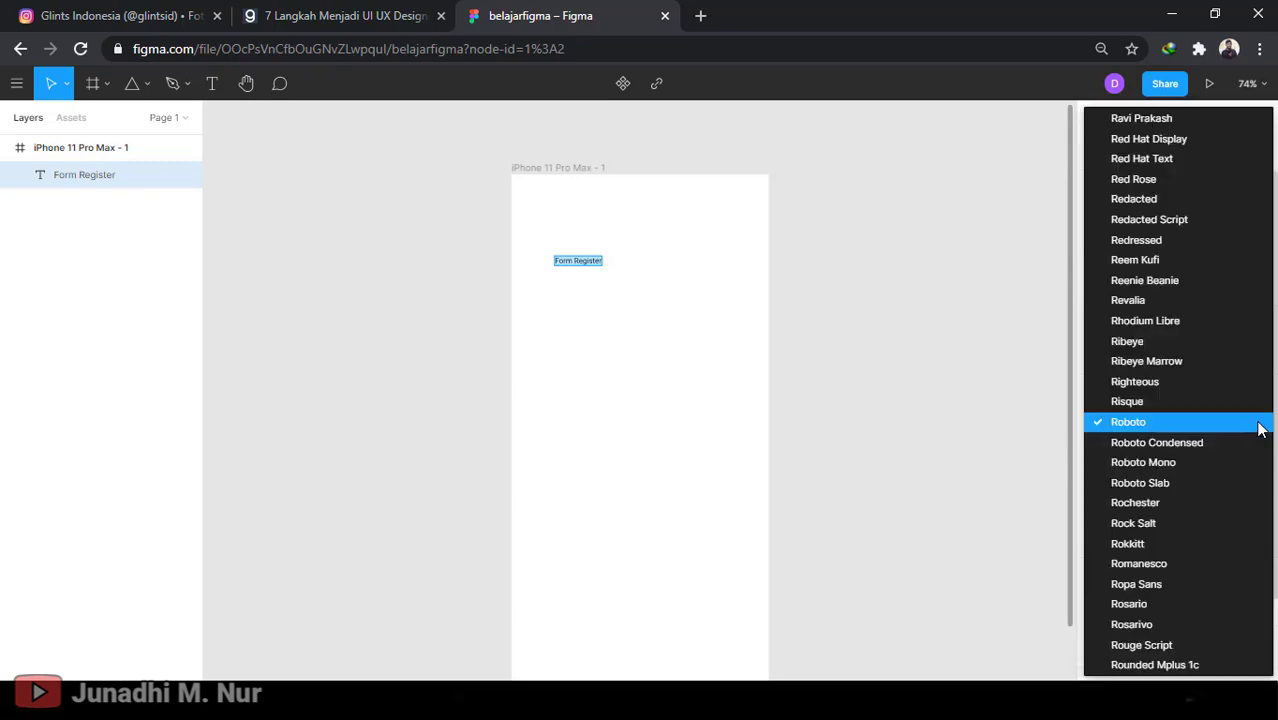
pyautogui.click(1175, 422)
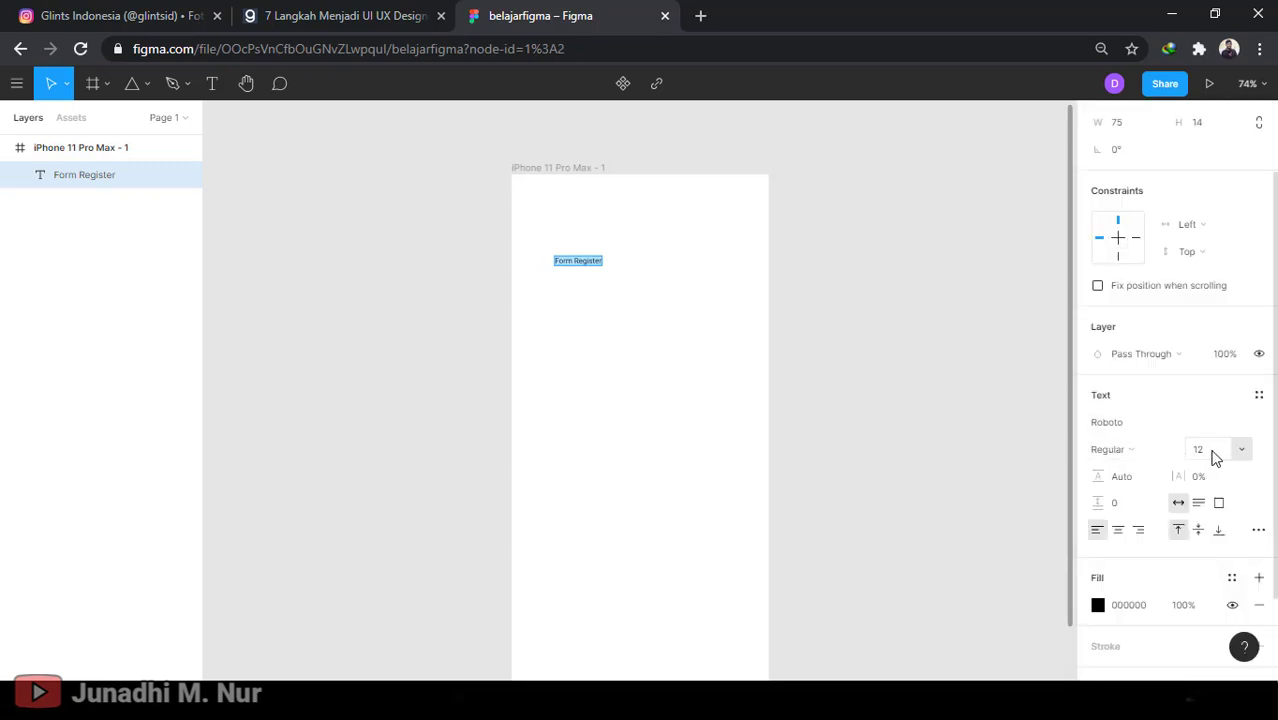
# Set the Form Register text to size 24 with Medium weight
pyautogui.click(1240, 452)
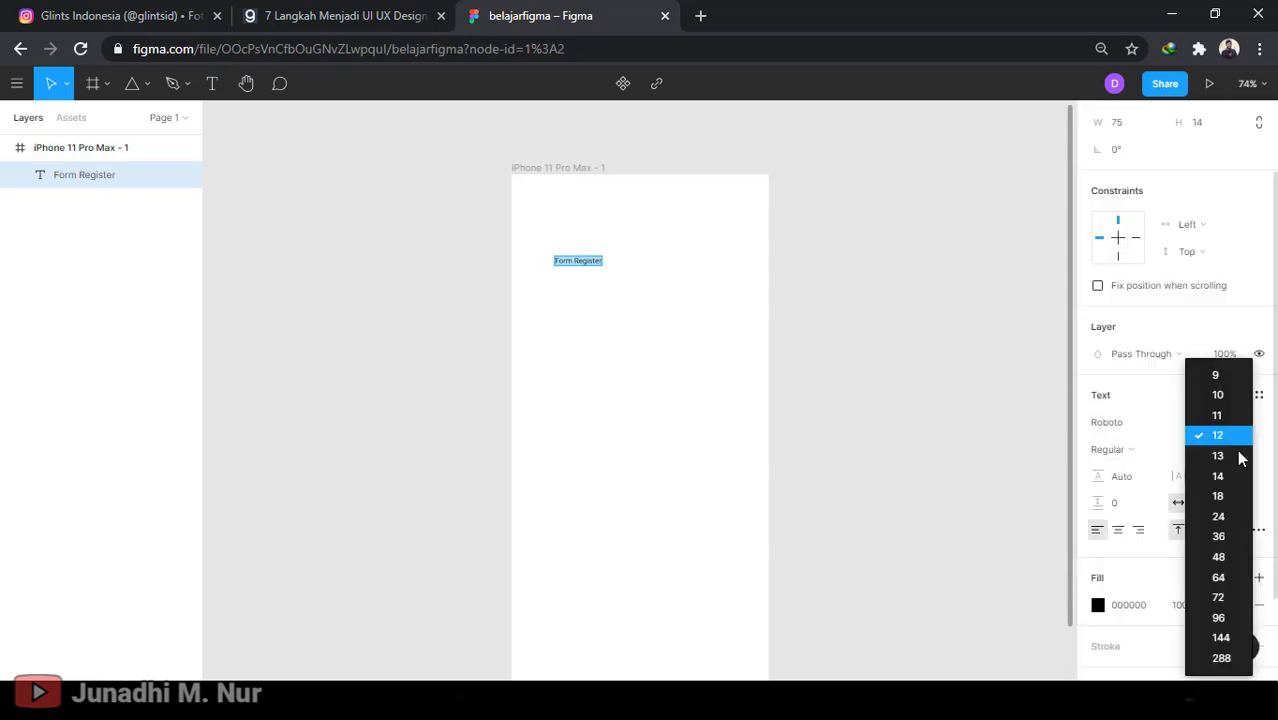
pyautogui.click(1220, 517)
pyautogui.click(1152, 455)
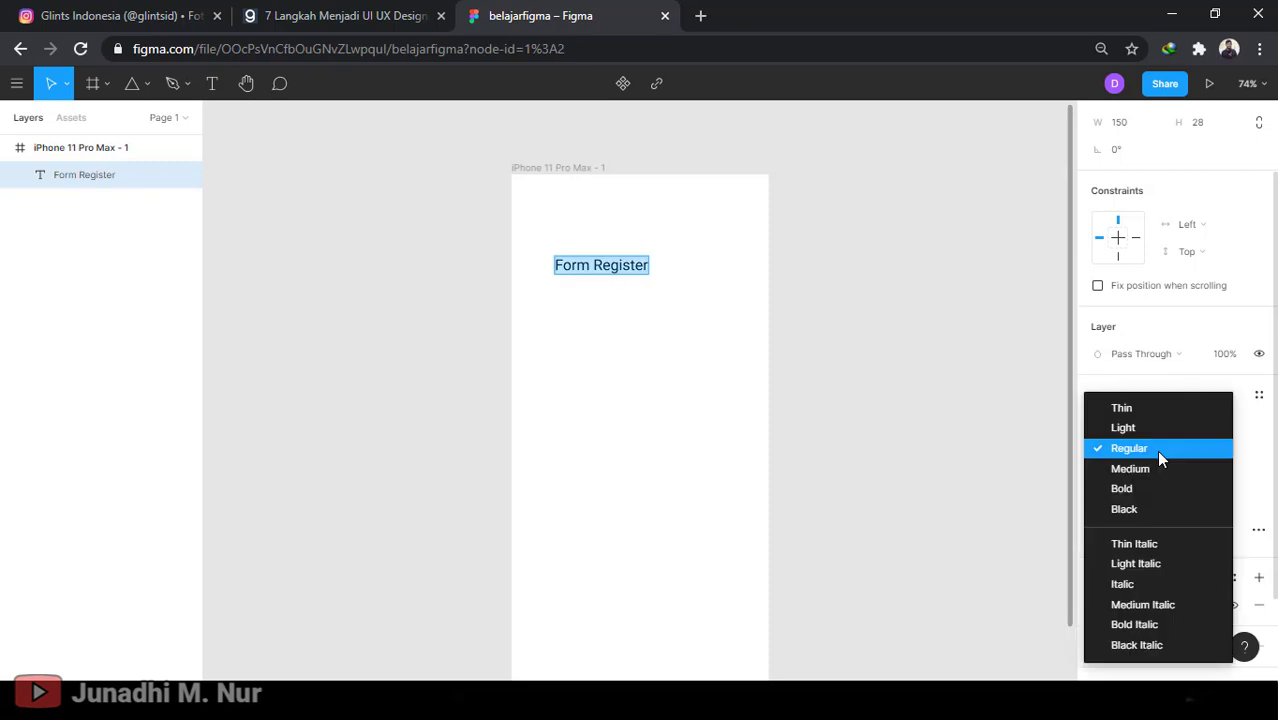
pyautogui.click(1144, 469)
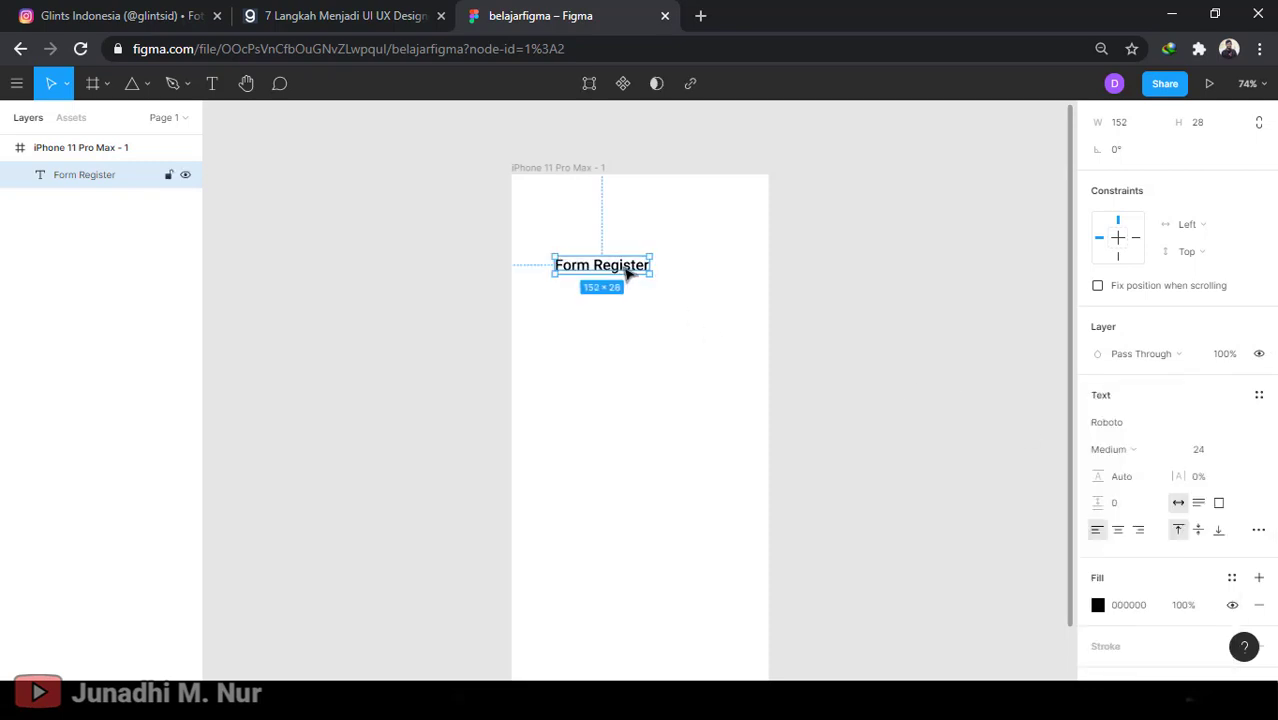
pyautogui.click(642, 306)
# Move the Form Register text left and slightly down to about X 31, Y 149
pyautogui.moveTo(596, 266)
pyautogui.mouseDown()
pyautogui.moveTo(561, 270)
pyautogui.moveTo(588, 274)
pyautogui.moveTo(586, 286)
pyautogui.mouseUp()
pyautogui.click(619, 288)
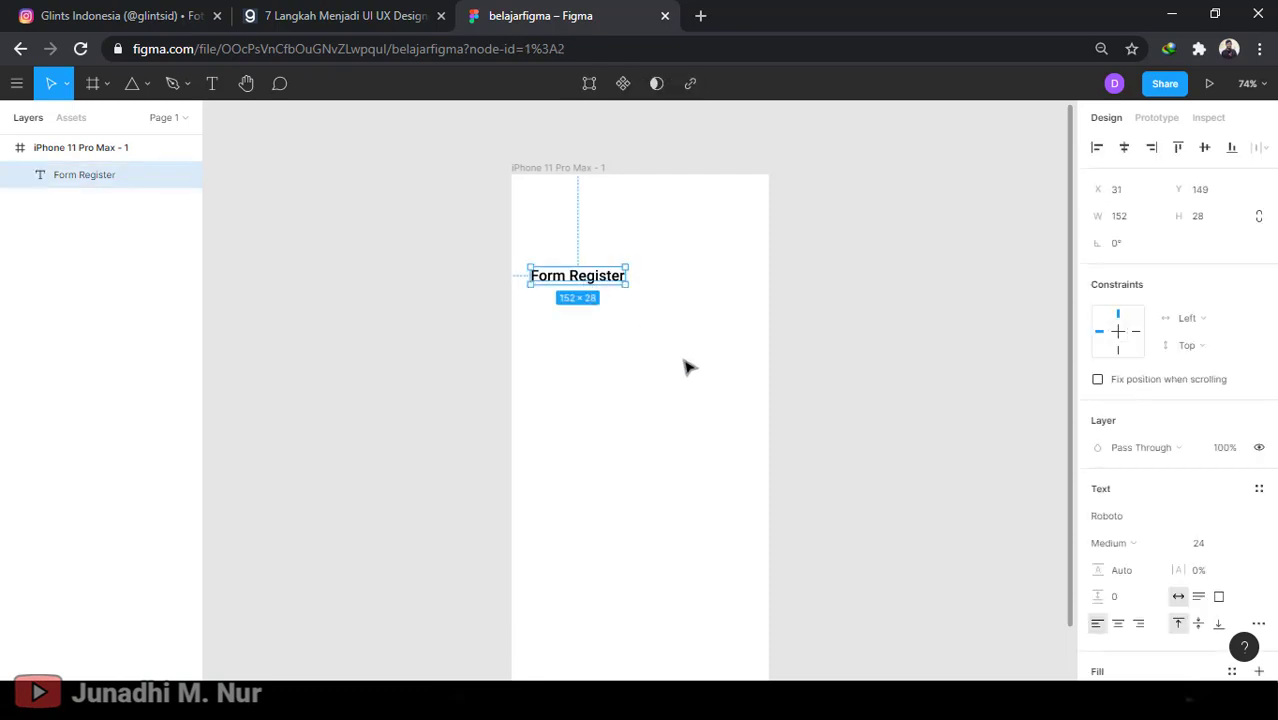
pyautogui.click(700, 366)
pyautogui.scroll(-1, 780, 340)
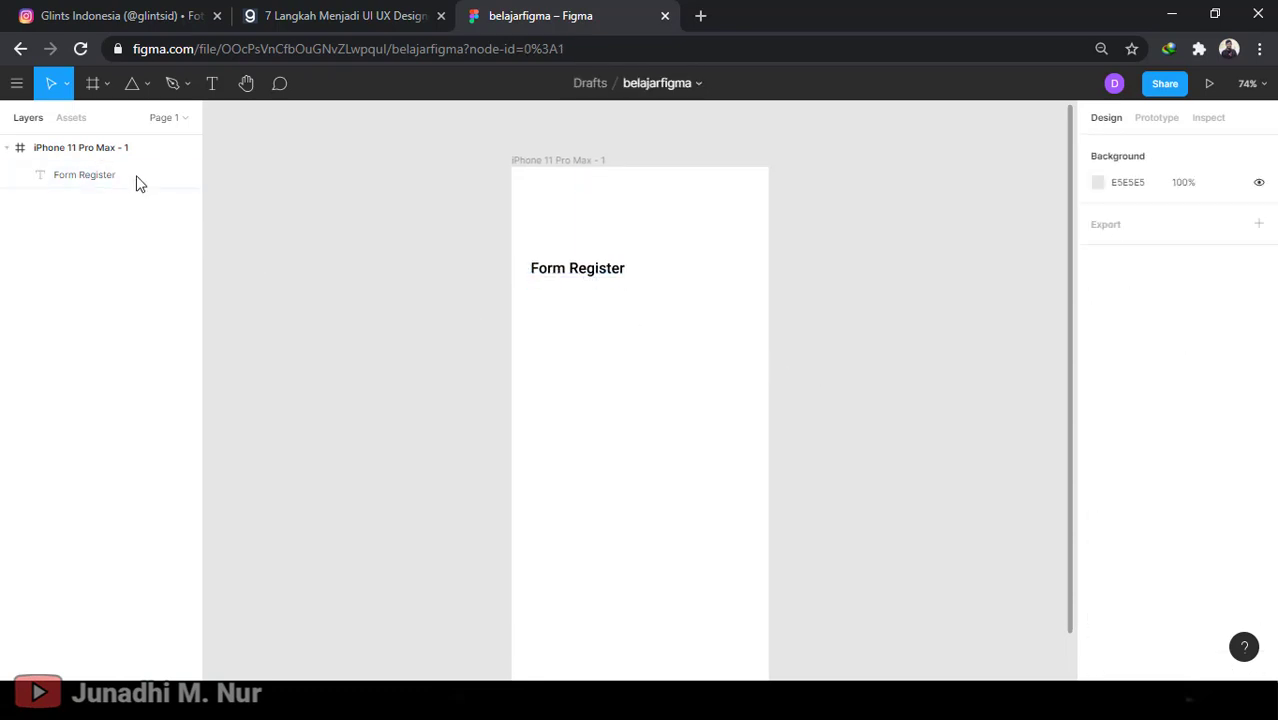
# Change the iPhone 11 Pro Max - 1 frame's solid fill to light purple, A1A6D2
pyautogui.click(104, 150)
pyautogui.click(804, 430)
pyautogui.click(60, 150)
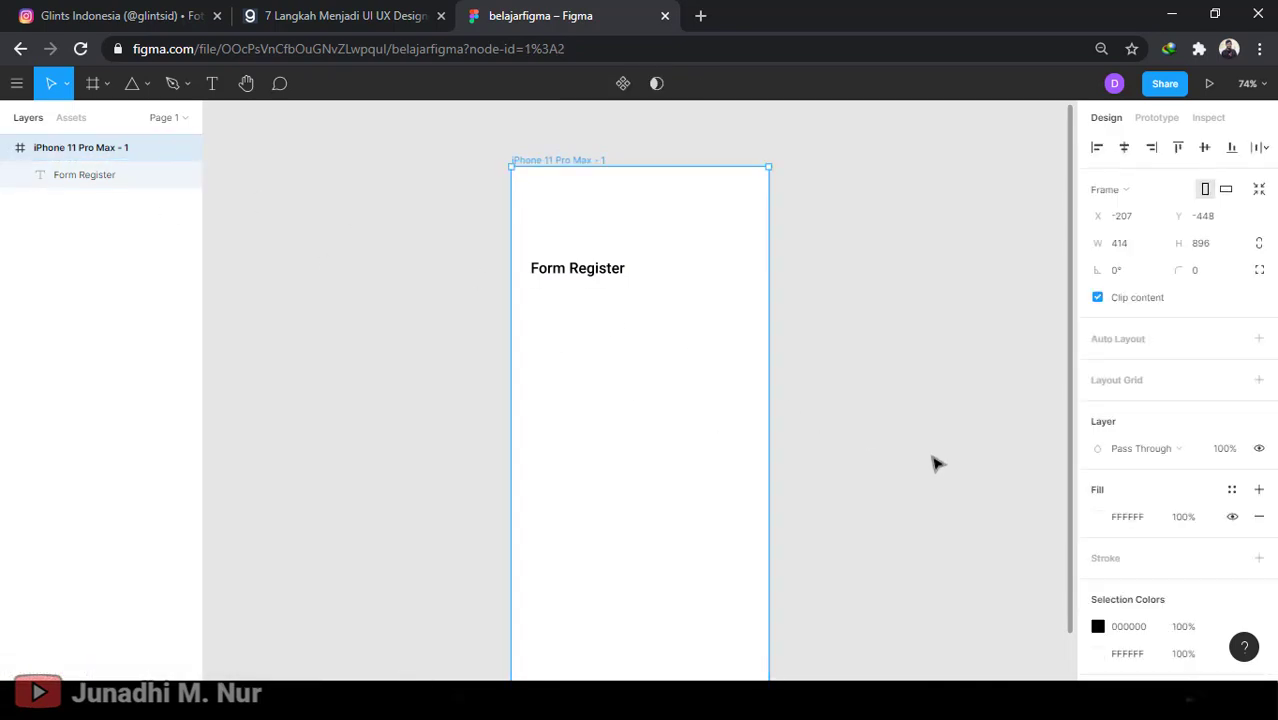
pyautogui.scroll(-2, 1190, 515)
pyautogui.click(1099, 399)
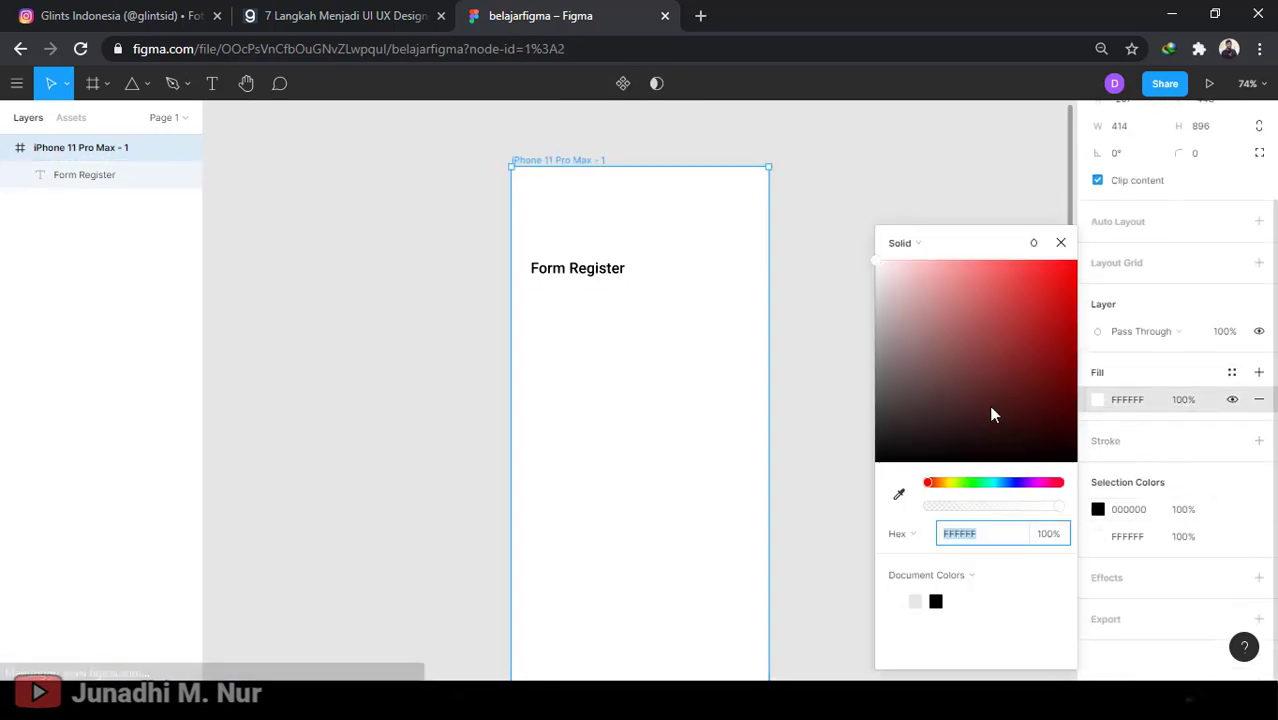
pyautogui.click(1014, 483)
pyautogui.moveTo(996, 348); pyautogui.dragTo(921, 294)
pyautogui.click(1062, 242)
pyautogui.click(913, 362)
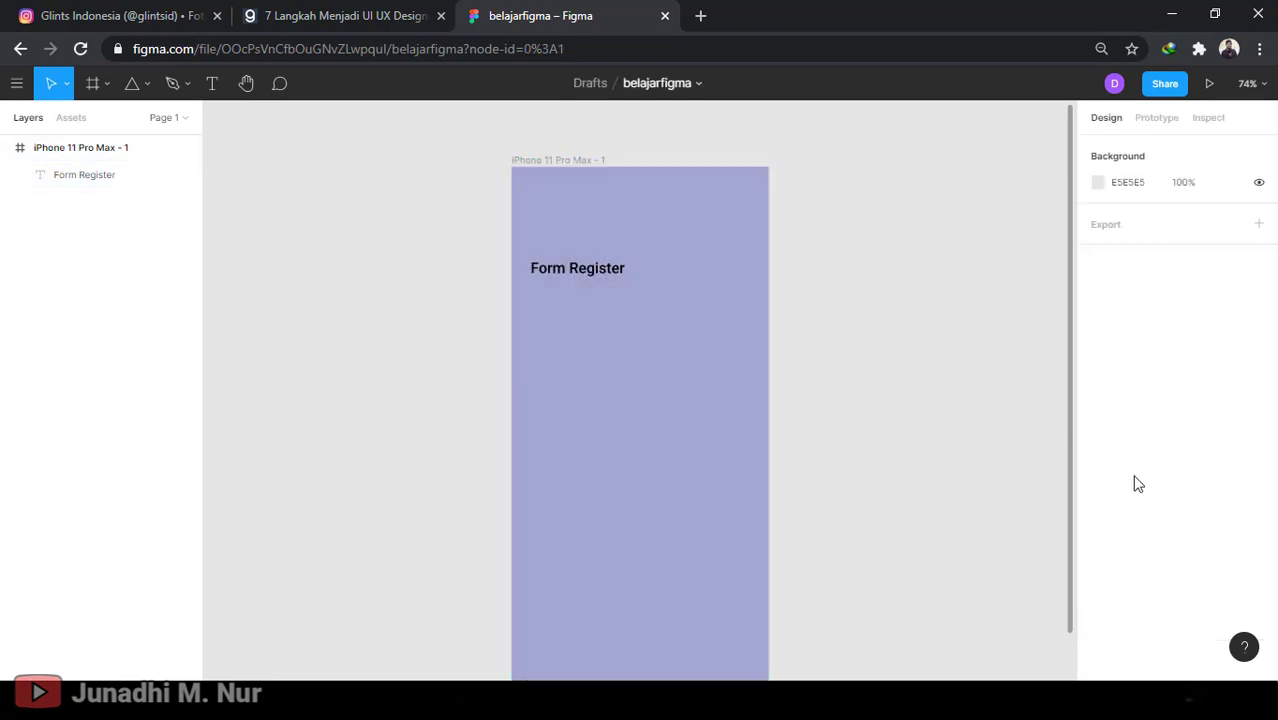
# Undo the phone frame's purple fill
pyautogui.hotkey('ctrl', 'z')
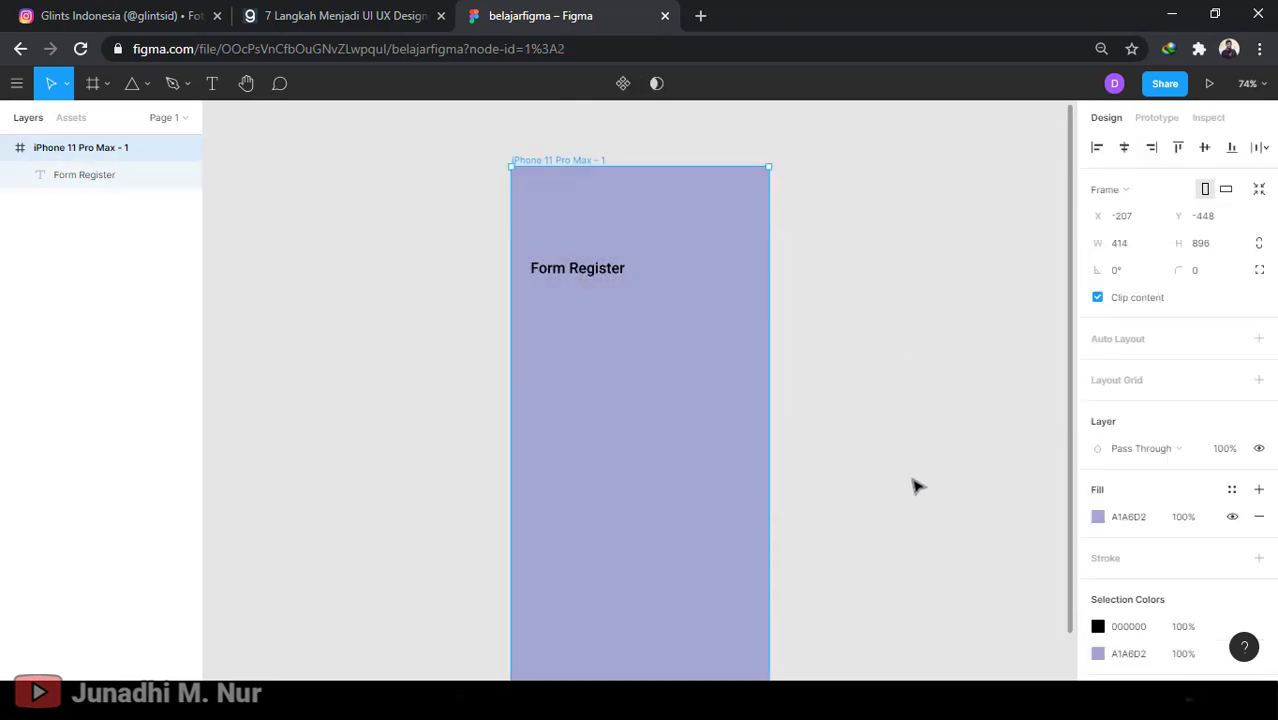
pyautogui.hotkey('ctrl', 'z')
pyautogui.hotkey('ctrl', 'z')
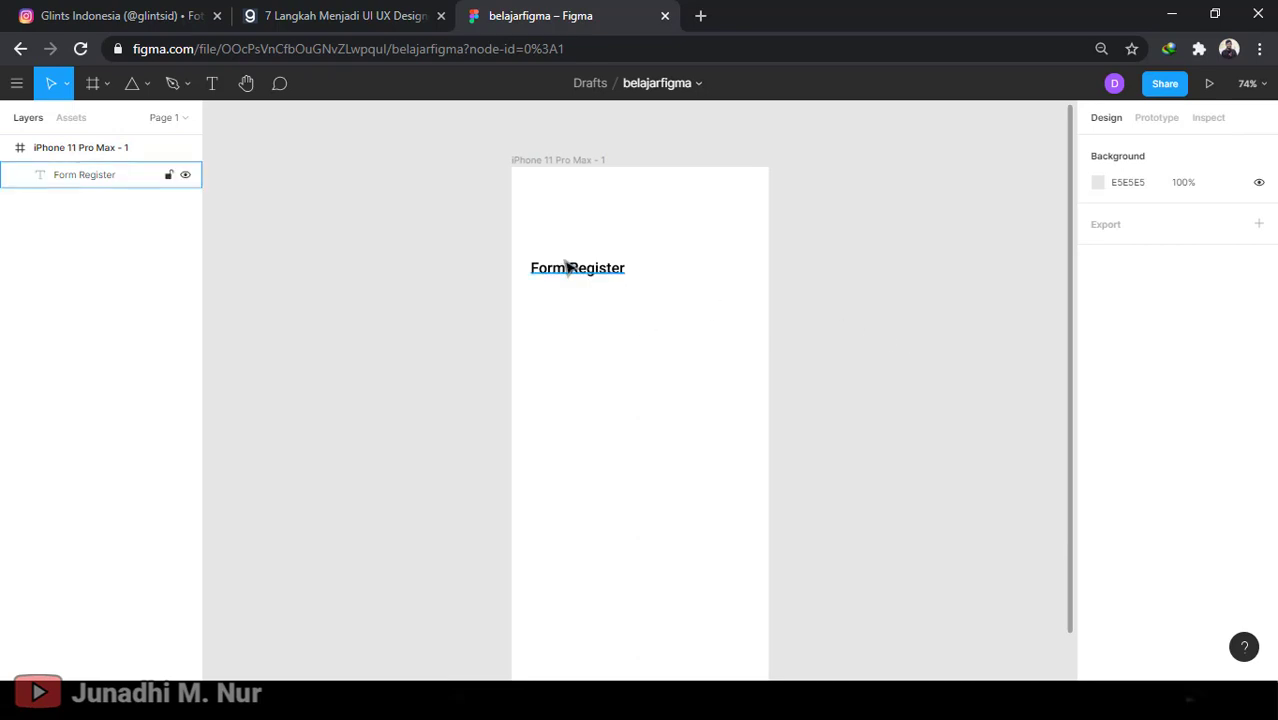
# Move the Form Register text up near the frame's upper edge, to about X 32, Y 58
pyautogui.moveTo(558, 269); pyautogui.dragTo(580, 218)
pyautogui.click(702, 294)
pyautogui.click(924, 354)
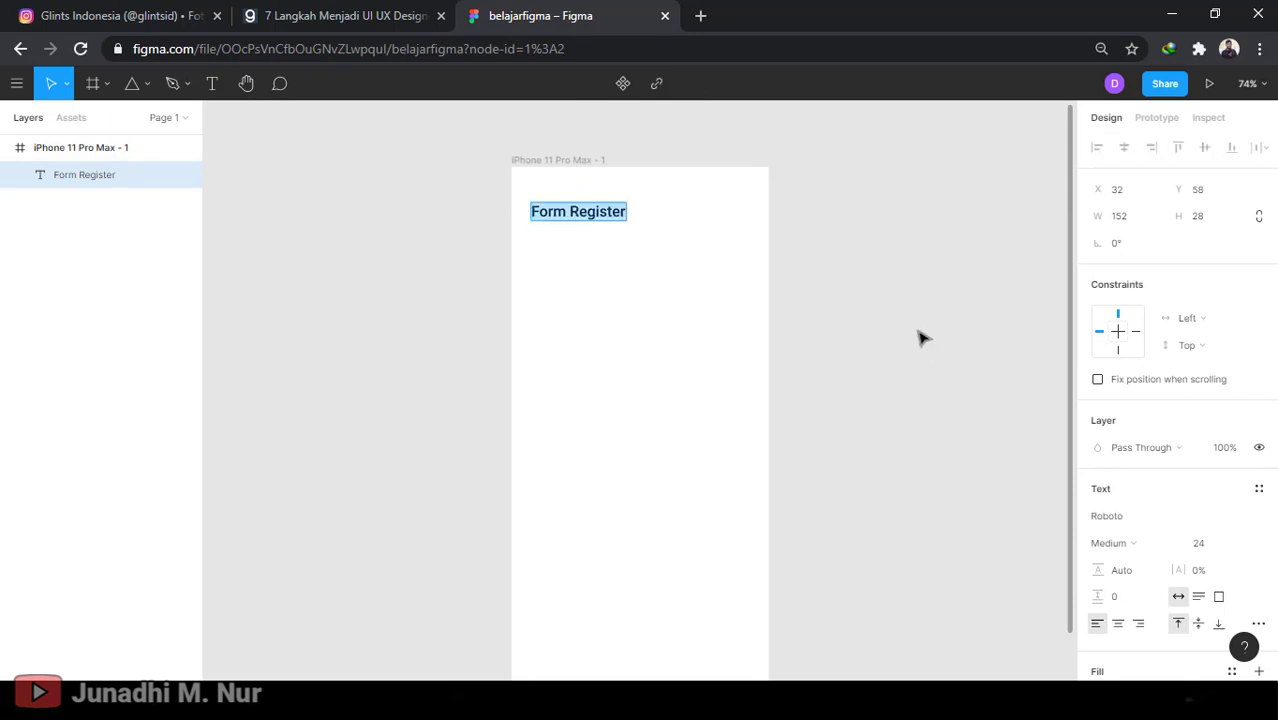
# Set the Form Register text size to 18 and move the text a little further down the frame
pyautogui.scroll(-3, 1238, 540)
pyautogui.click(1233, 357)
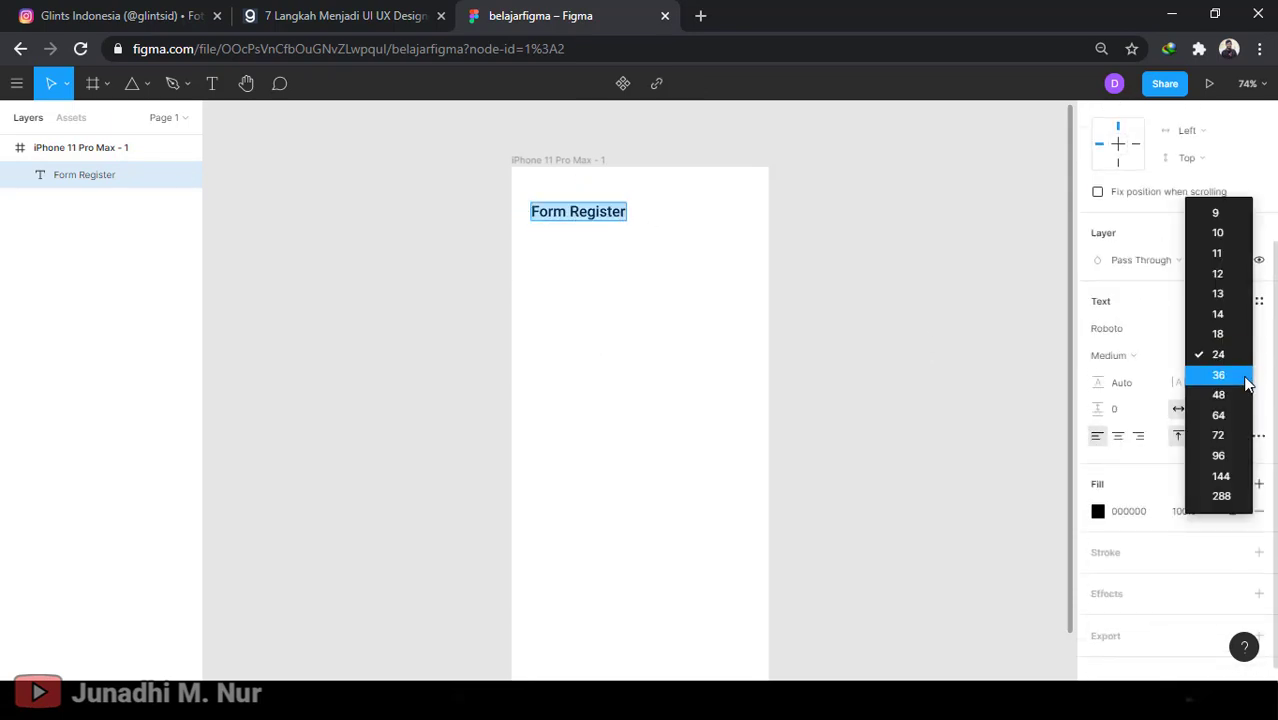
pyautogui.click(1222, 333)
pyautogui.moveTo(570, 212); pyautogui.dragTo(582, 244)
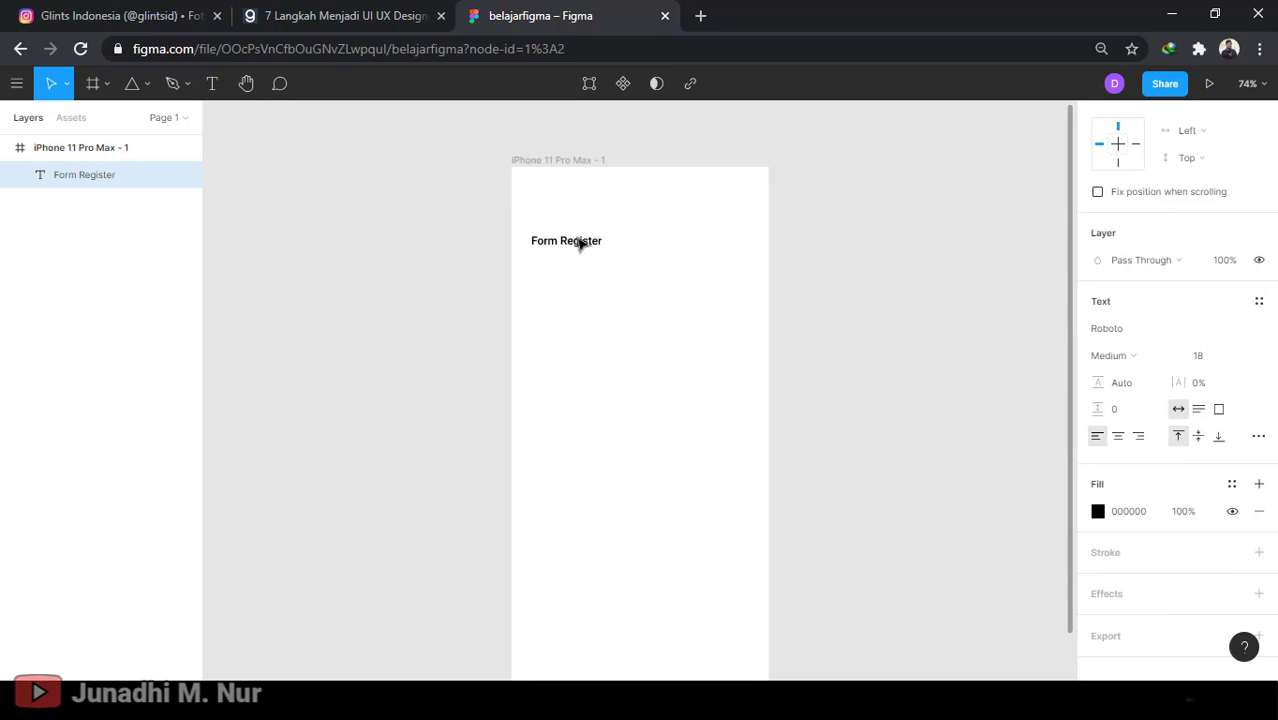
pyautogui.hotkey('ctrl', '+')
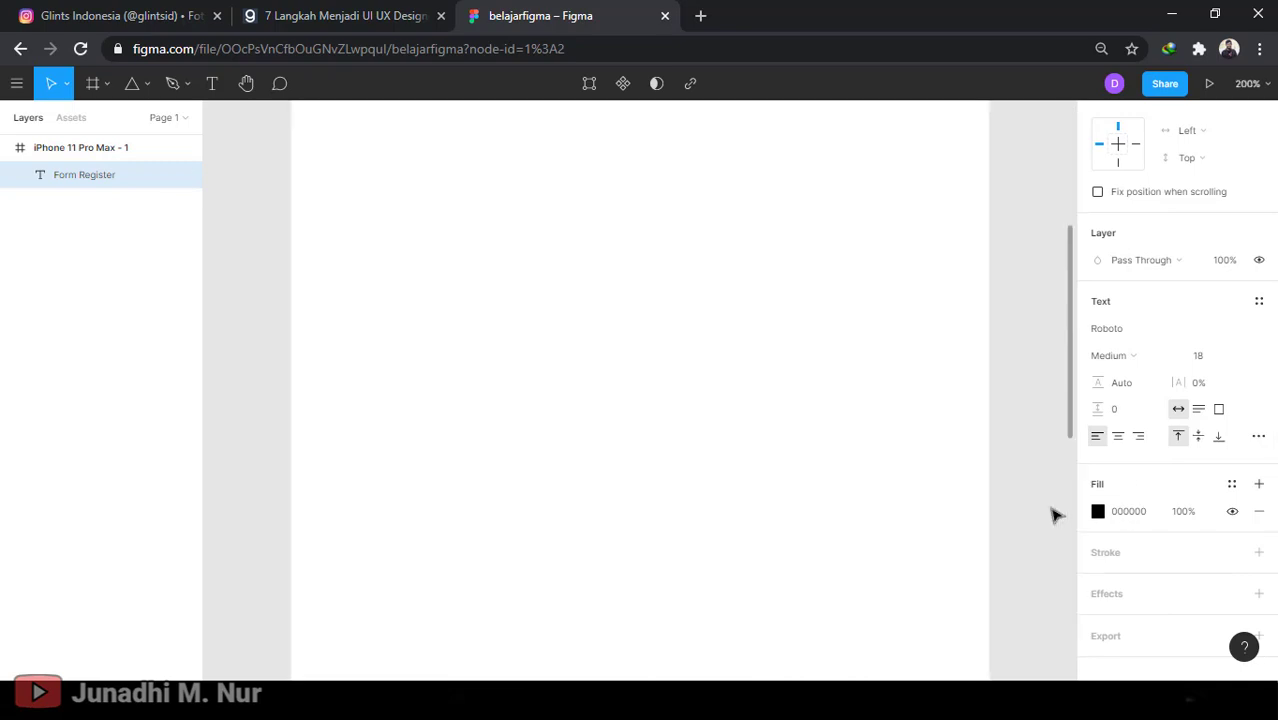
# Nudge the Form Register text to about X 33, Y 98 in the phone frame
pyautogui.click(1044, 505)
pyautogui.click(484, 322)
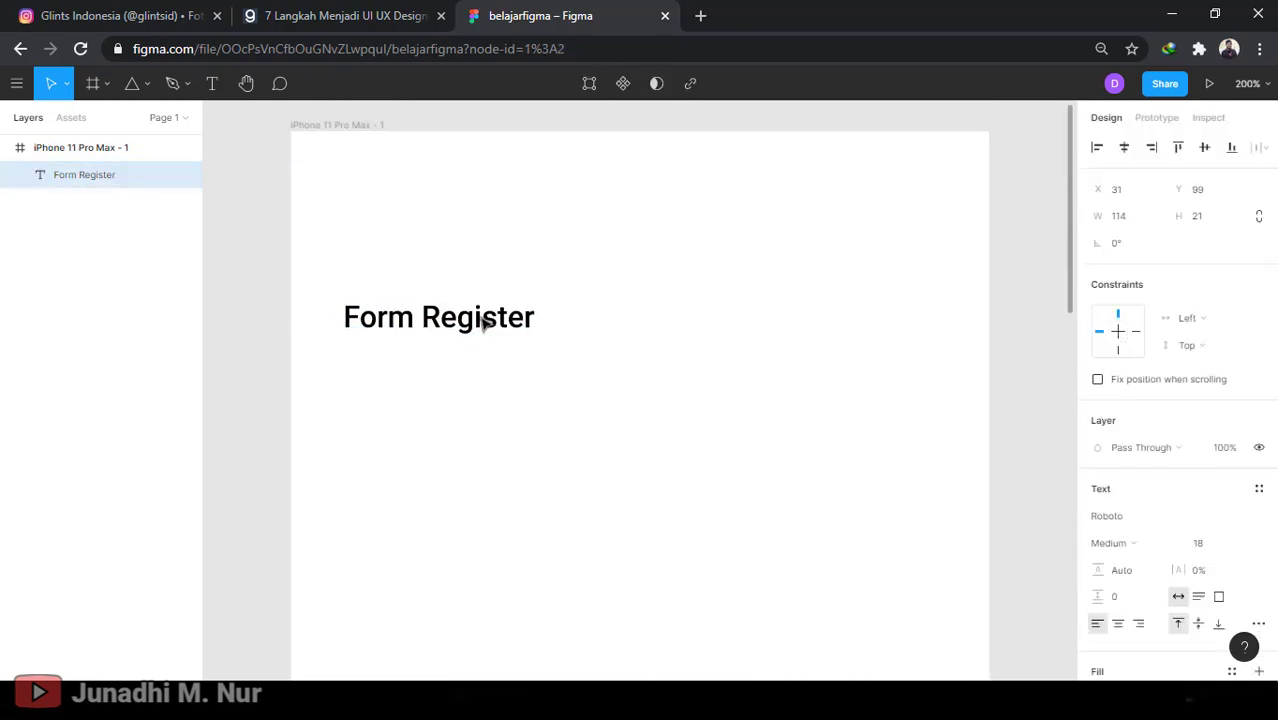
pyautogui.click(1040, 436)
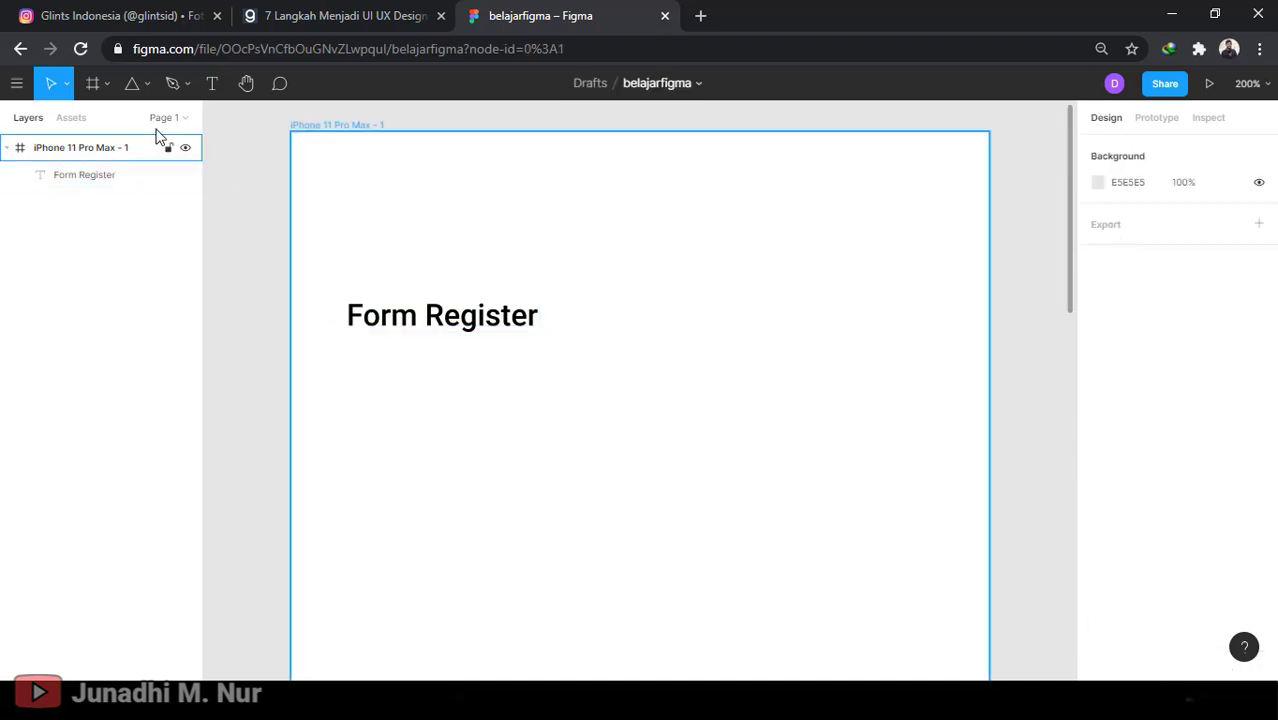
# Draw a rectangle about 319 by 38 below the Form Register text and place it at about X 30, Y 160
pyautogui.click(147, 84)
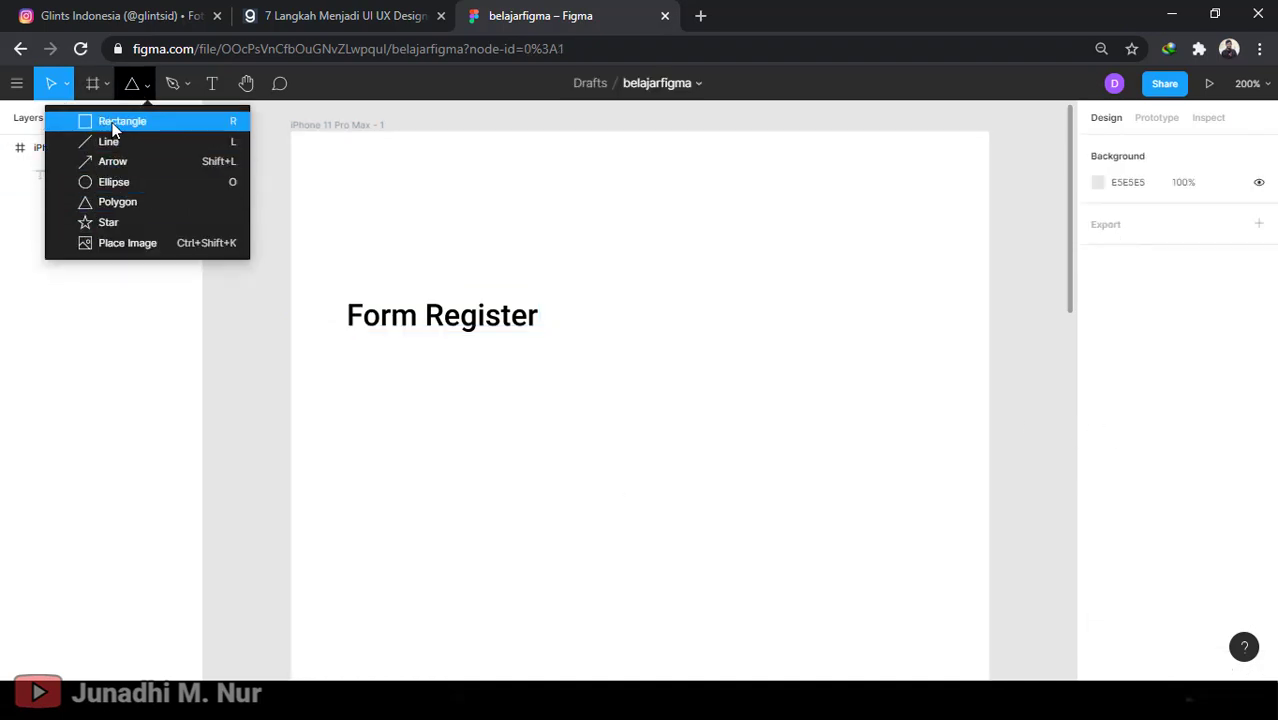
pyautogui.click(112, 122)
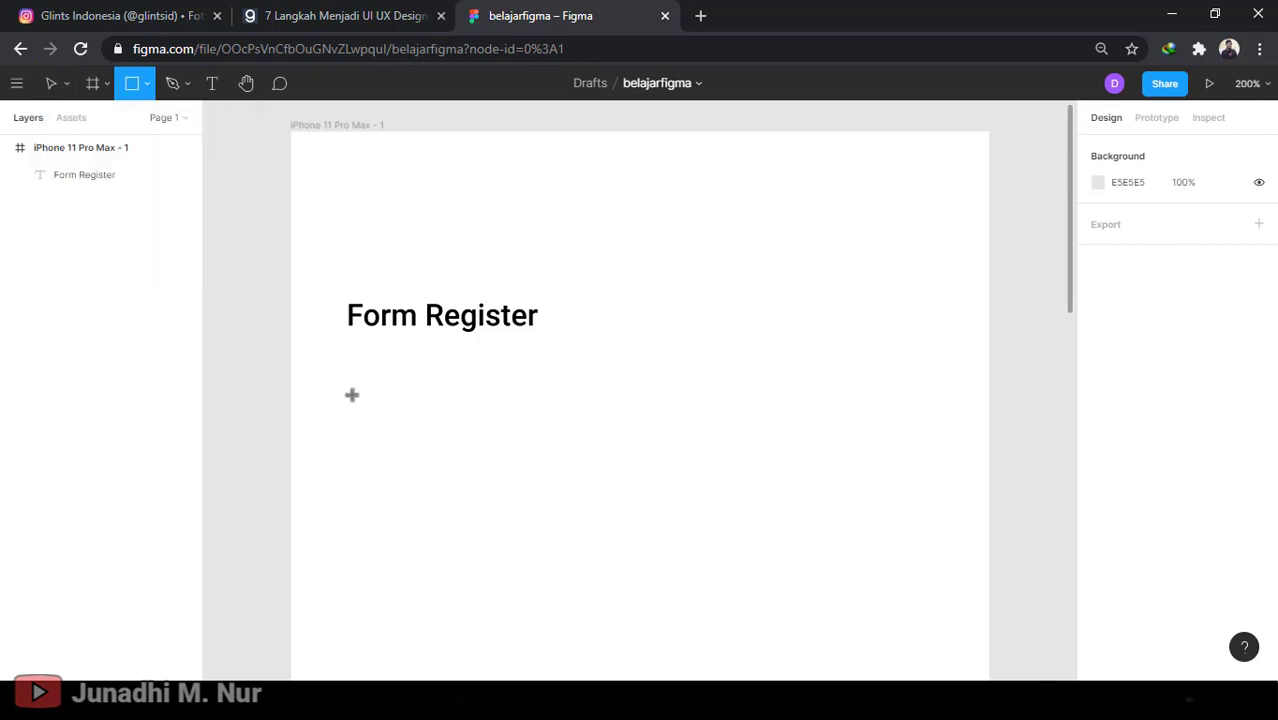
pyautogui.moveTo(350, 406)
pyautogui.mouseDown()
pyautogui.moveTo(476, 445)
pyautogui.moveTo(888, 473)
pyautogui.mouseUp()
pyautogui.moveTo(784, 450); pyautogui.dragTo(710, 442)
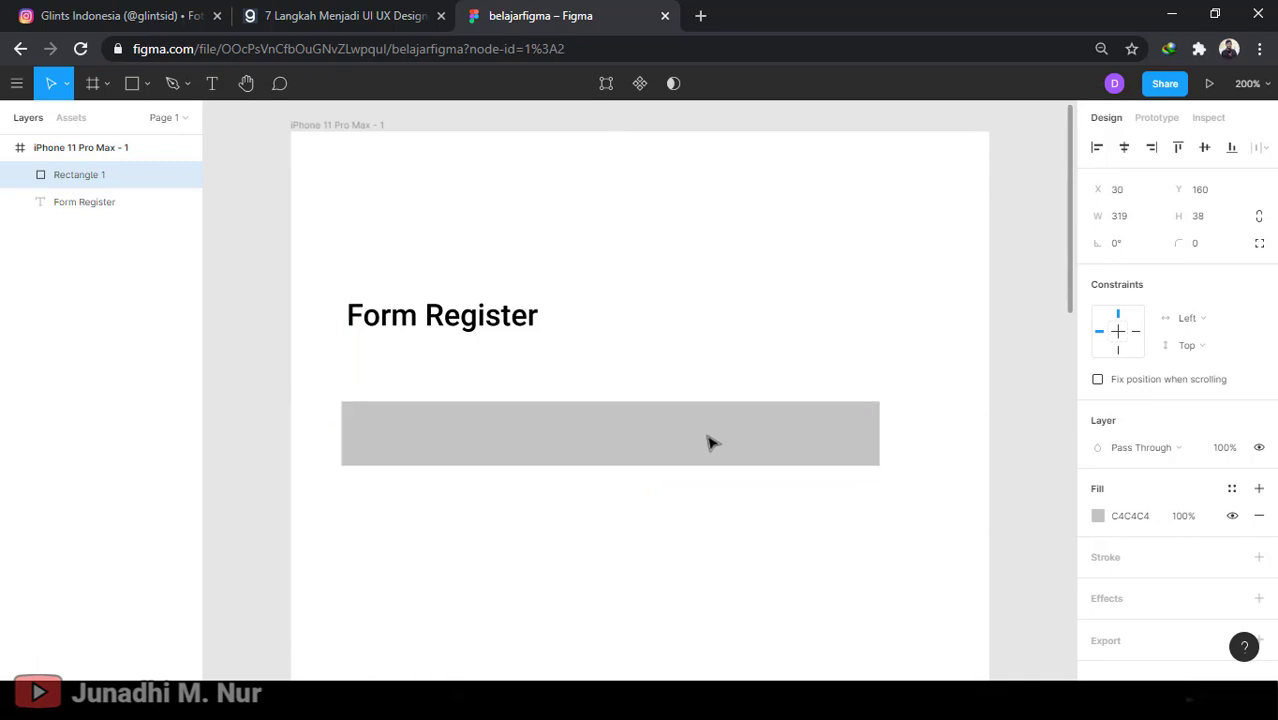
# Lighten the rectangle's solid fill to light grey, E3E0E0
pyautogui.click(1098, 517)
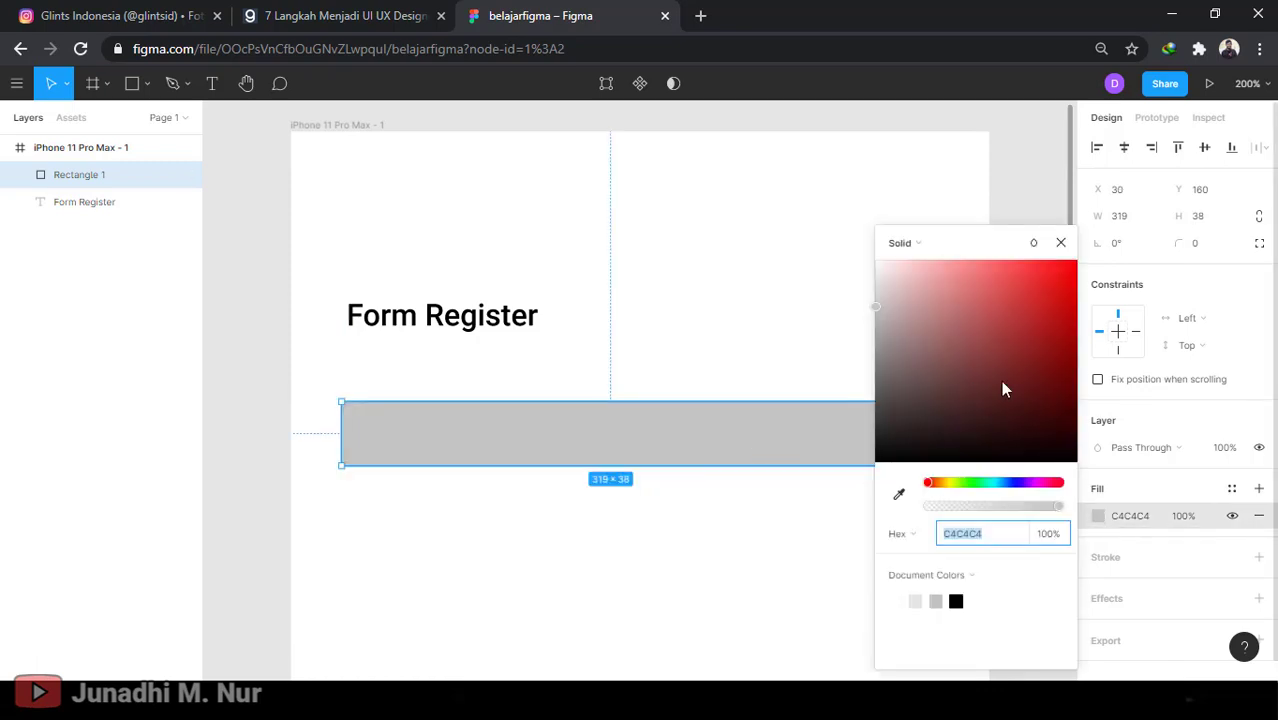
pyautogui.moveTo(879, 307); pyautogui.dragTo(878, 283)
pyautogui.click(813, 576)
pyautogui.click(830, 442)
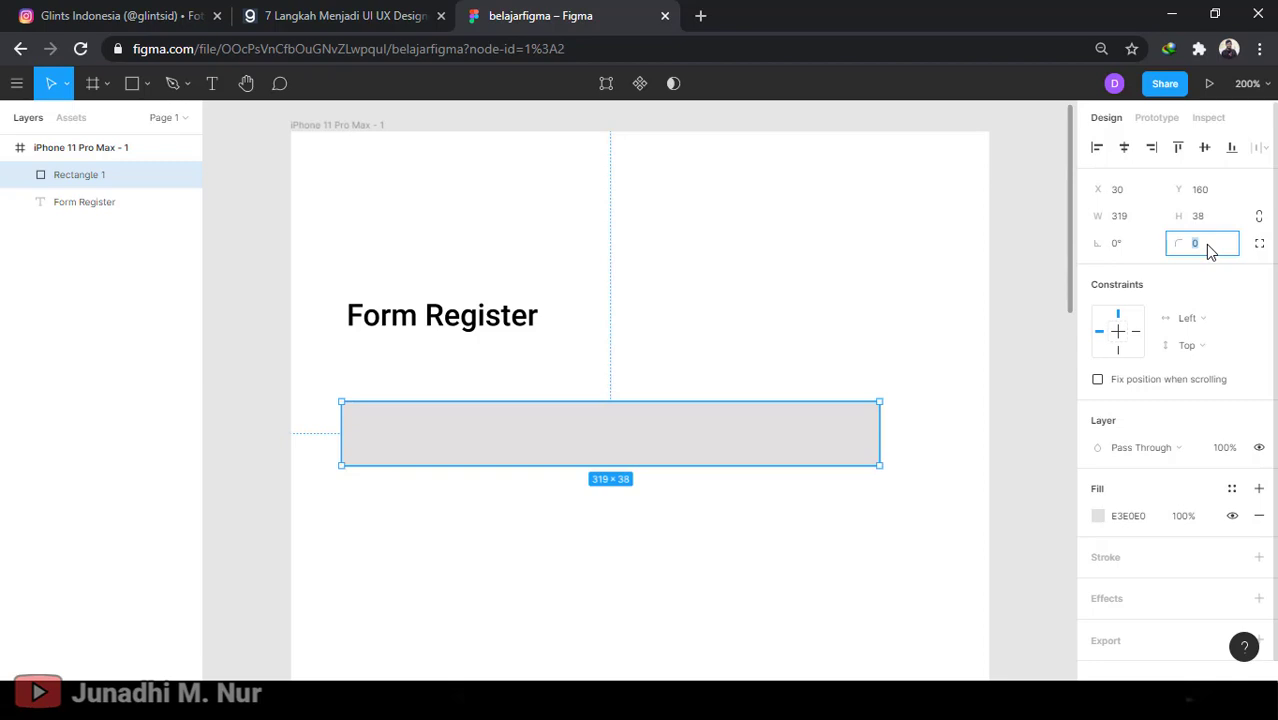
# Set the grey rectangle's corner radius to 4
pyautogui.click(1208, 245)
pyautogui.write('4')
pyautogui.press('Return')
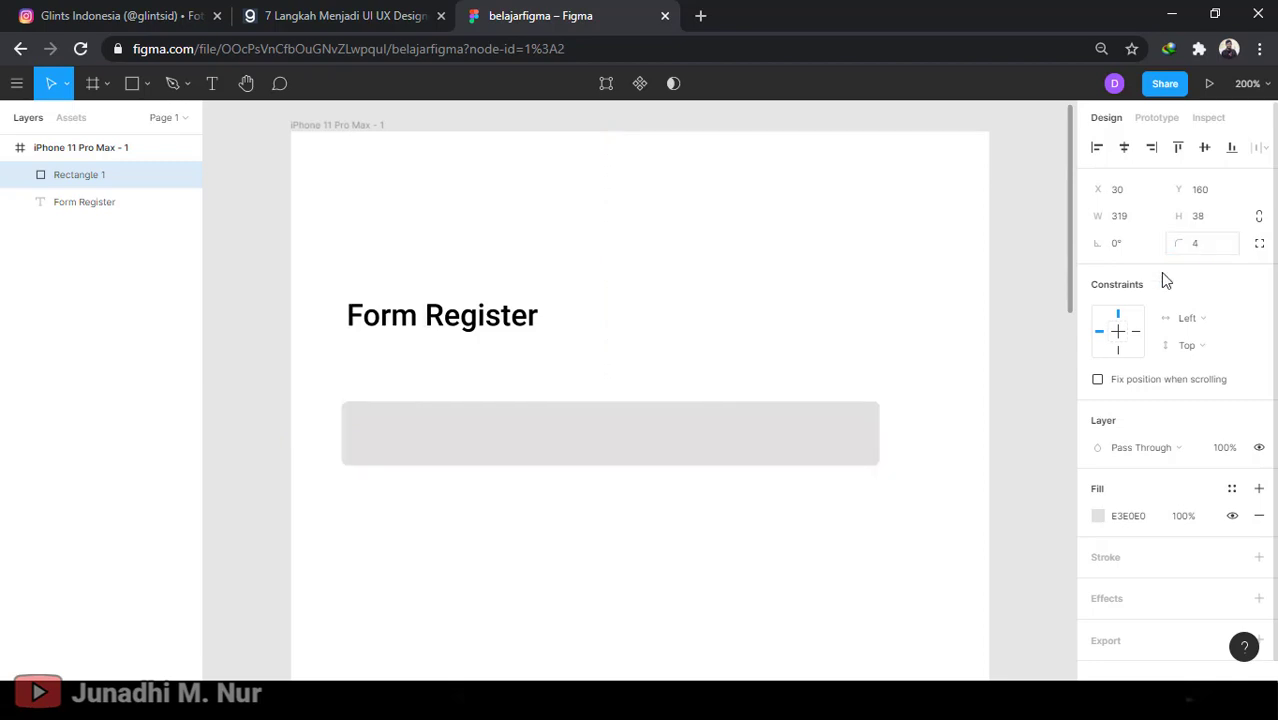
pyautogui.click(1012, 507)
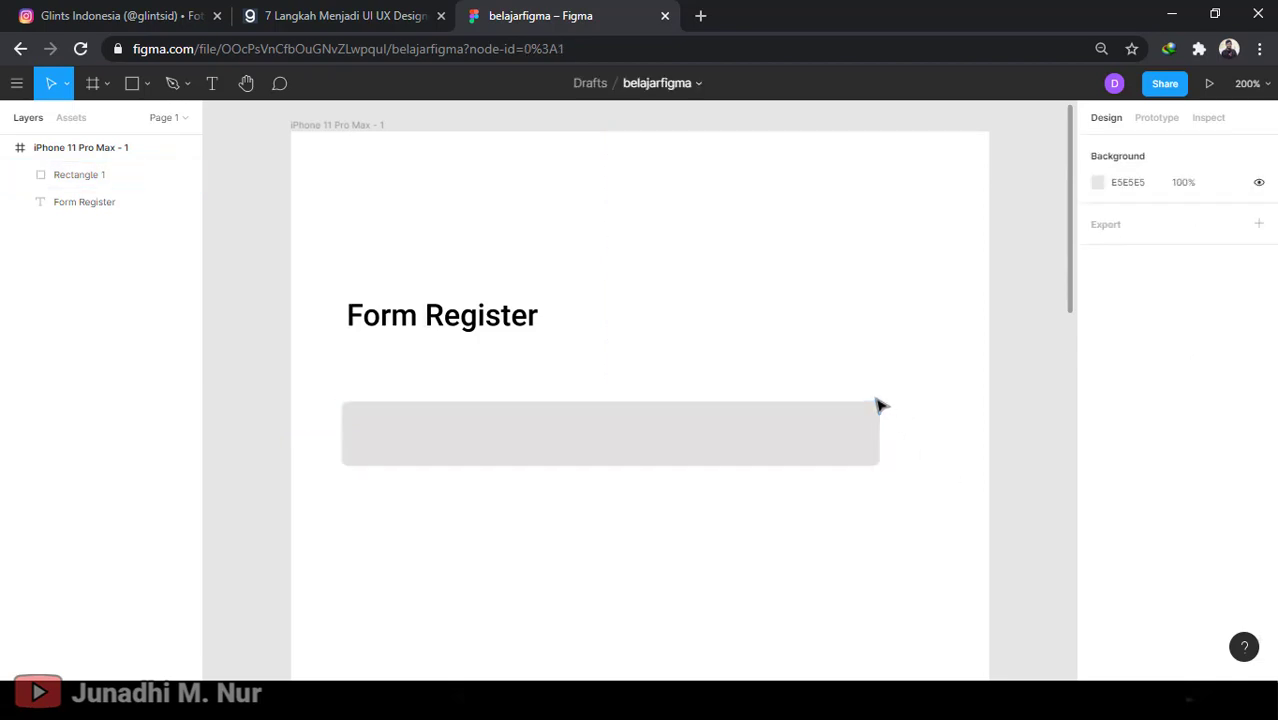
# Align the rectangle's left edge with the Form Register text, at about X 33, Y 158
pyautogui.click(782, 454)
pyautogui.moveTo(542, 434); pyautogui.dragTo(550, 435)
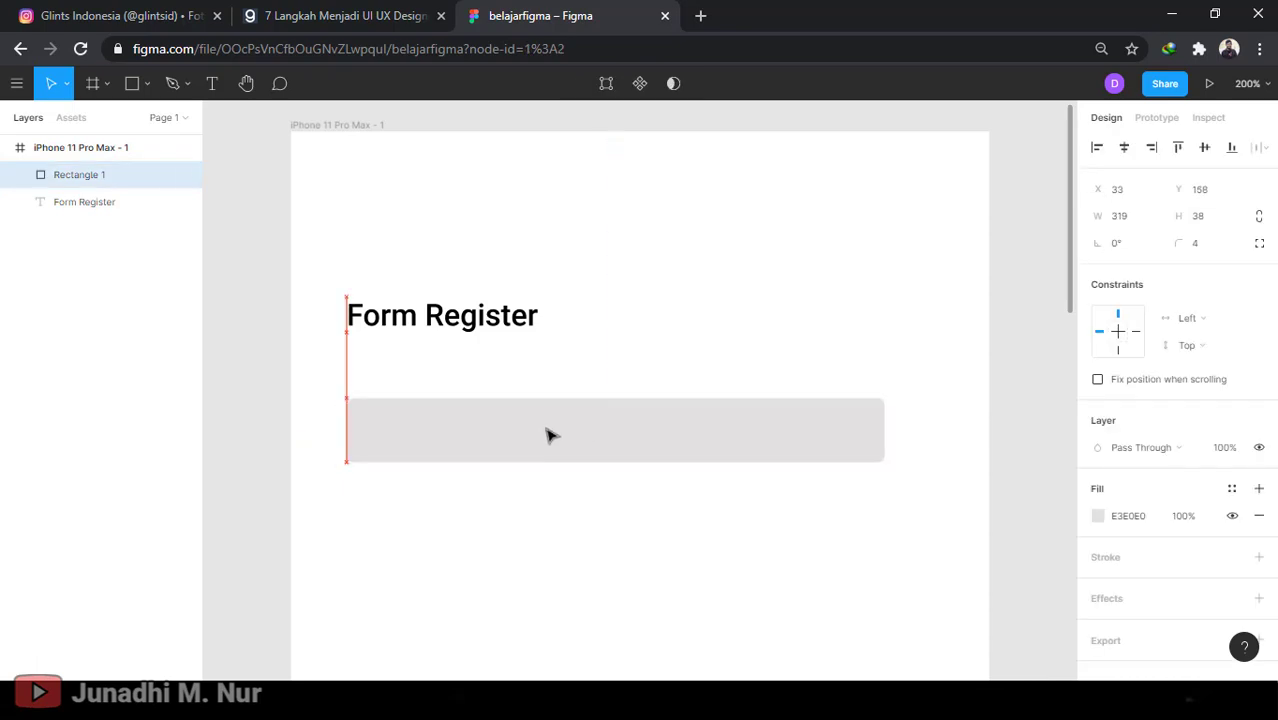
pyautogui.click(1010, 508)
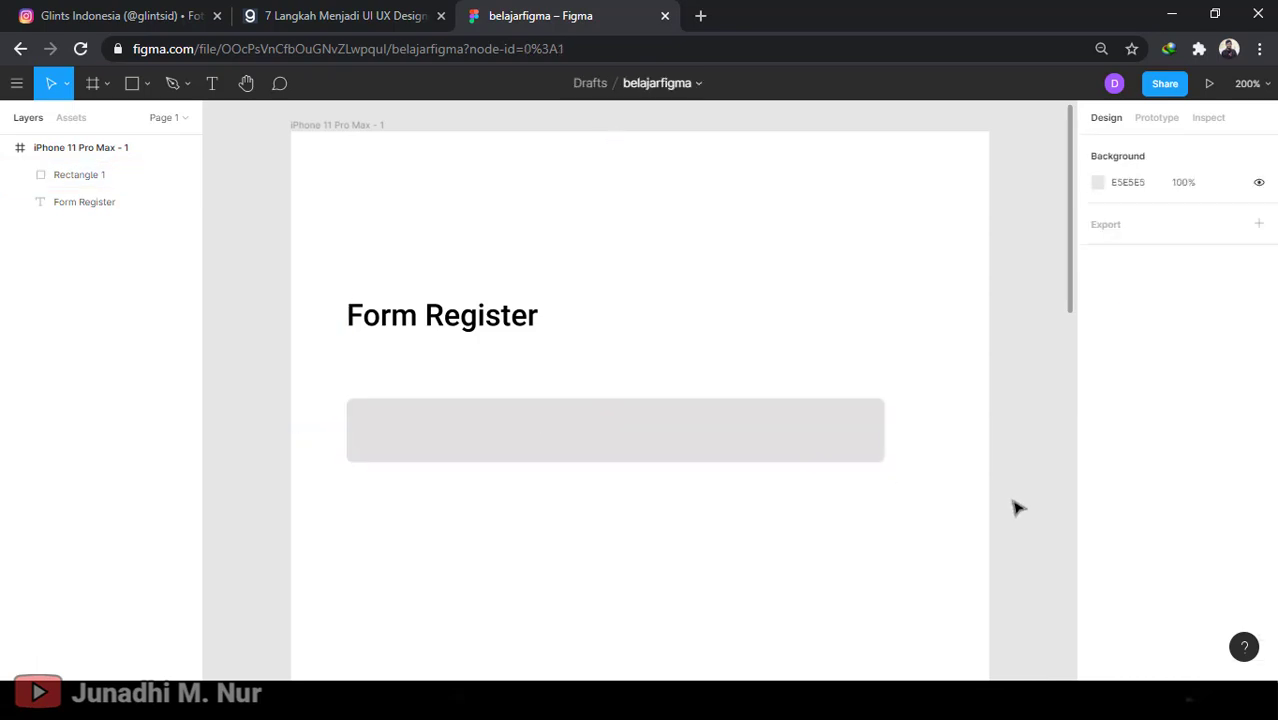
pyautogui.click(559, 442)
pyautogui.click(965, 518)
pyautogui.click(616, 449)
# Duplicate the Form Register text and move the copy down to about X 41, Y 137
pyautogui.click(430, 322)
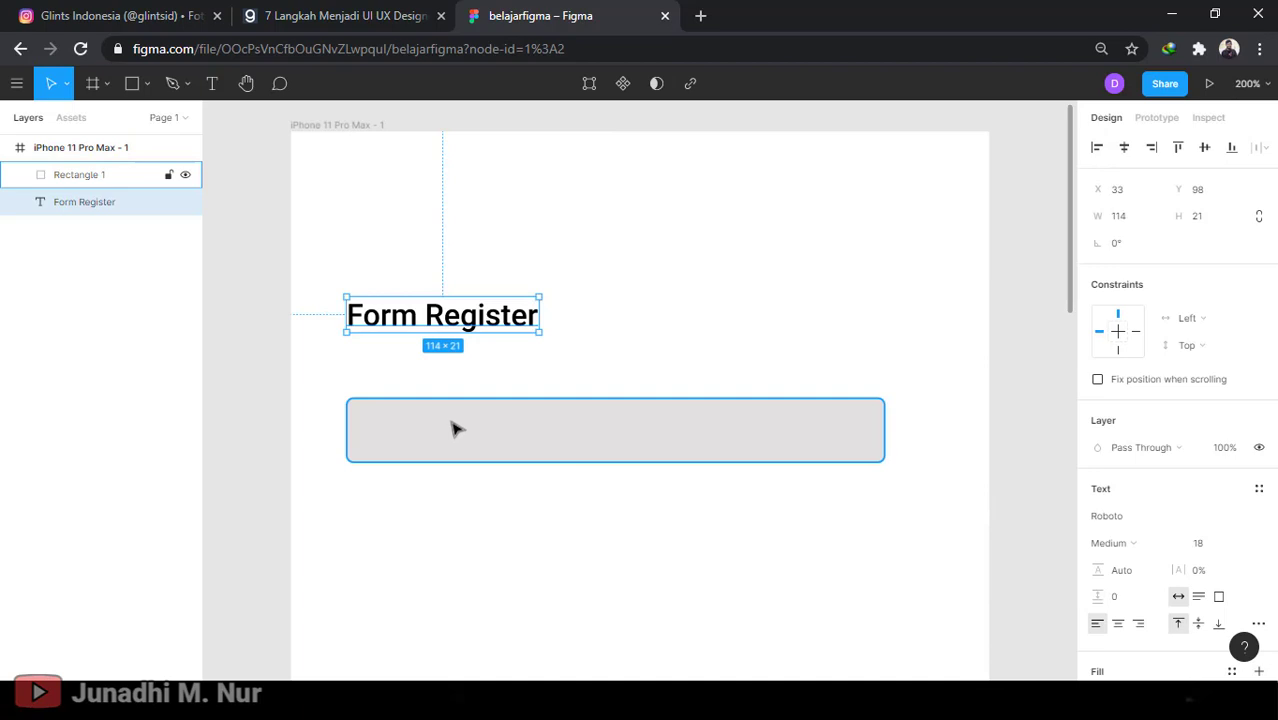
pyautogui.click(532, 361)
pyautogui.click(518, 324)
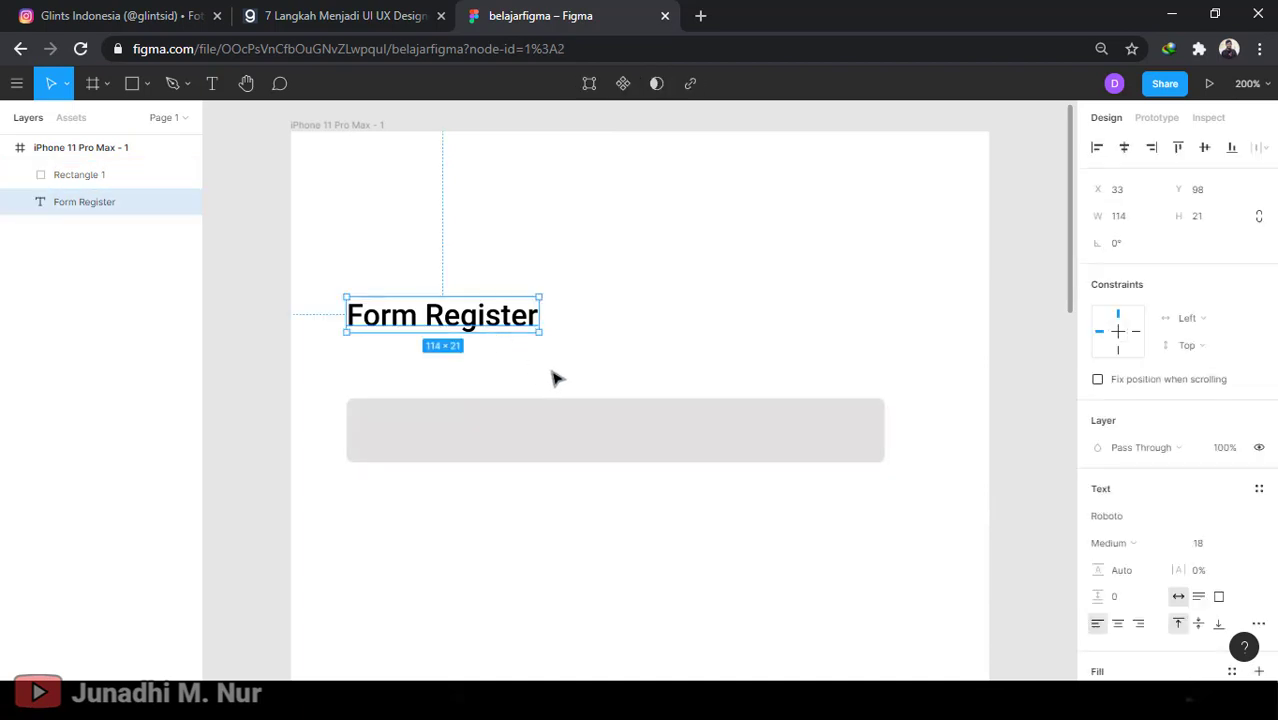
pyautogui.hotkey('ctrl', 'd')
pyautogui.moveTo(467, 320); pyautogui.dragTo(483, 393)
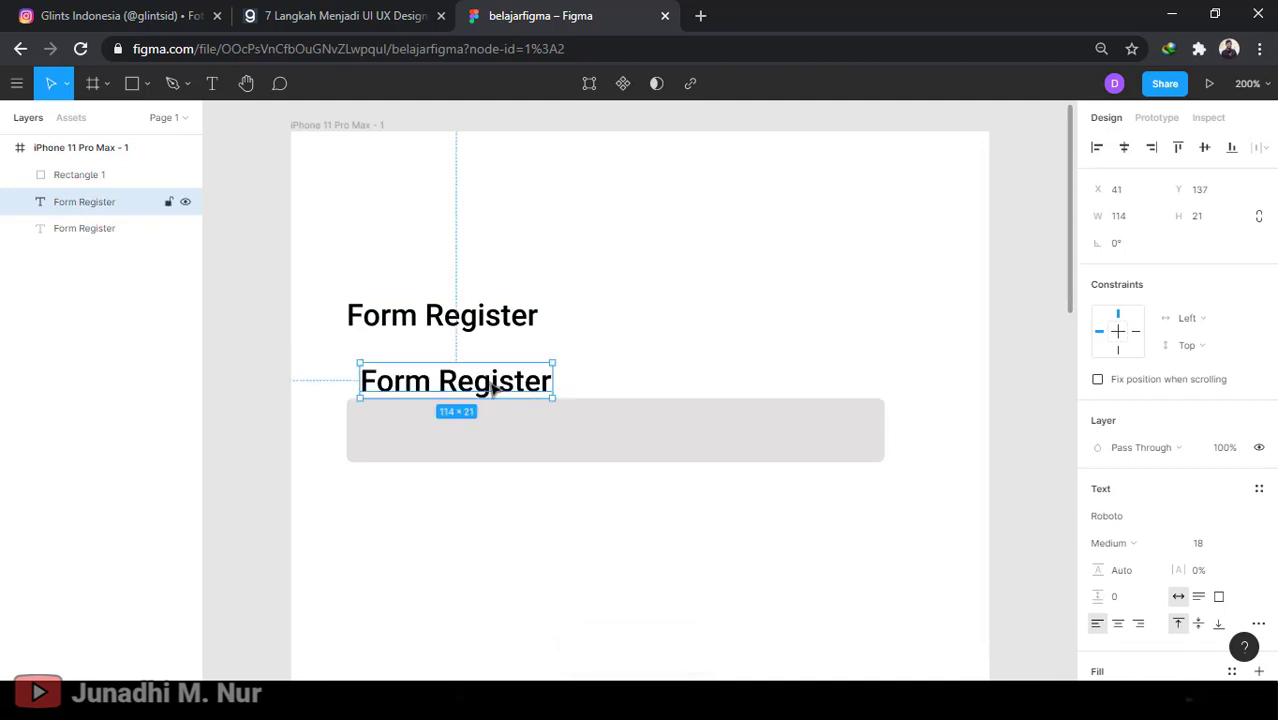
# Bring the copied Form Register text to the front, above the rectangle
pyautogui.rightClick(479, 390)
pyautogui.click(474, 377)
pyautogui.rightClick(458, 385)
pyautogui.moveTo(543, 517)
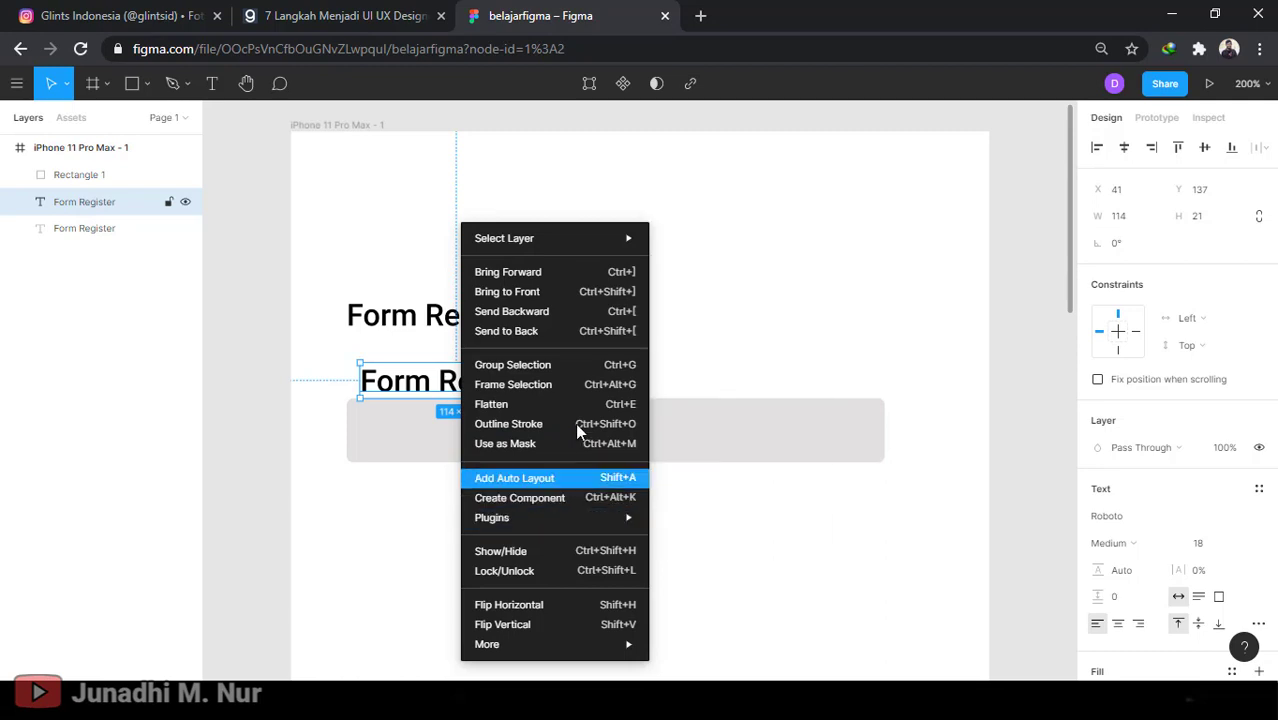
pyautogui.click(534, 292)
# Move the copied text into the rectangle at about X 39, Y 167 and replace its wording with username
pyautogui.moveTo(515, 388); pyautogui.dragTo(508, 431)
pyautogui.press('Return')
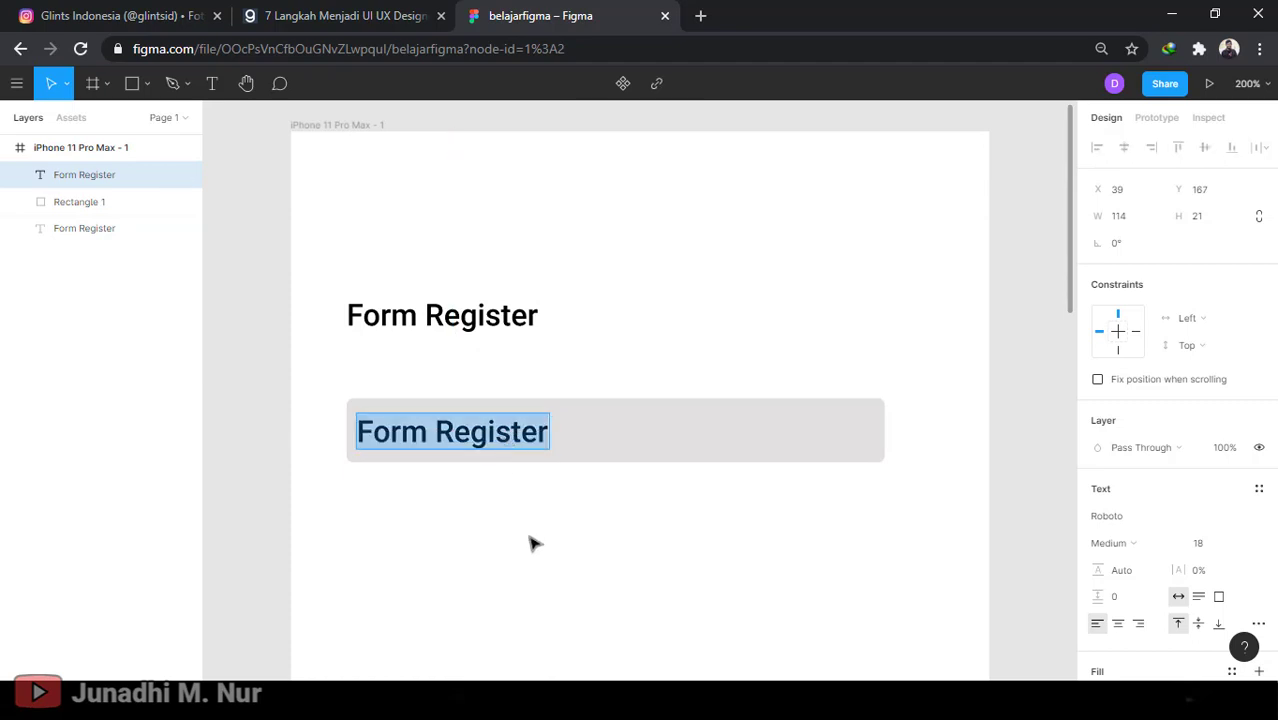
pyautogui.write('username')
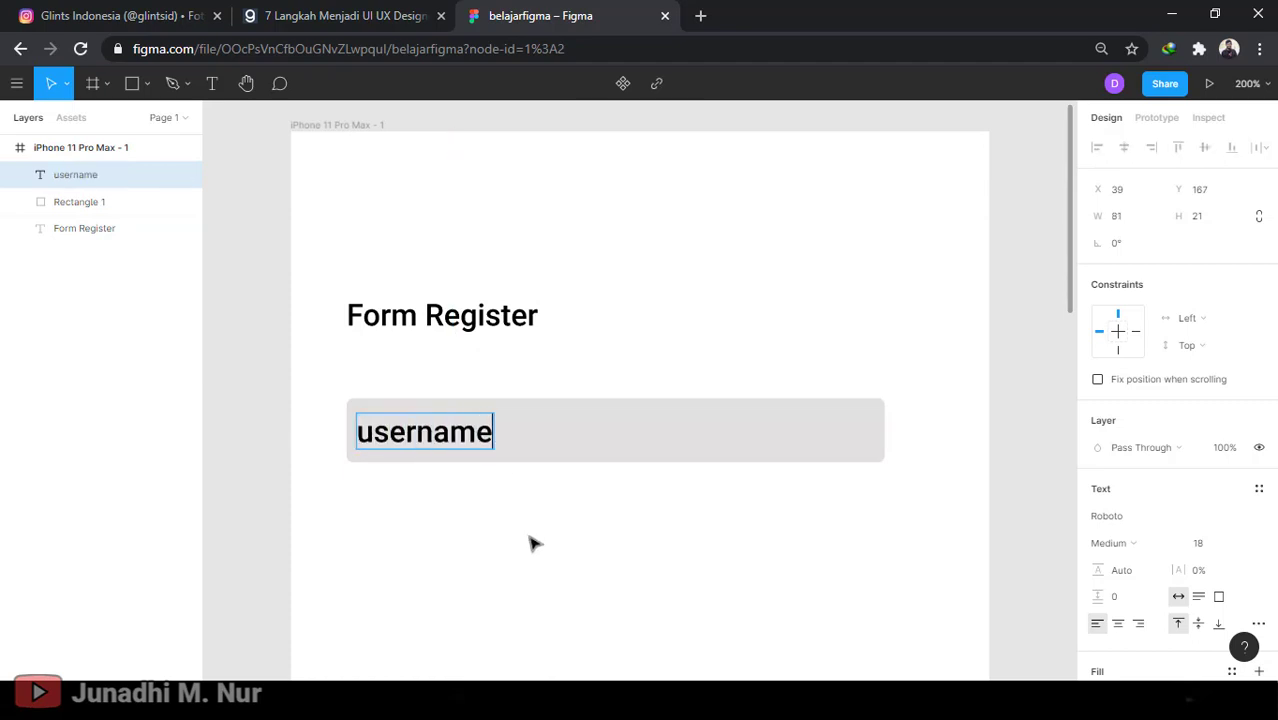
# Change the username text's fill to mid grey, 7D7D7D
pyautogui.hotkey('ctrl', 'a')
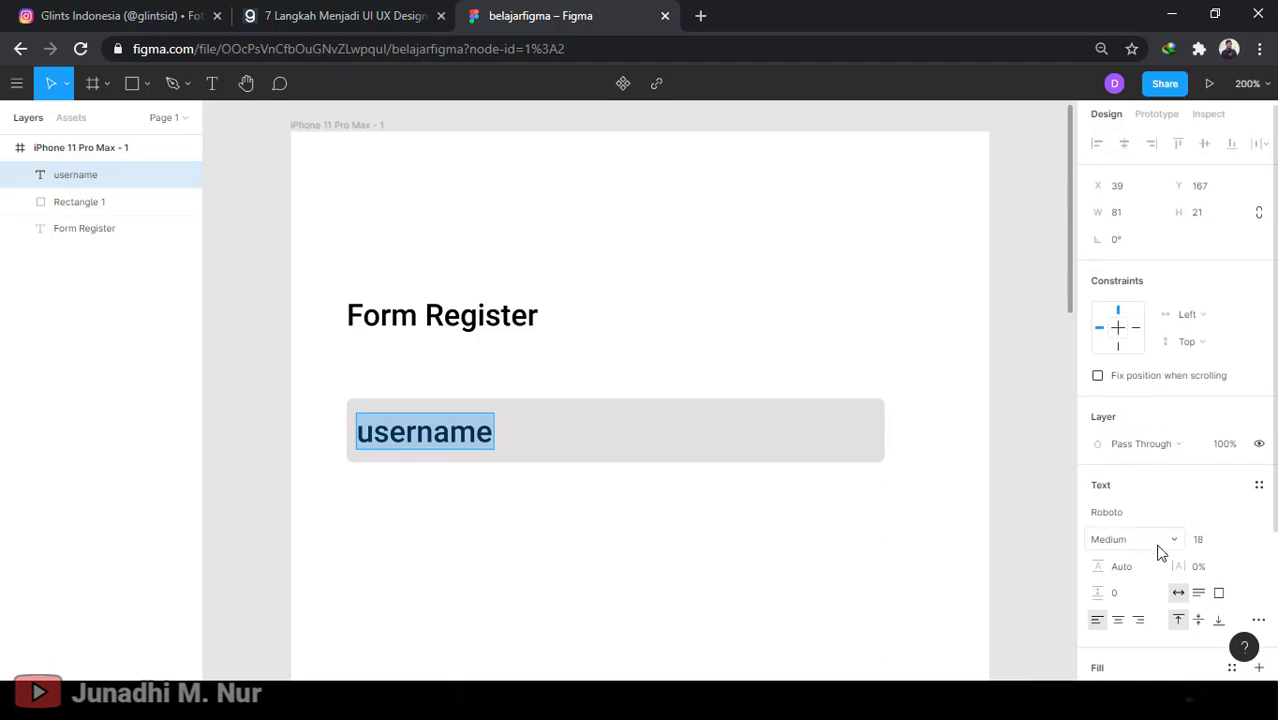
pyautogui.scroll(-3, 1131, 525)
pyautogui.click(1097, 511)
pyautogui.moveTo(886, 302); pyautogui.dragTo(876, 363)
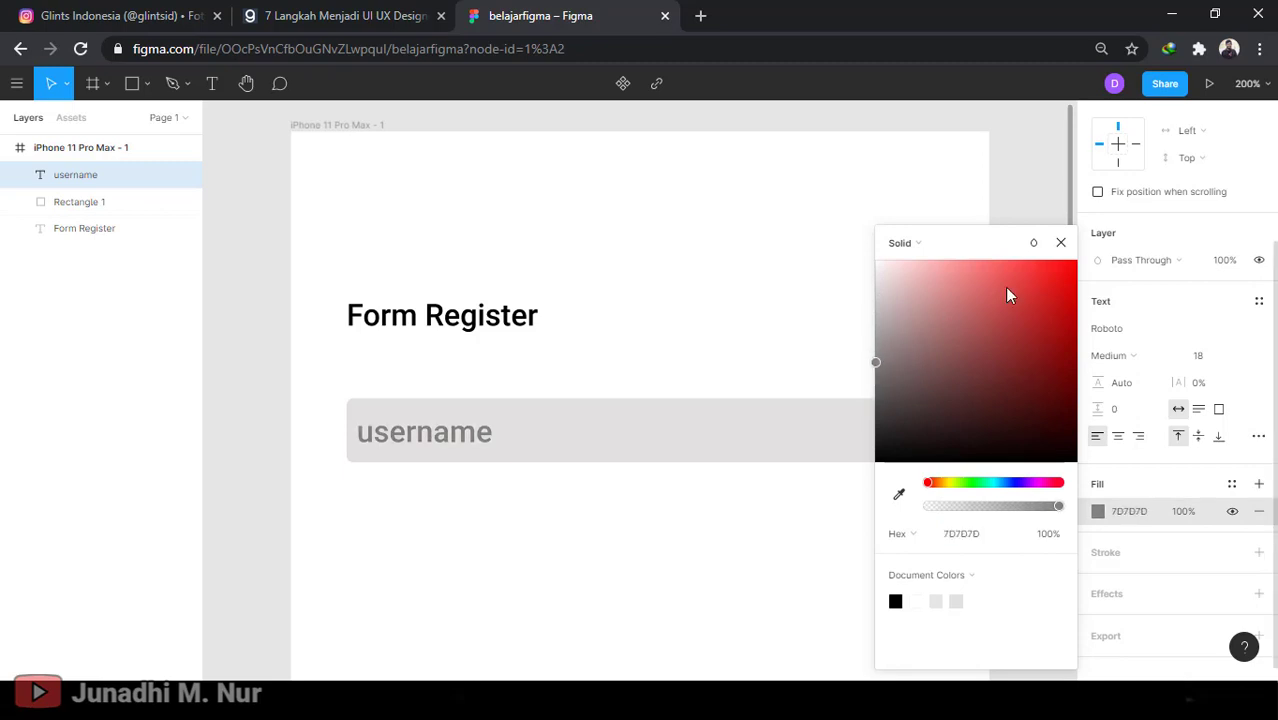
pyautogui.click(1059, 245)
# Set the username text to Regular weight and size 14
pyautogui.click(1122, 356)
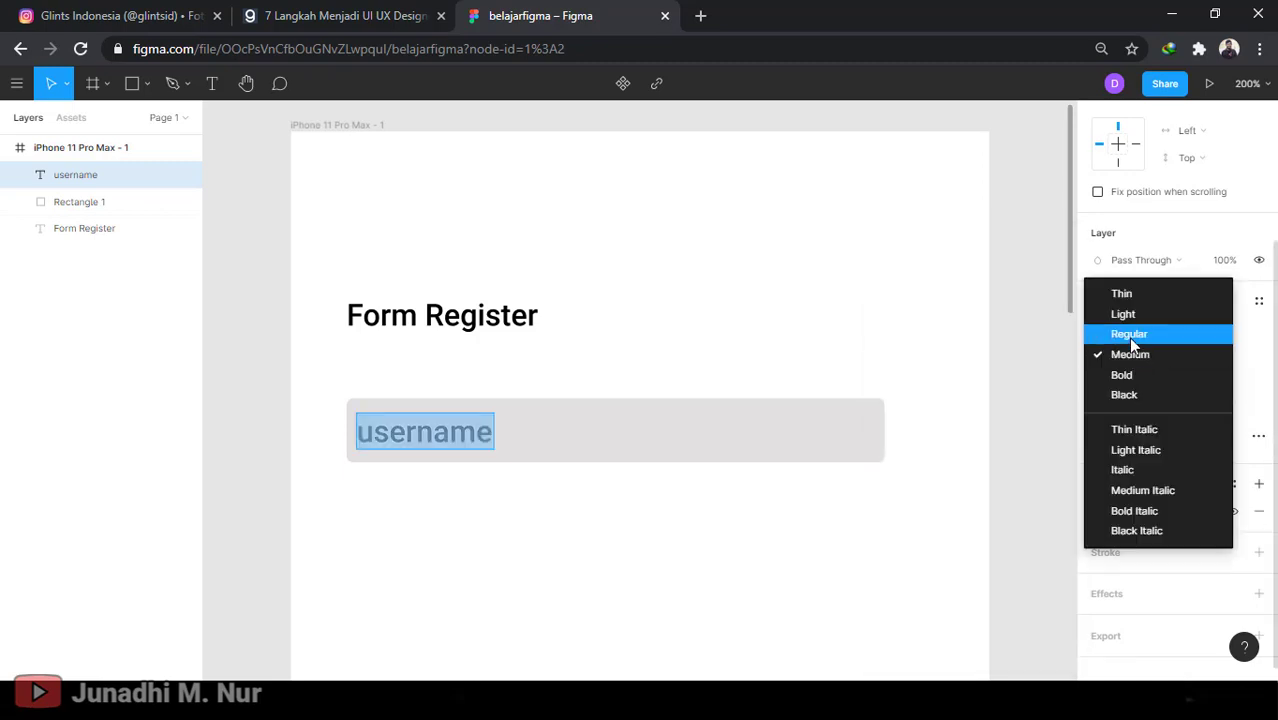
pyautogui.click(1128, 334)
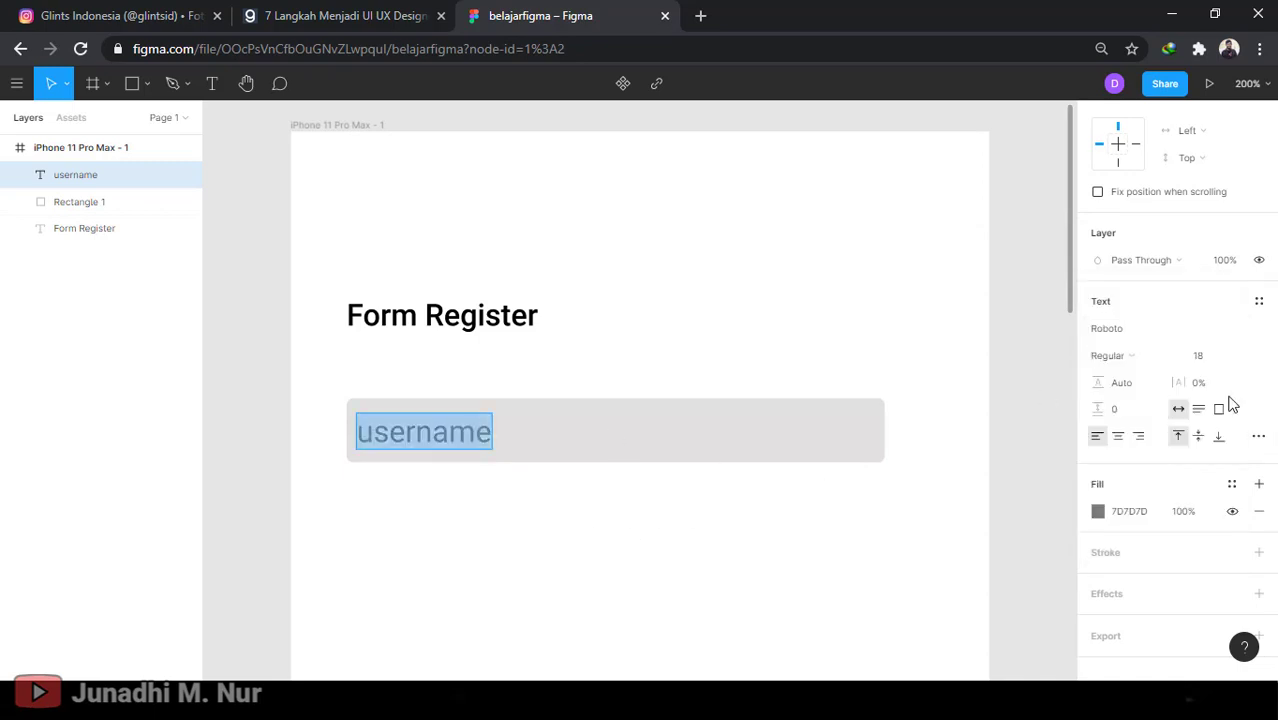
pyautogui.click(1222, 360)
pyautogui.click(1242, 357)
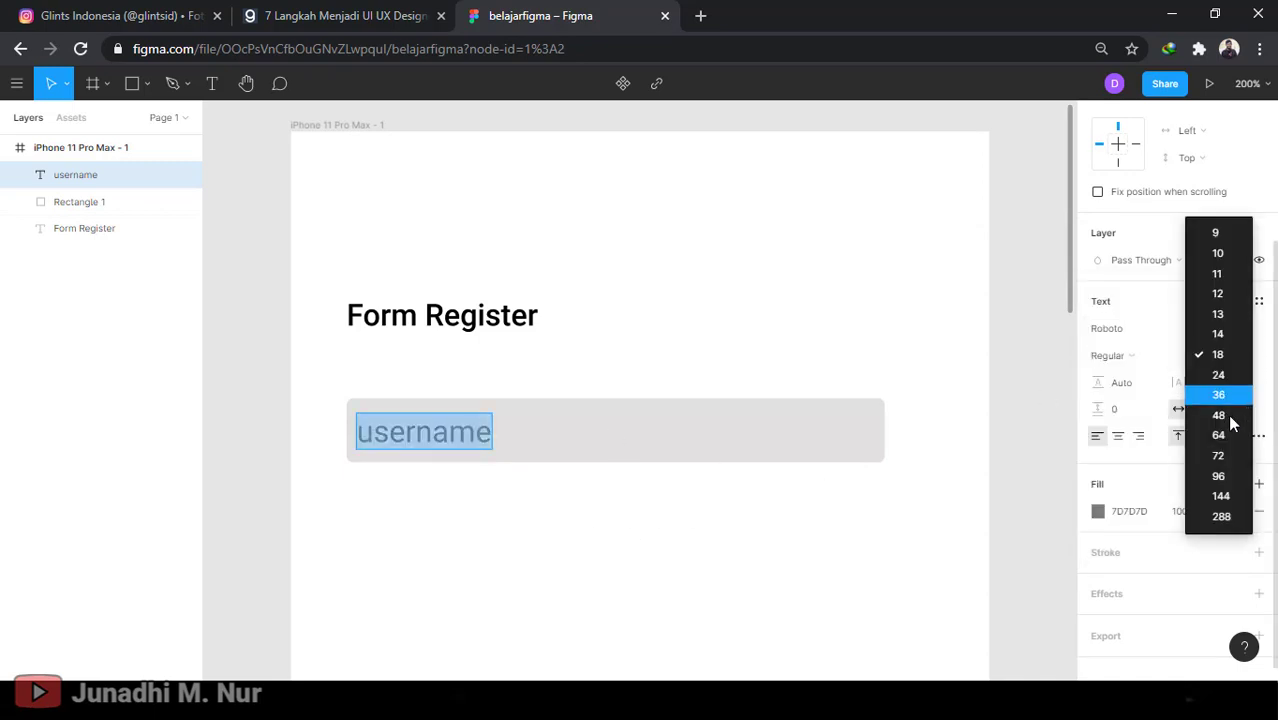
pyautogui.click(1218, 335)
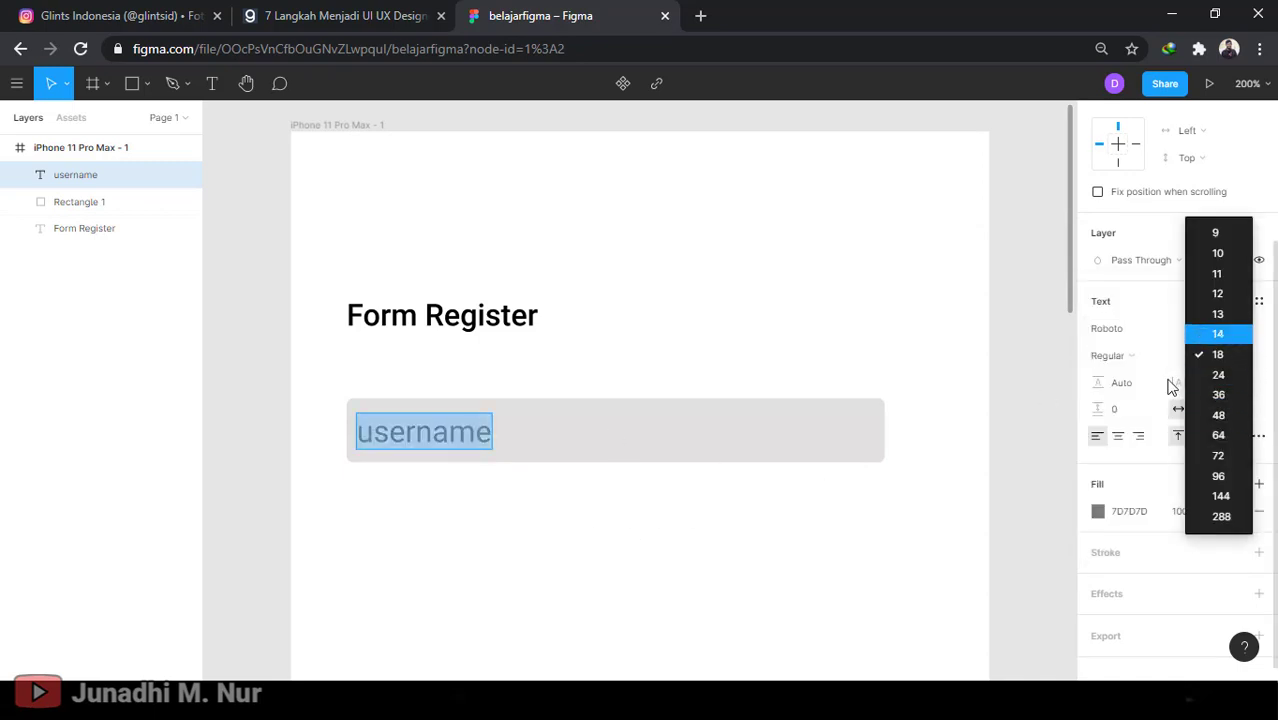
pyautogui.click(470, 500)
# Reposition the smaller username text slightly inside the rectangle to leave some padding at its left edge
pyautogui.click(434, 437)
pyautogui.moveTo(434, 437); pyautogui.dragTo(431, 437)
pyautogui.click(550, 485)
# Duplicate the rectangle together with its username text and place the copy directly below the first field
pyautogui.moveTo(349, 383); pyautogui.dragTo(961, 491)
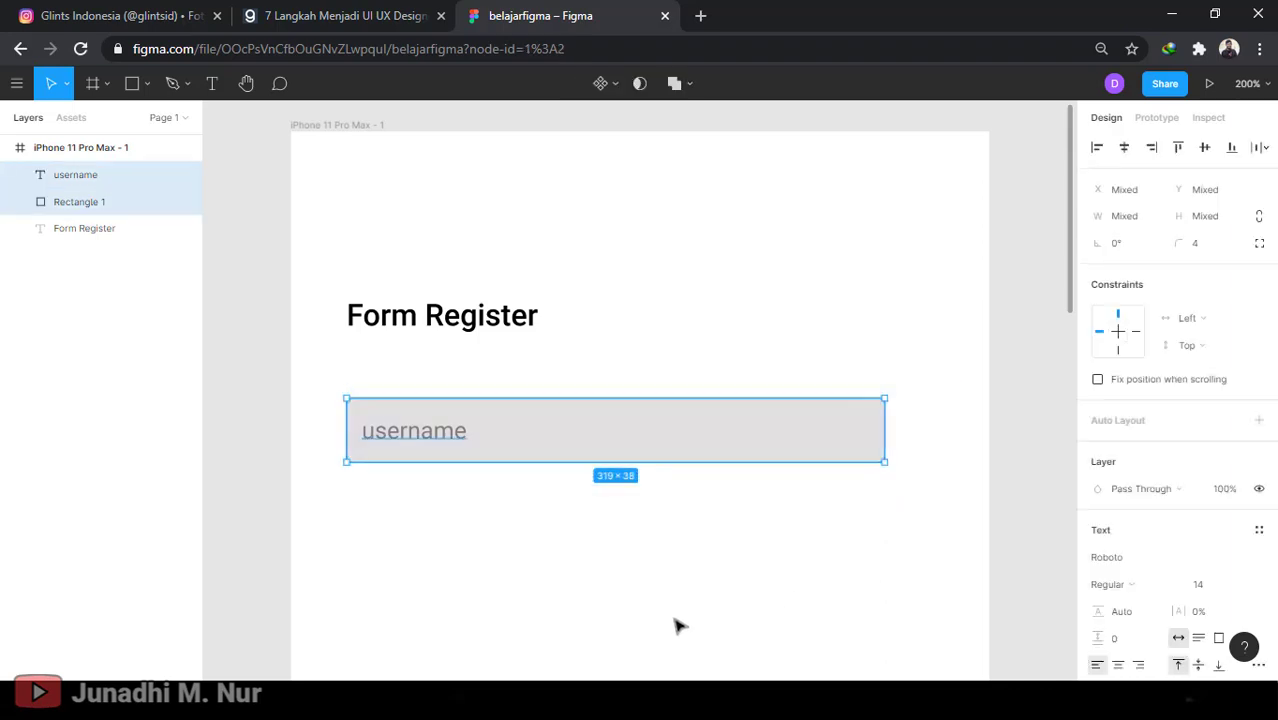
pyautogui.hotkey('ctrl', 'd')
pyautogui.moveTo(558, 432); pyautogui.dragTo(558, 517)
# Replace the text in the second field with the placeholder word password
pyautogui.doubleClick(439, 517)
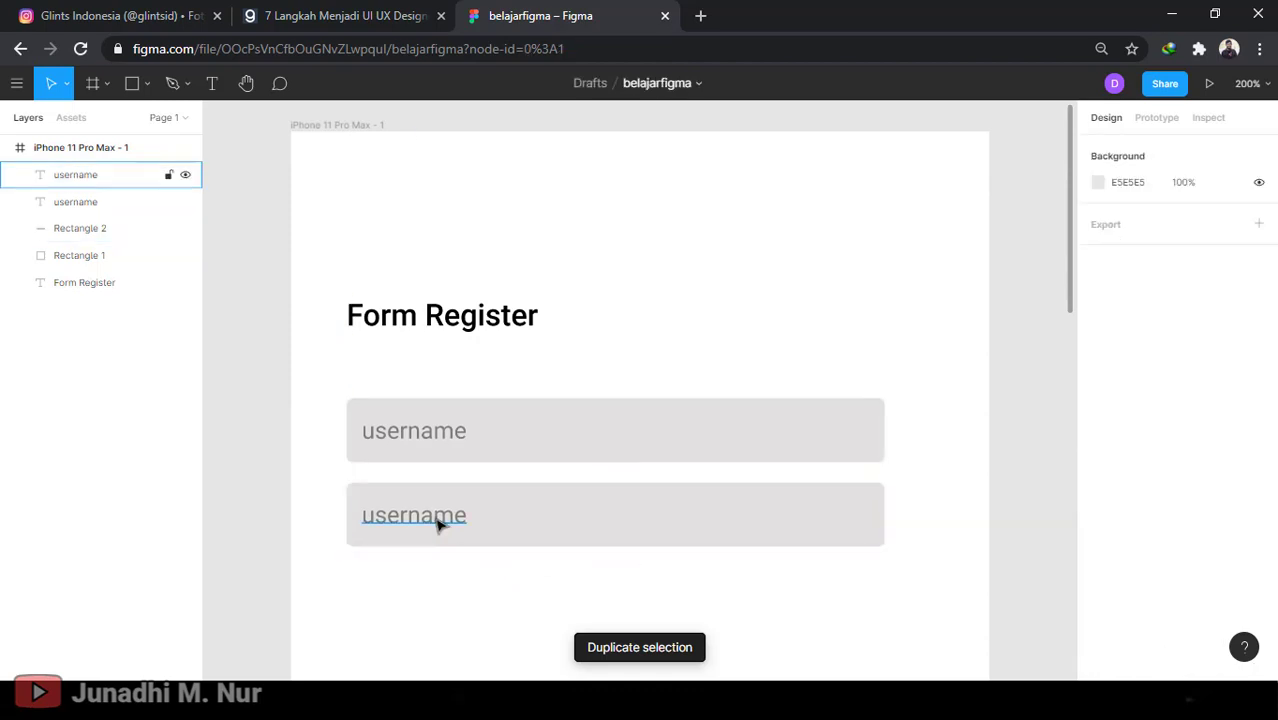
pyautogui.hotkey('ctrl', 'a')
pyautogui.write('pass')
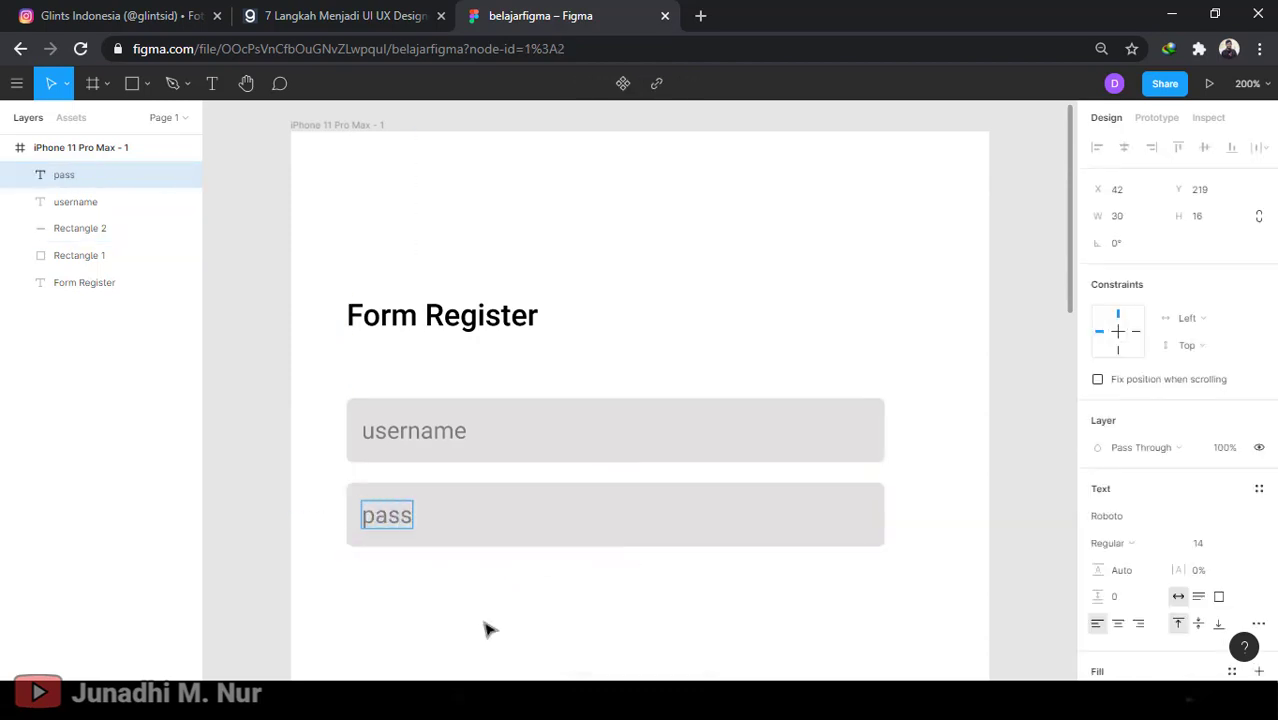
pyautogui.write('word')
pyautogui.press('Escape')
pyautogui.scroll(-1, 545, 598)
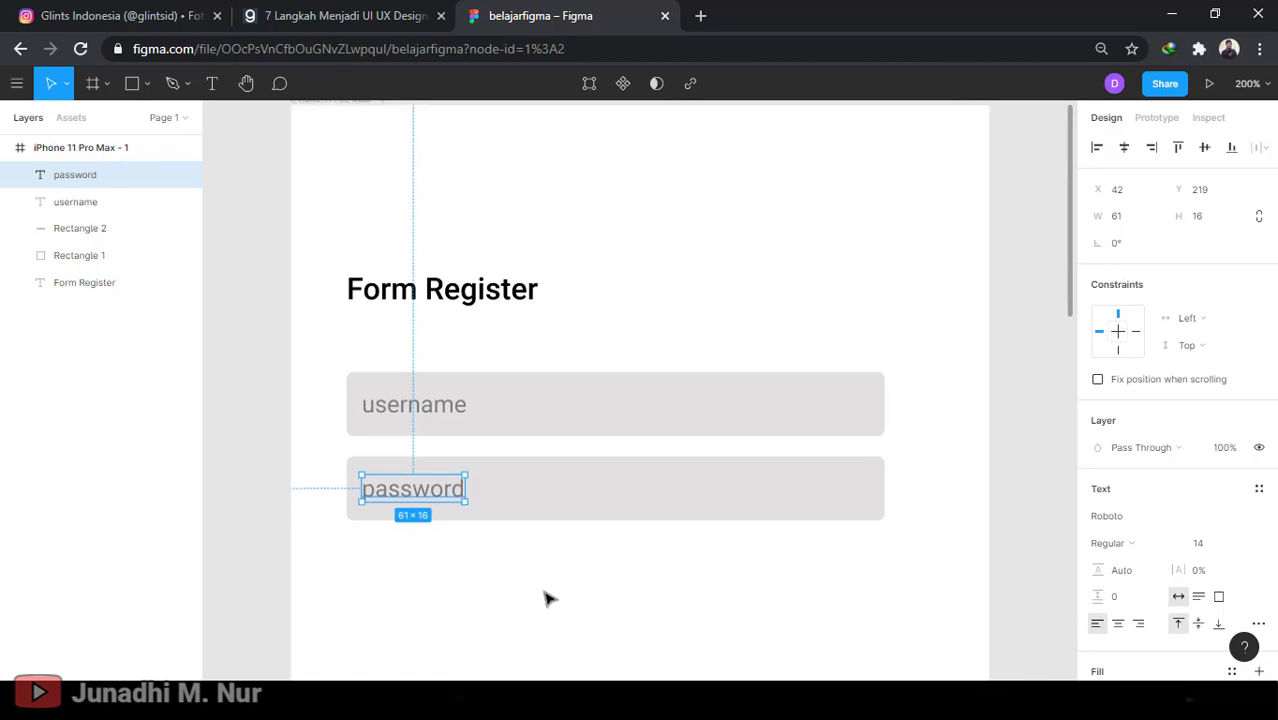
# Move the Form Register heading down to about X 33, Y 114 and change its wording to Form Login
pyautogui.click(545, 598)
pyautogui.moveTo(388, 289); pyautogui.dragTo(386, 315)
pyautogui.doubleClick(433, 318)
pyautogui.doubleClick(463, 322)
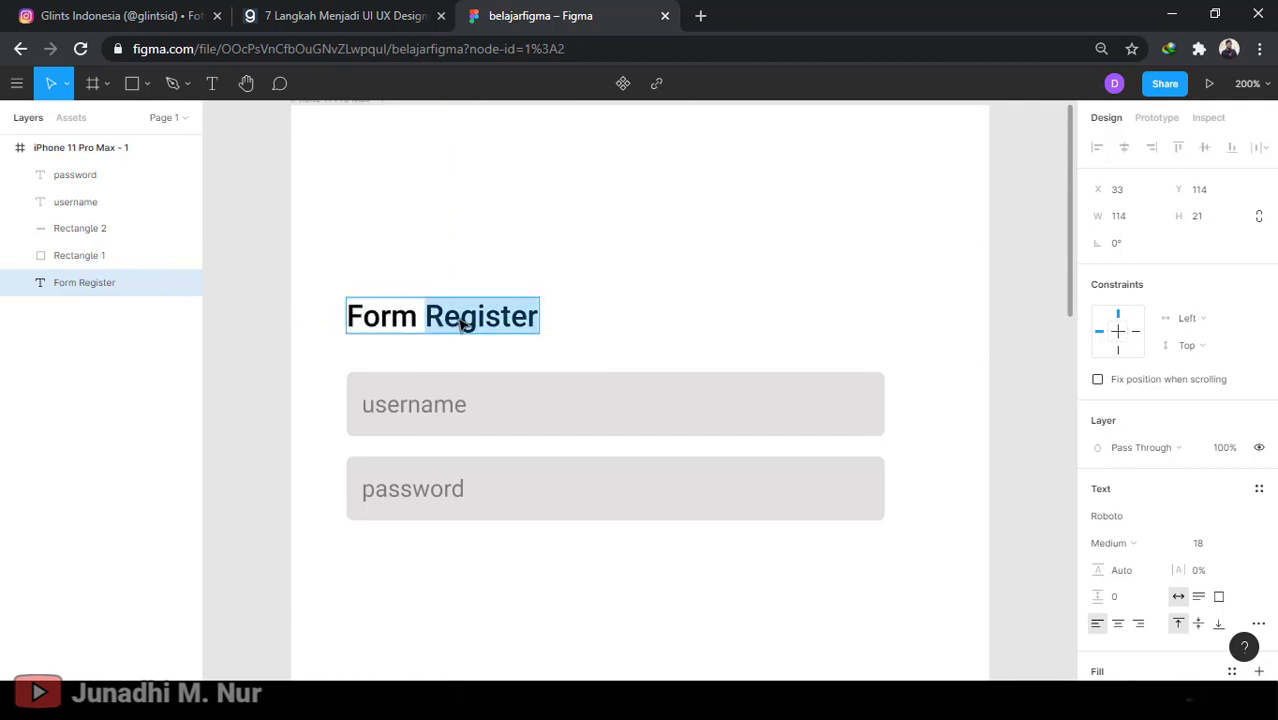
pyautogui.write('Lgi')
pyautogui.press('BackSpace')
pyautogui.press('BackSpace')
pyautogui.write('ogin')
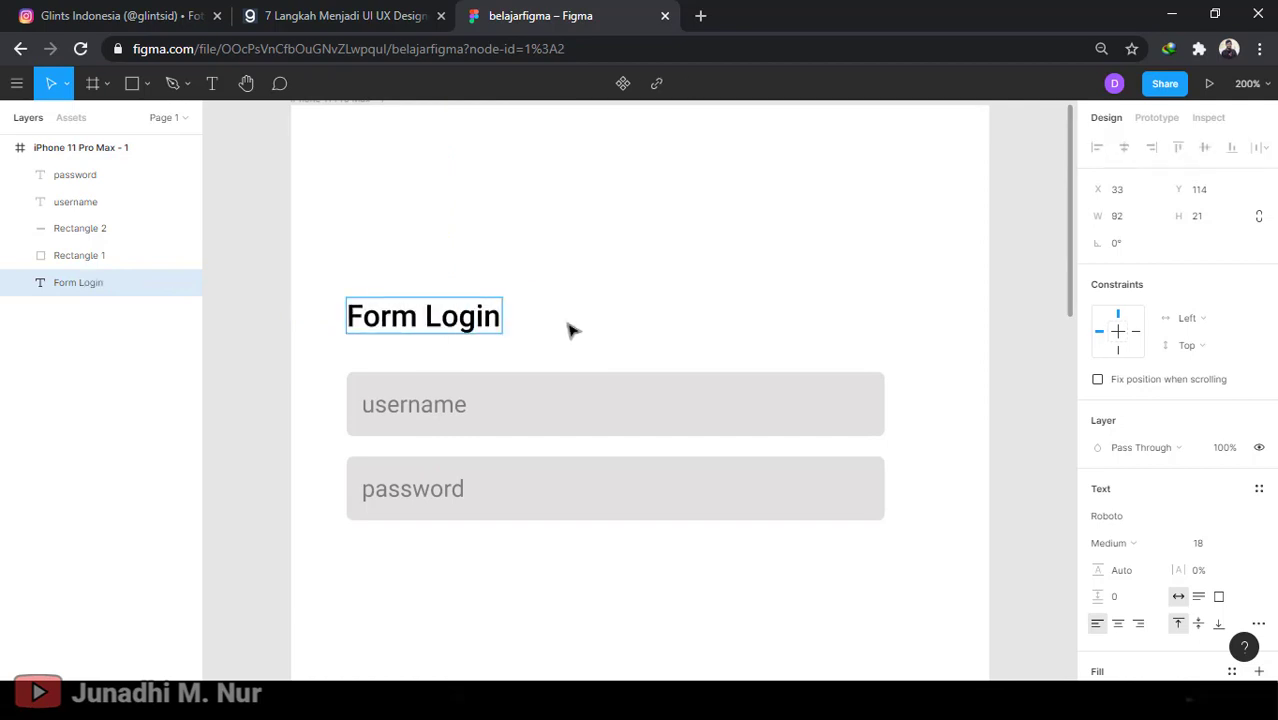
pyautogui.press('Escape')
pyautogui.press('Escape')
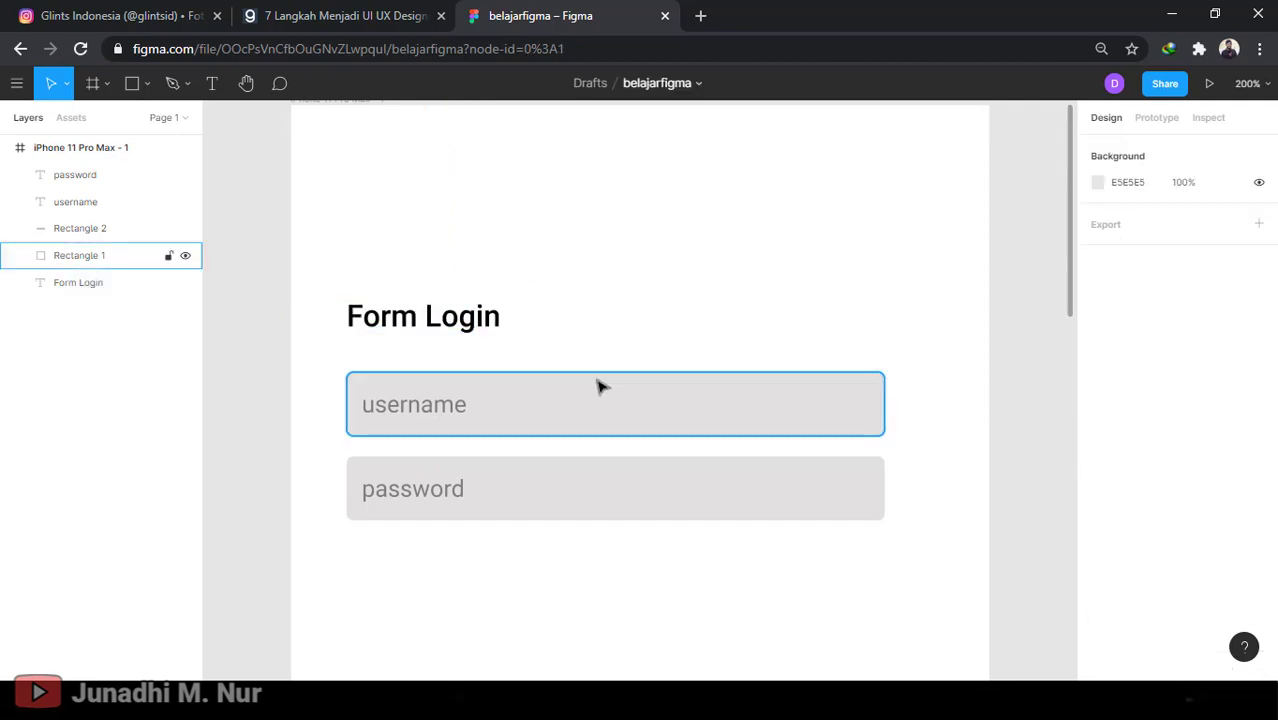
# Draw a rectangle about 319 by 41 below the password field, aligned with the field edges at about X 33, Y 261
pyautogui.scroll(-3, 620, 430)
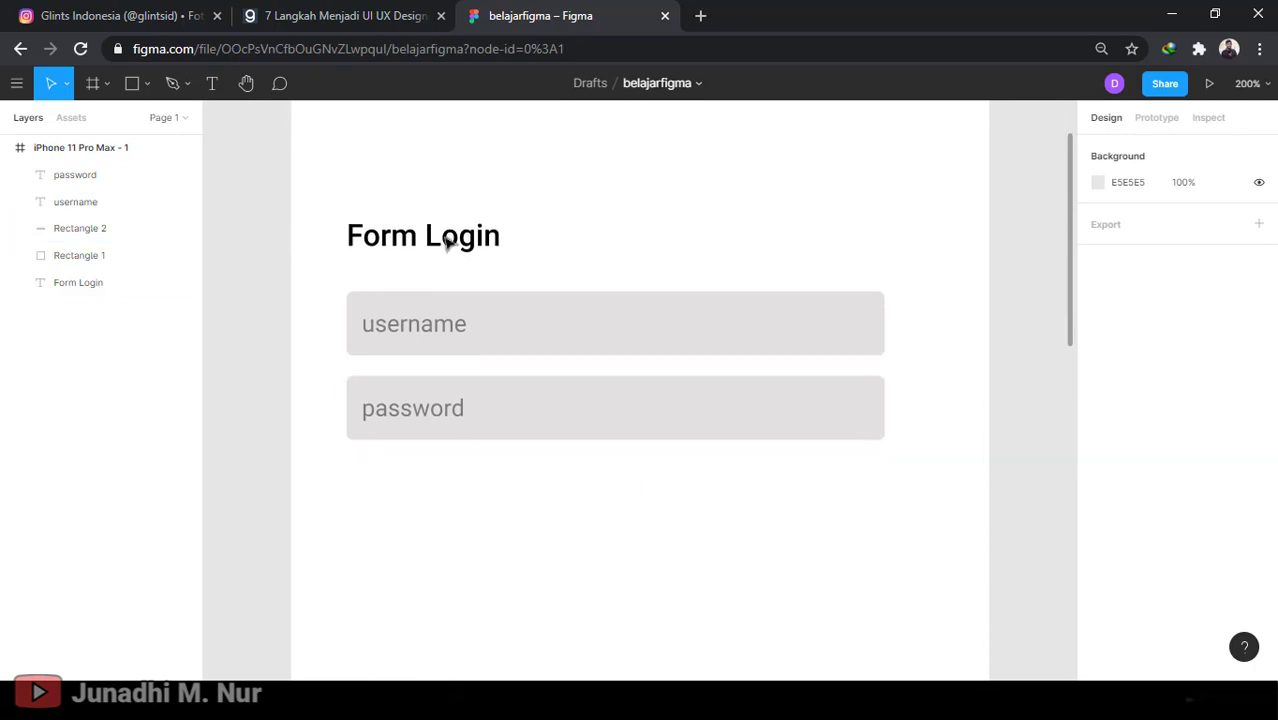
pyautogui.click(147, 85)
pyautogui.click(103, 122)
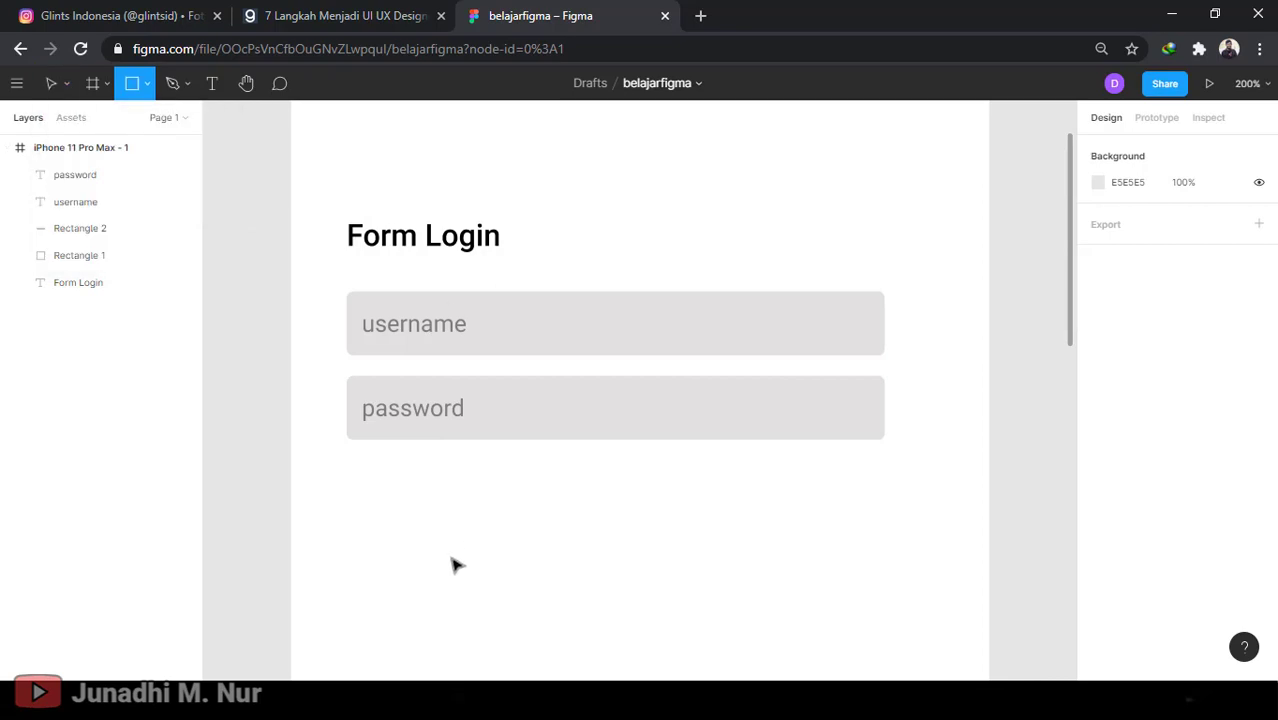
pyautogui.scroll(-1, 452, 530)
pyautogui.moveTo(355, 443); pyautogui.dragTo(884, 510)
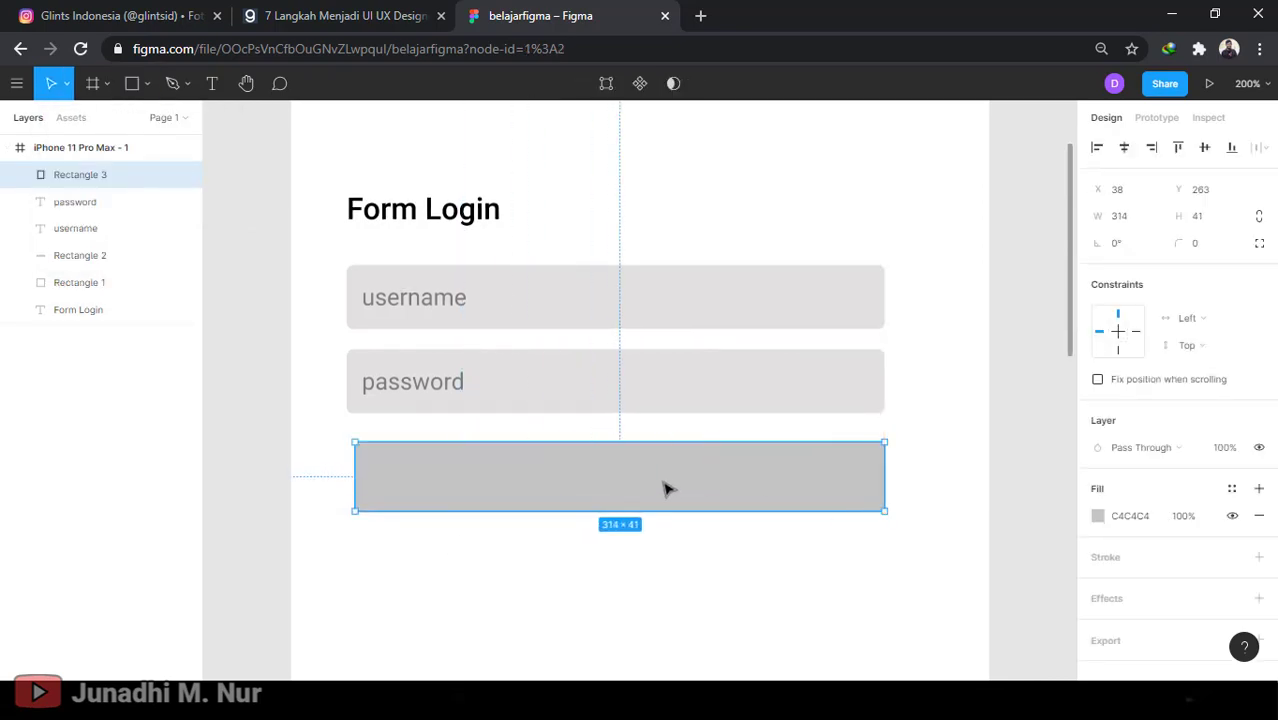
pyautogui.moveTo(668, 489); pyautogui.dragTo(662, 487)
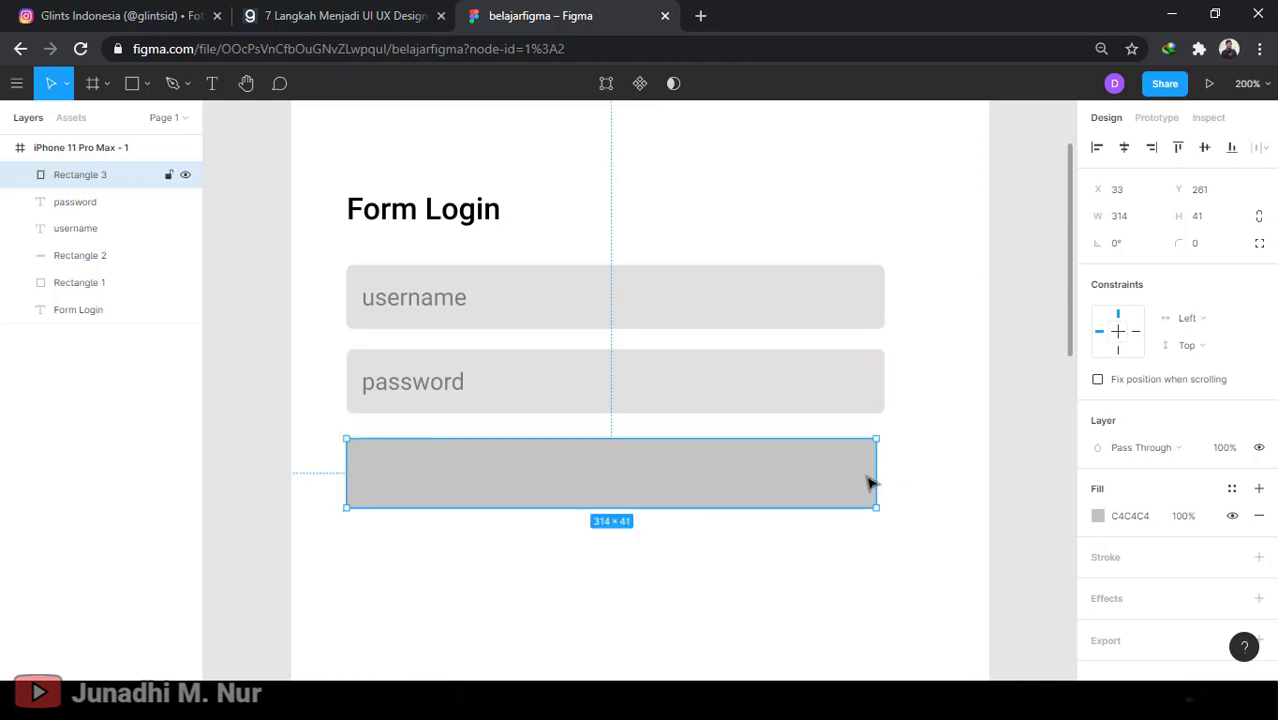
pyautogui.moveTo(876, 482); pyautogui.dragTo(884, 481)
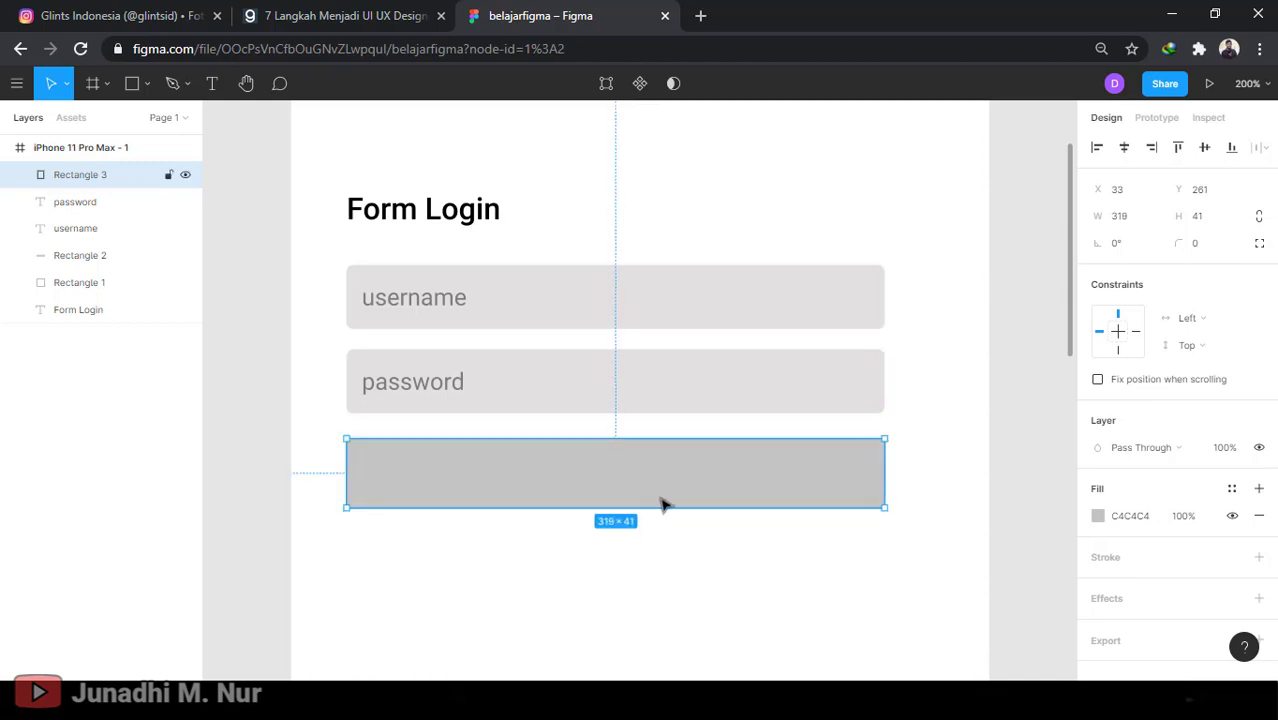
# Reduce the height of the rectangle below the password field to about 34
pyautogui.moveTo(662, 514); pyautogui.dragTo(662, 505)
pyautogui.press('Escape')
pyautogui.click(676, 494)
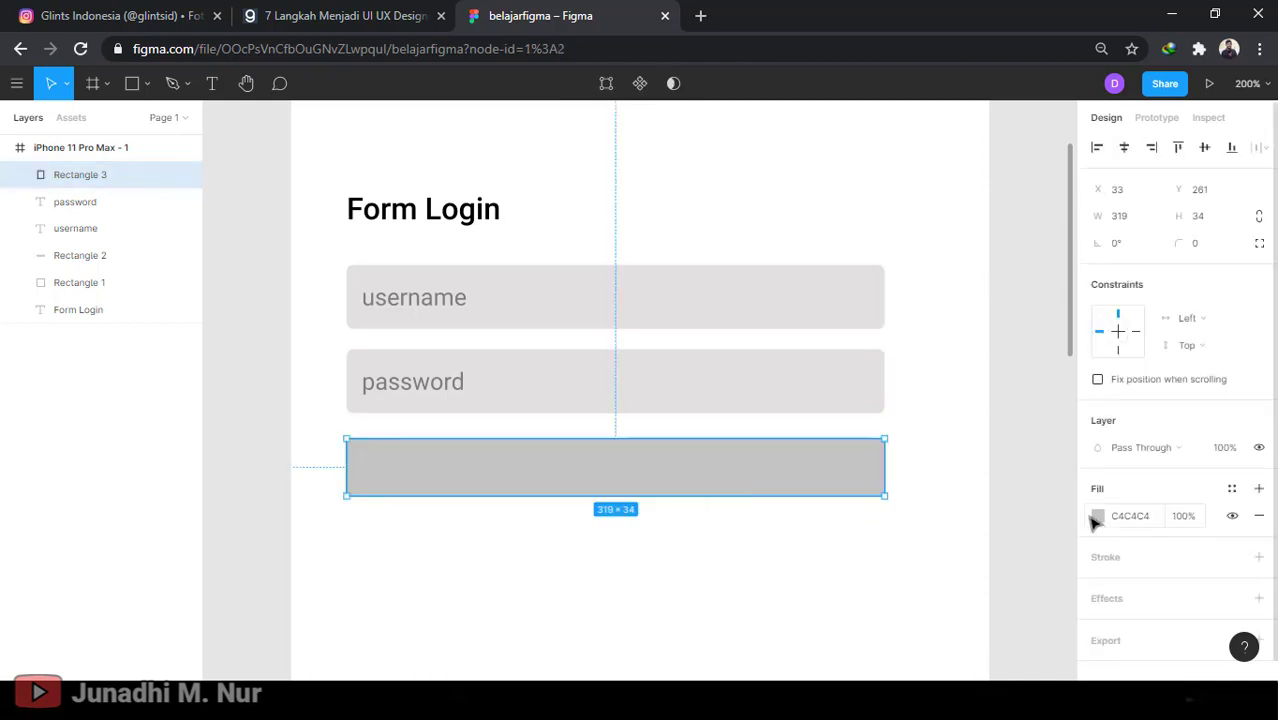
# Fill the rectangle below the password field with solid blue 151EF6
pyautogui.click(1097, 516)
pyautogui.click(1014, 483)
pyautogui.click(1060, 268)
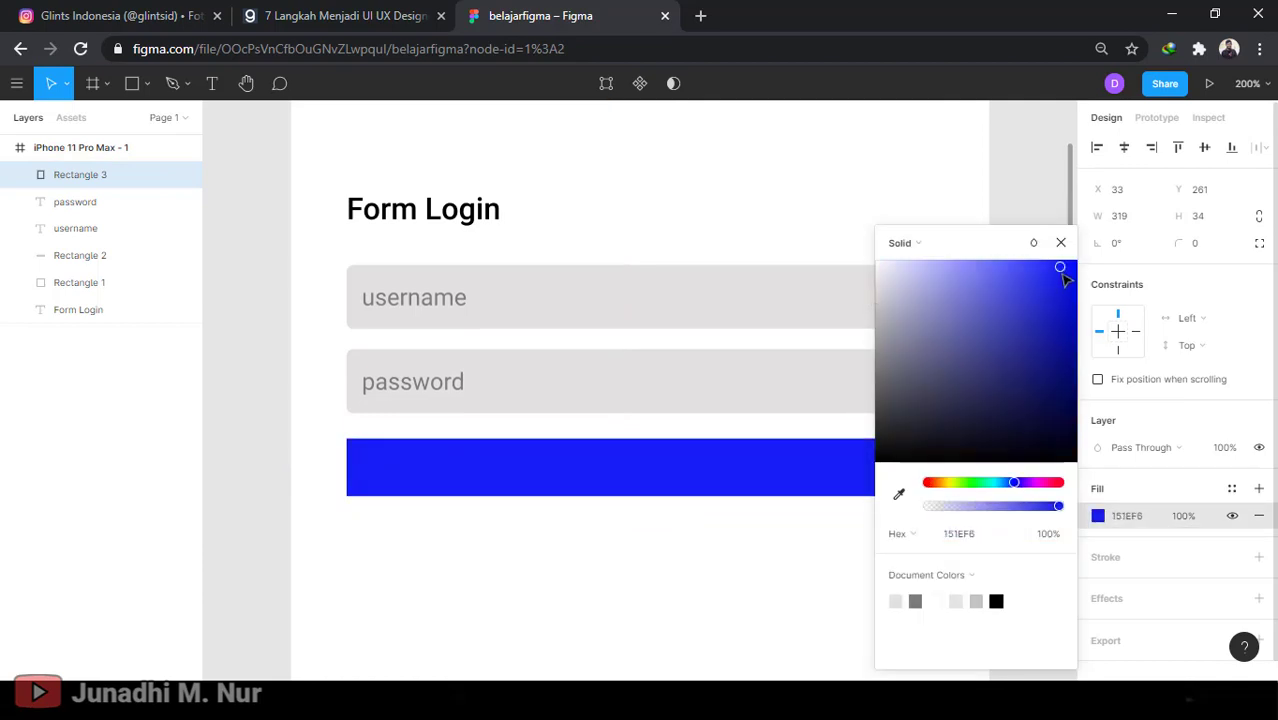
pyautogui.click(785, 591)
pyautogui.scroll(-1, 785, 575)
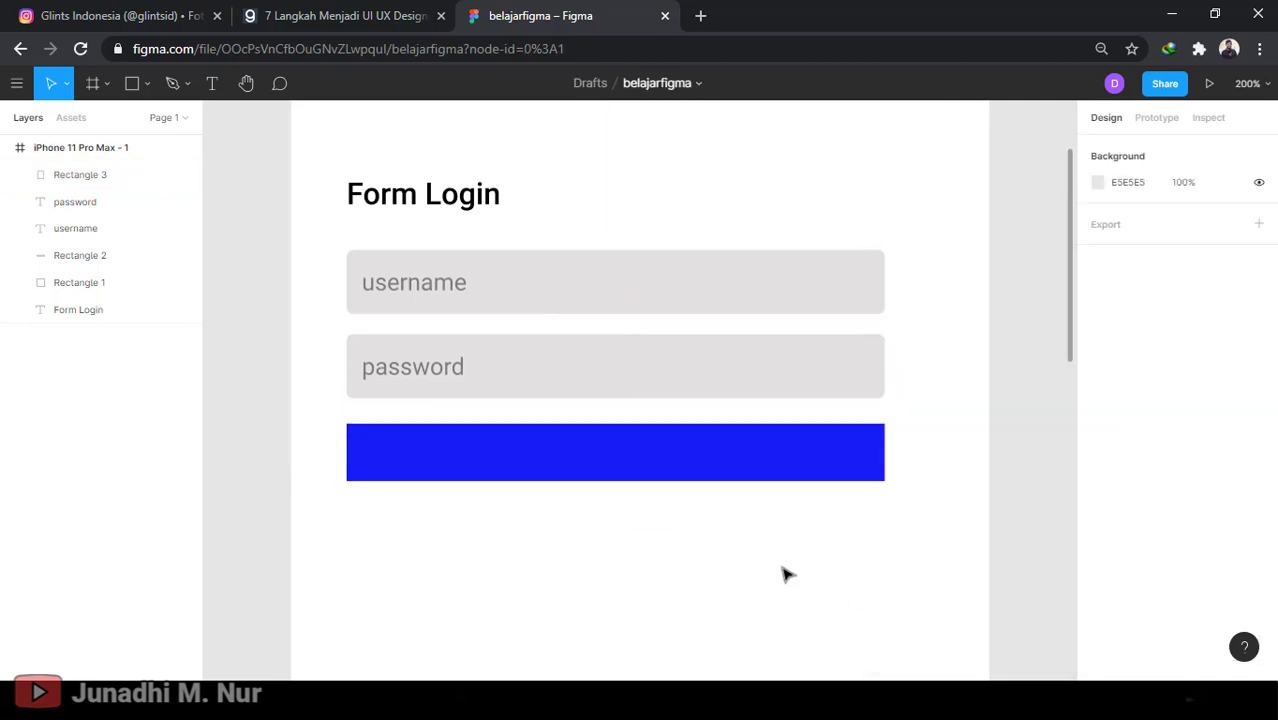
# Round the corners of the blue rectangle with a radius of 5
pyautogui.click(607, 458)
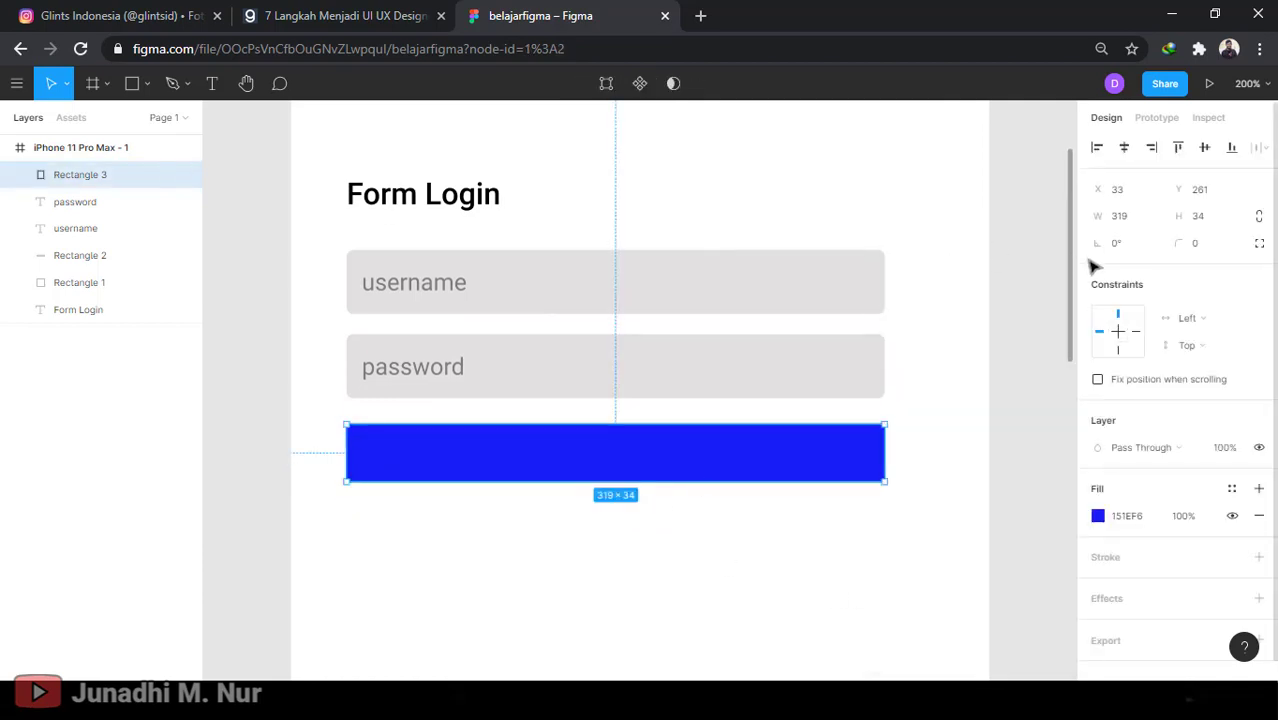
pyautogui.click(1205, 250)
pyautogui.write('5')
pyautogui.press('Return')
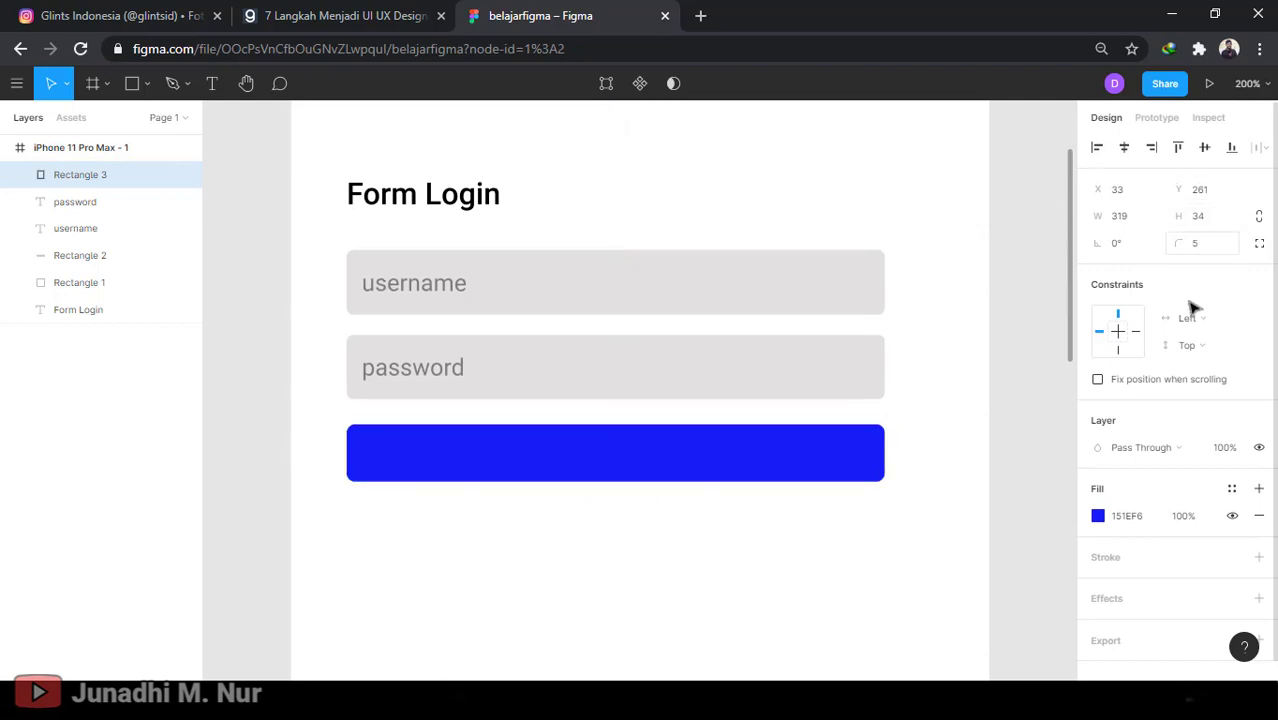
pyautogui.click(773, 582)
pyautogui.click(421, 198)
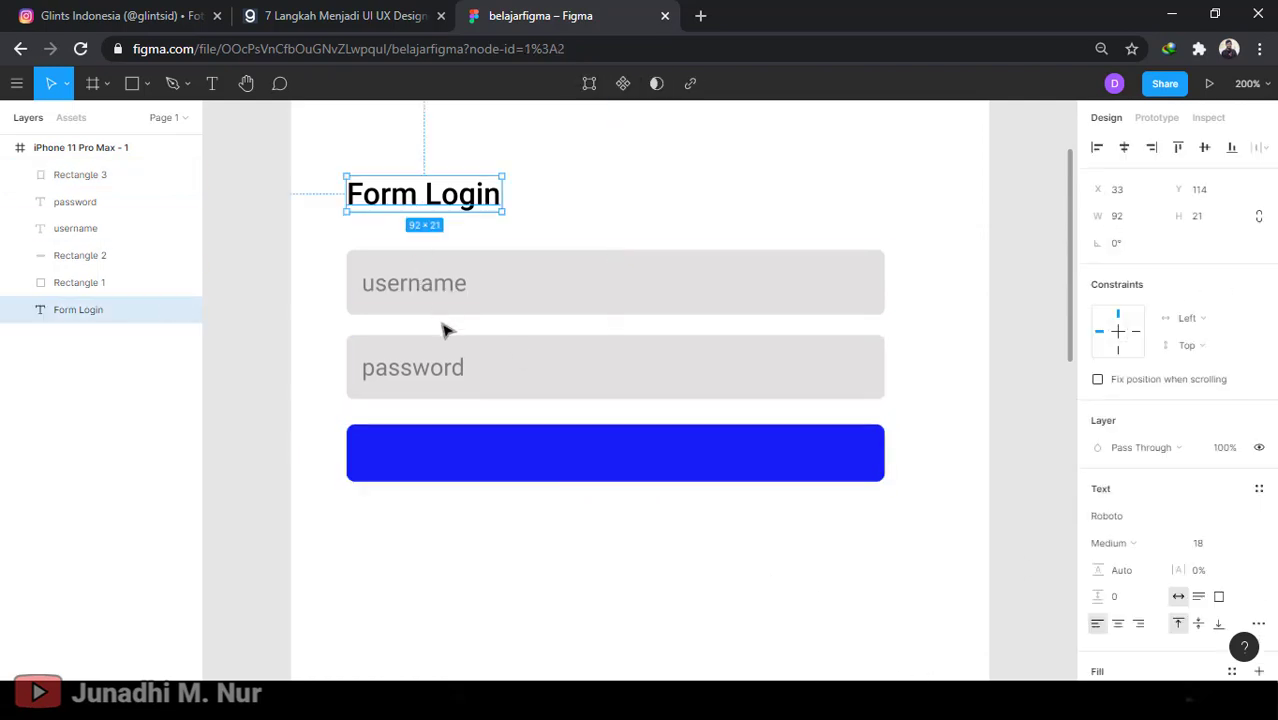
pyautogui.hotkey('ctrl', 'd')
pyautogui.write('www.bagas31.com')
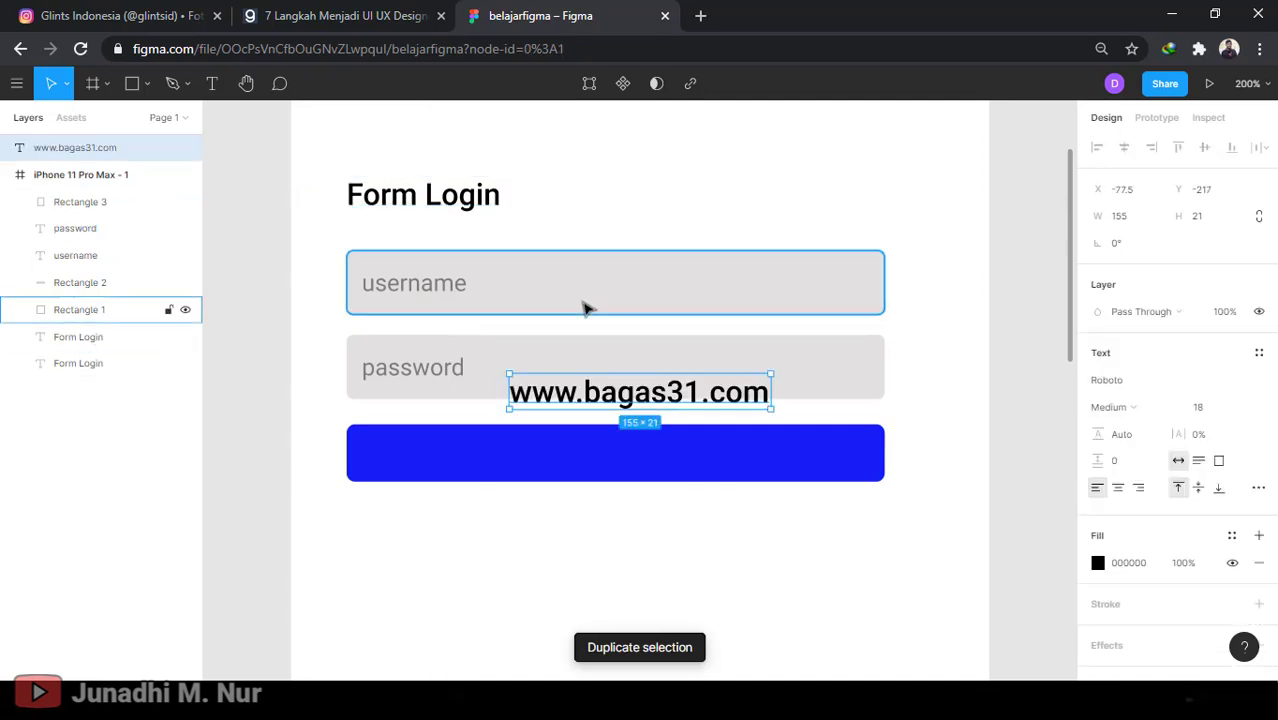
pyautogui.moveTo(618, 398); pyautogui.dragTo(596, 528)
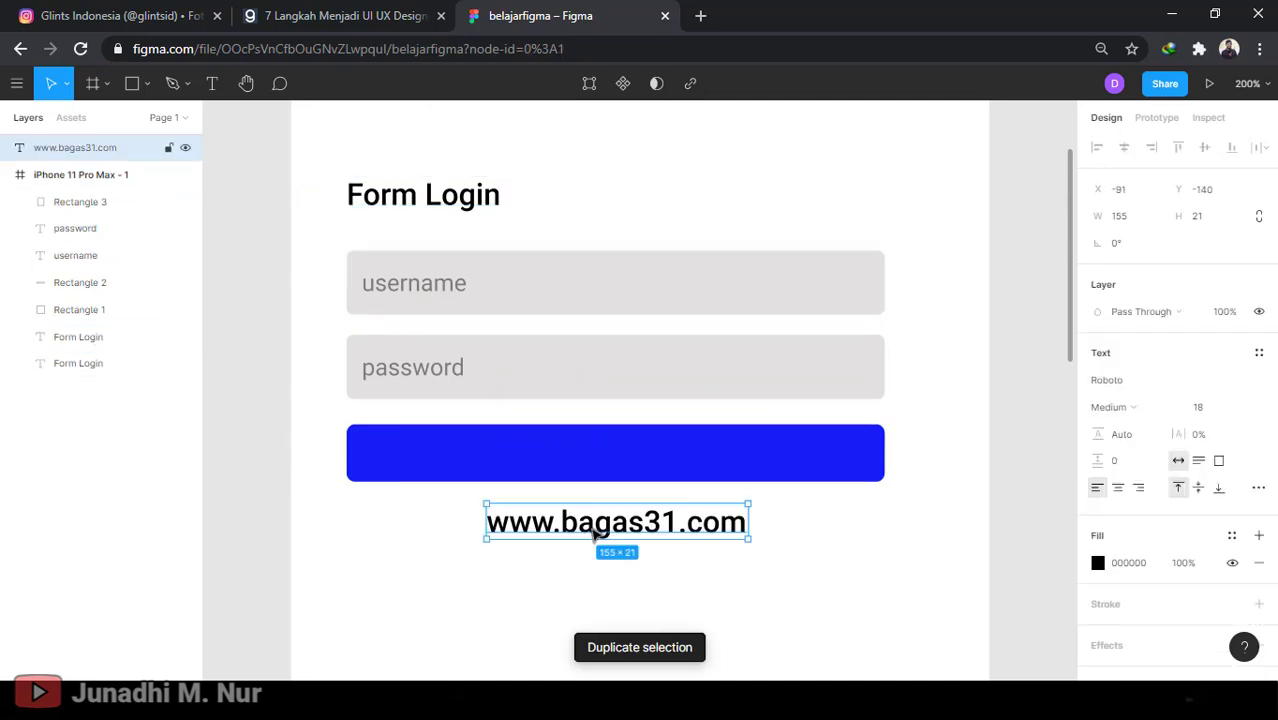
pyautogui.press('Return')
pyautogui.press('BackSpace')
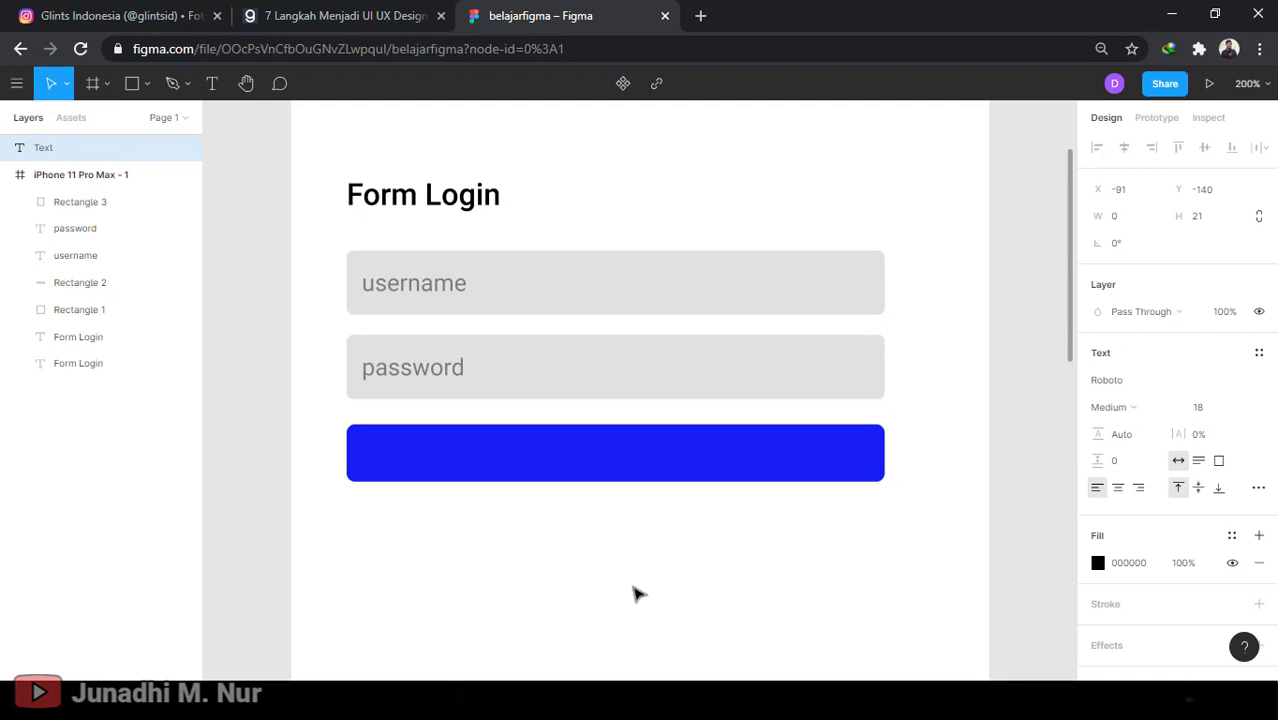
pyautogui.hotkey('ctrl', 'z')
pyautogui.press('Delete')
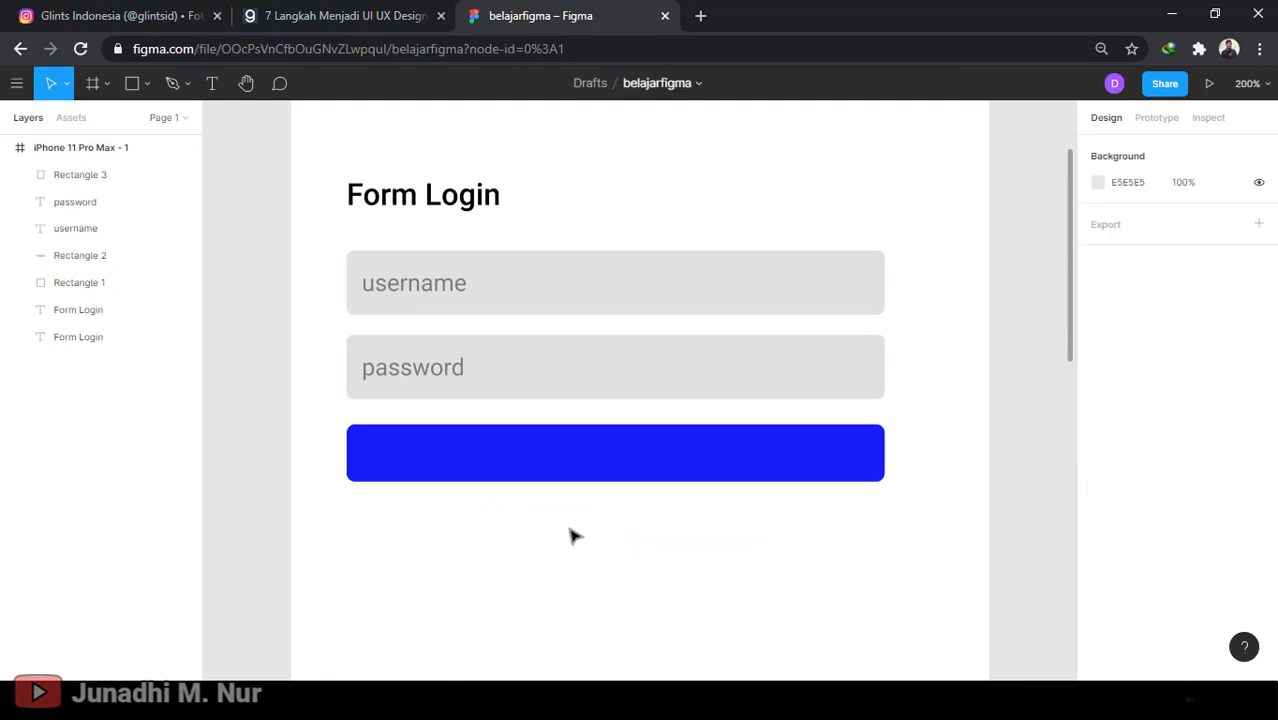
# Duplicate the Form Login heading, place the copy below the blue rectangle at about X 125, Y 347, and reword it to Login
pyautogui.click(430, 198)
pyautogui.hotkey('ctrl', 'd')
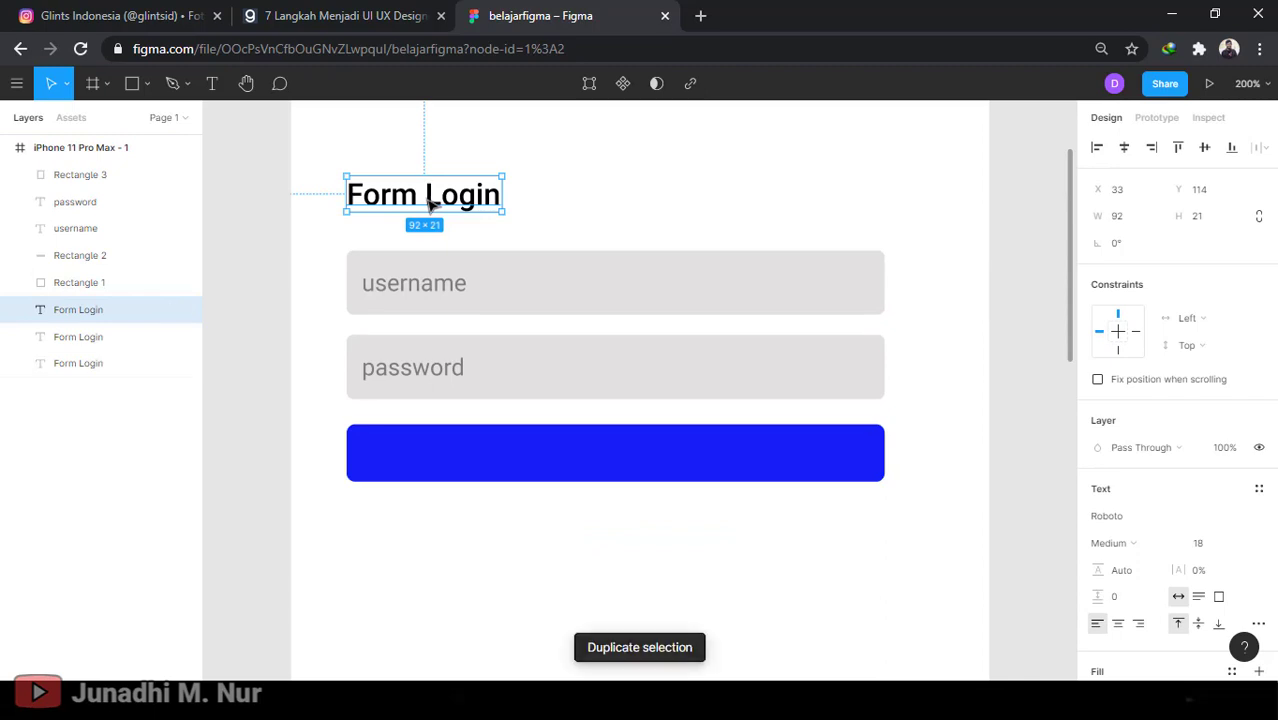
pyautogui.moveTo(430, 203); pyautogui.dragTo(580, 597)
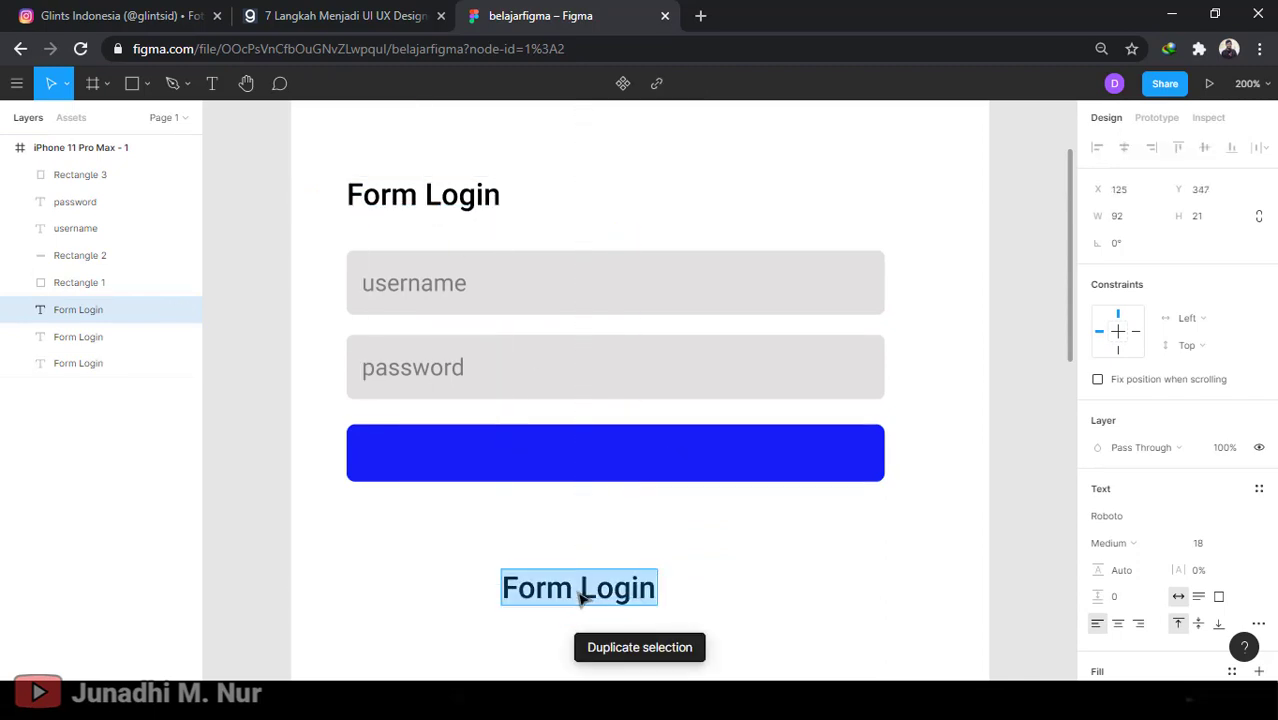
pyautogui.write('L')
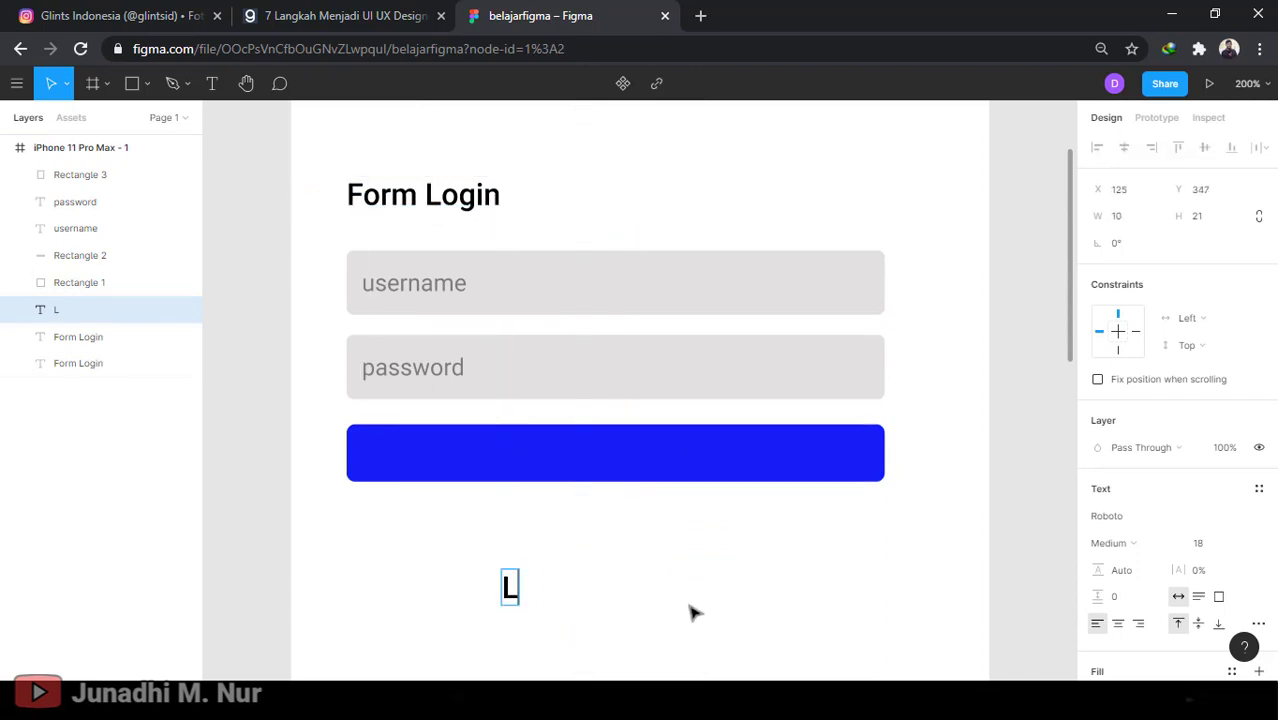
pyautogui.write('ogin')
pyautogui.hotkey('ctrl', 'a')
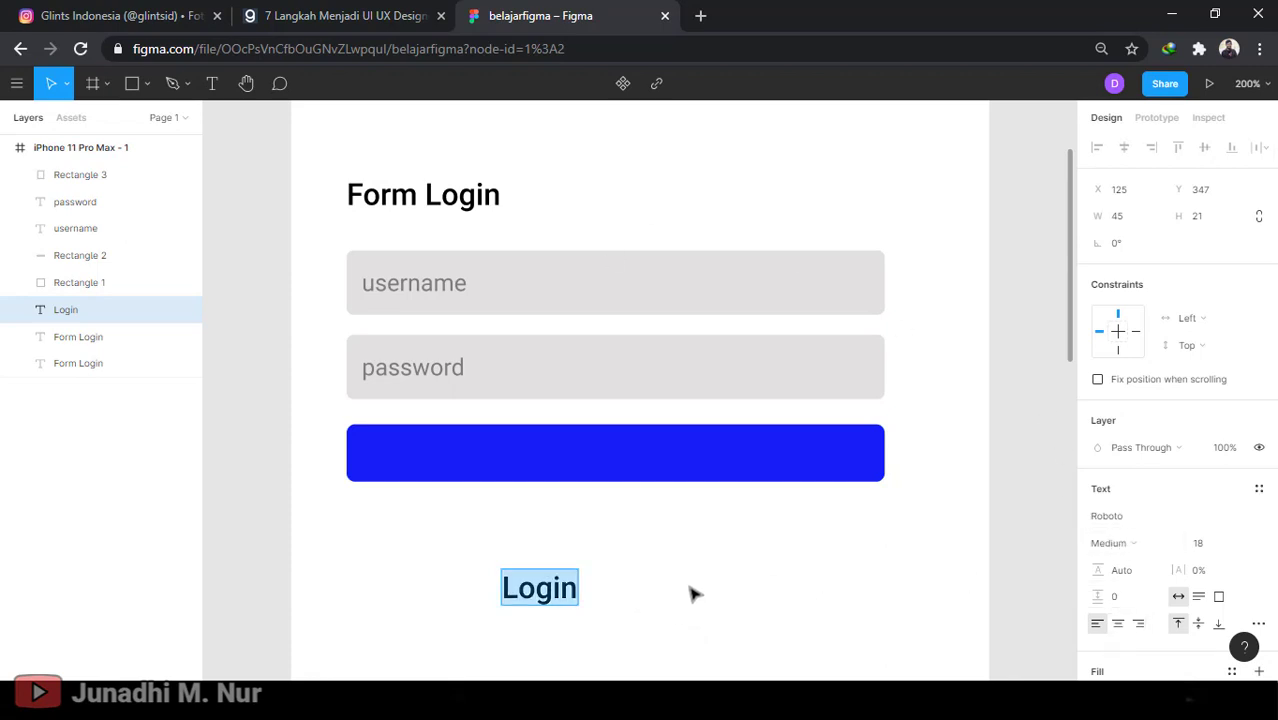
# Move the Login text onto the blue rectangle at about X 166, Y 268 and bring it to the front
pyautogui.press('Escape')
pyautogui.moveTo(567, 595); pyautogui.dragTo(630, 462)
pyautogui.rightClick(588, 553)
pyautogui.click(670, 291)
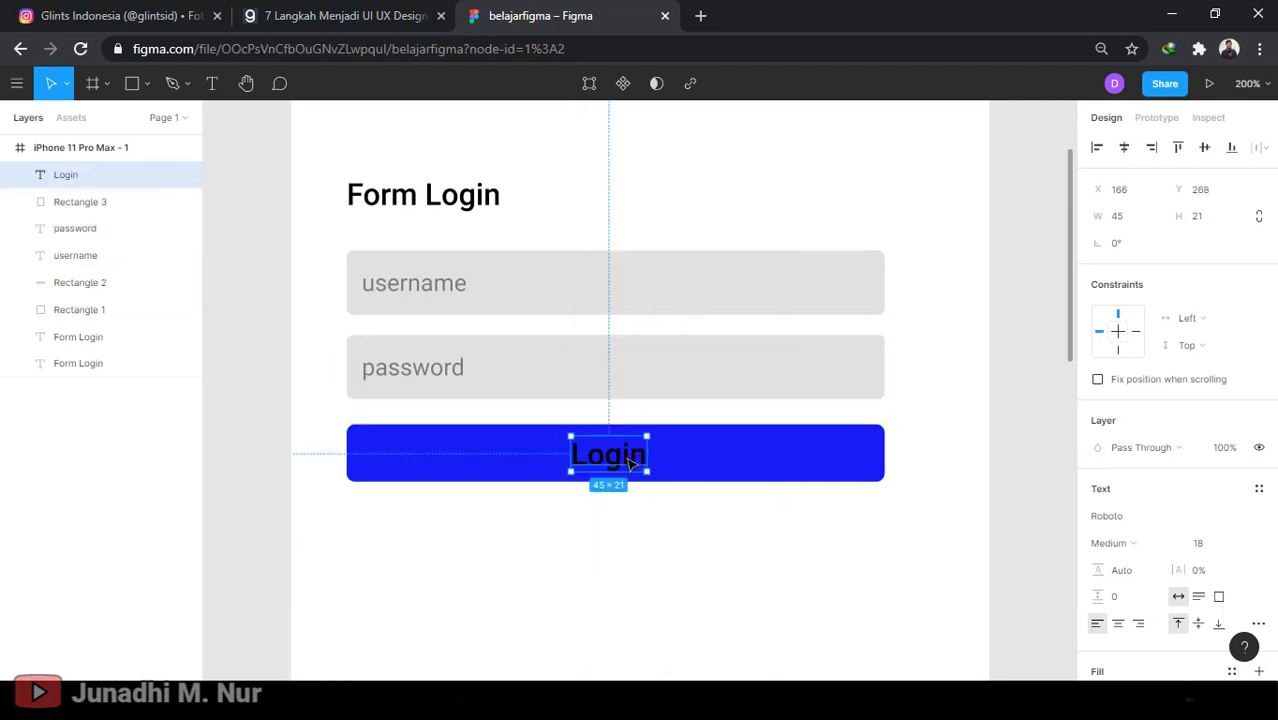
# Color the Login text white (FFFFFF) and centre it horizontally on the blue button
pyautogui.doubleClick(632, 461)
pyautogui.scroll(-2, 1115, 523)
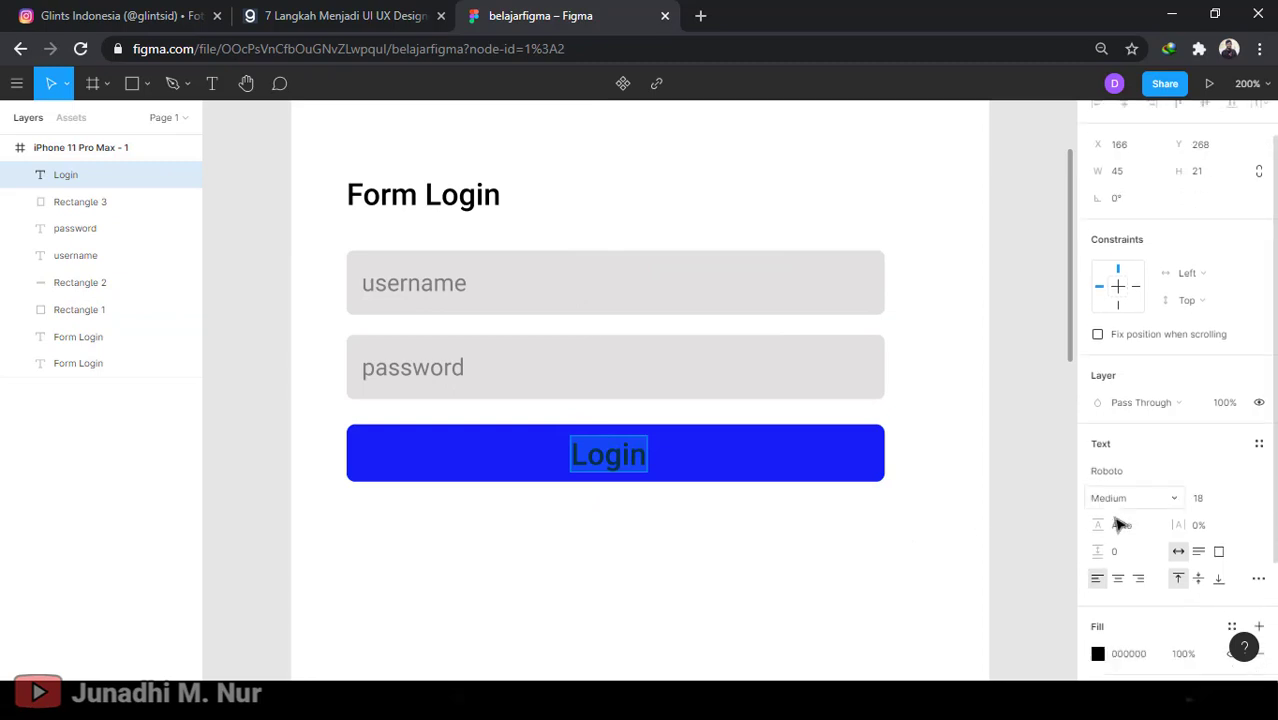
pyautogui.click(1098, 605)
pyautogui.moveTo(947, 330); pyautogui.dragTo(874, 258)
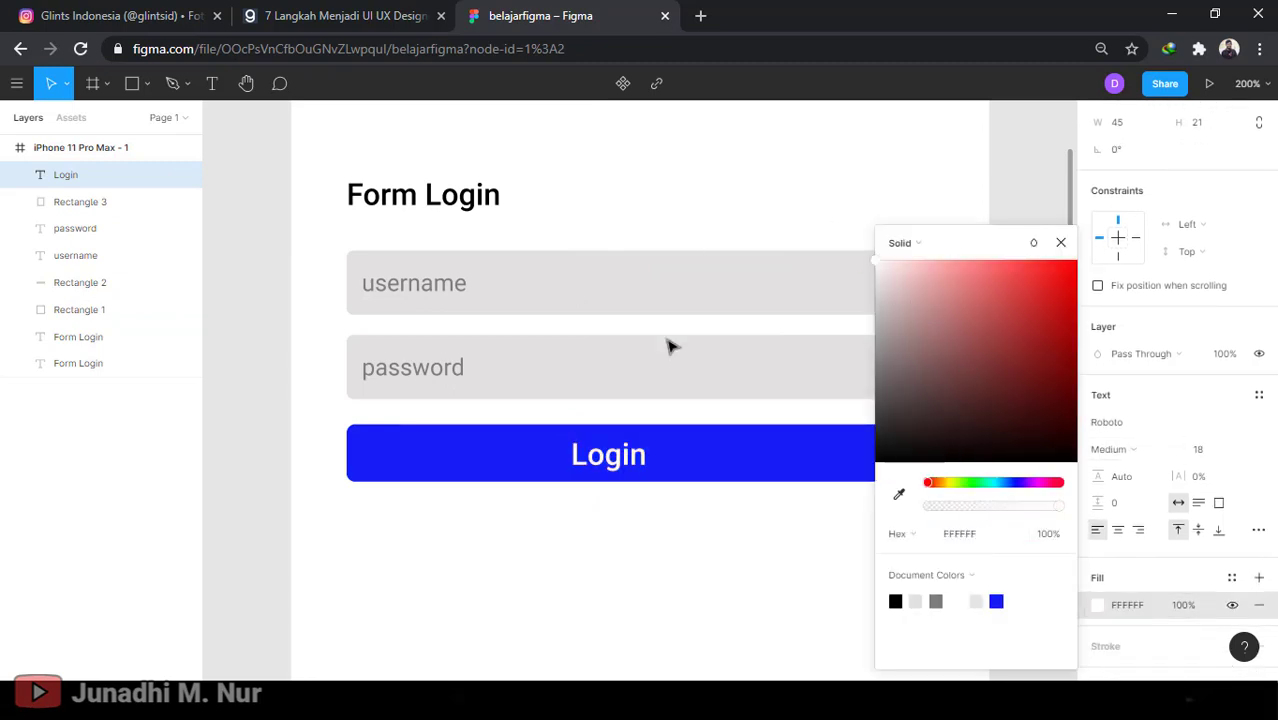
pyautogui.click(731, 584)
pyautogui.click(813, 549)
pyautogui.moveTo(602, 454); pyautogui.dragTo(609, 456)
pyautogui.click(676, 561)
# Look over the login form in the phone frame, checking the heading, both fields and the Login button
pyautogui.scroll(-5, 760, 485)
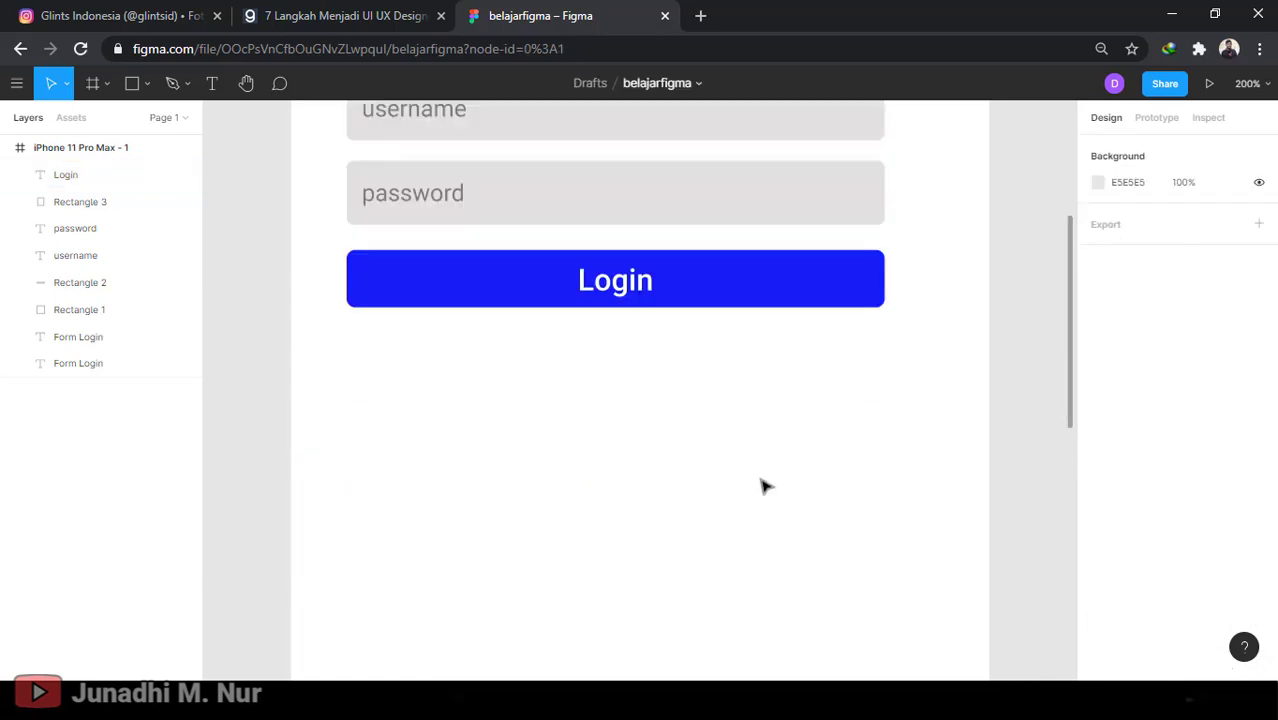
pyautogui.scroll(5, 765, 485)
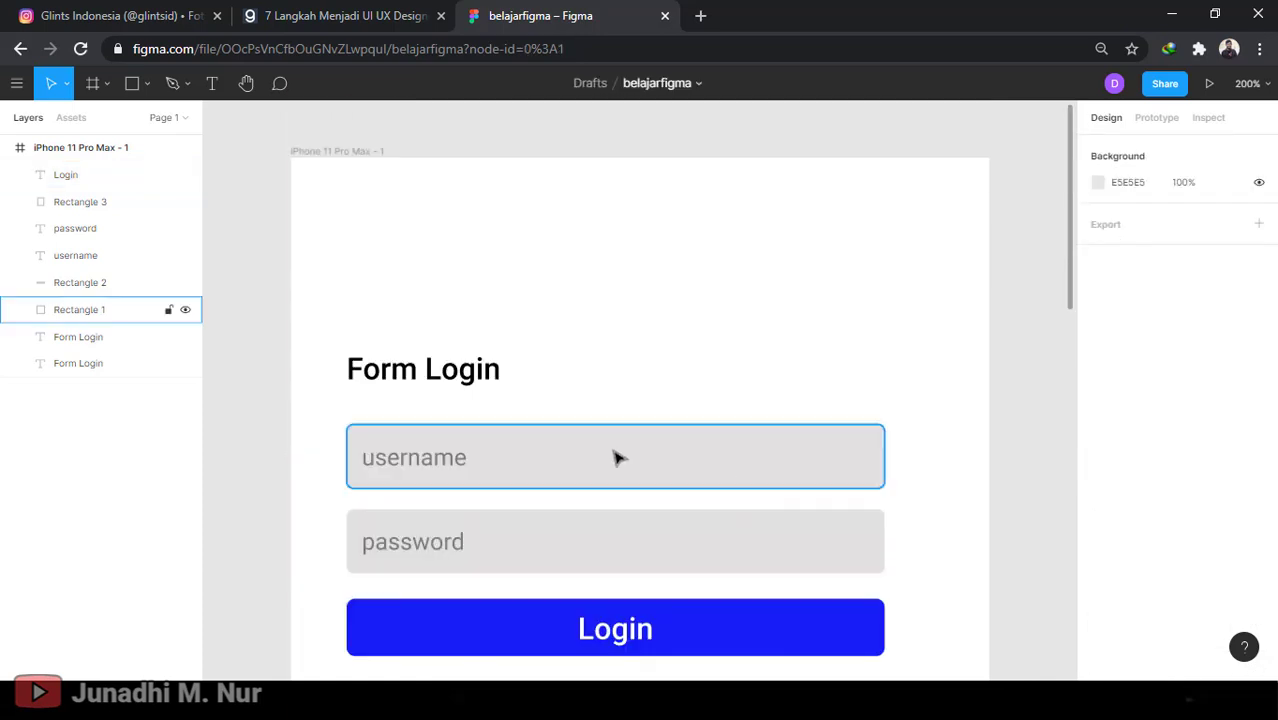
pyautogui.click(421, 377)
pyautogui.press('alt')
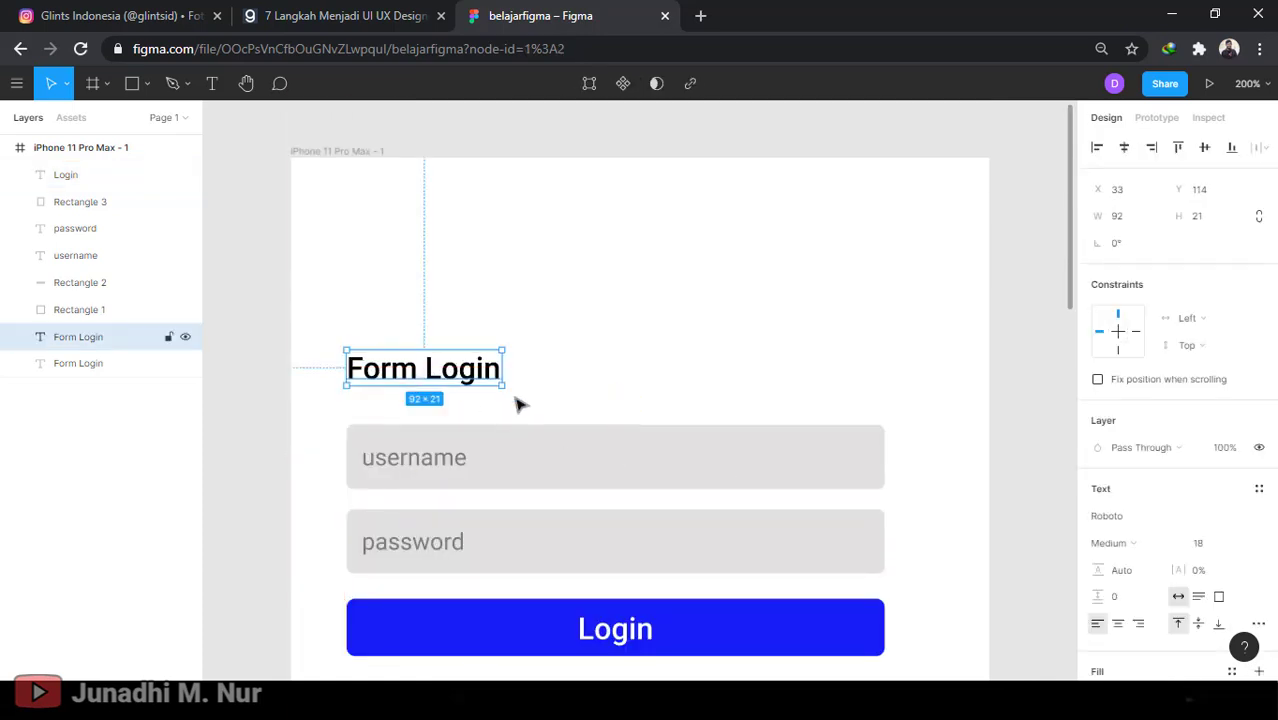
pyautogui.click(713, 326)
pyautogui.scroll(-4, 725, 335)
pyautogui.scroll(-6, 706, 572)
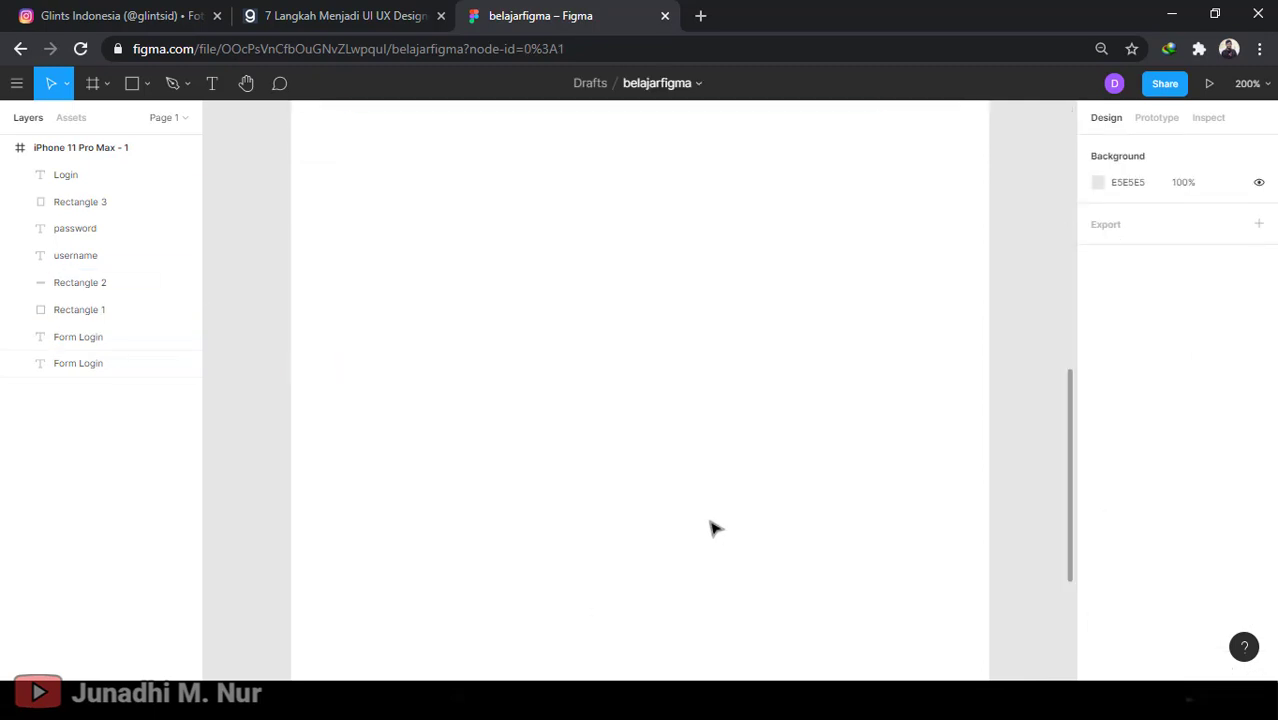
pyautogui.scroll(6, 713, 522)
pyautogui.scroll(1, 719, 520)
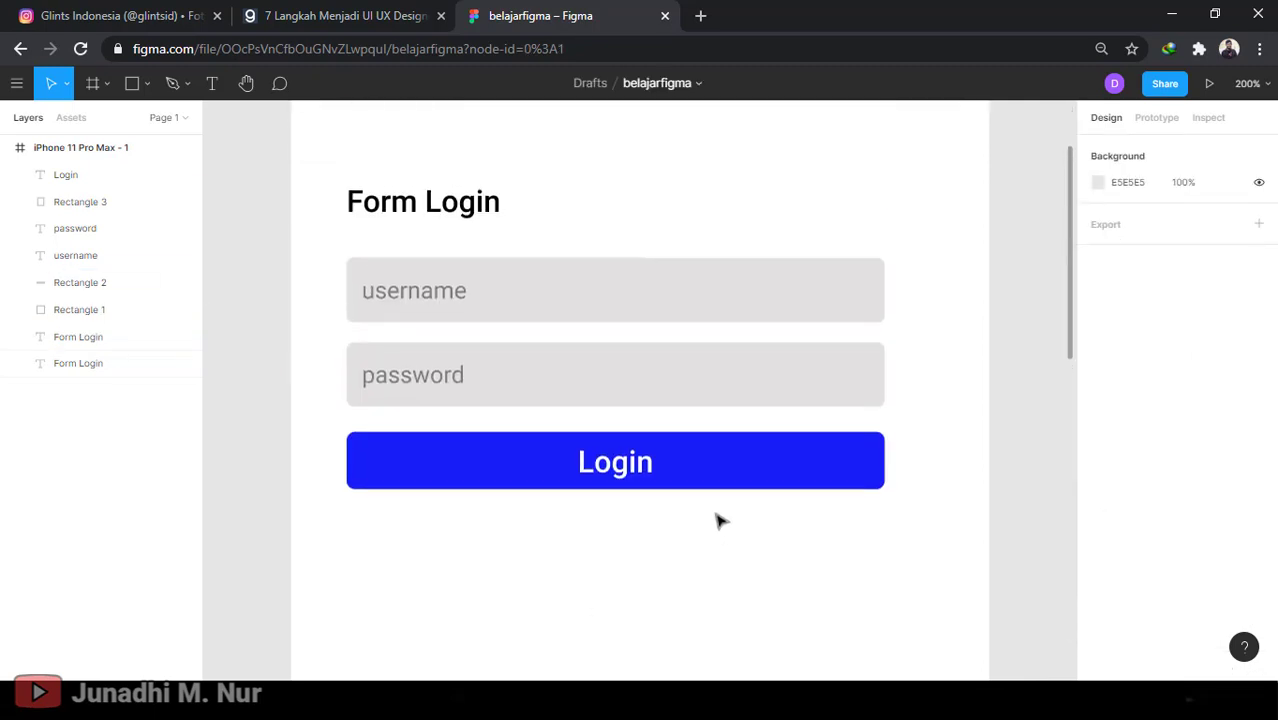
pyautogui.scroll(5, 781, 588)
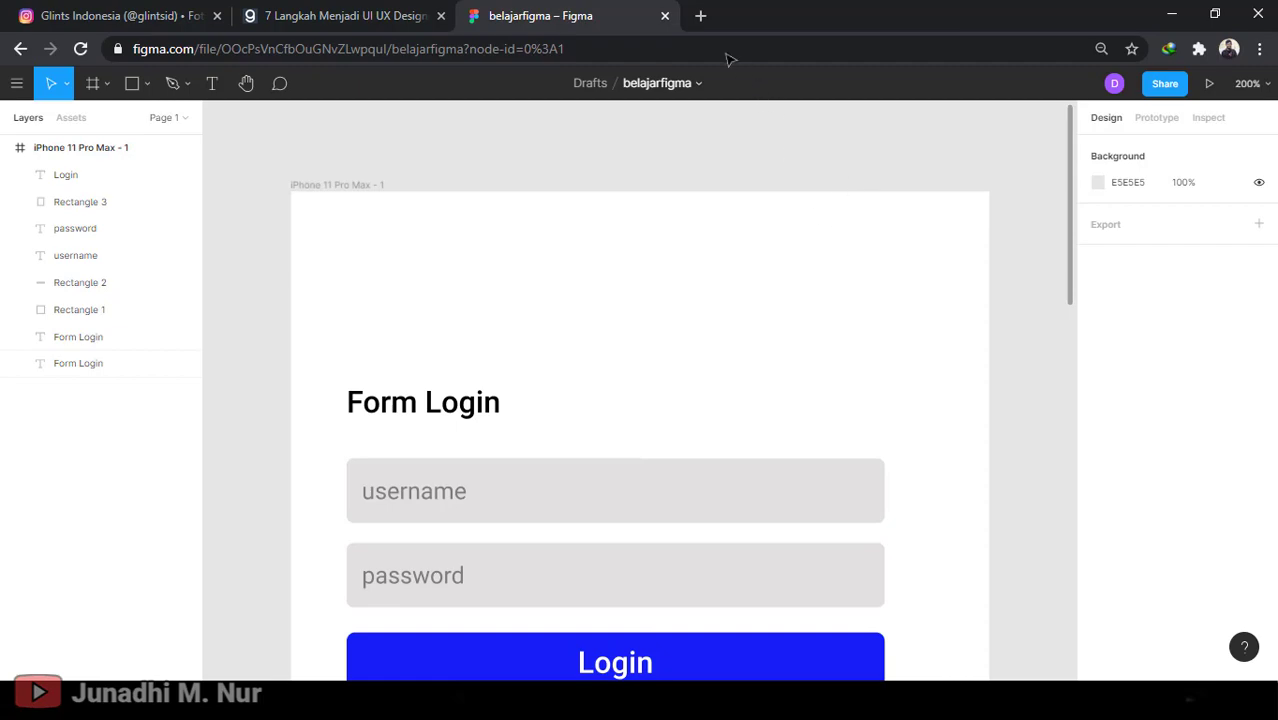
# Search Google for ui kit ios figma in a new browser tab
pyautogui.hotkey('ctrl', 't')
pyautogui.write('u')
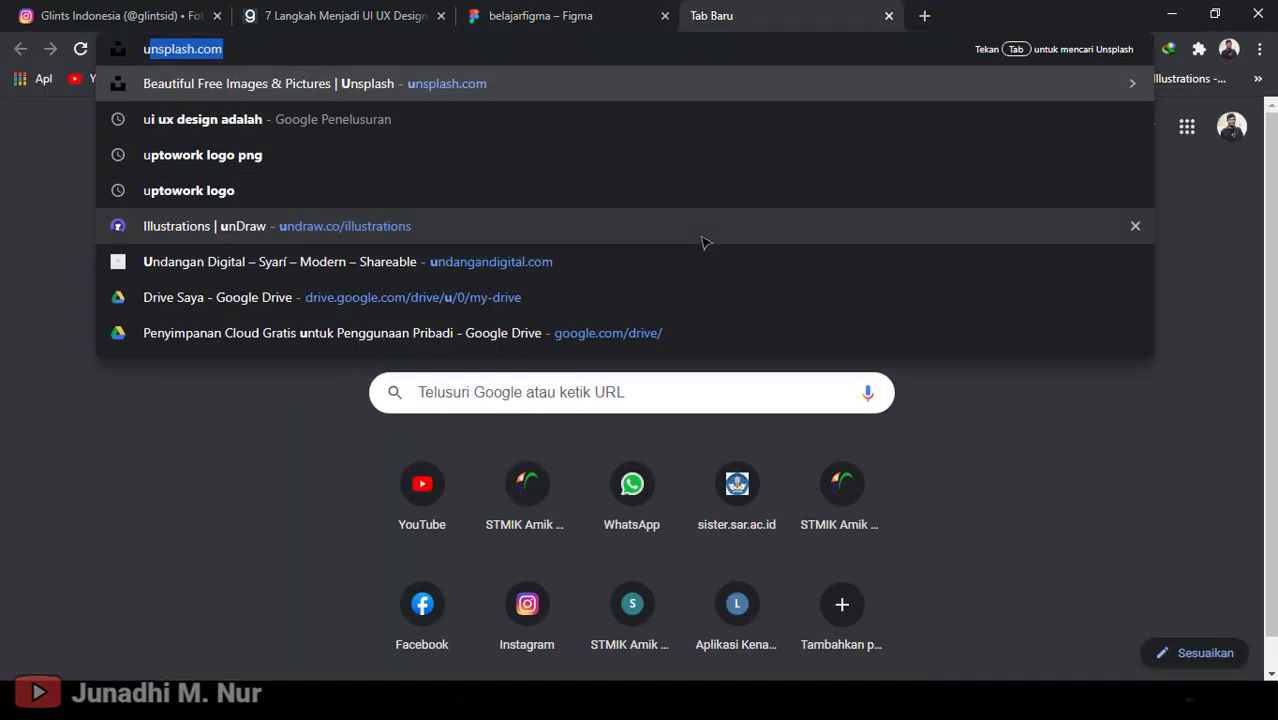
pyautogui.write('i ki')
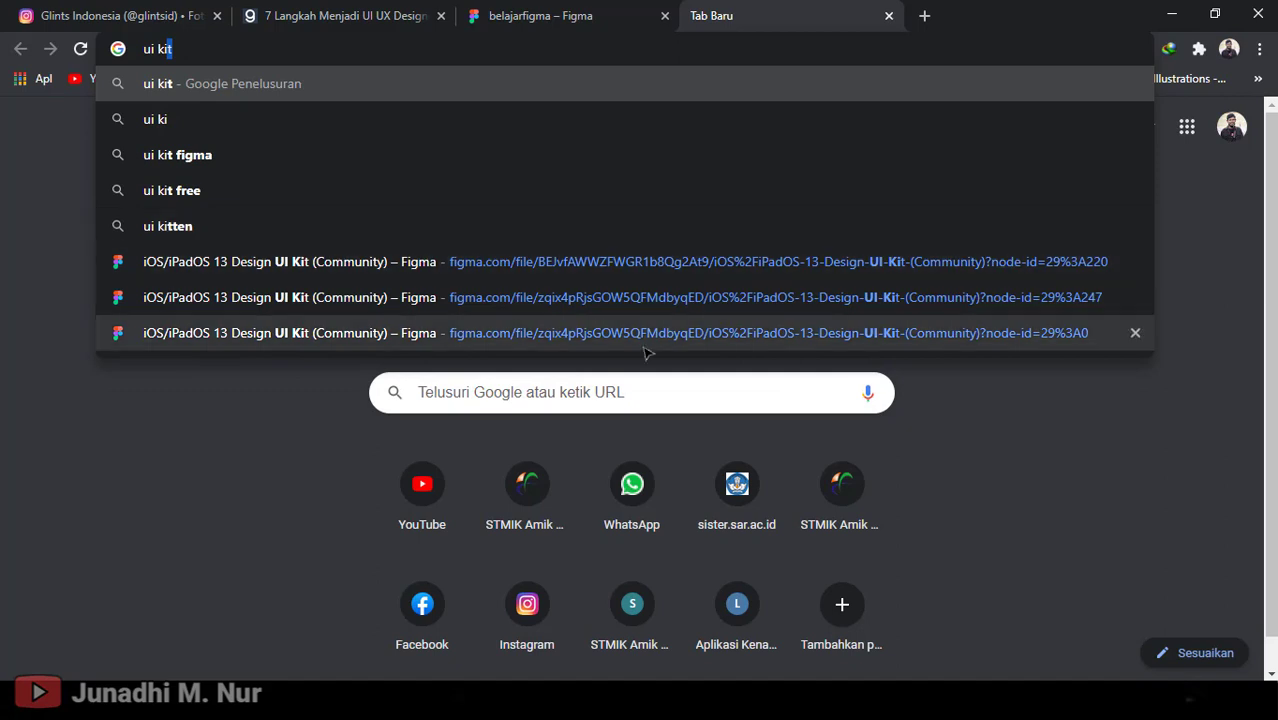
pyautogui.write('t io')
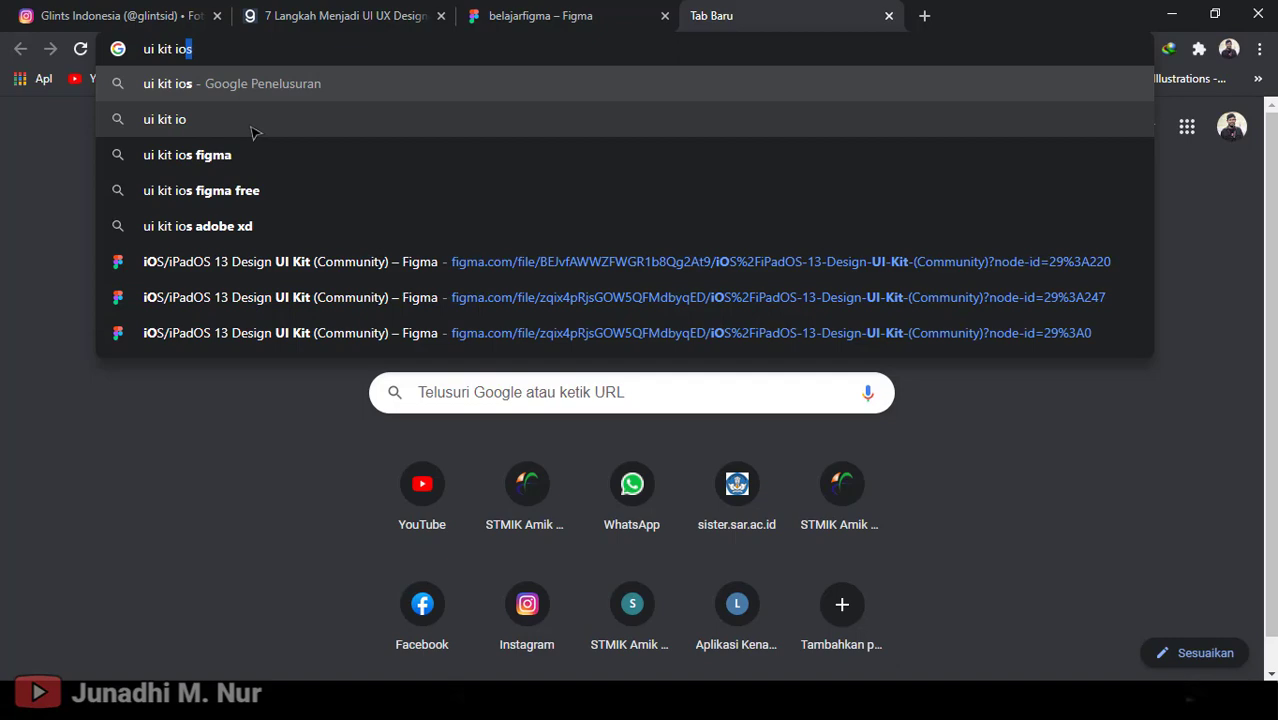
pyautogui.press('Down')
pyautogui.press('Down')
pyautogui.press('Return')
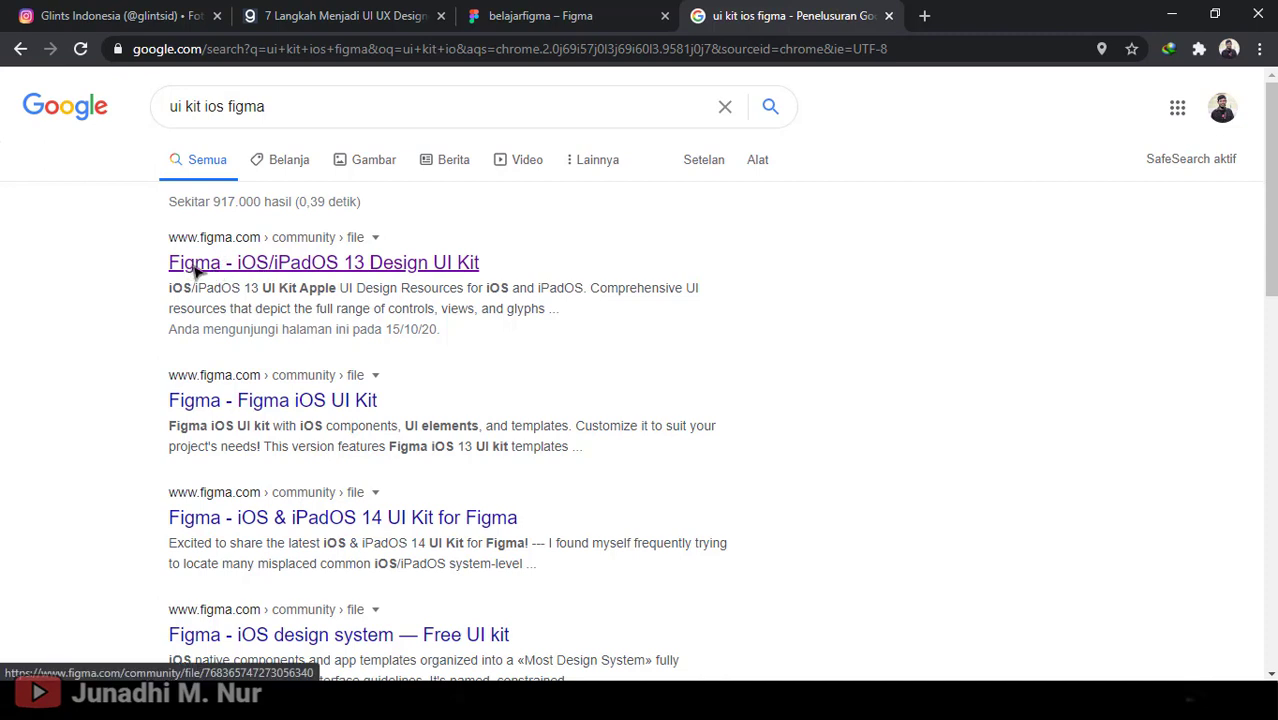
# Open the iOS/iPadOS 13 Design UI Kit community page, duplicate the kit to the drafts, and close the community page
pyautogui.click(313, 265)
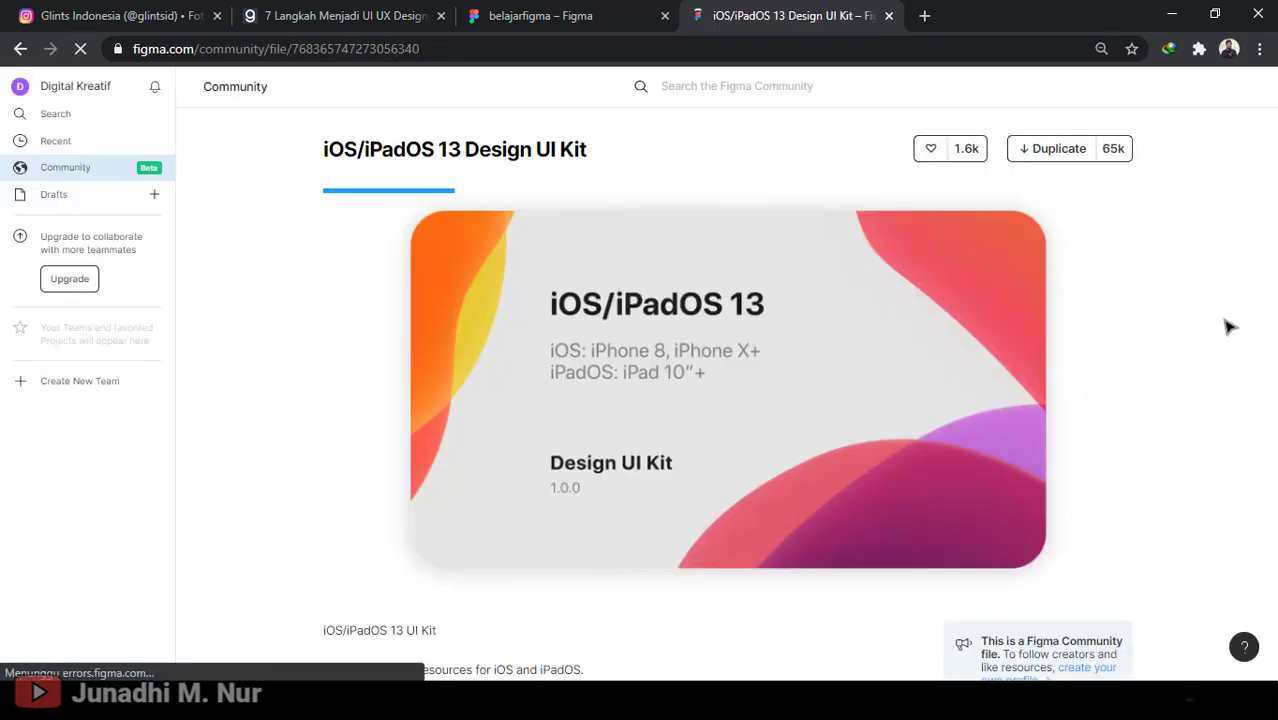
pyautogui.click(1058, 150)
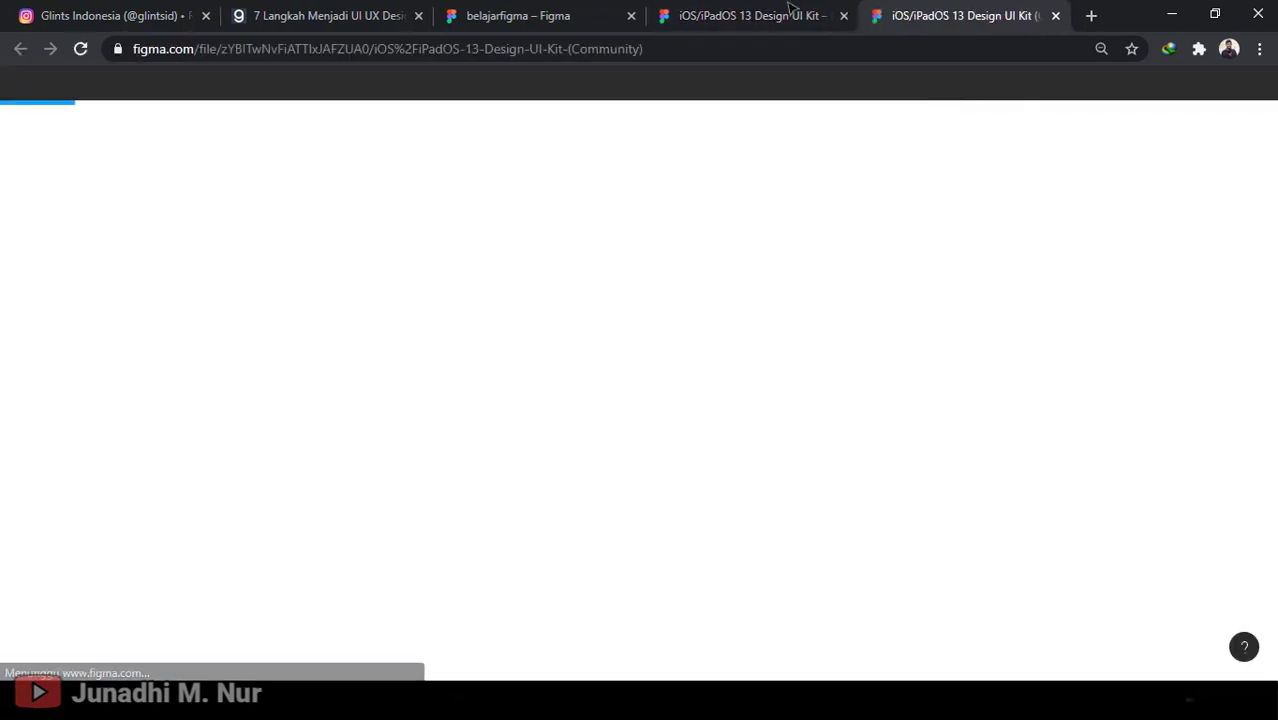
pyautogui.click(789, 12)
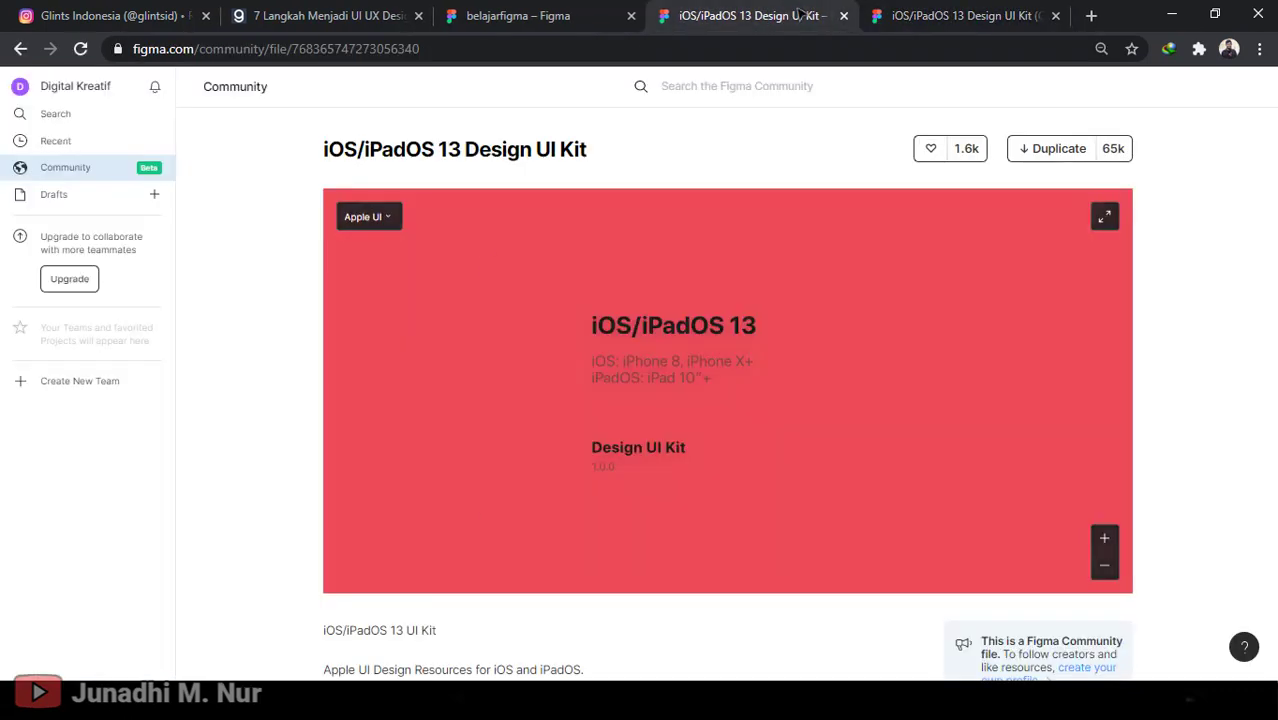
pyautogui.click(843, 15)
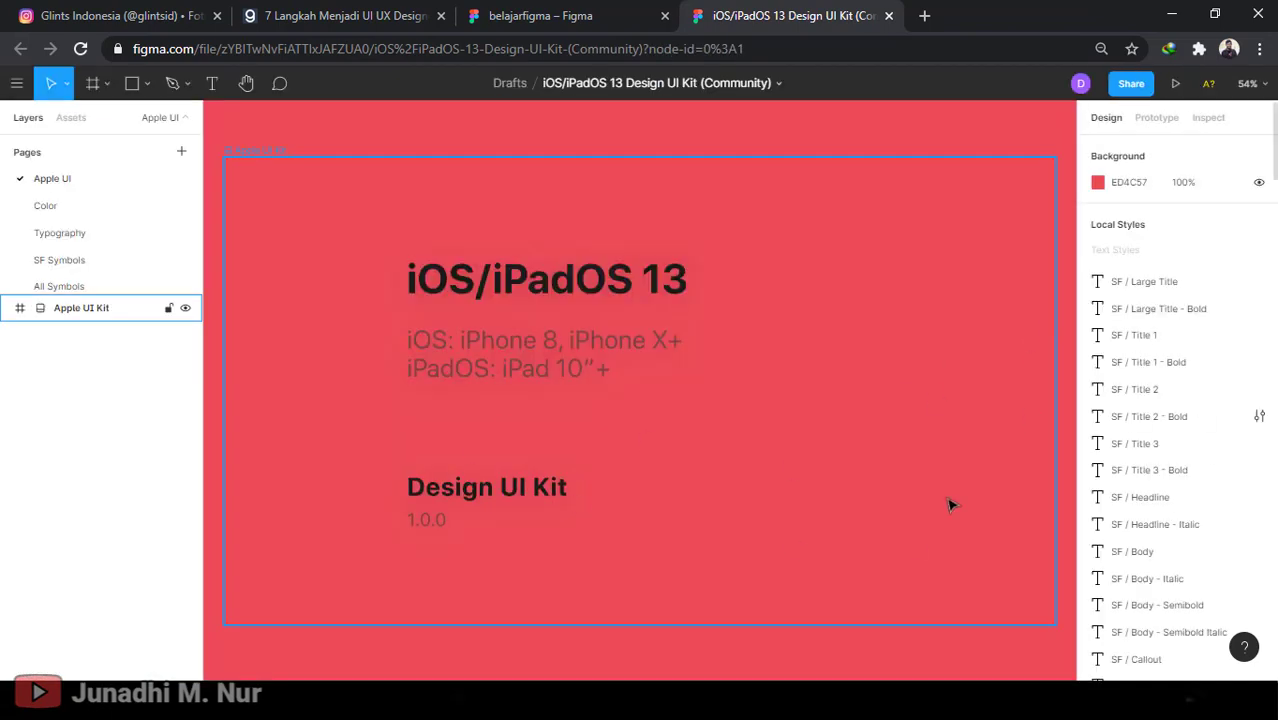
# Enlarge the page list of the duplicated UI kit and open its All Symbols page
pyautogui.scroll(-3, 847, 450)
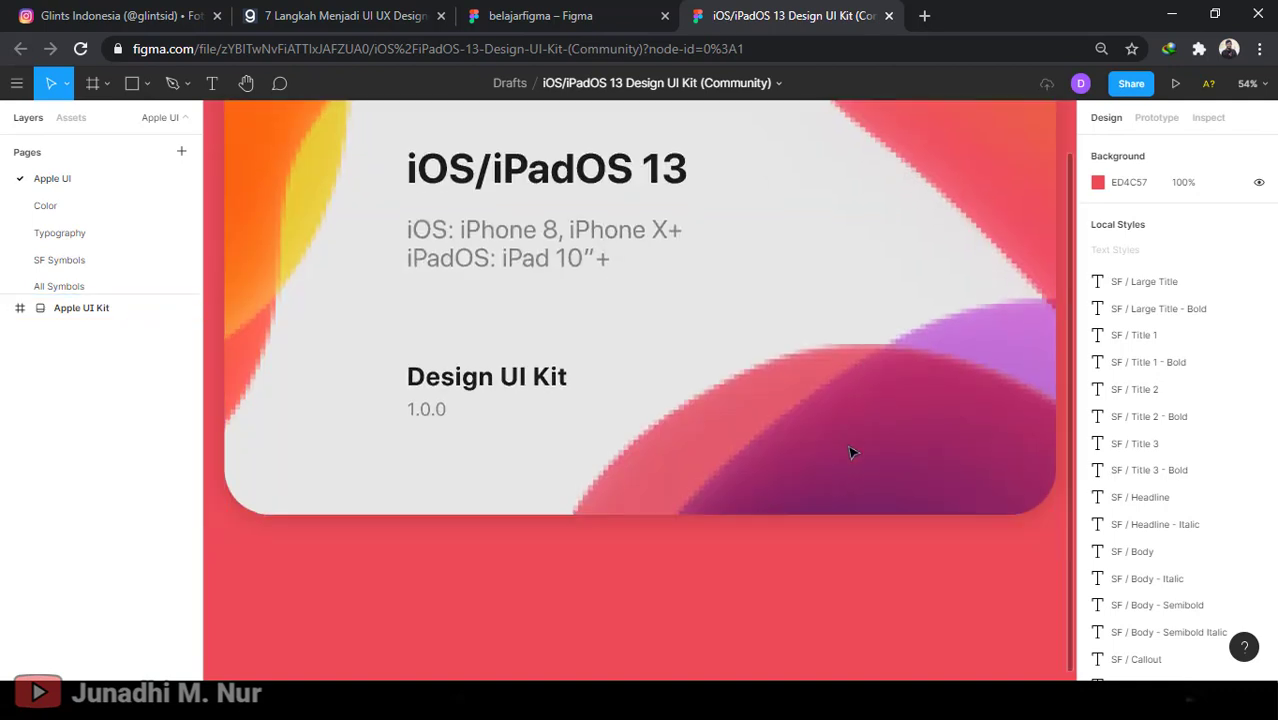
pyautogui.scroll(-6, 849, 452)
pyautogui.scroll(6, 700, 440)
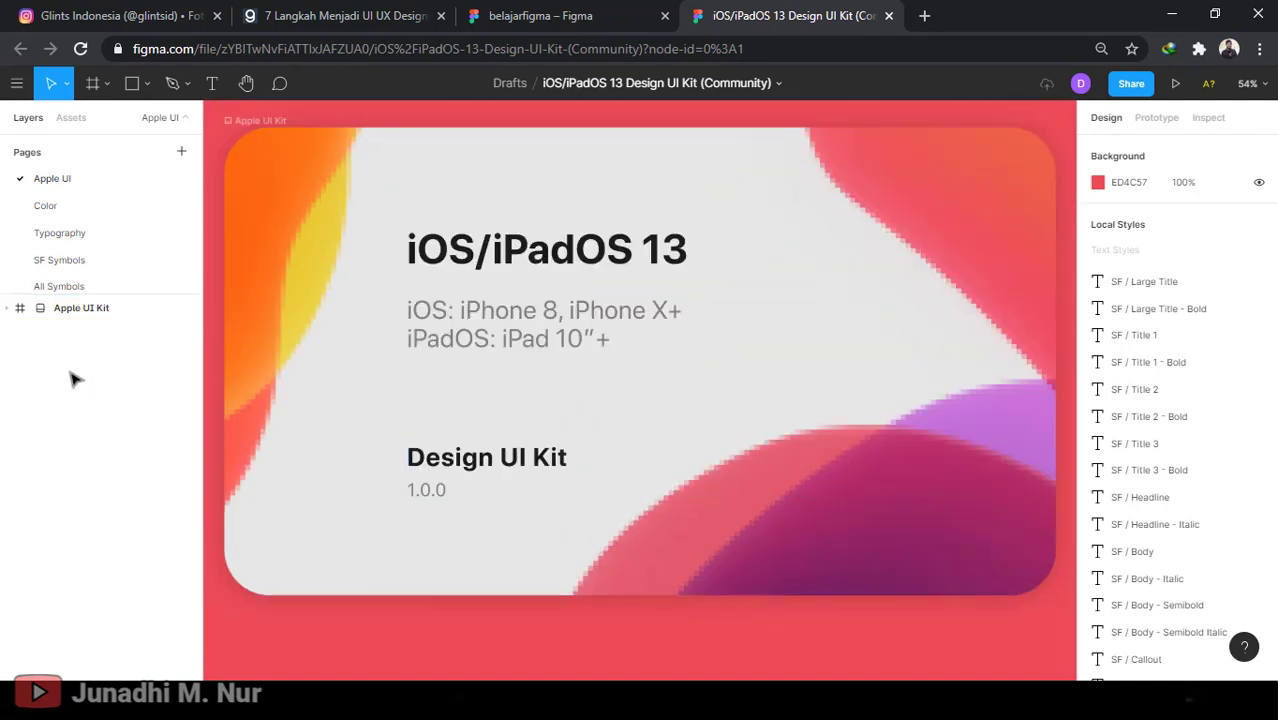
pyautogui.click(40, 300)
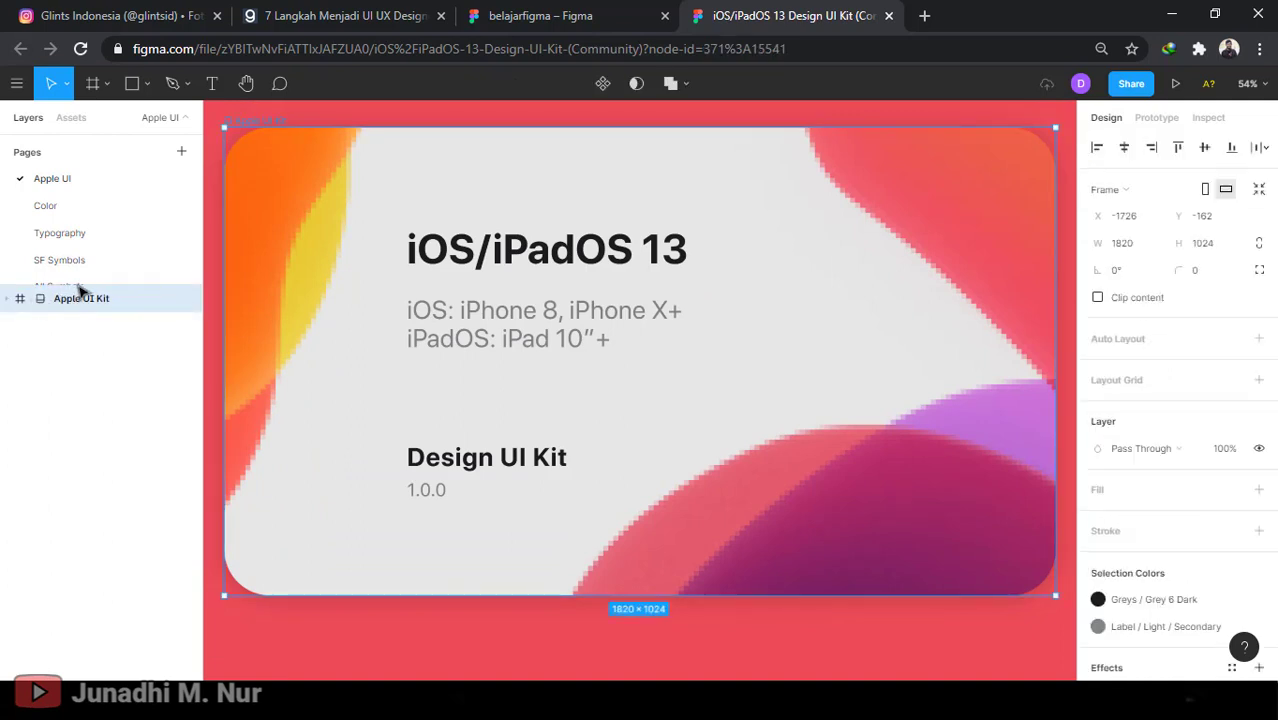
pyautogui.moveTo(80, 290); pyautogui.dragTo(68, 334)
pyautogui.doubleClick(62, 287)
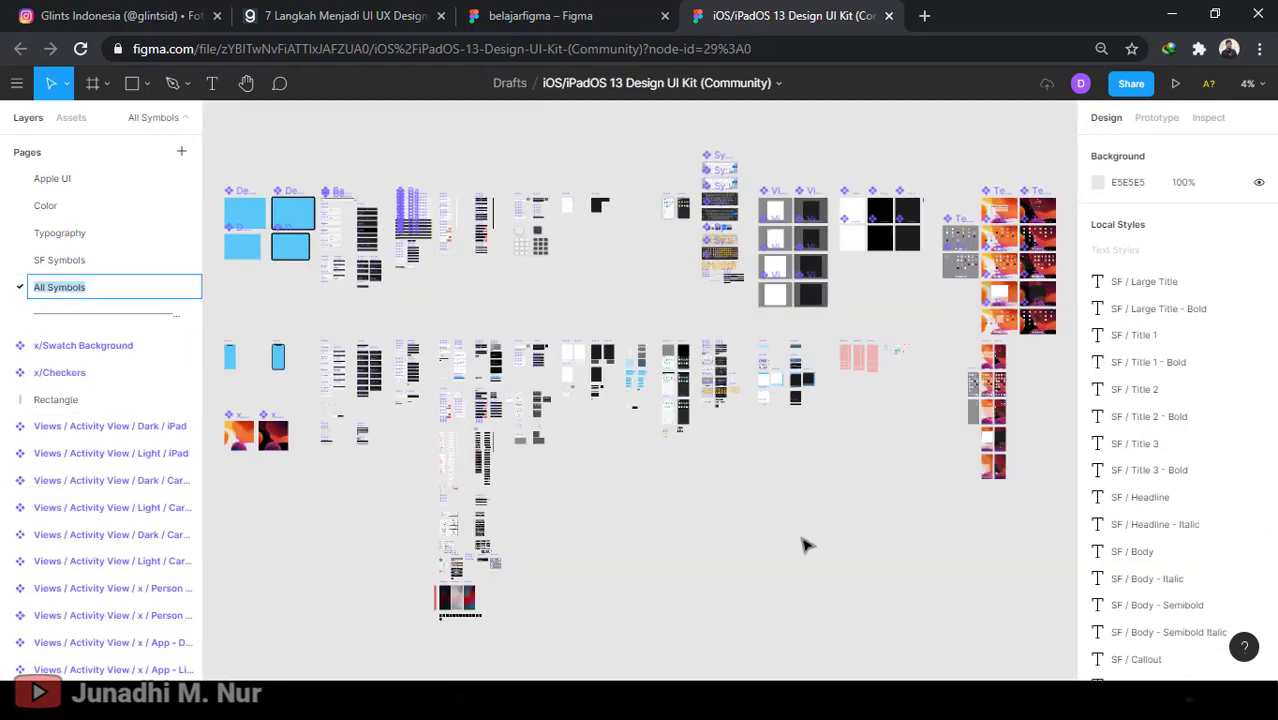
# Look through the All Symbols page, from the iMessage layout guides across to the iPhone template screens
pyautogui.press('Return')
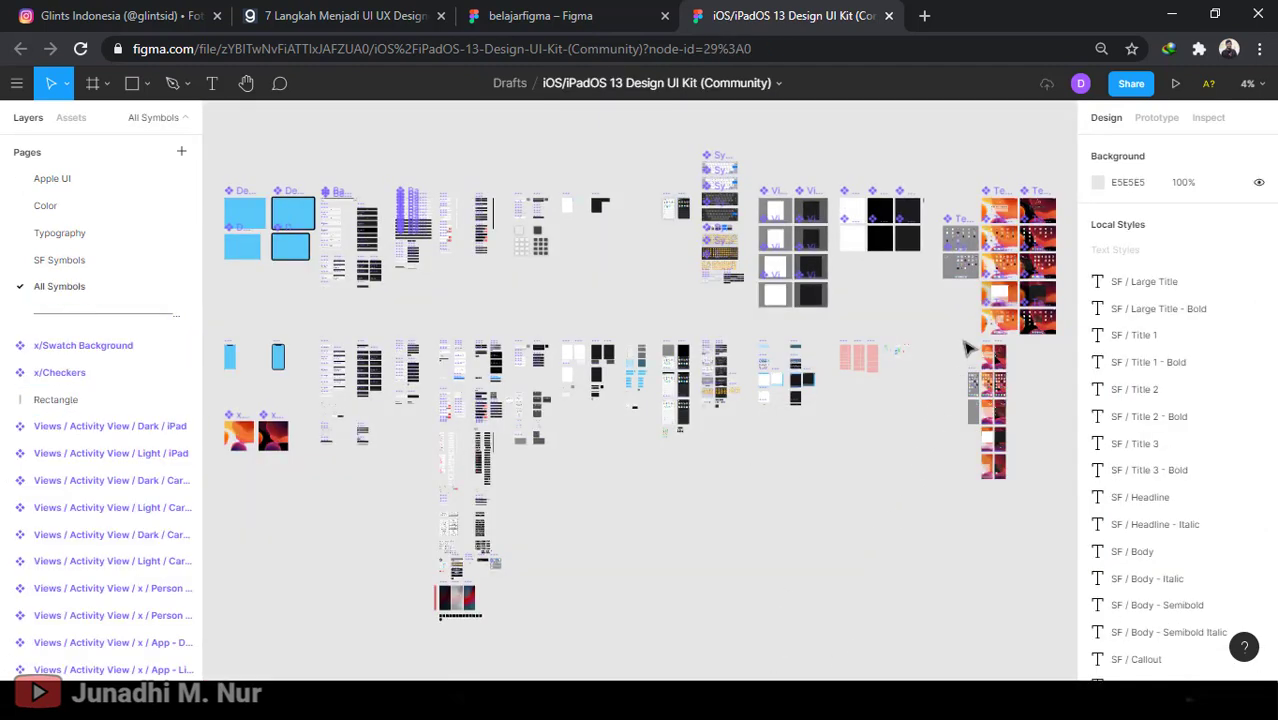
pyautogui.moveTo(966, 348); pyautogui.dragTo(1050, 541)
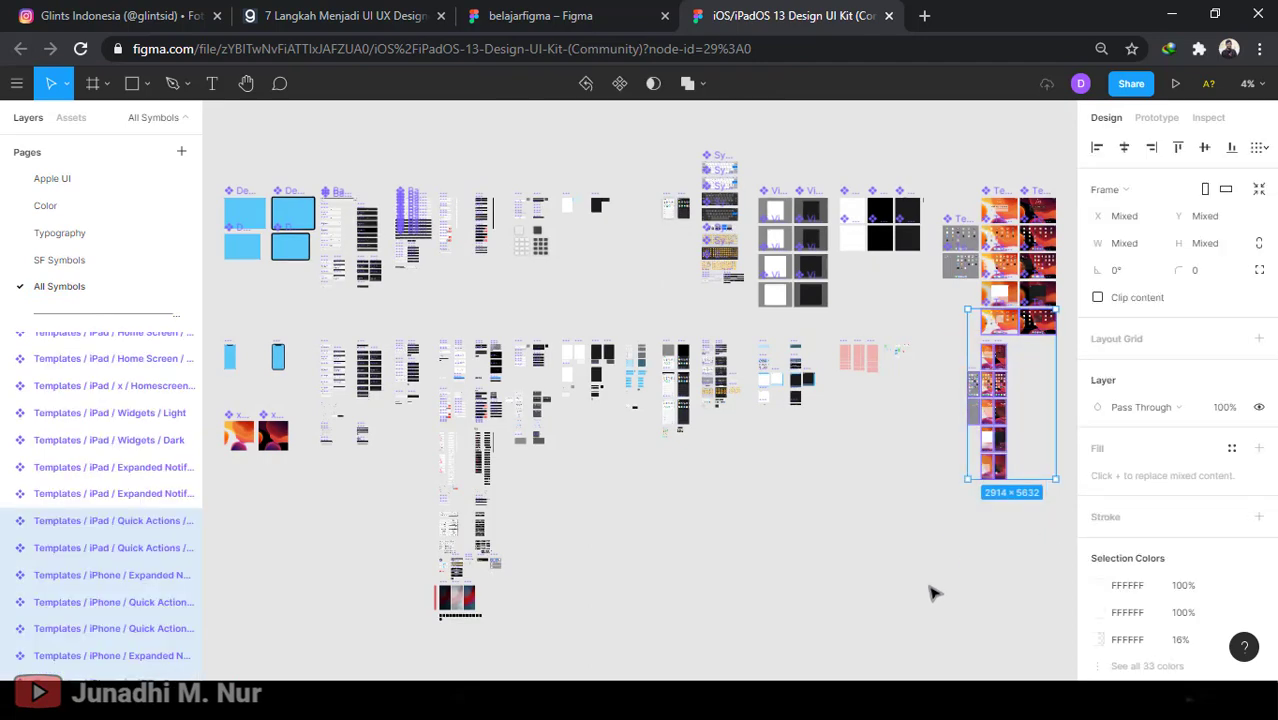
pyautogui.scroll(6, 930, 593)
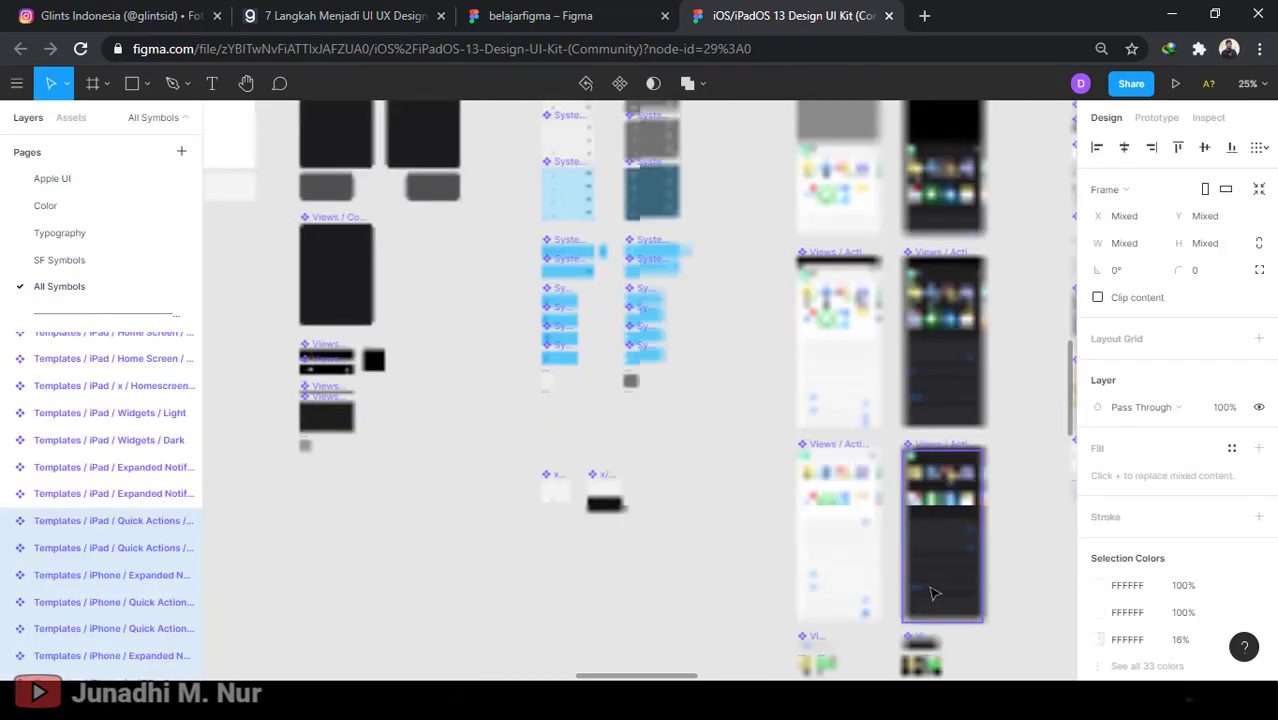
pyautogui.moveTo(688, 676); pyautogui.dragTo(940, 677)
pyautogui.click(1248, 83)
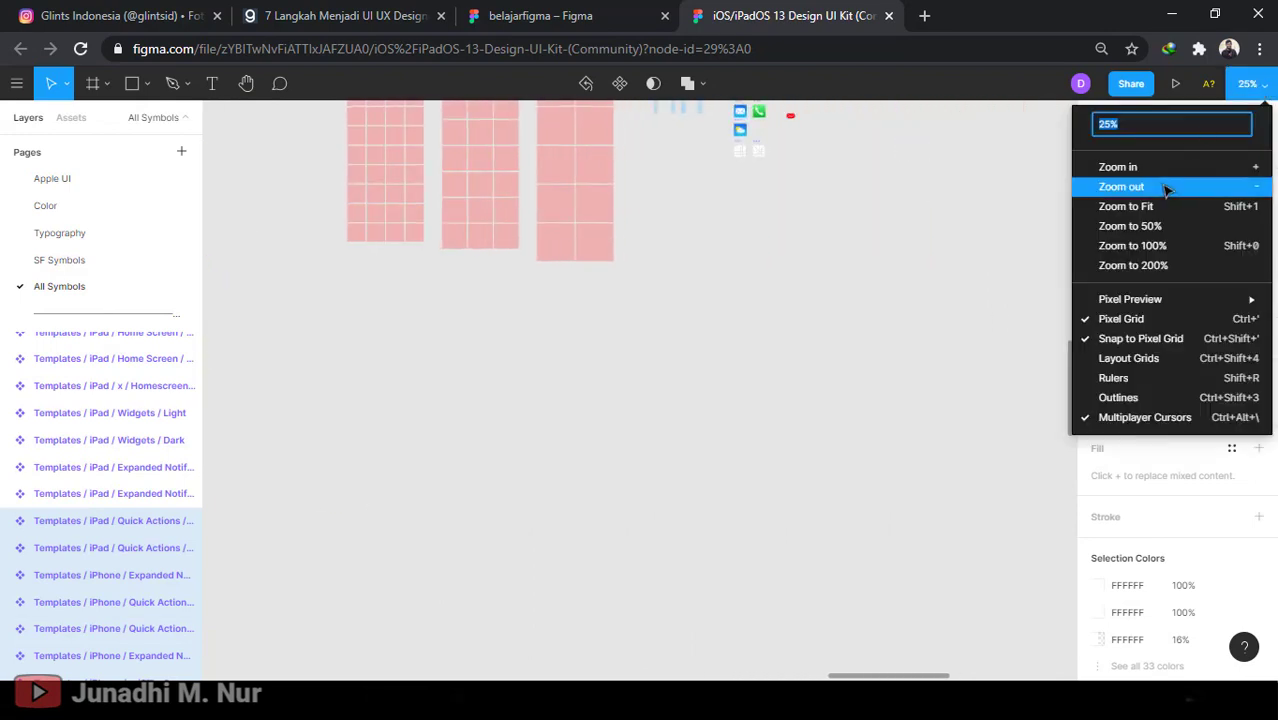
pyautogui.click(850, 314)
pyautogui.scroll(3, 788, 390)
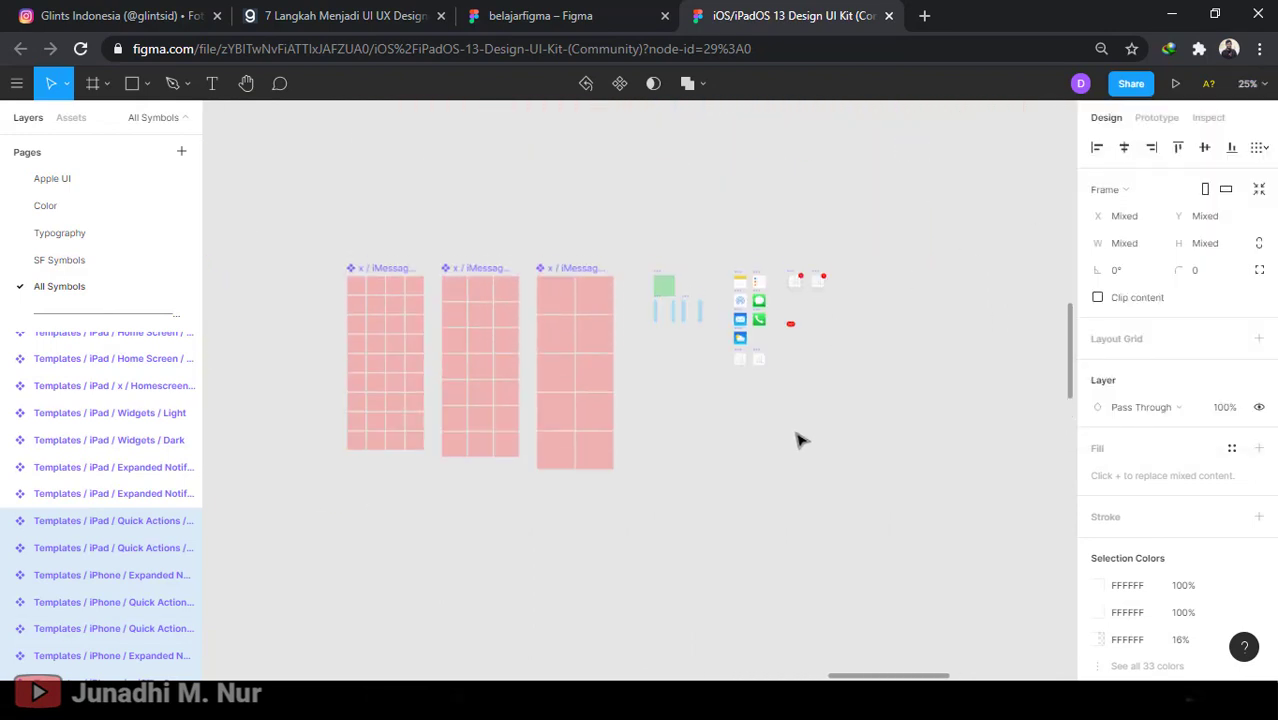
pyautogui.scroll(1, 799, 440)
pyautogui.moveTo(877, 678); pyautogui.dragTo(993, 678)
pyautogui.scroll(2, 820, 518)
pyautogui.scroll(-6, 820, 518)
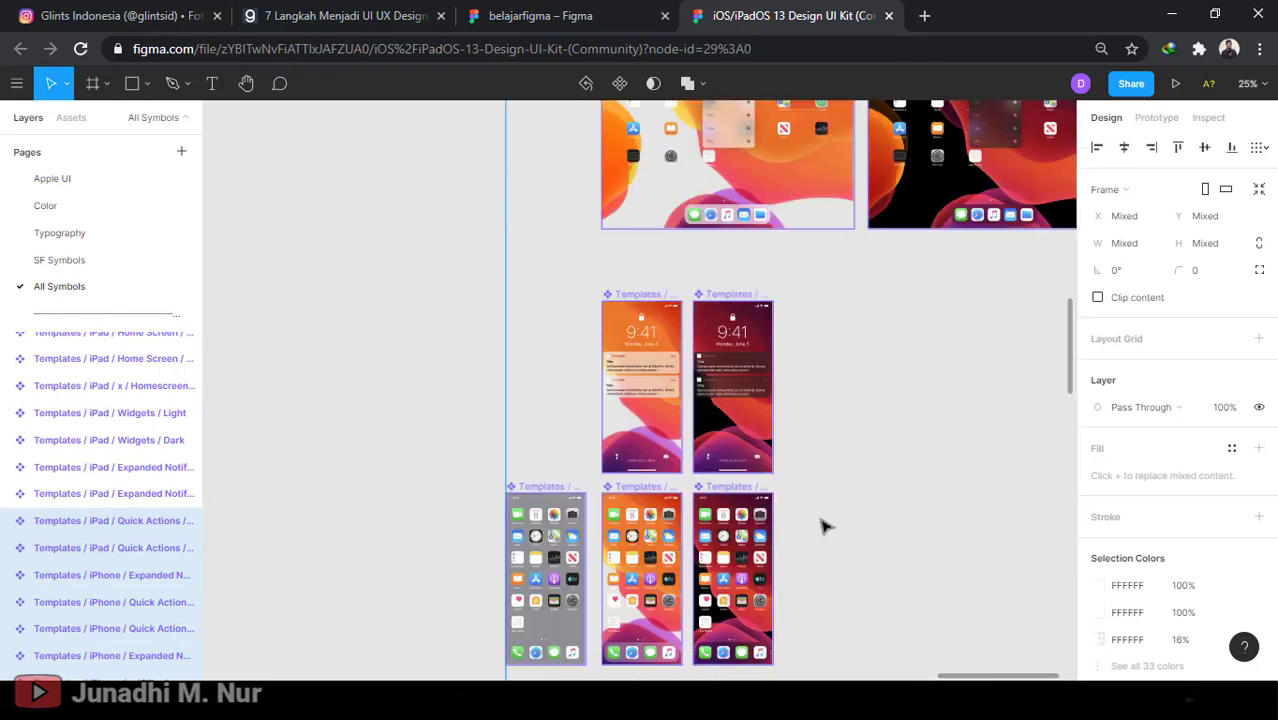
# Enlarge the view of the iPhone Home Screen templates to 50% and then 100%
pyautogui.click(1256, 88)
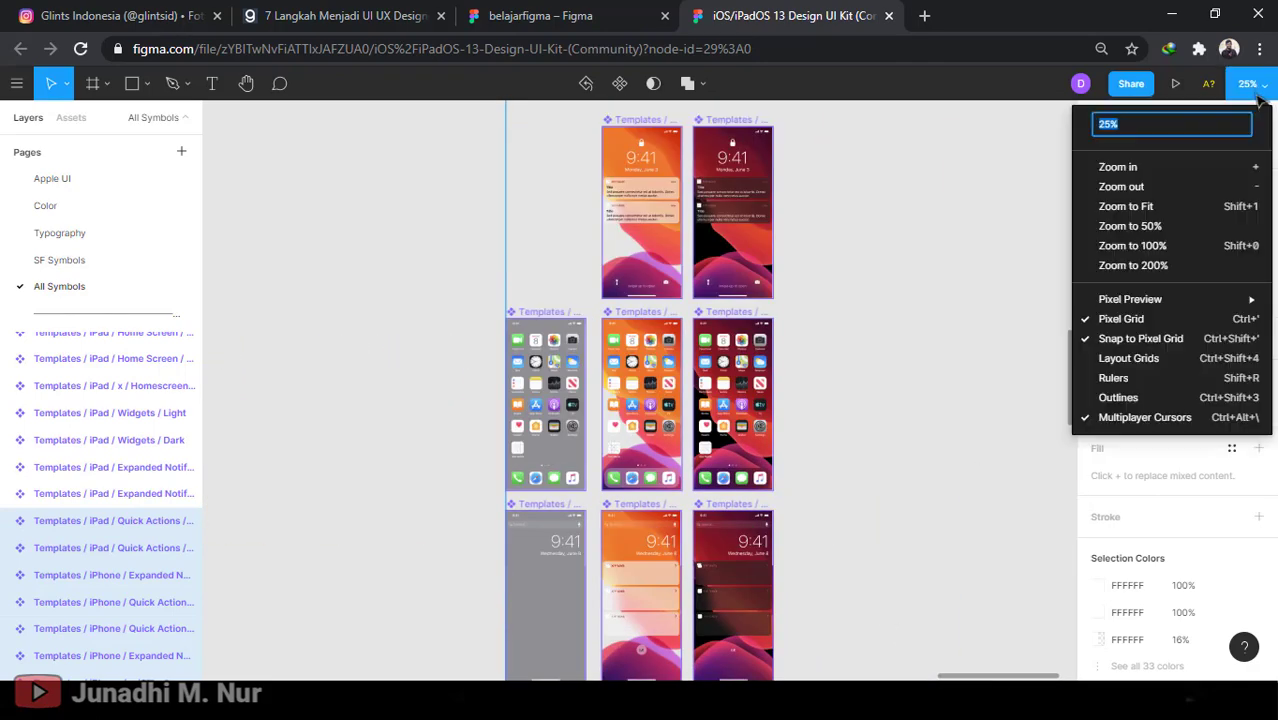
pyautogui.click(1155, 228)
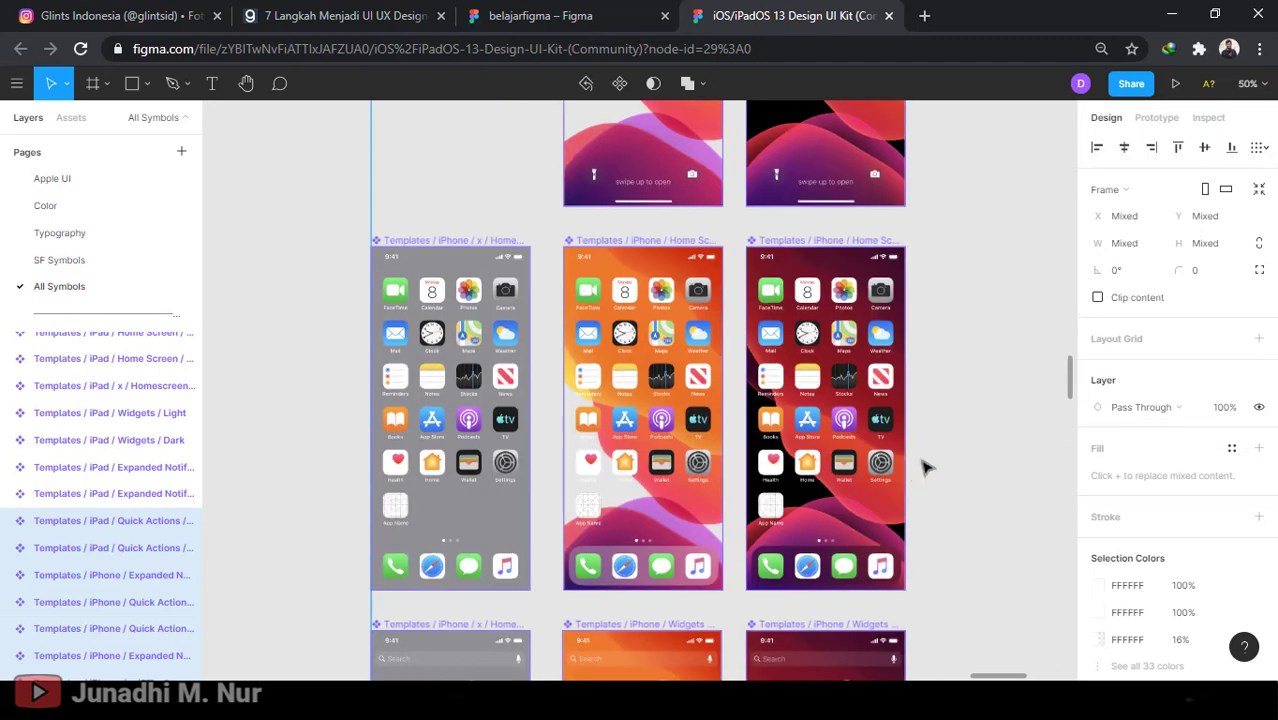
pyautogui.click(1248, 83)
pyautogui.click(1160, 245)
pyautogui.scroll(2, 802, 322)
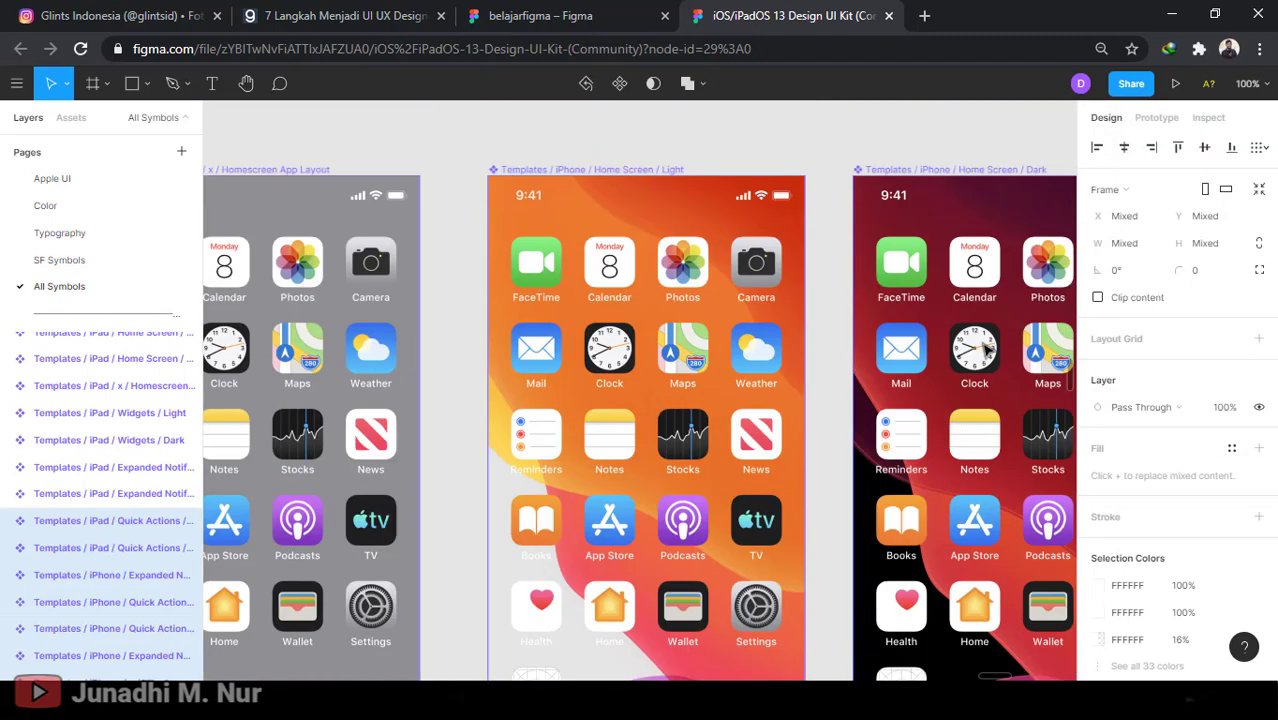
# Expand the light iPhone Home Screen template and examine its Springboard App Layout, Dock and Group layers
pyautogui.click(531, 222)
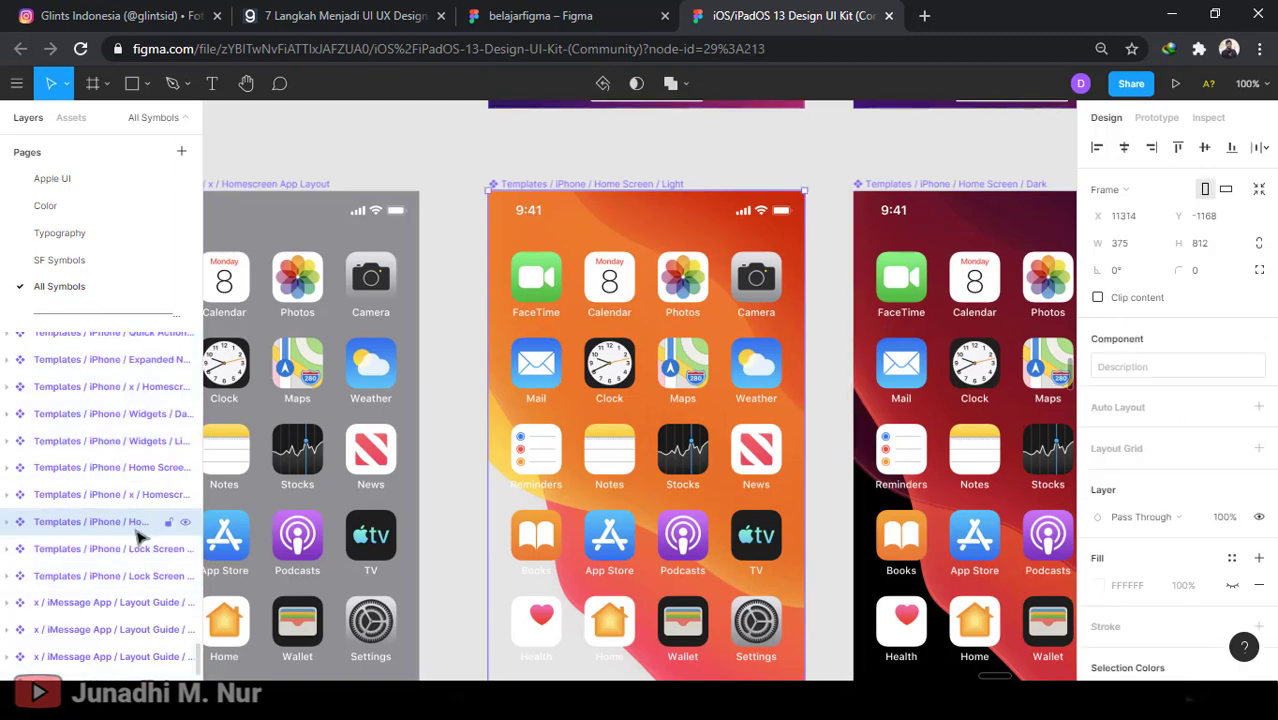
pyautogui.click(19, 522)
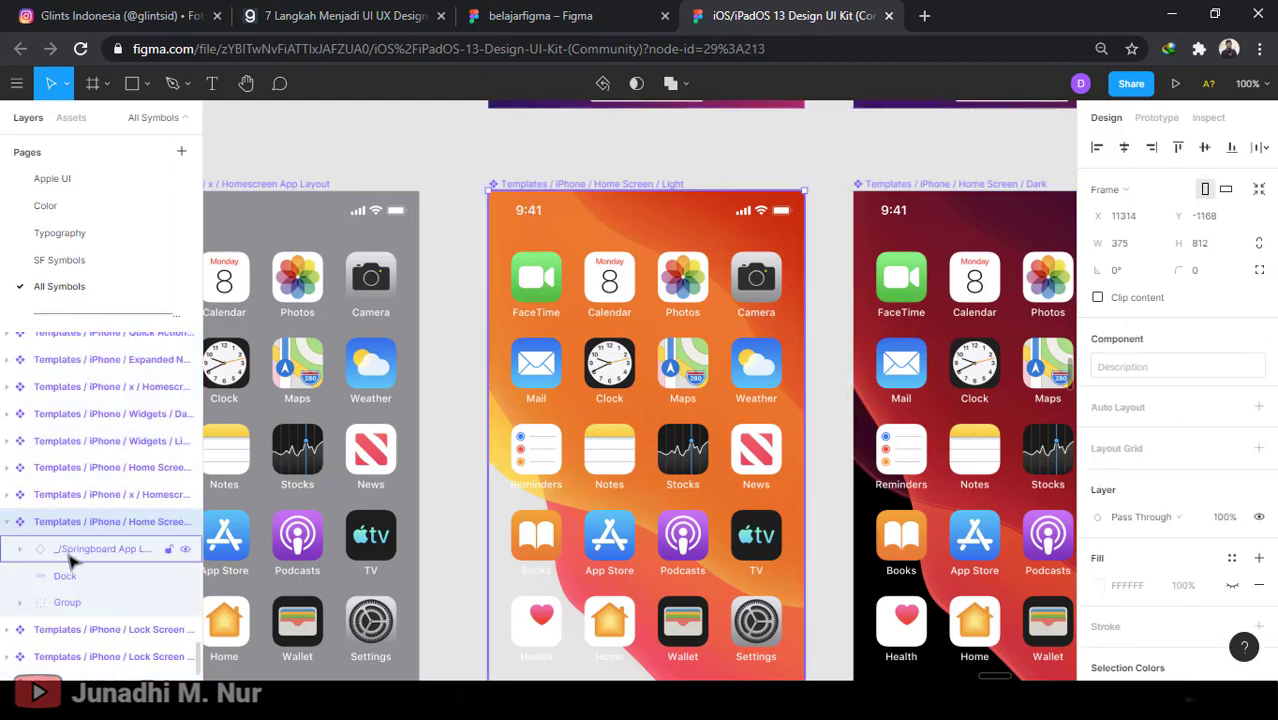
pyautogui.click(91, 553)
pyautogui.click(75, 577)
pyautogui.click(72, 601)
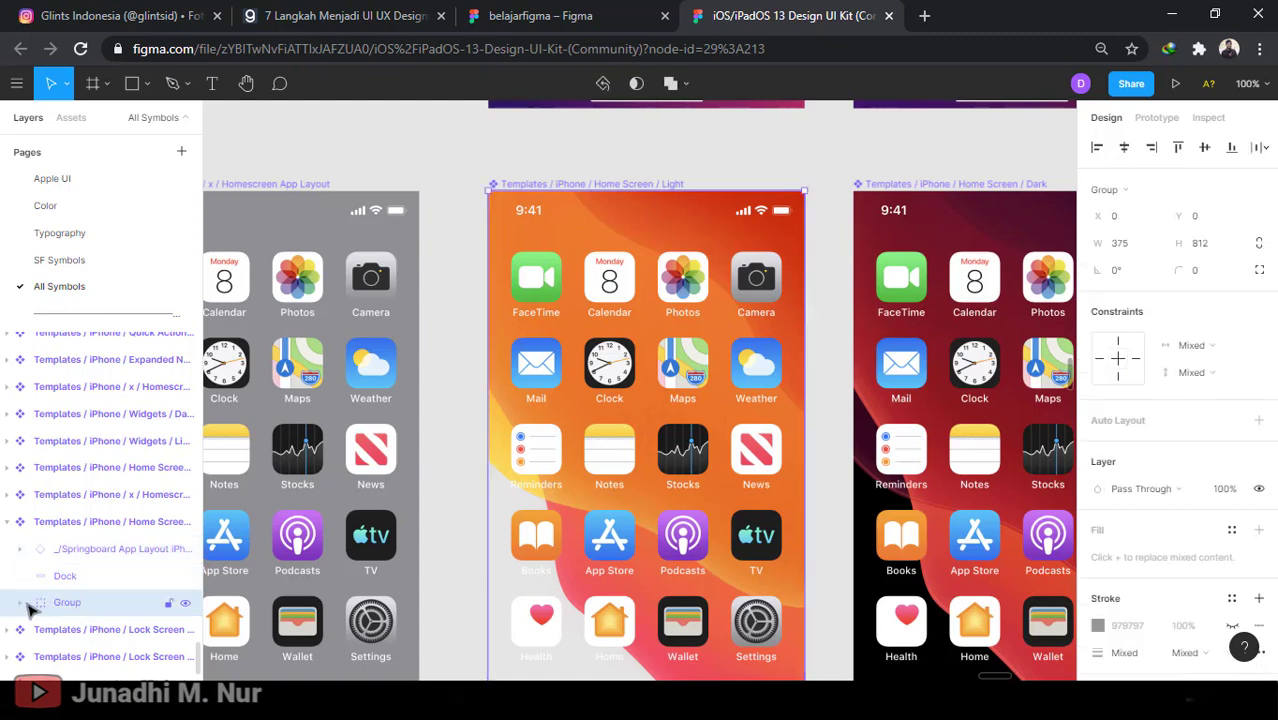
pyautogui.click(95, 549)
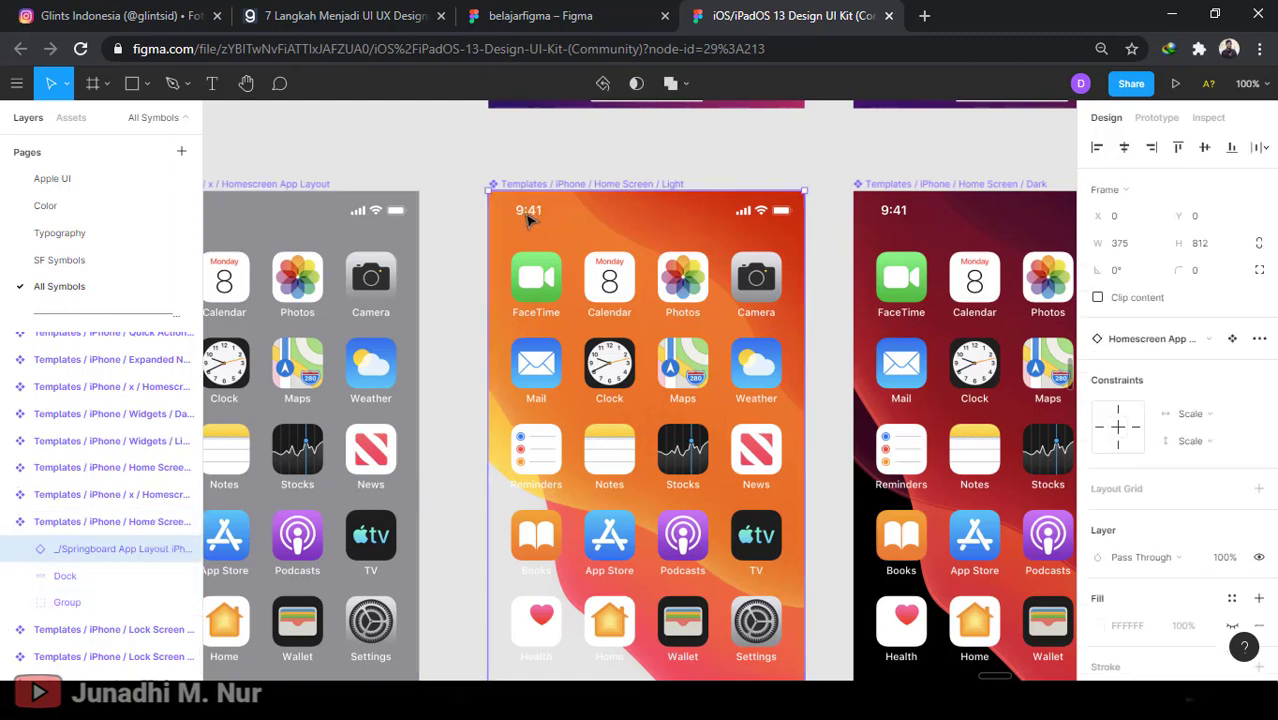
# Try moving the Wallpaper layer of the light iPhone Home Screen template and undo the move
pyautogui.scroll(-5, 836, 500)
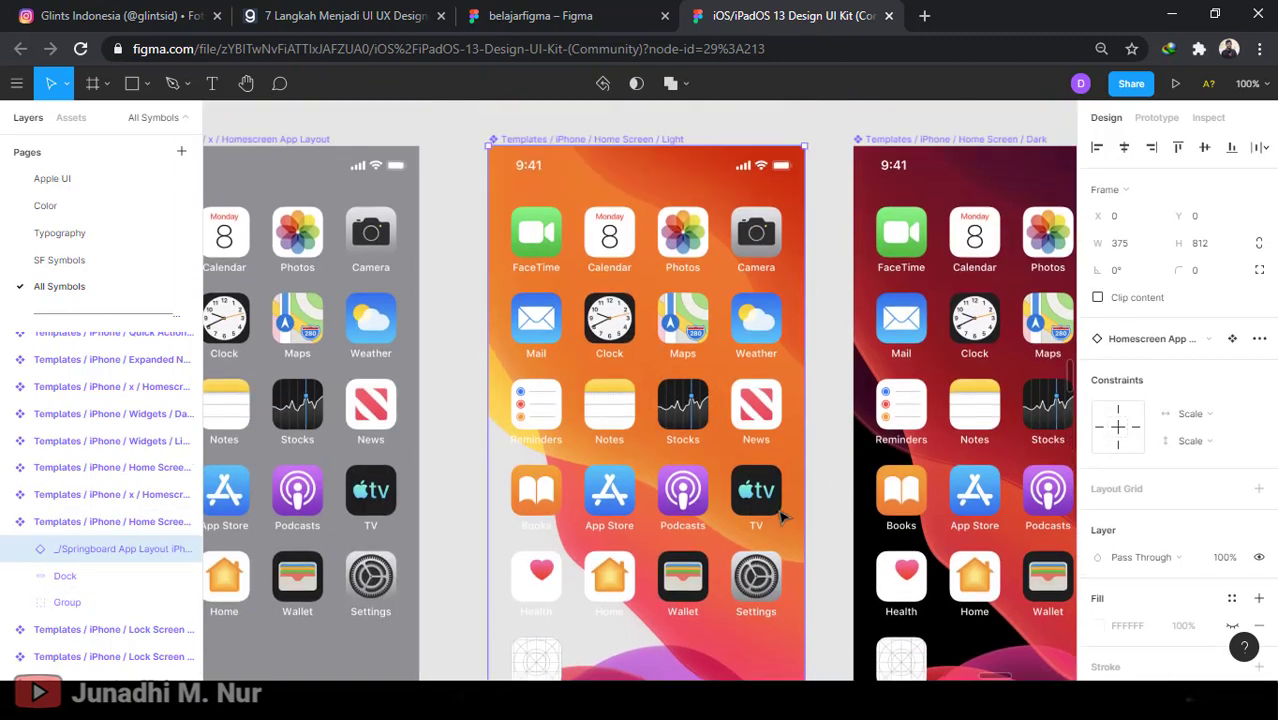
pyautogui.scroll(2, 462, 525)
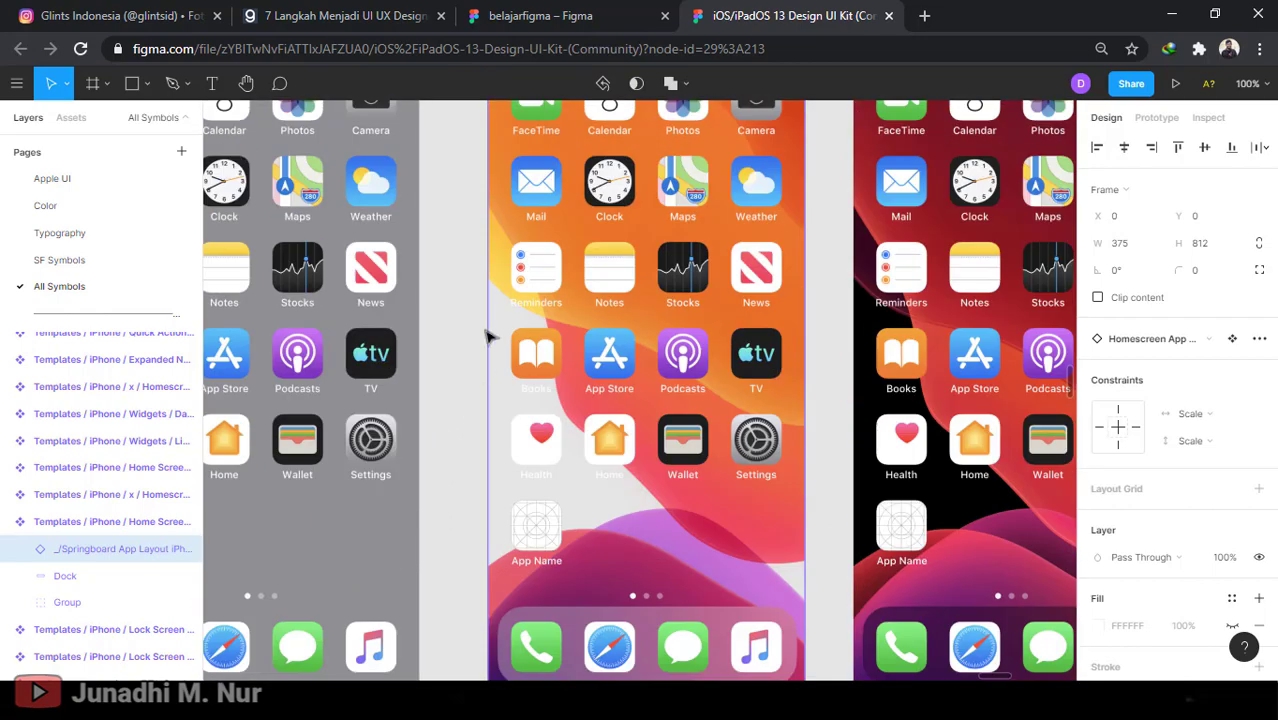
pyautogui.keyDown('ctrl'); pyautogui.click(491, 290); pyautogui.keyUp('ctrl')
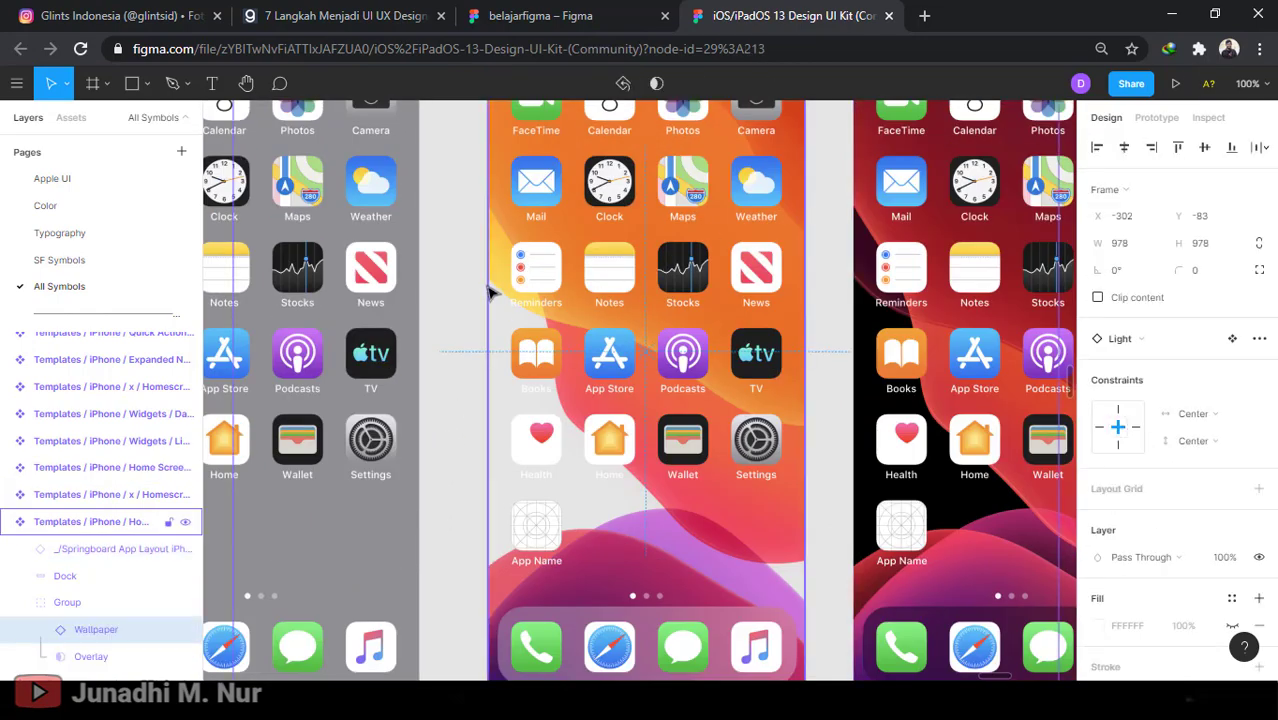
pyautogui.scroll(4, 491, 290)
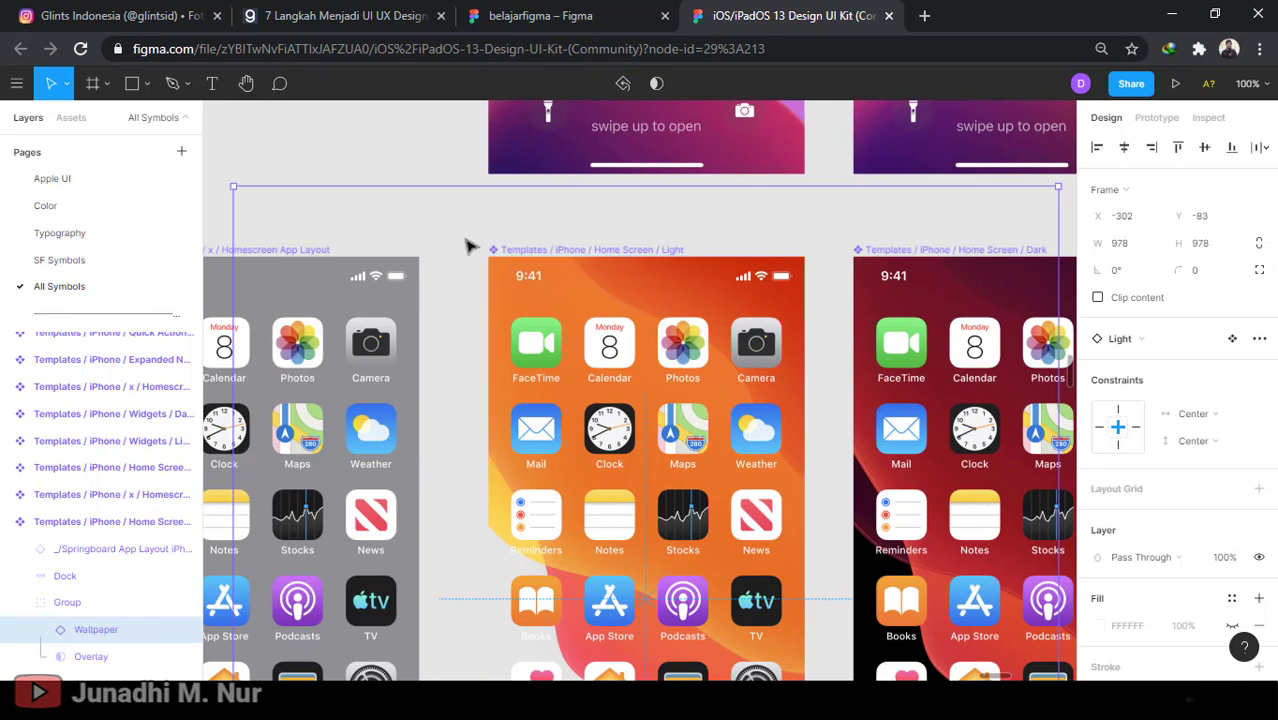
pyautogui.moveTo(467, 246); pyautogui.dragTo(530, 260)
pyautogui.hotkey('ctrl', 'z')
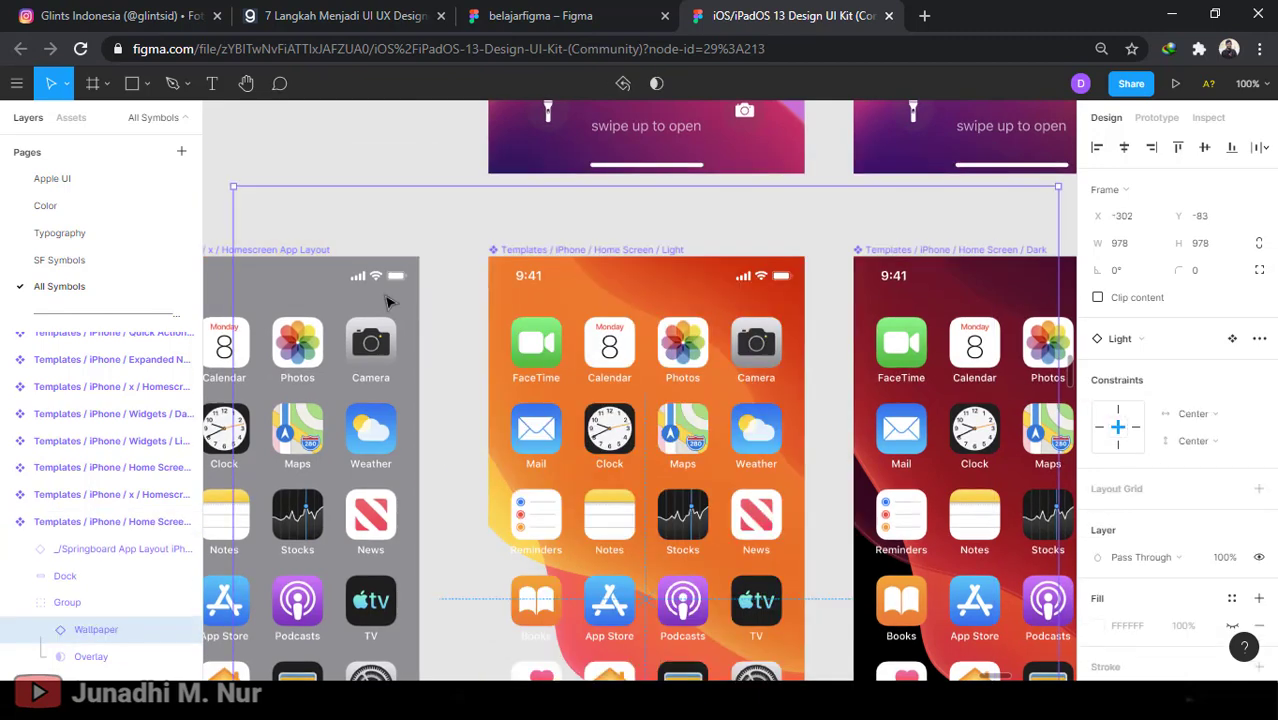
# Select the Status Bar inside the iPhone Homescreen App Layout template and duplicate it in place
pyautogui.click(388, 297)
pyautogui.click(380, 284)
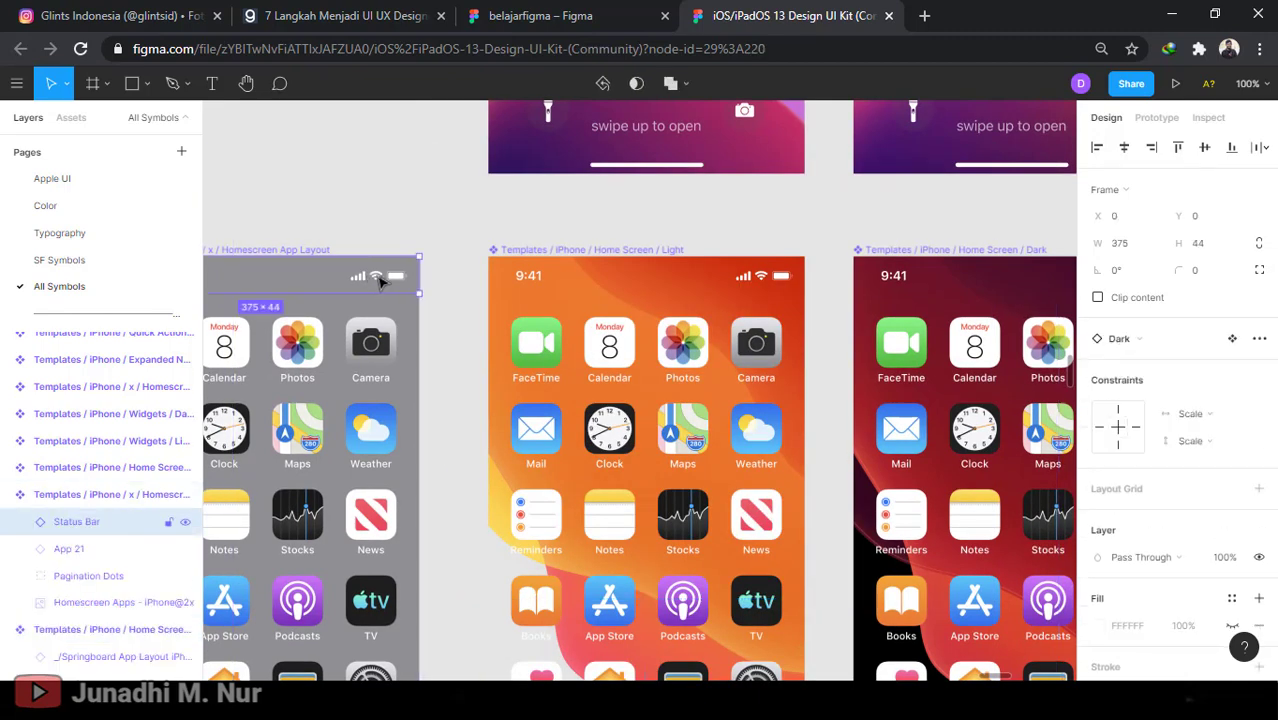
pyautogui.click(449, 290)
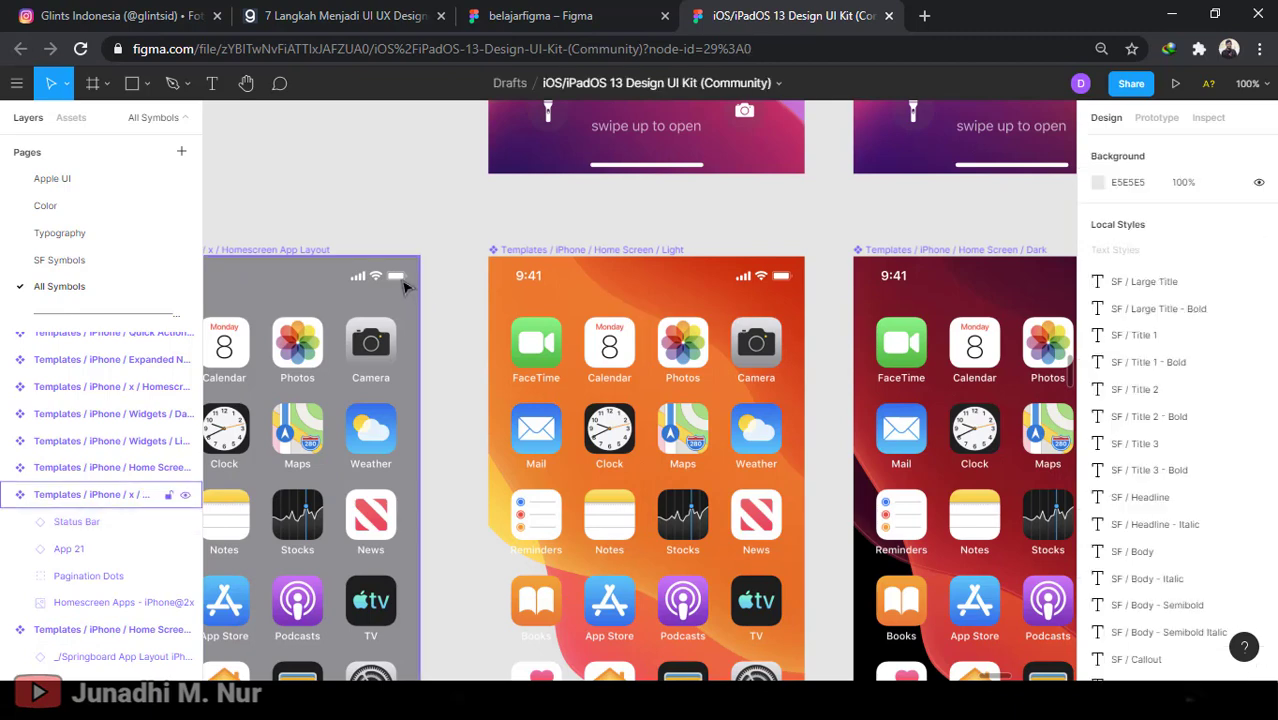
pyautogui.click(404, 284)
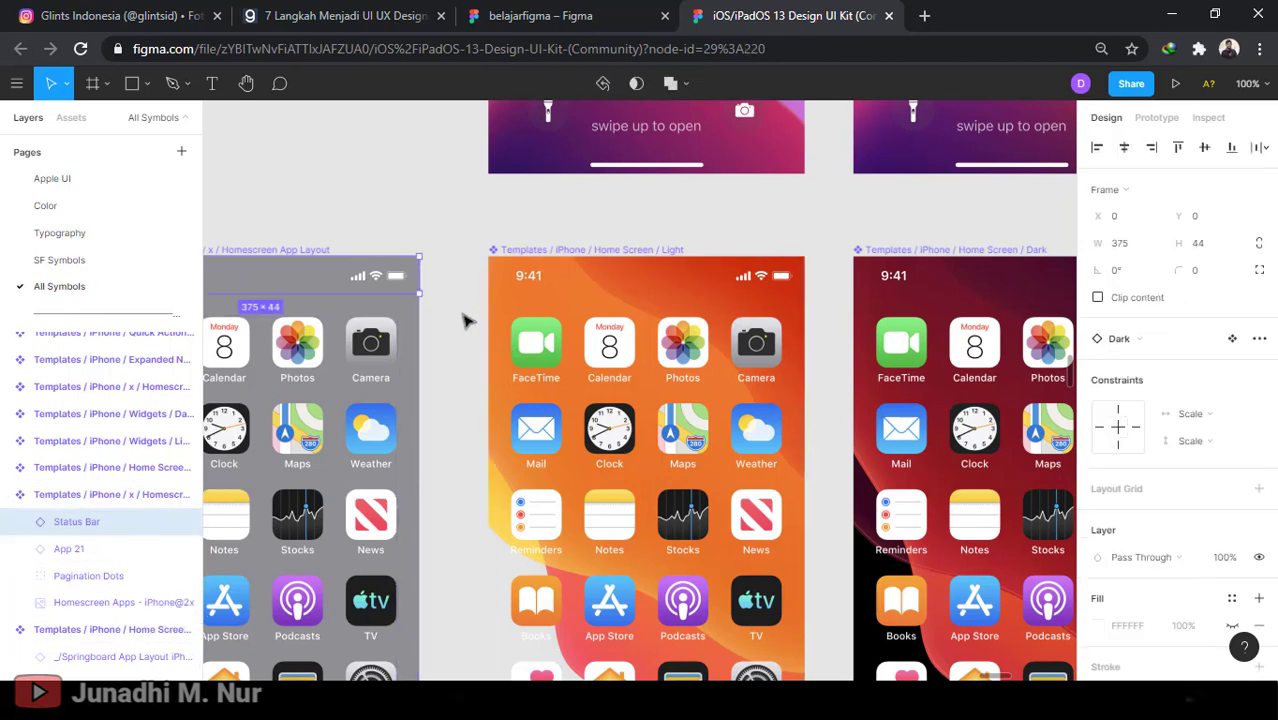
pyautogui.hotkey('ctrl', 'd')
# Try pasting the clipboard content into the login frame of the belajarfigma file and delete the pasted text
pyautogui.click(575, 15)
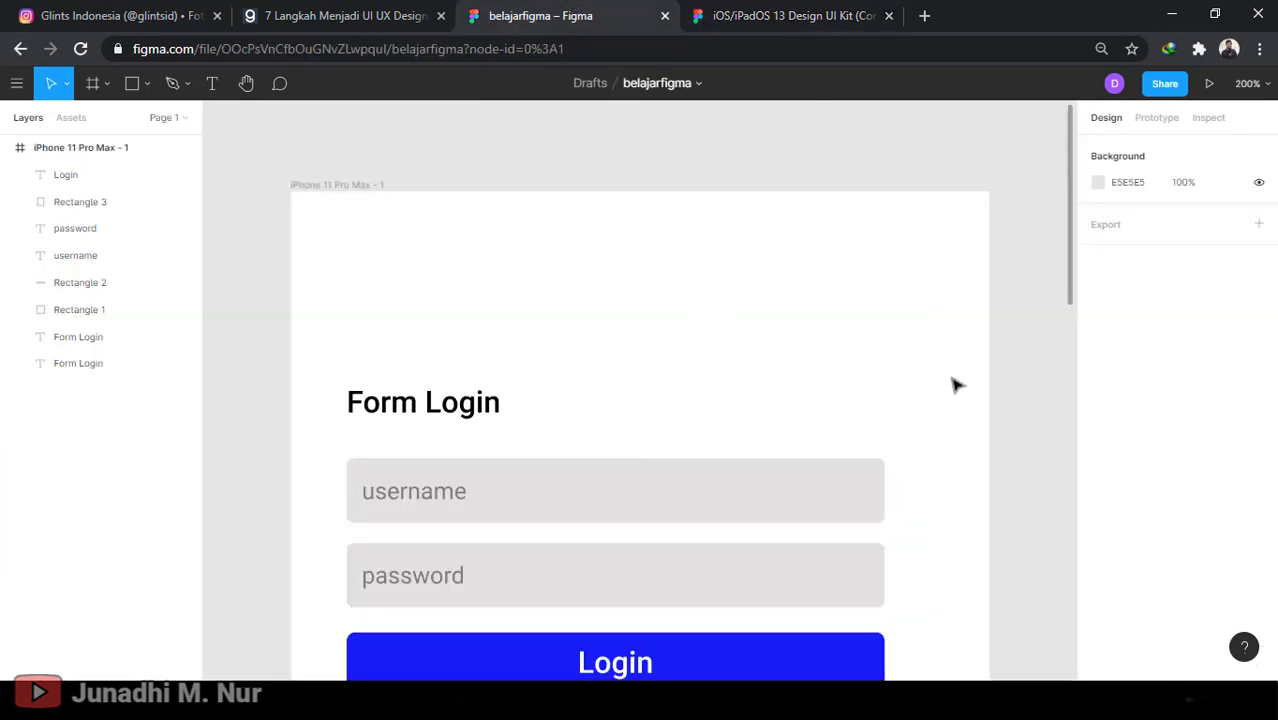
pyautogui.scroll(-1, 960, 390)
pyautogui.scroll(1, 980, 398)
pyautogui.scroll(1, 670, 238)
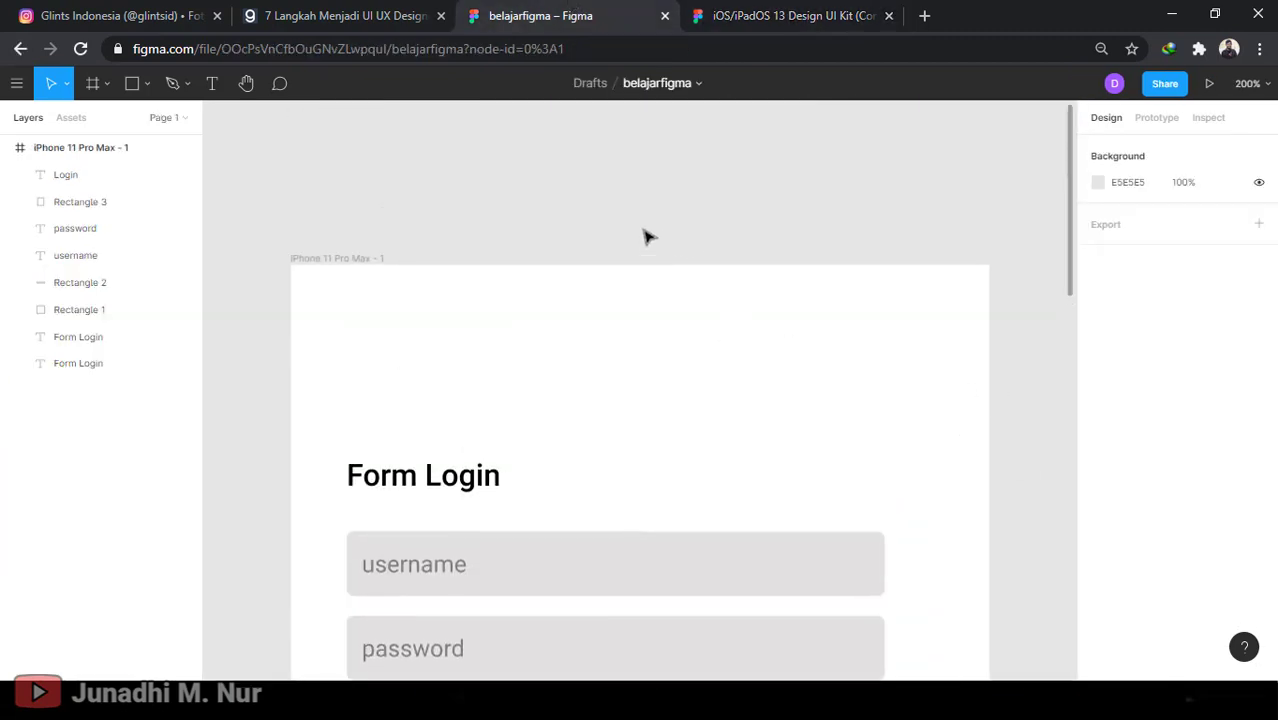
pyautogui.hotkey('ctrl', 'v')
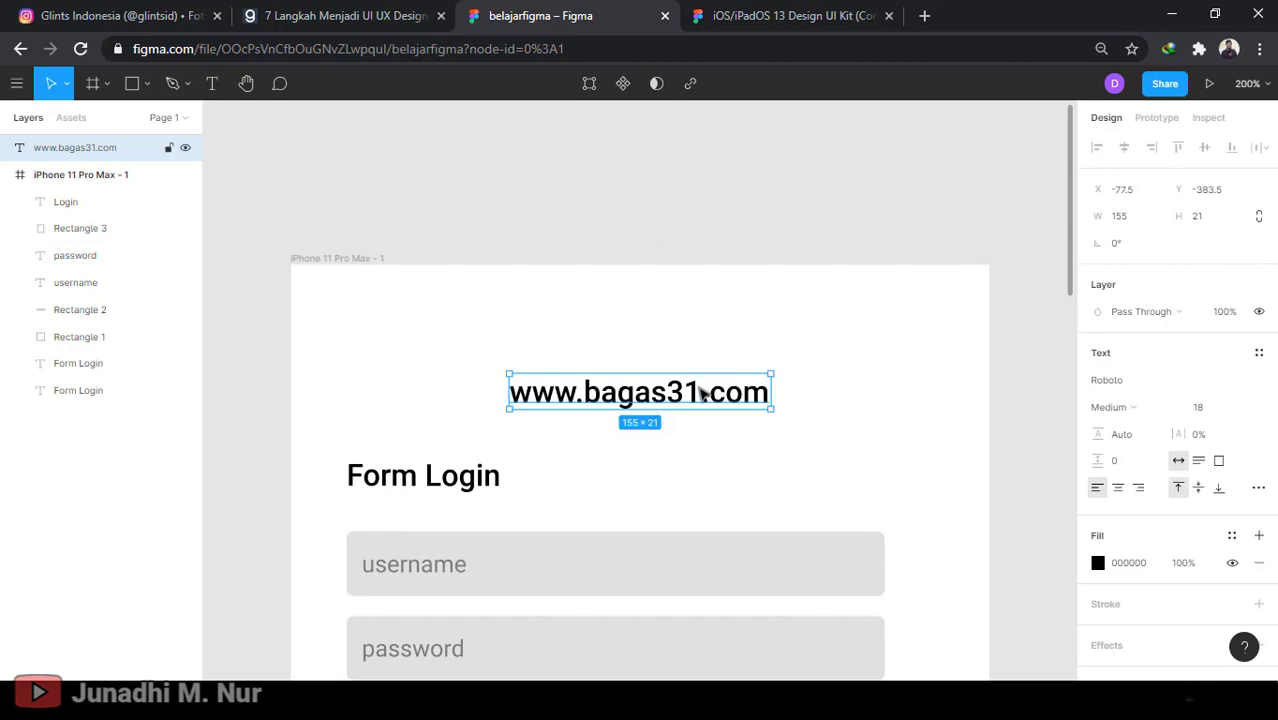
pyautogui.press('Delete')
# Return to the iOS UI kit file, try moving the duplicated Status Bar out of its template, and undo the move
pyautogui.click(790, 15)
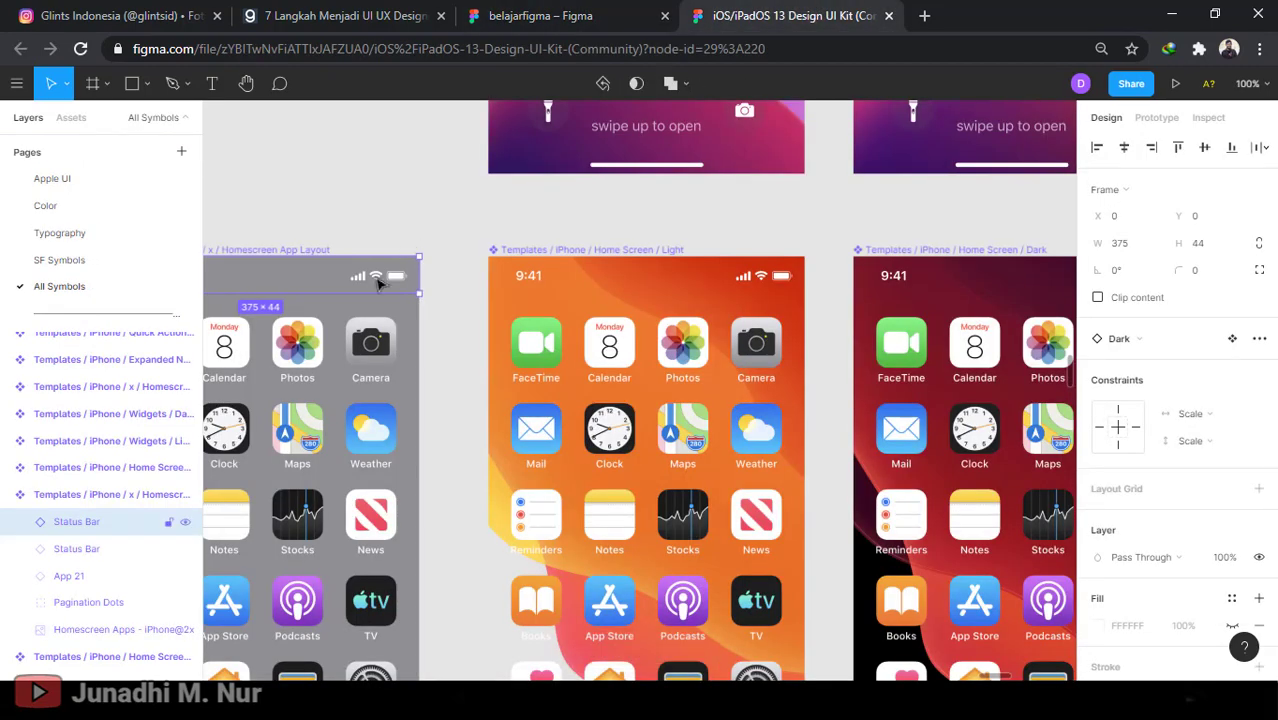
pyautogui.moveTo(378, 284); pyautogui.dragTo(368, 400)
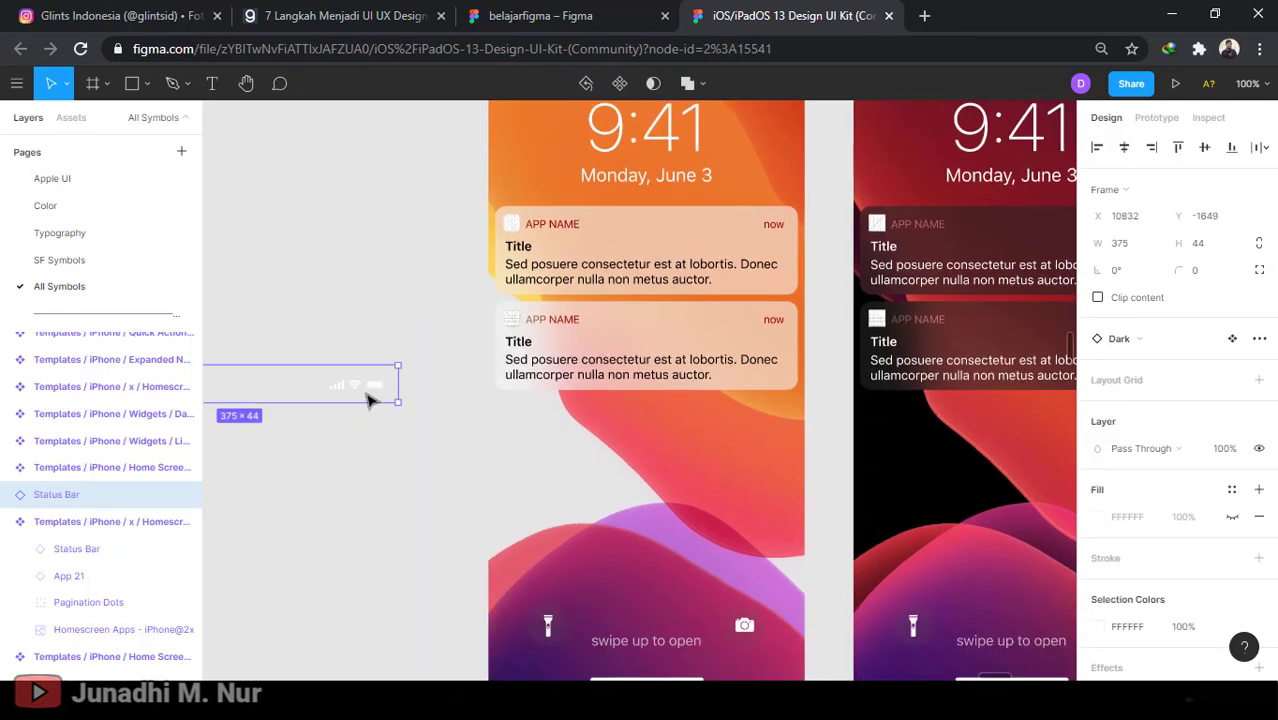
pyautogui.hotkey('ctrl', 'z')
pyautogui.scroll(-5, 399, 428)
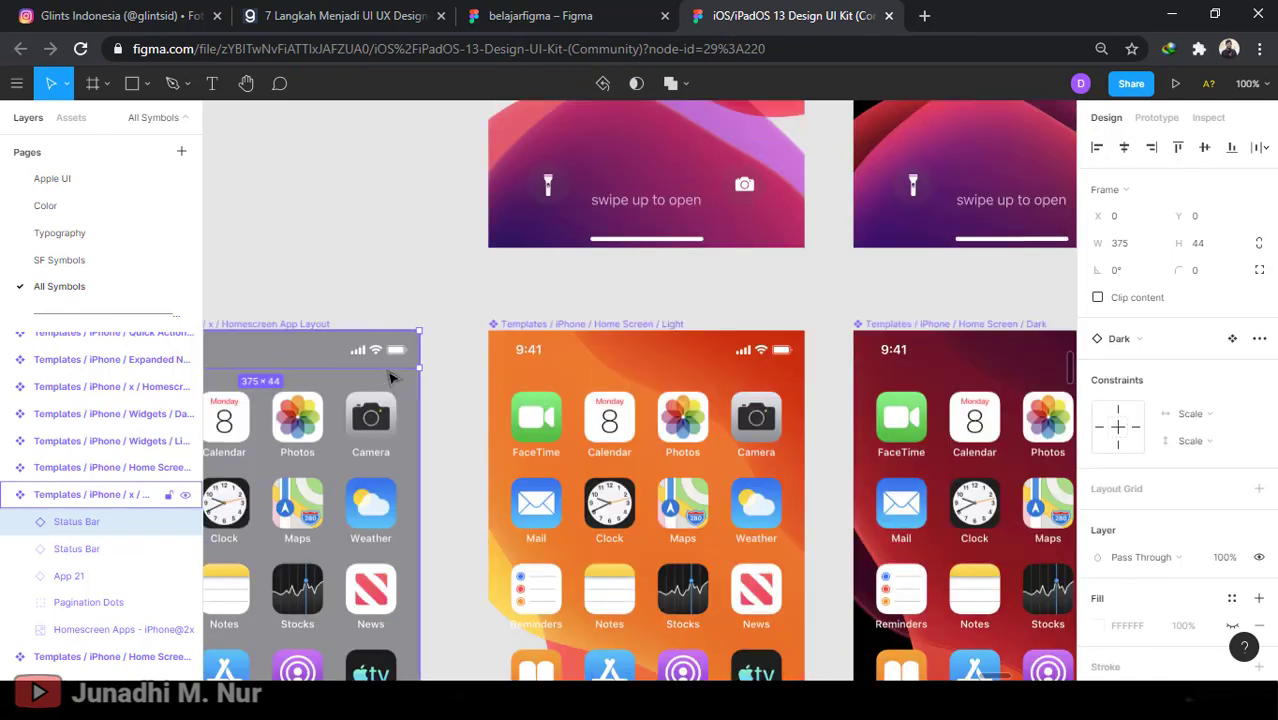
# Copy the kit's Status Bar into belajarfigma's iPhone 11 Pro Max frame and place it above the Form Login heading at about X 5, Y 14
pyautogui.click(405, 285)
pyautogui.click(392, 355)
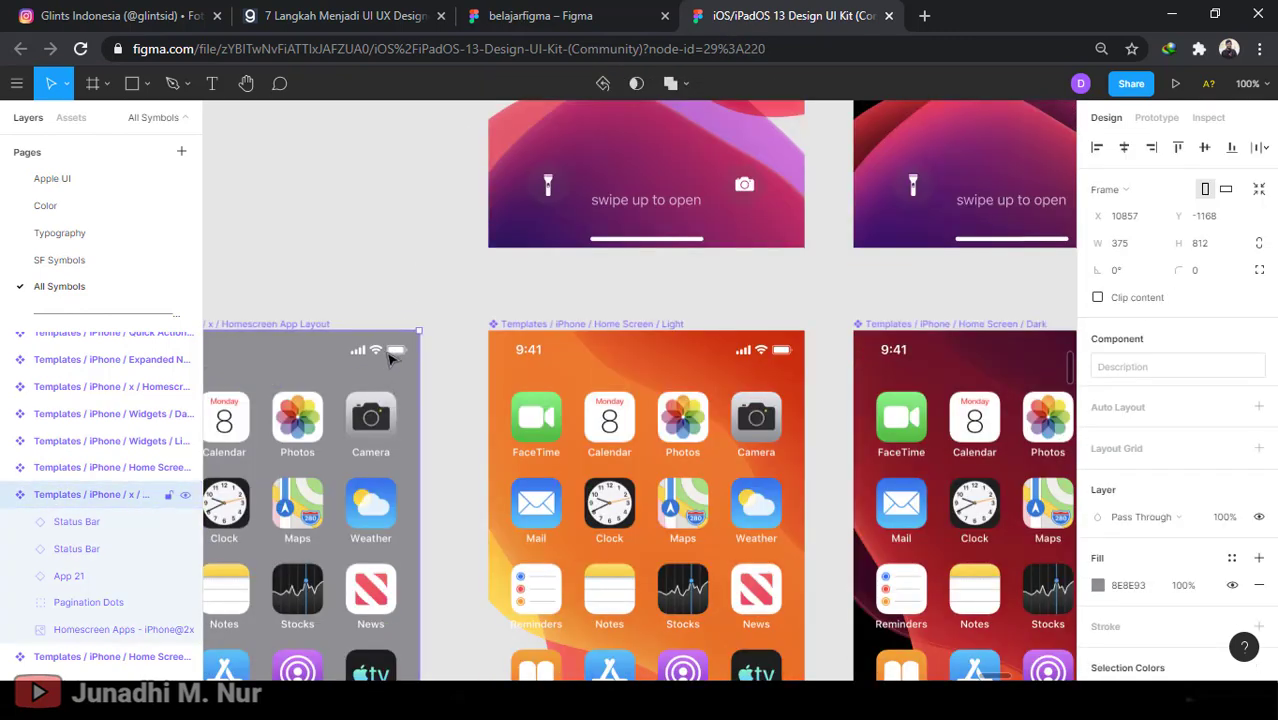
pyautogui.click(457, 298)
pyautogui.click(104, 524)
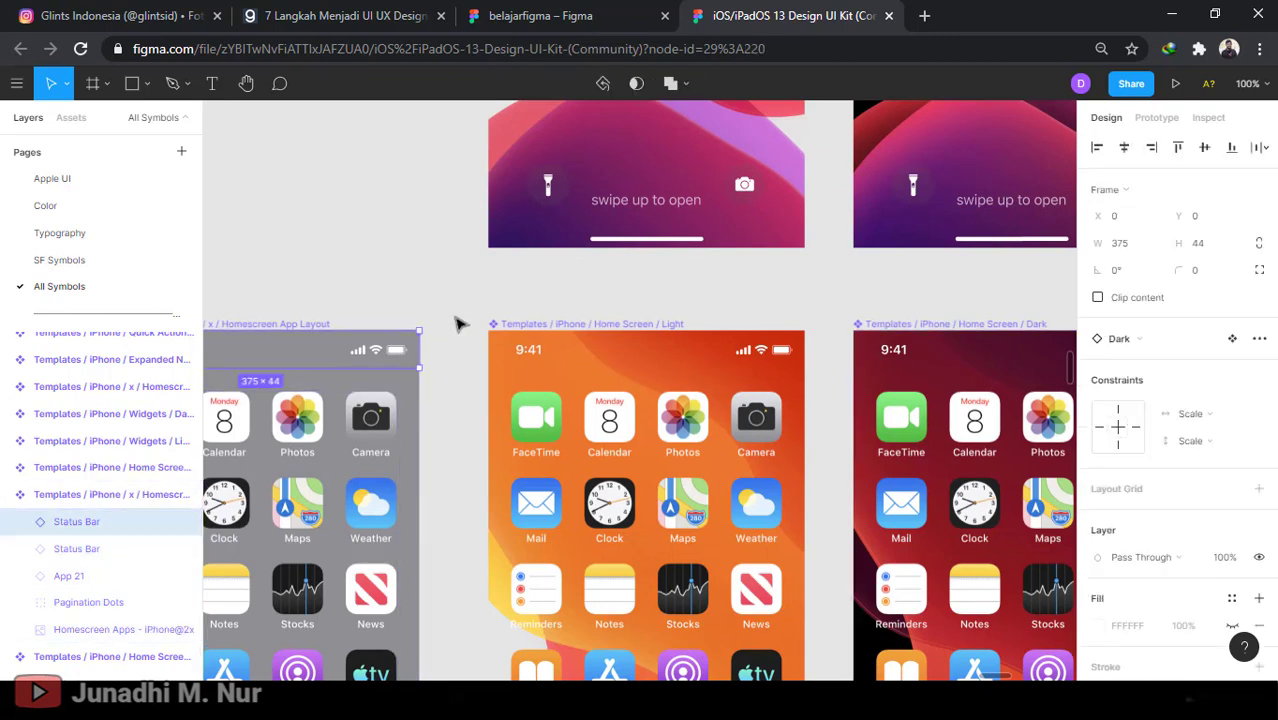
pyautogui.click(513, 10)
pyautogui.hotkey('ctrl', 'v')
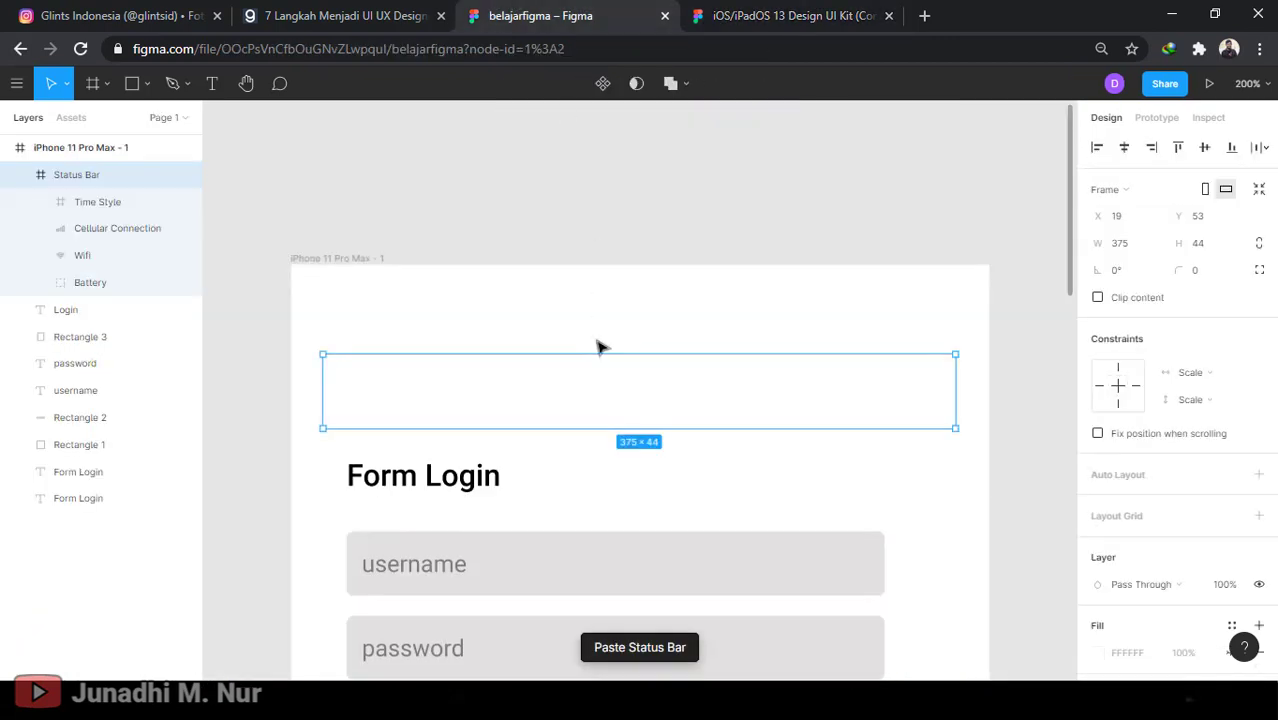
pyautogui.press('alt')
pyautogui.moveTo(815, 414); pyautogui.dragTo(865, 350)
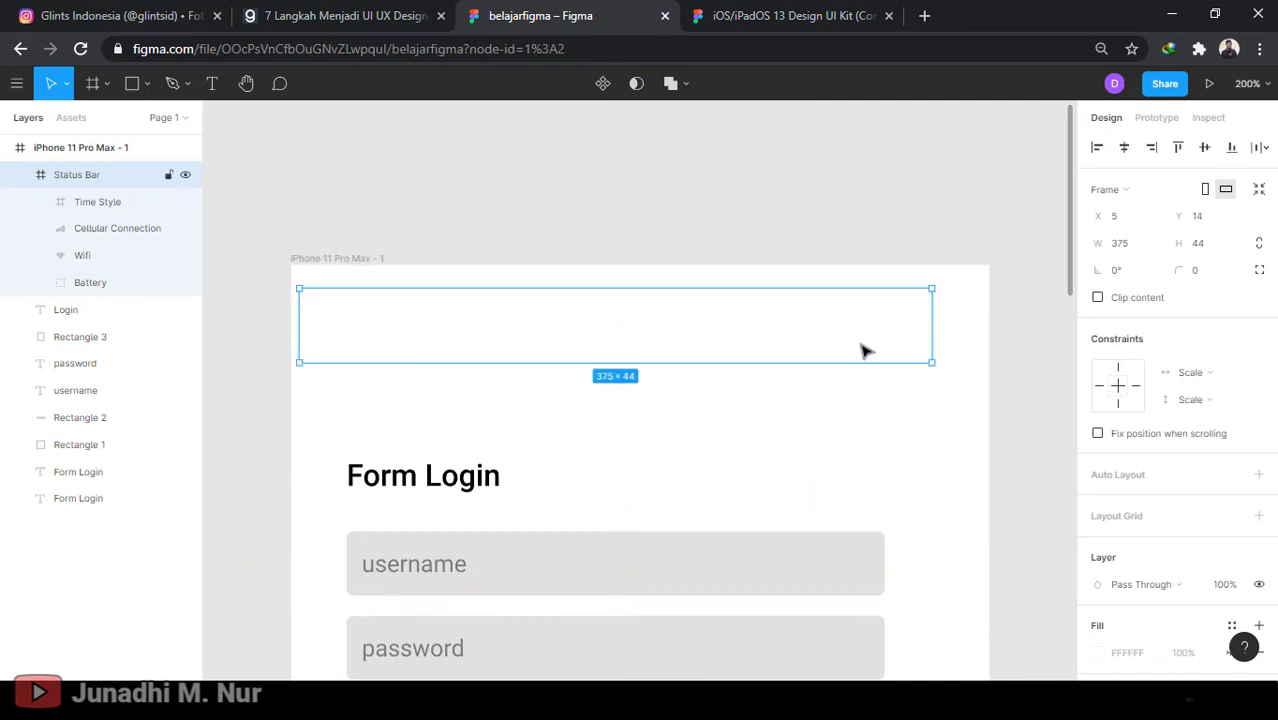
# Give the pasted Status Bar a visible solid black fill, 000000 at 100%
pyautogui.scroll(-1, 863, 350)
pyautogui.scroll(-3, 897, 372)
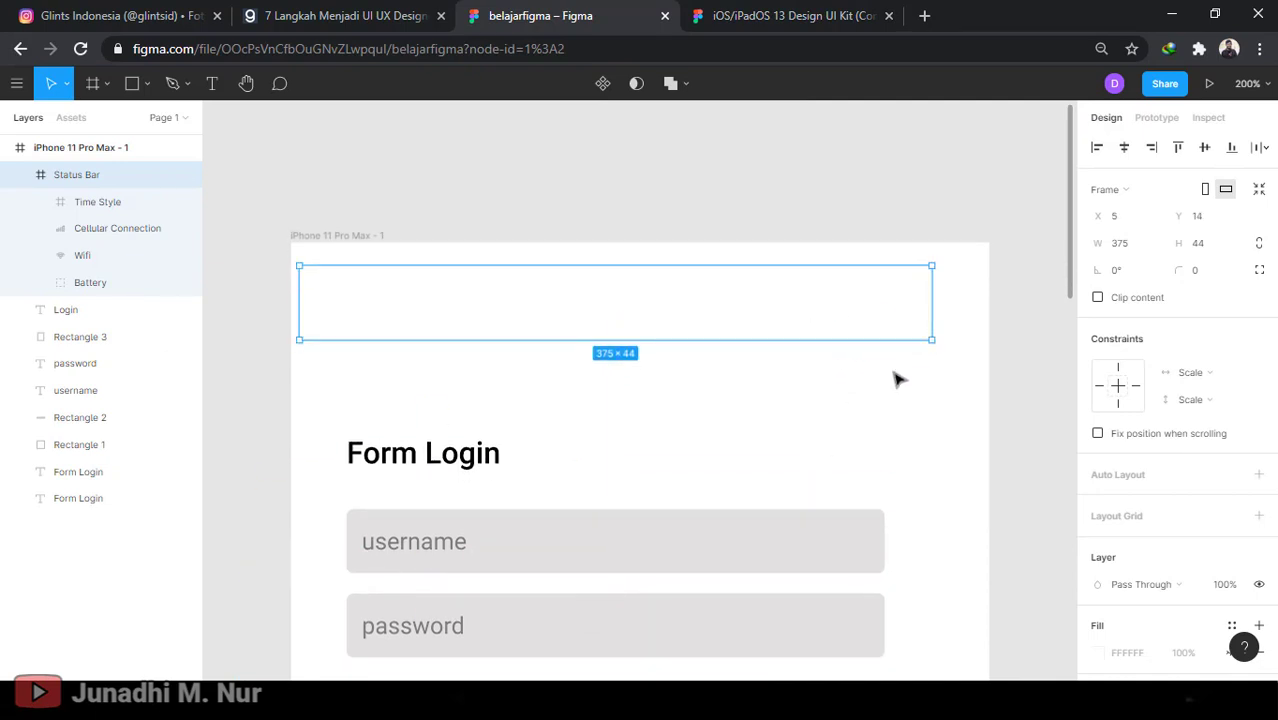
pyautogui.scroll(-3, 1168, 562)
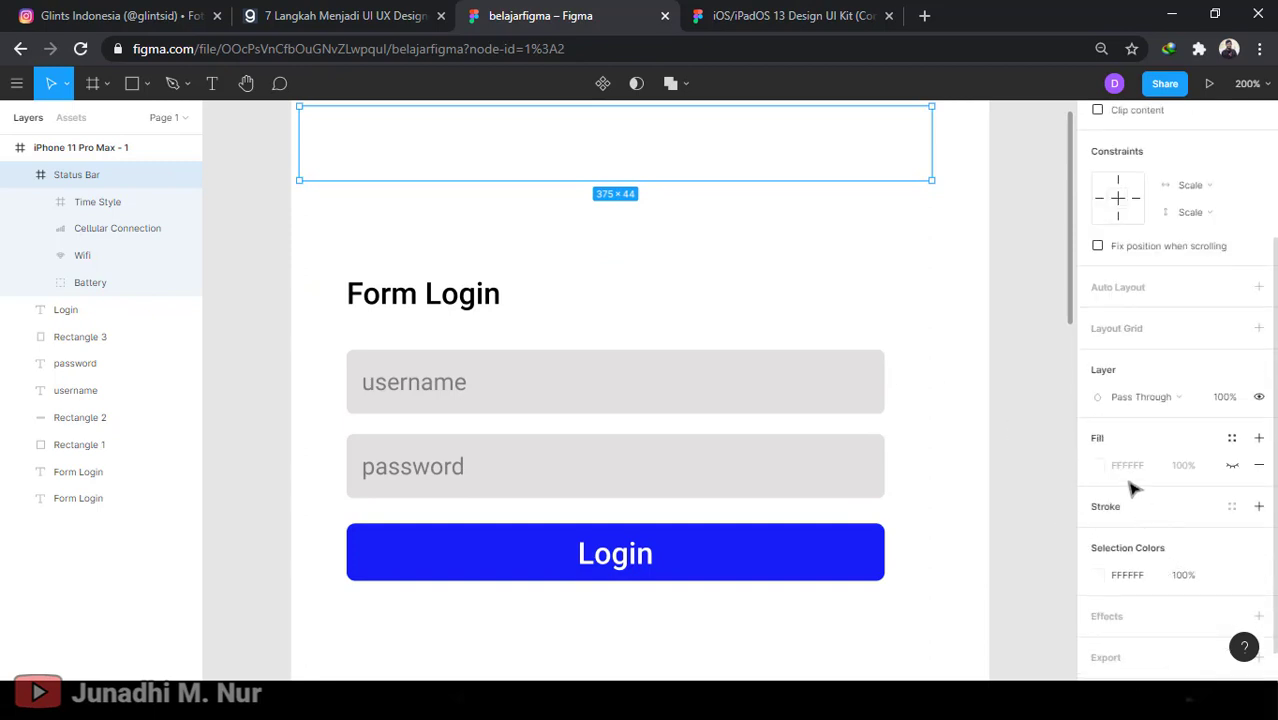
pyautogui.click(1100, 465)
pyautogui.moveTo(967, 359); pyautogui.dragTo(858, 528)
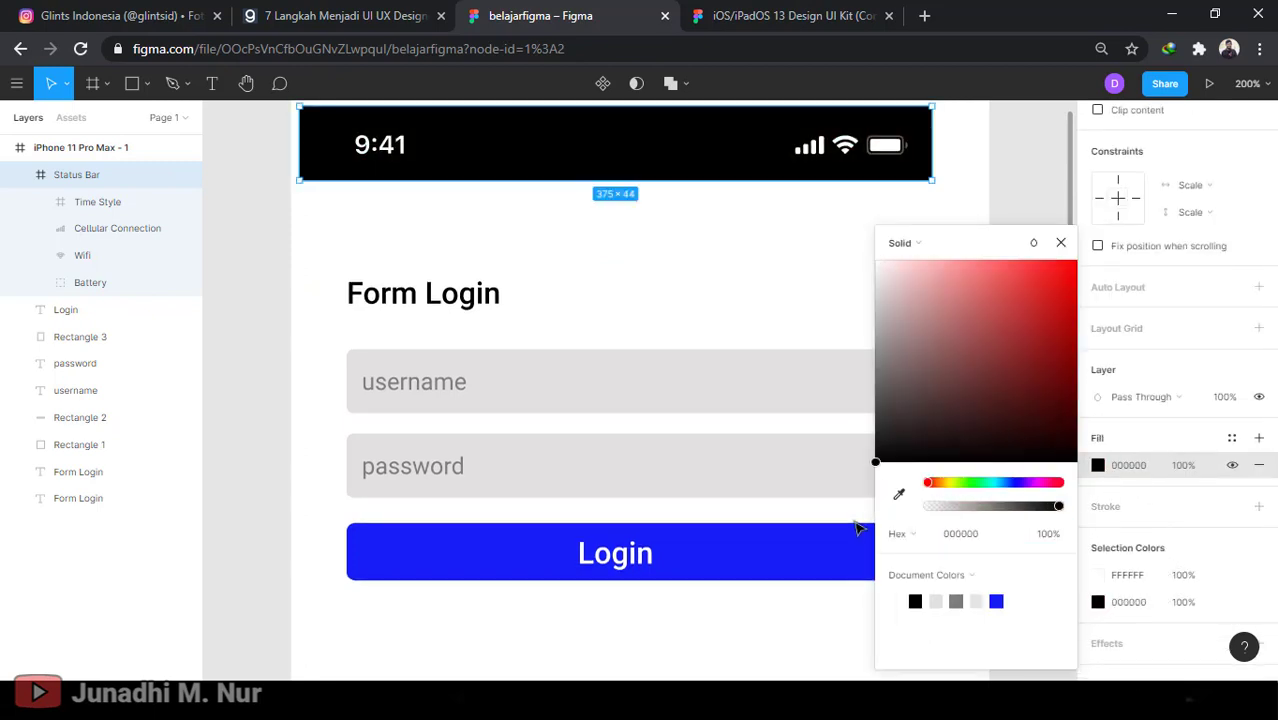
pyautogui.click(1061, 243)
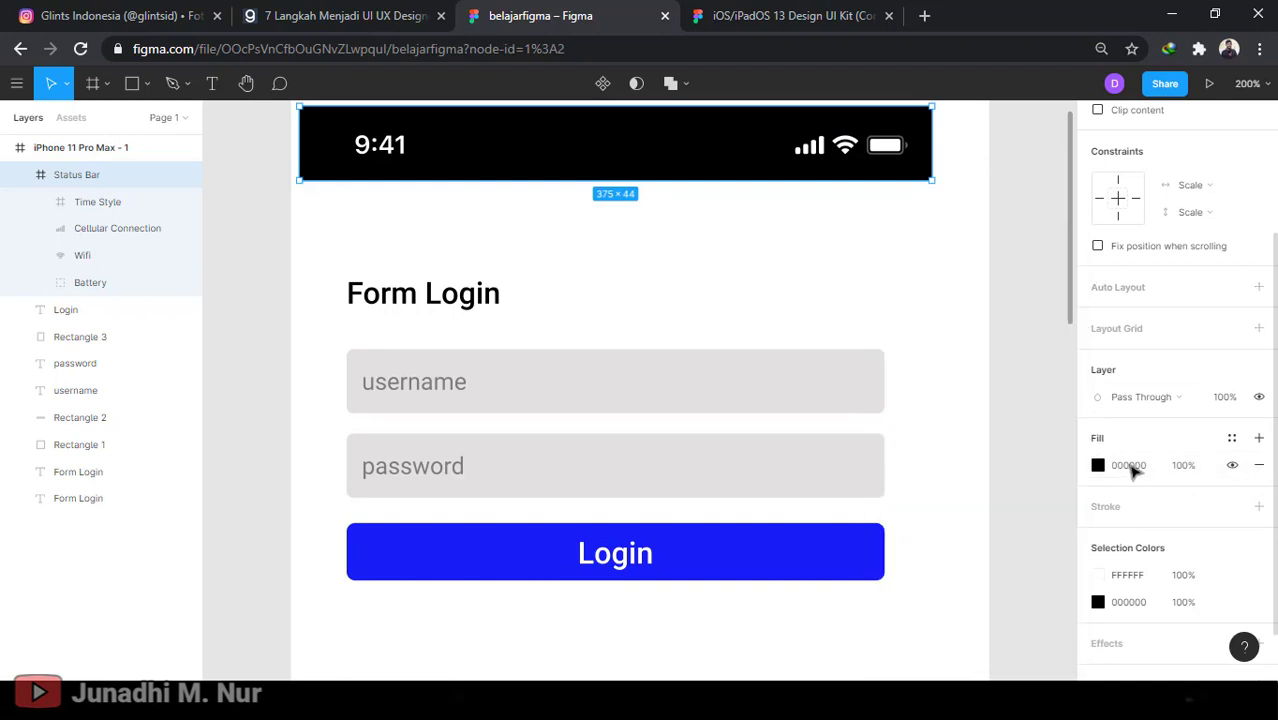
# Remove the Status Bar's black fill and recolor its white time, signal, Wifi and battery elements to 000000
pyautogui.click(1259, 465)
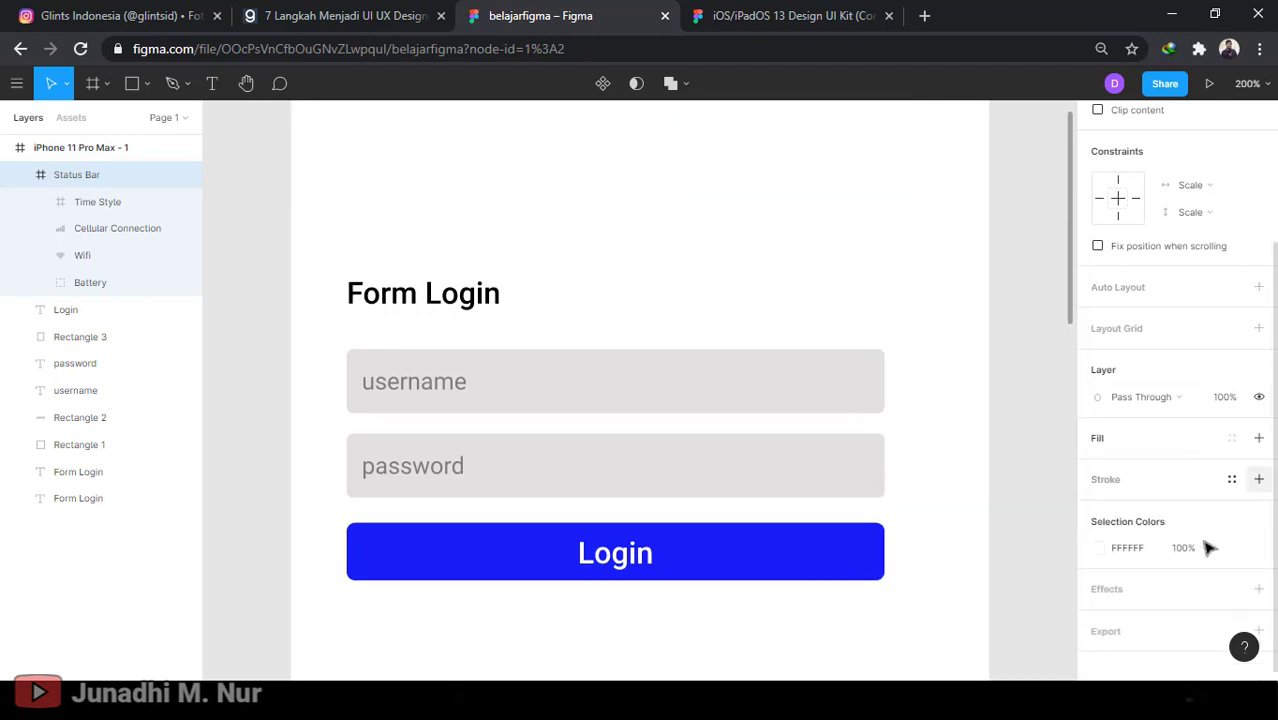
pyautogui.click(1100, 552)
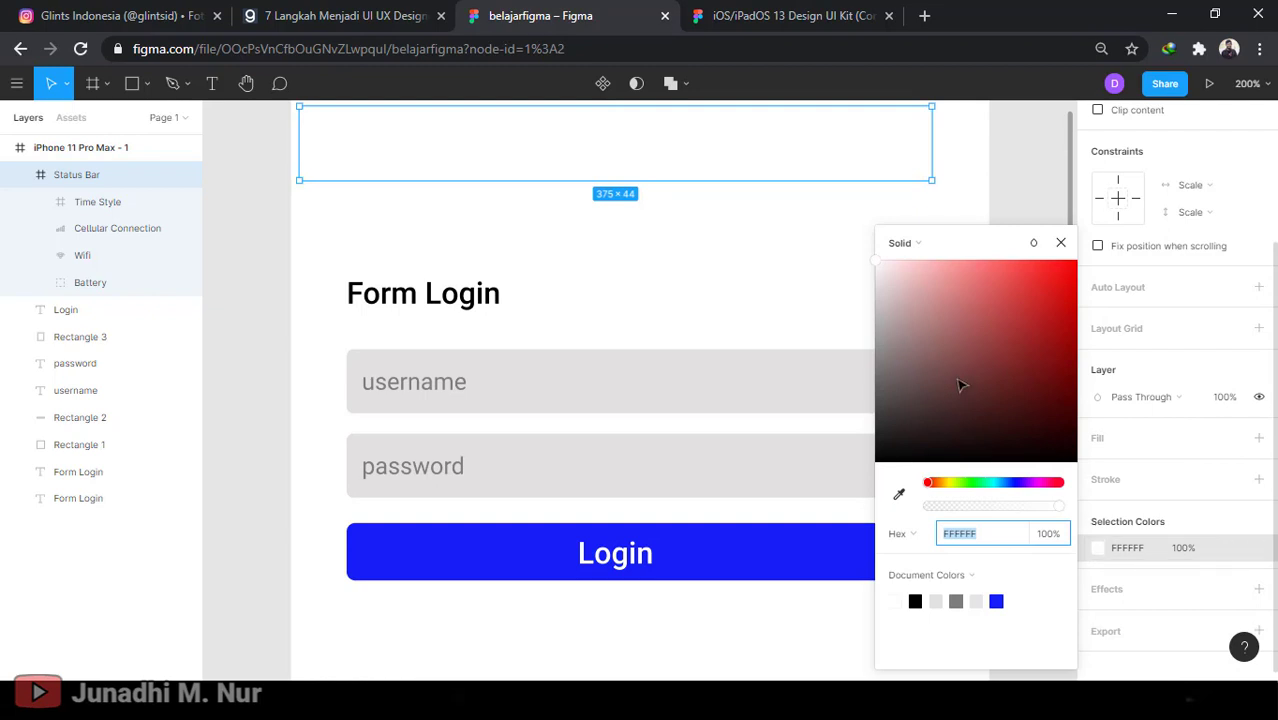
pyautogui.moveTo(961, 386); pyautogui.dragTo(861, 476)
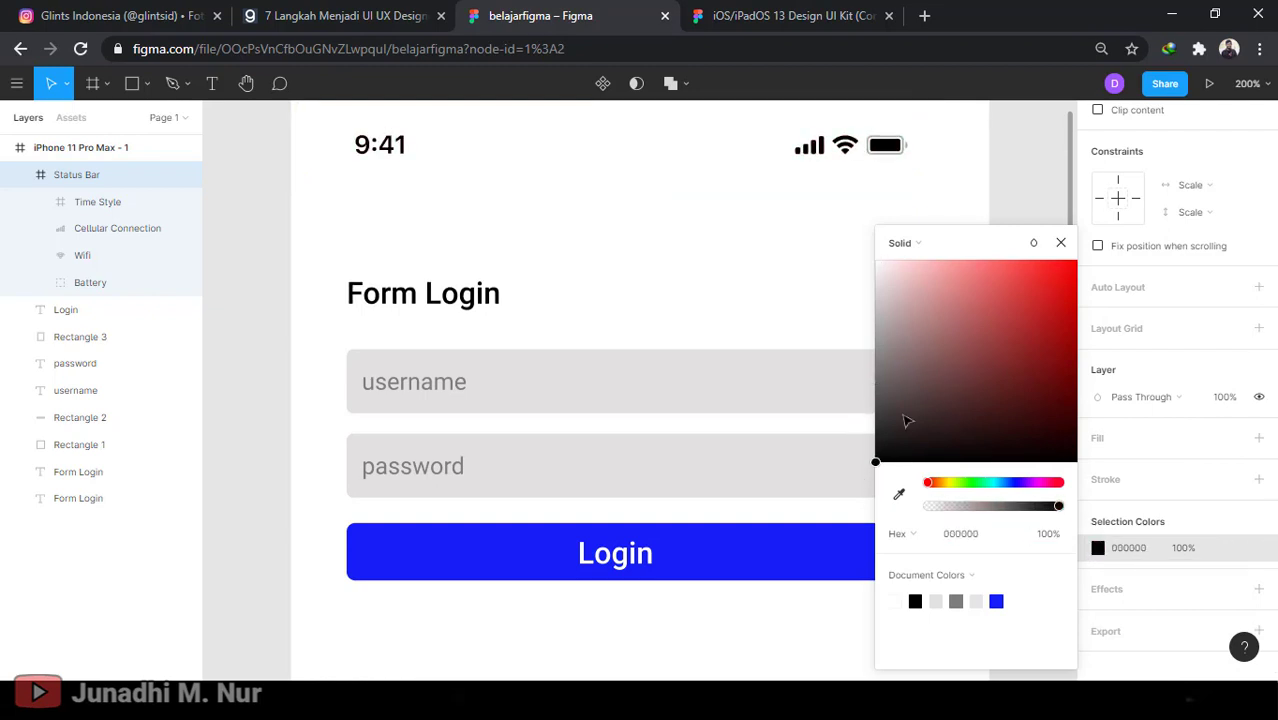
pyautogui.click(1061, 243)
pyautogui.scroll(3, 1027, 320)
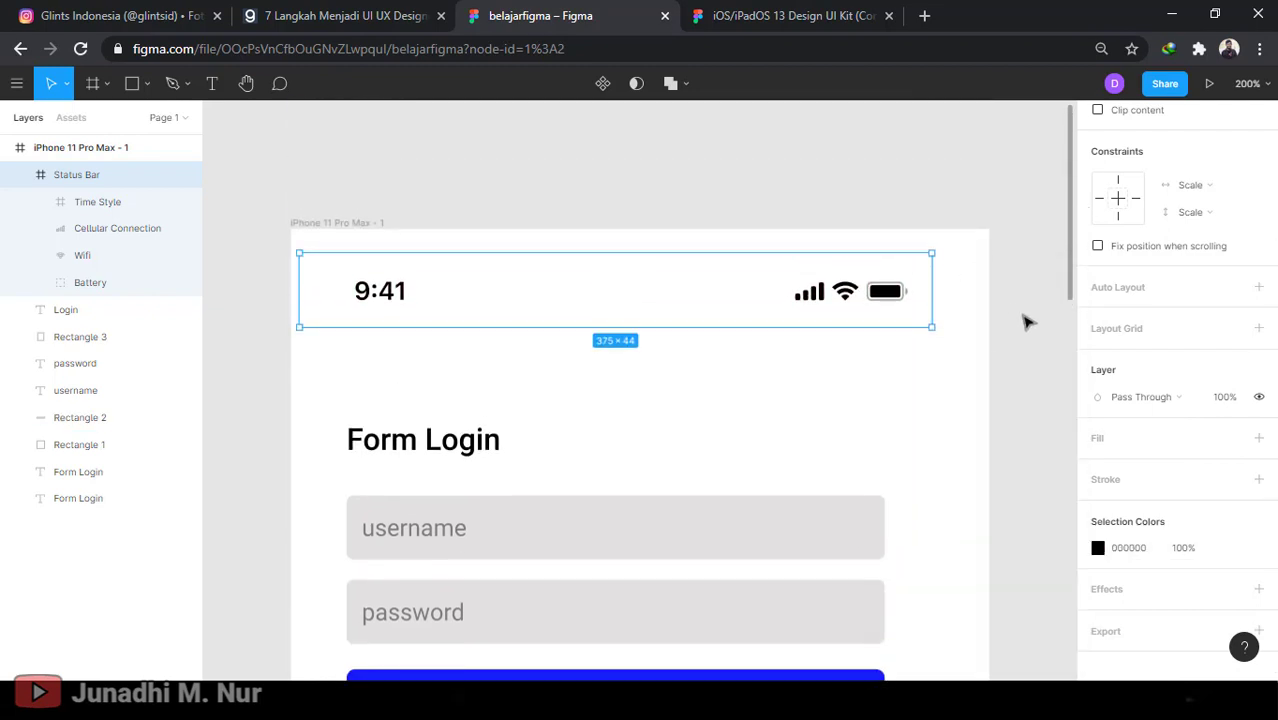
pyautogui.click(1025, 330)
# Align the Status Bar with the iPhone 11 Pro Max frame's top edge at X 0, Y 0 and resize it to 414 × 49
pyautogui.click(791, 309)
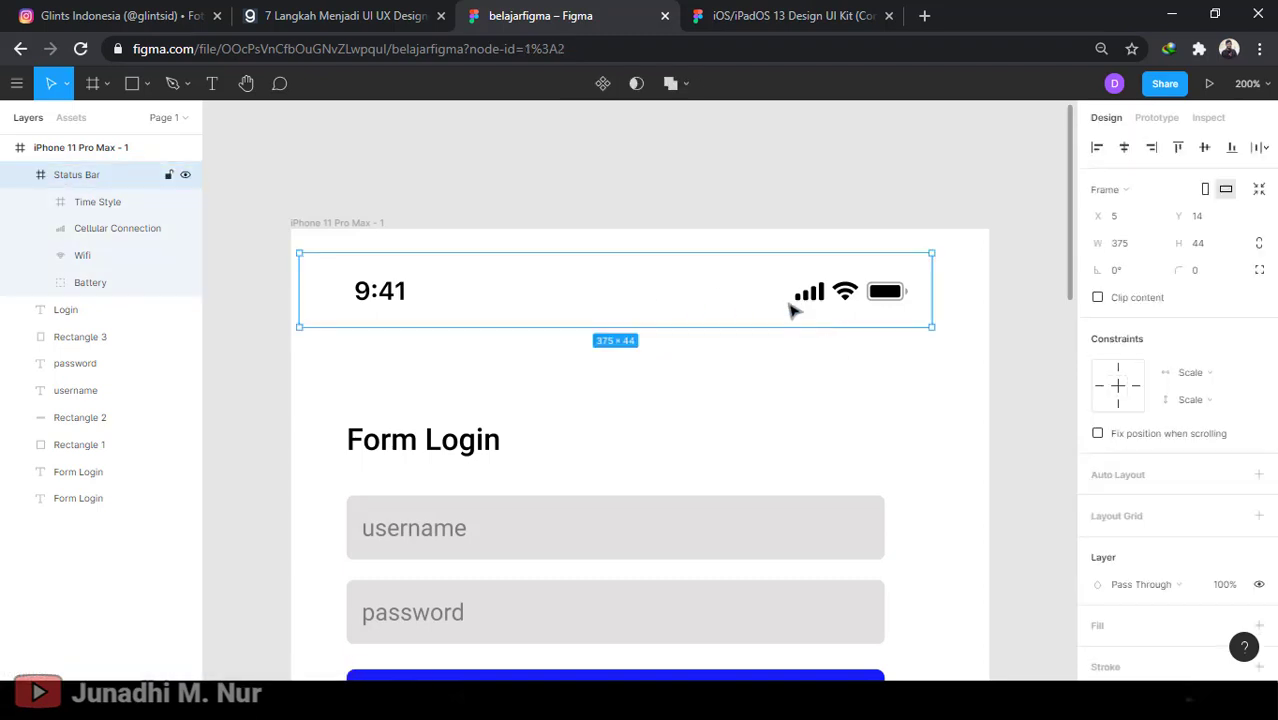
pyautogui.moveTo(791, 309); pyautogui.dragTo(781, 289)
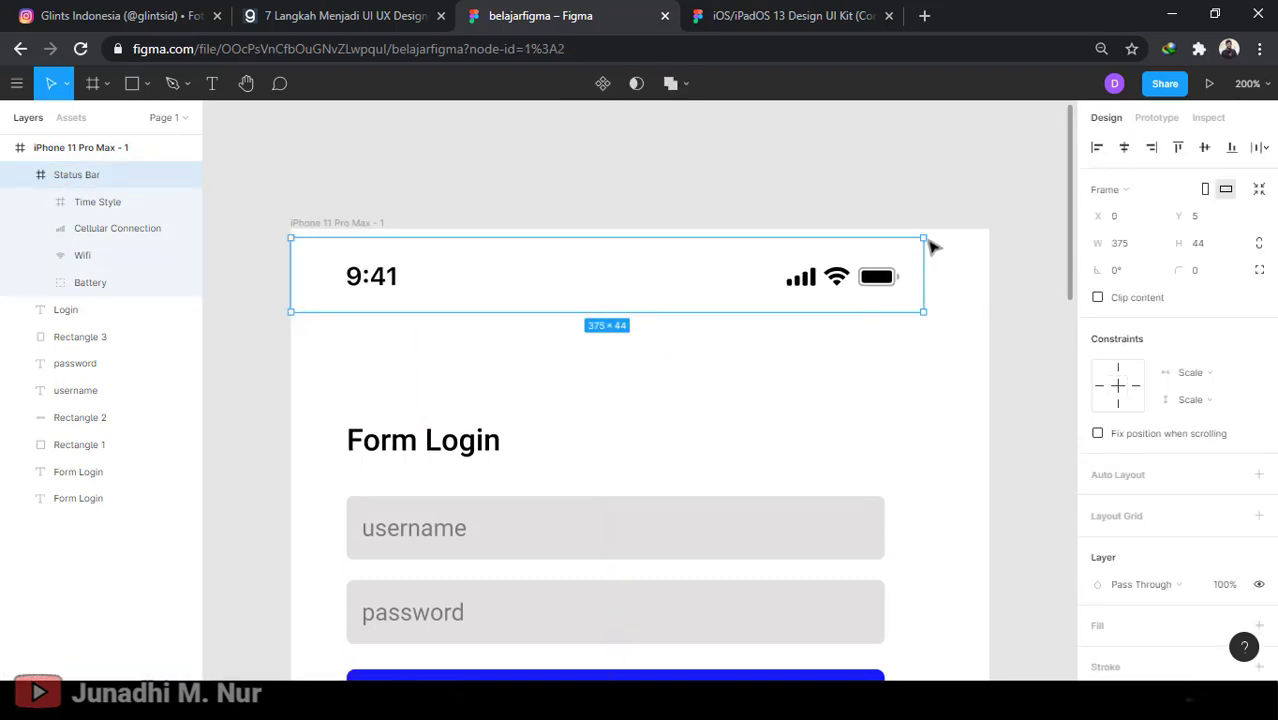
pyautogui.moveTo(930, 243); pyautogui.dragTo(957, 241)
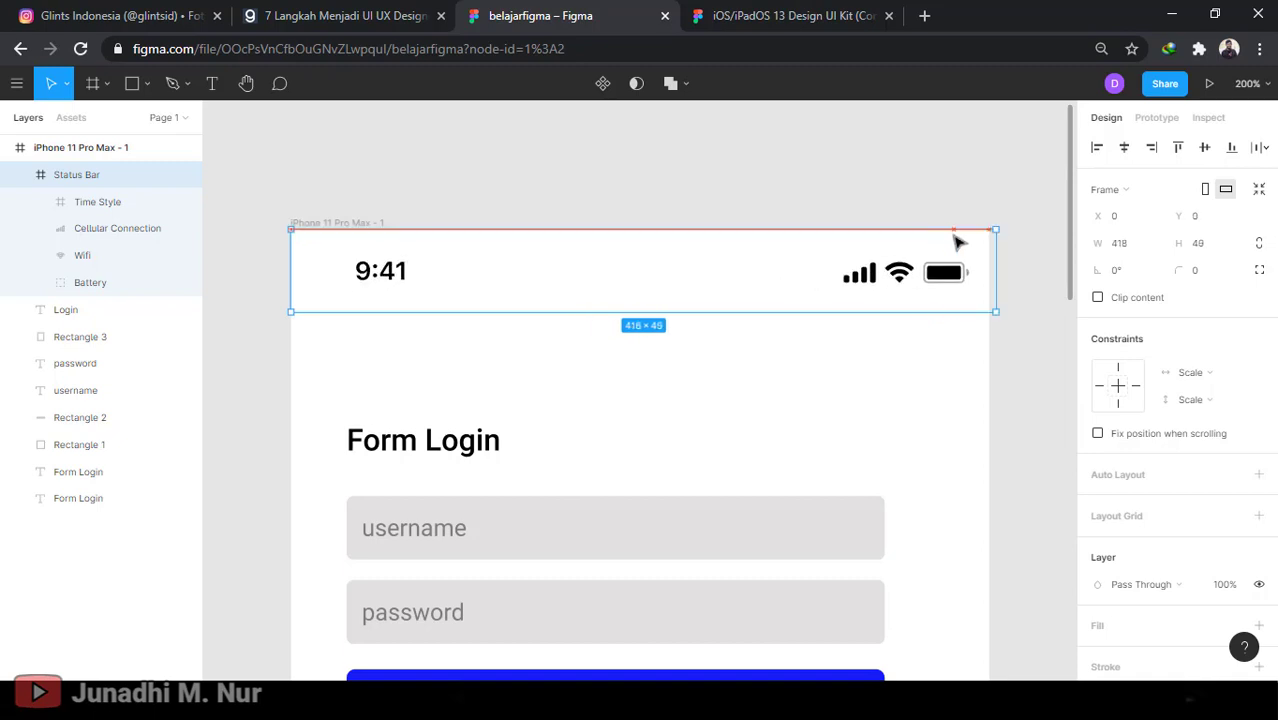
pyautogui.moveTo(997, 314); pyautogui.dragTo(991, 310)
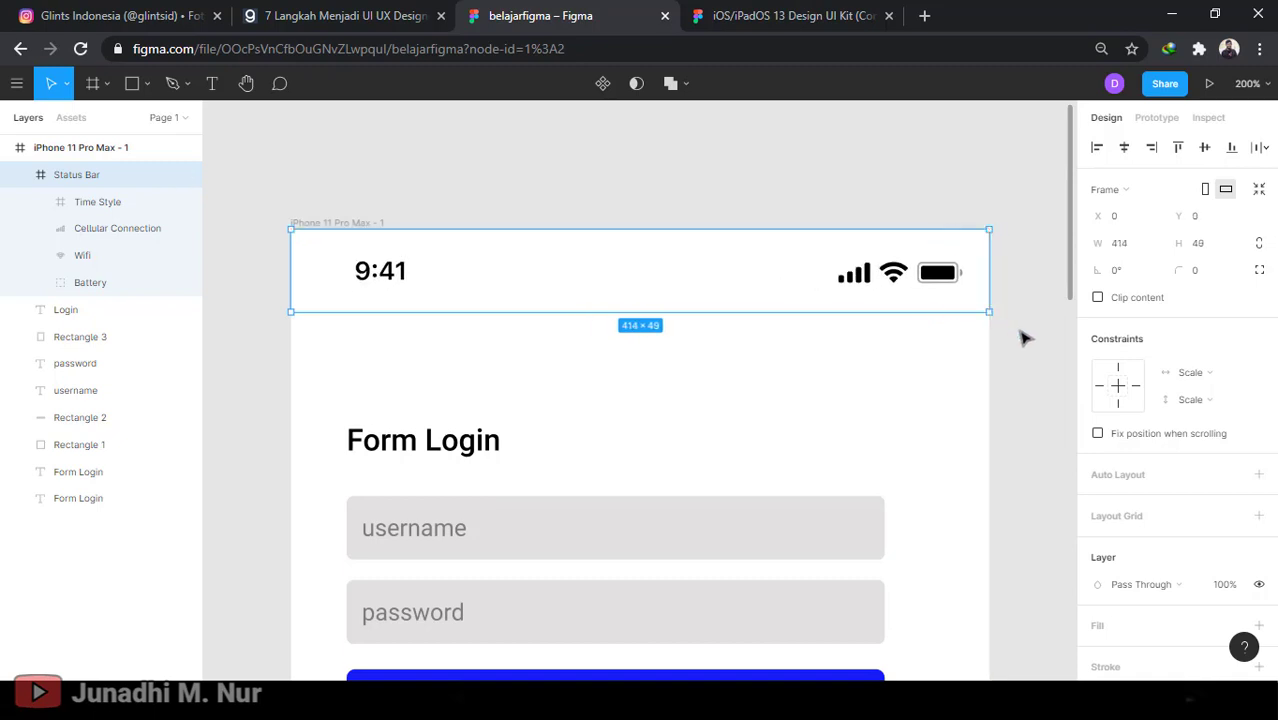
pyautogui.click(1024, 334)
pyautogui.click(857, 293)
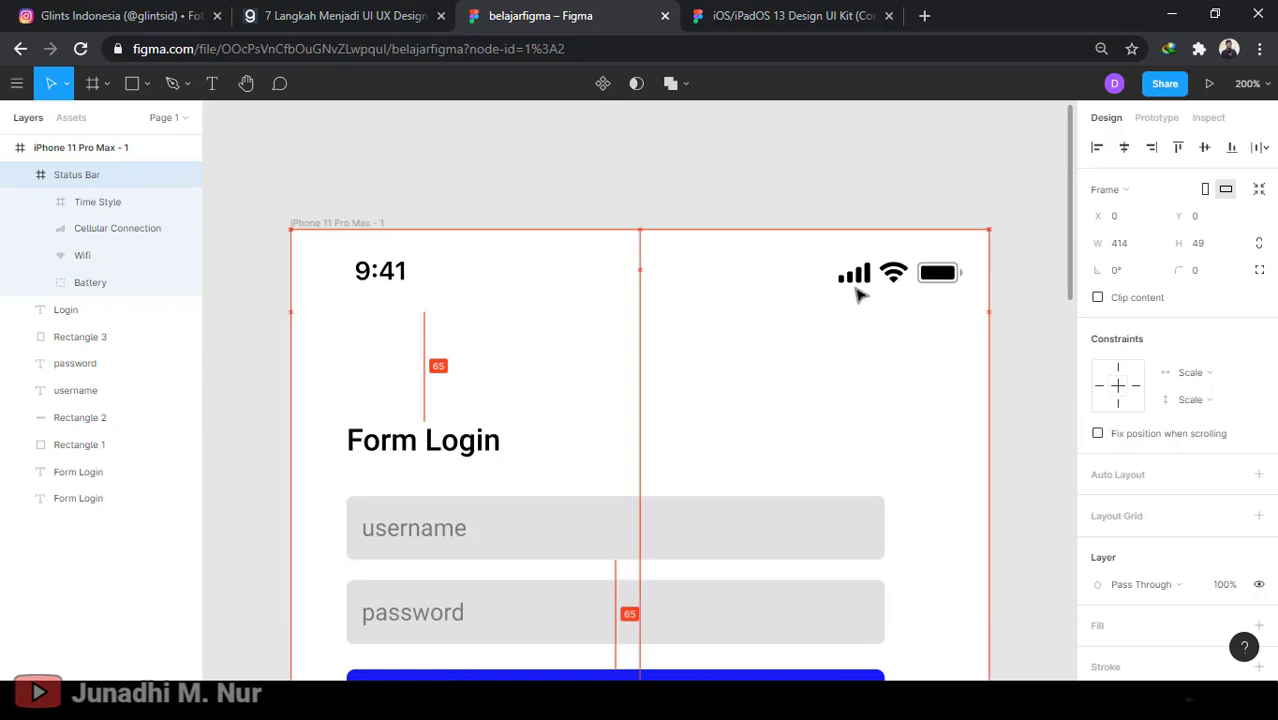
pyautogui.click(830, 160)
# Move the Form Login heading, both input fields and the Login button together slightly down and to the right within the frame
pyautogui.scroll(-2, 800, 322)
pyautogui.scroll(-2, 800, 322)
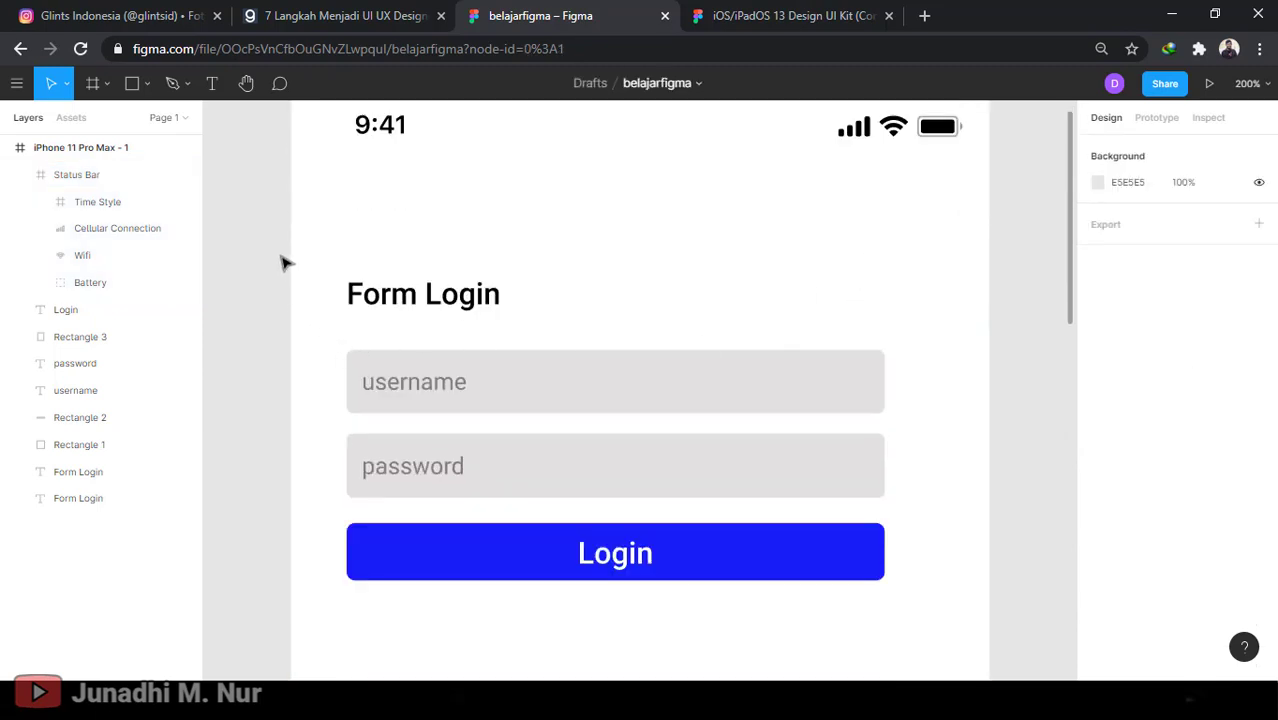
pyautogui.moveTo(283, 263); pyautogui.dragTo(958, 560)
pyautogui.moveTo(712, 400); pyautogui.dragTo(713, 432)
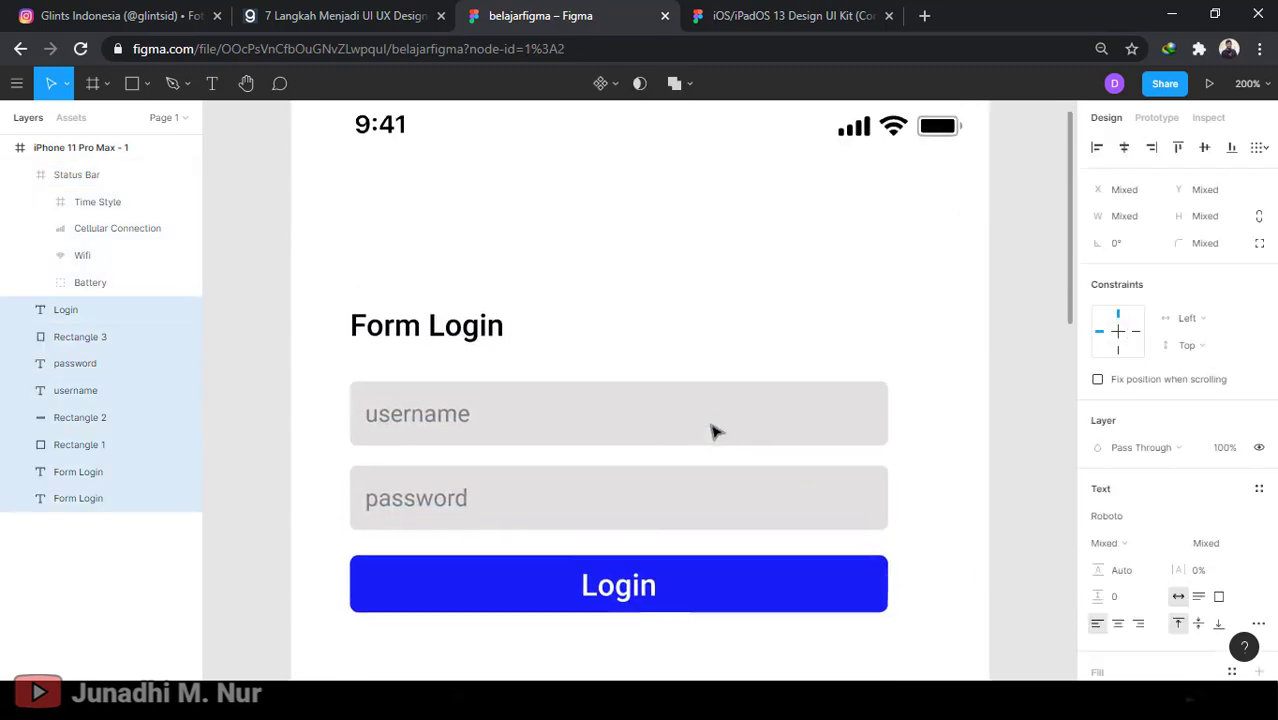
pyautogui.scroll(-2, 725, 431)
pyautogui.scroll(1, 695, 367)
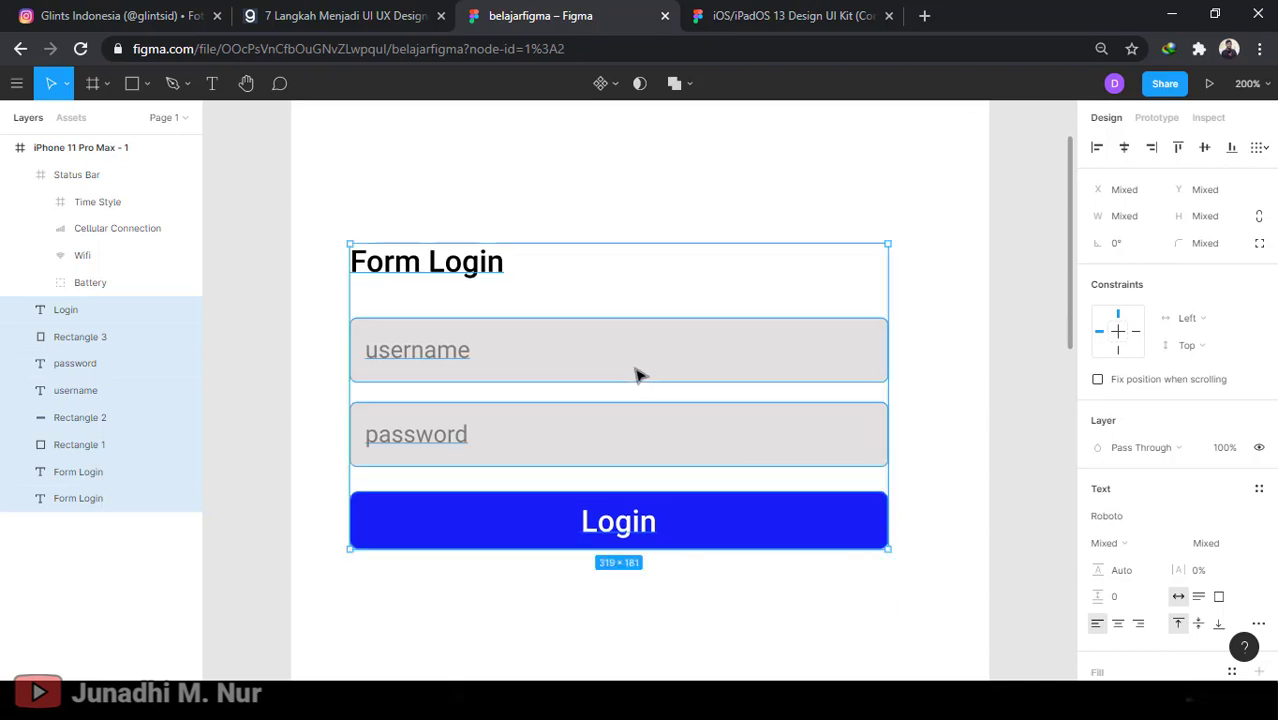
pyautogui.moveTo(637, 369); pyautogui.dragTo(646, 368)
pyautogui.click(1020, 444)
pyautogui.scroll(1, 977, 447)
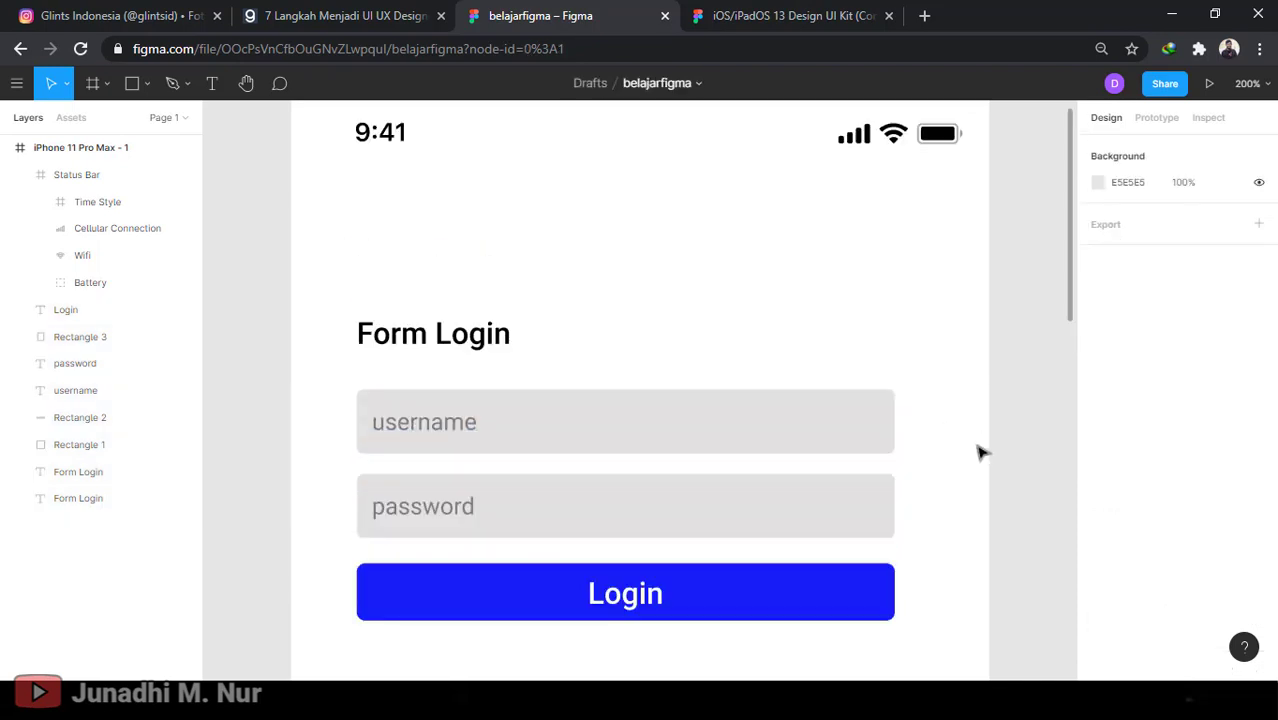
# Fine-tune the whole login form's position by shifting all its elements together slightly up toward the Status Bar
pyautogui.scroll(-1, 977, 447)
pyautogui.moveTo(279, 194); pyautogui.dragTo(965, 624)
pyautogui.moveTo(750, 386); pyautogui.dragTo(680, 431)
pyautogui.click(1020, 442)
pyautogui.hotkey('shift', '0')
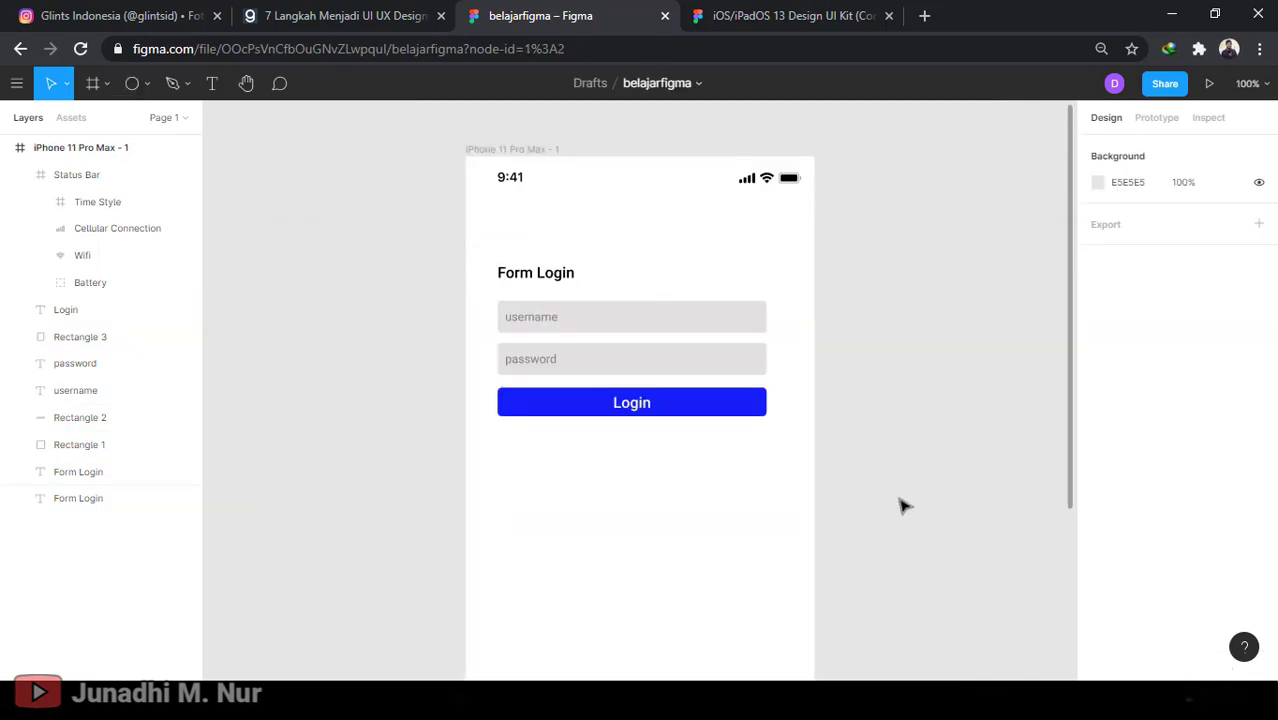
# Review the login screen design from the Status Bar down to the bottom of the iPhone 11 Pro Max frame
pyautogui.scroll(-3, 921, 364)
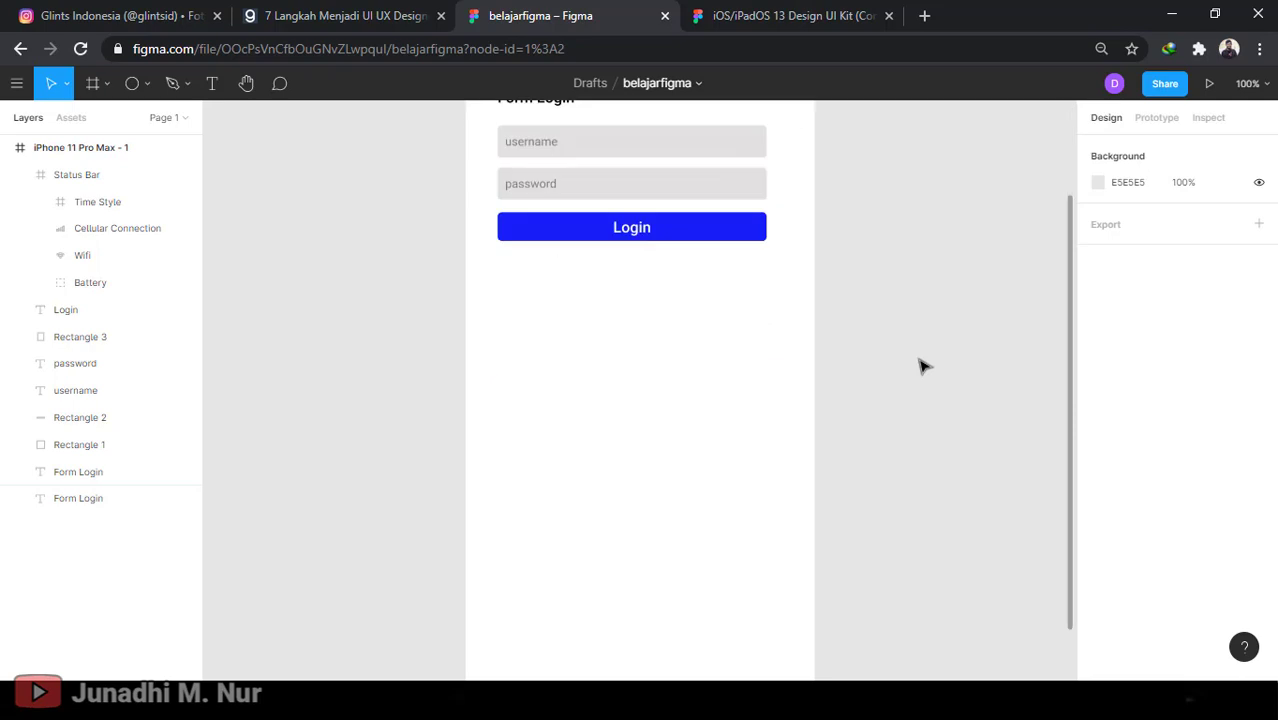
pyautogui.scroll(1, 940, 379)
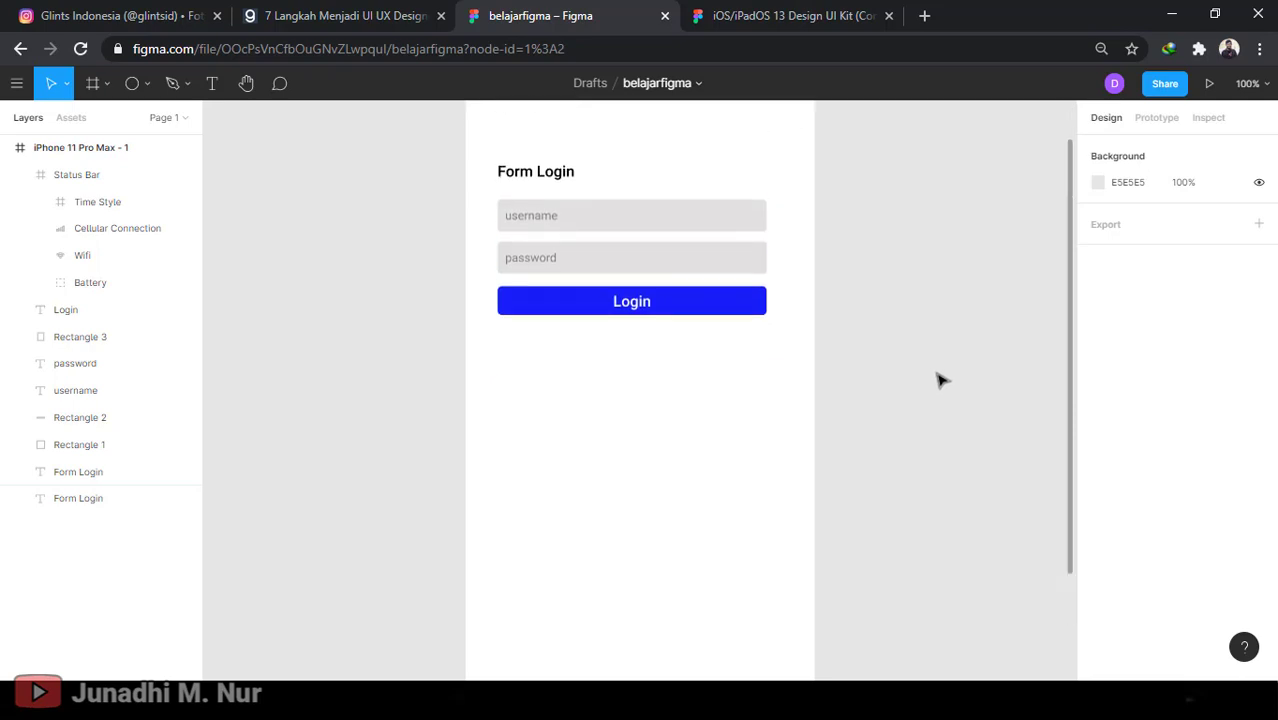
pyautogui.scroll(2, 940, 379)
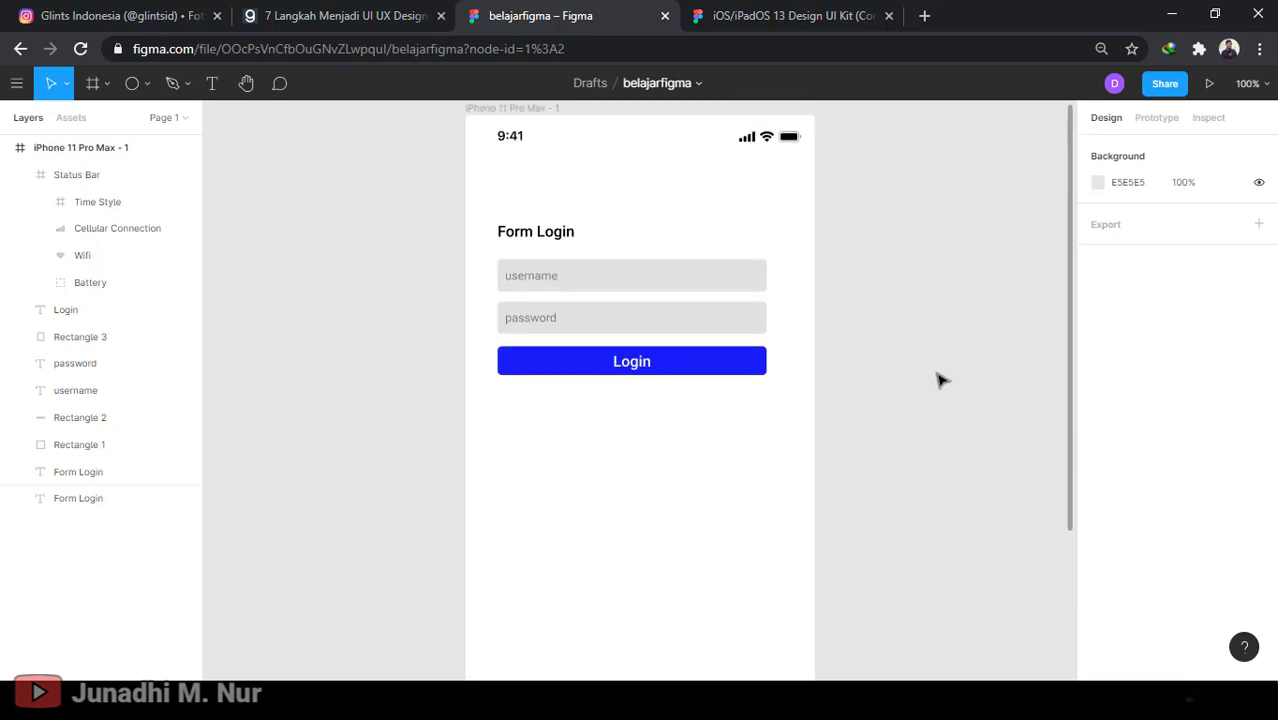
pyautogui.scroll(2, 910, 417)
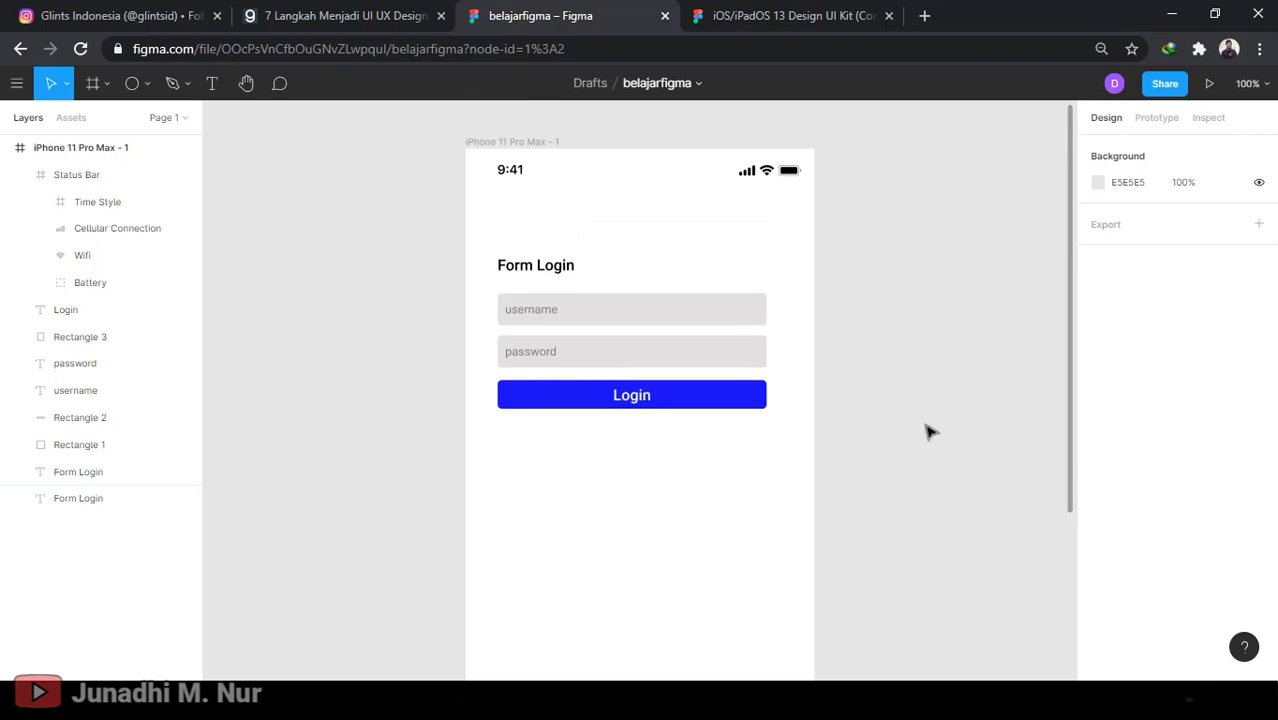
pyautogui.scroll(-5, 956, 436)
pyautogui.scroll(3, 956, 436)
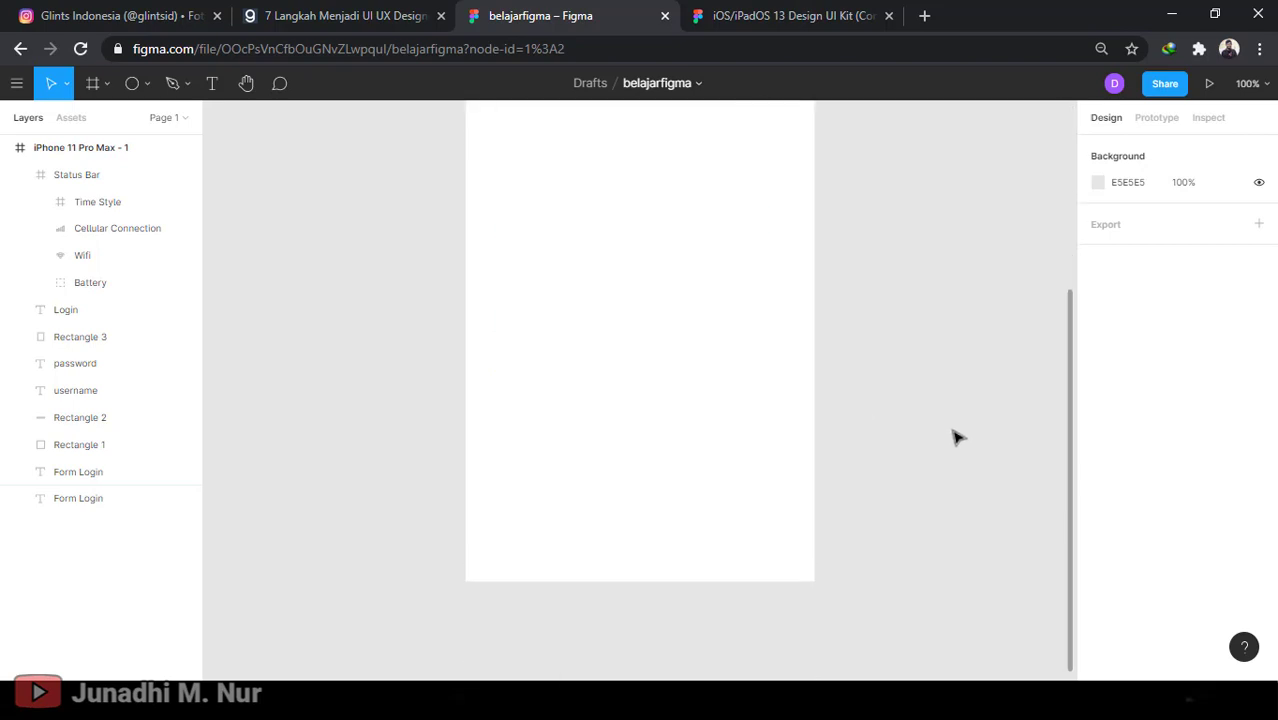
pyautogui.scroll(1, 955, 437)
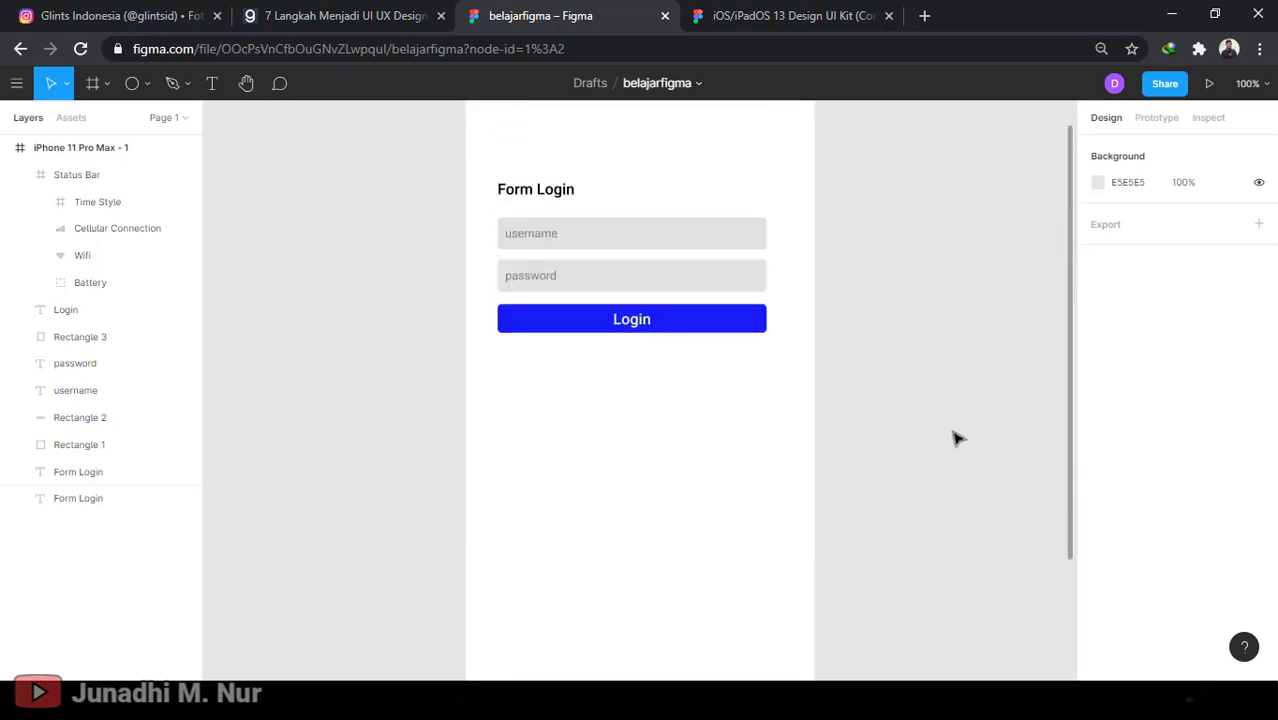
pyautogui.scroll(2, 955, 437)
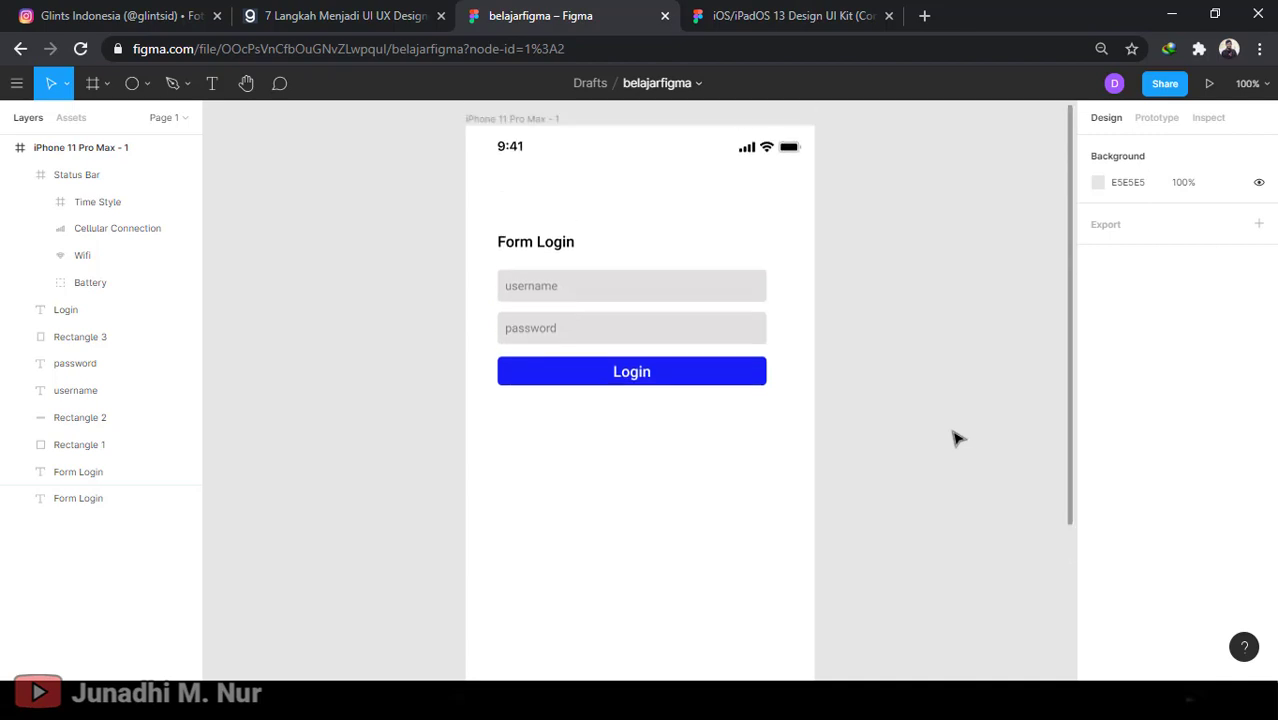
# Open dribbble.com in a new browser tab and filter its popular shots to the Mobile category
pyautogui.click(925, 16)
pyautogui.write('dri')
pyautogui.write('b')
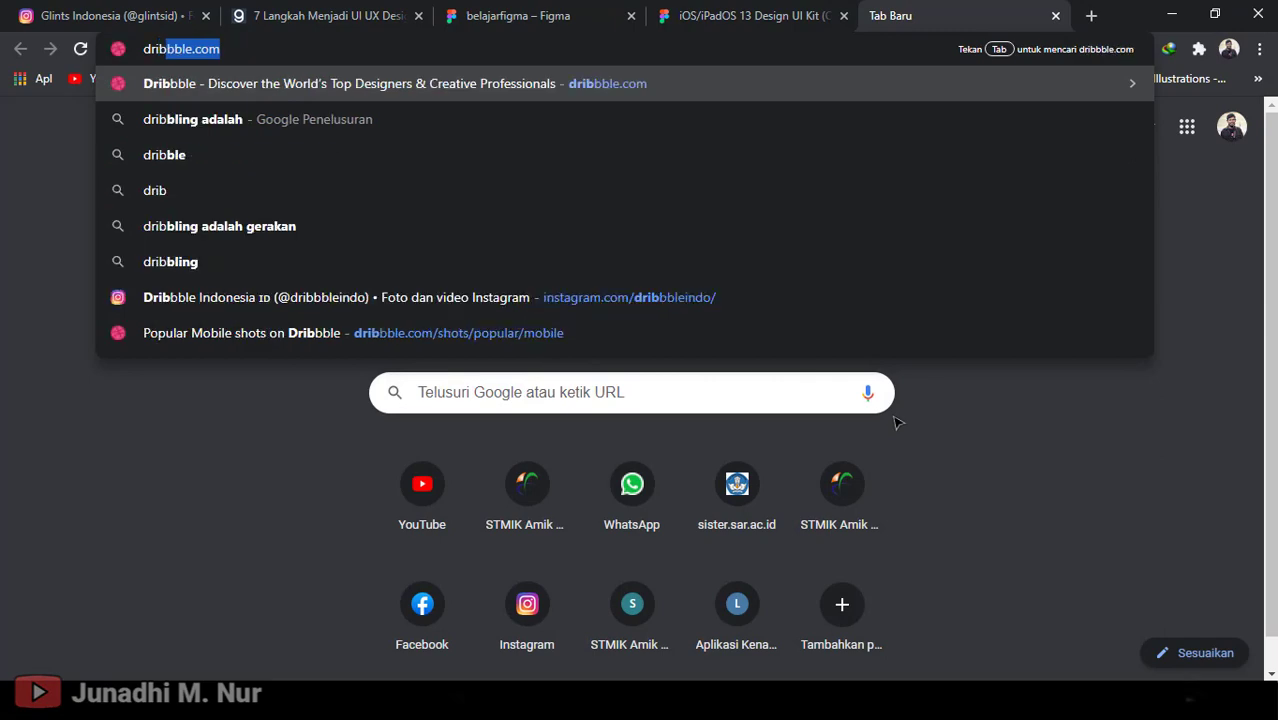
pyautogui.press('Return')
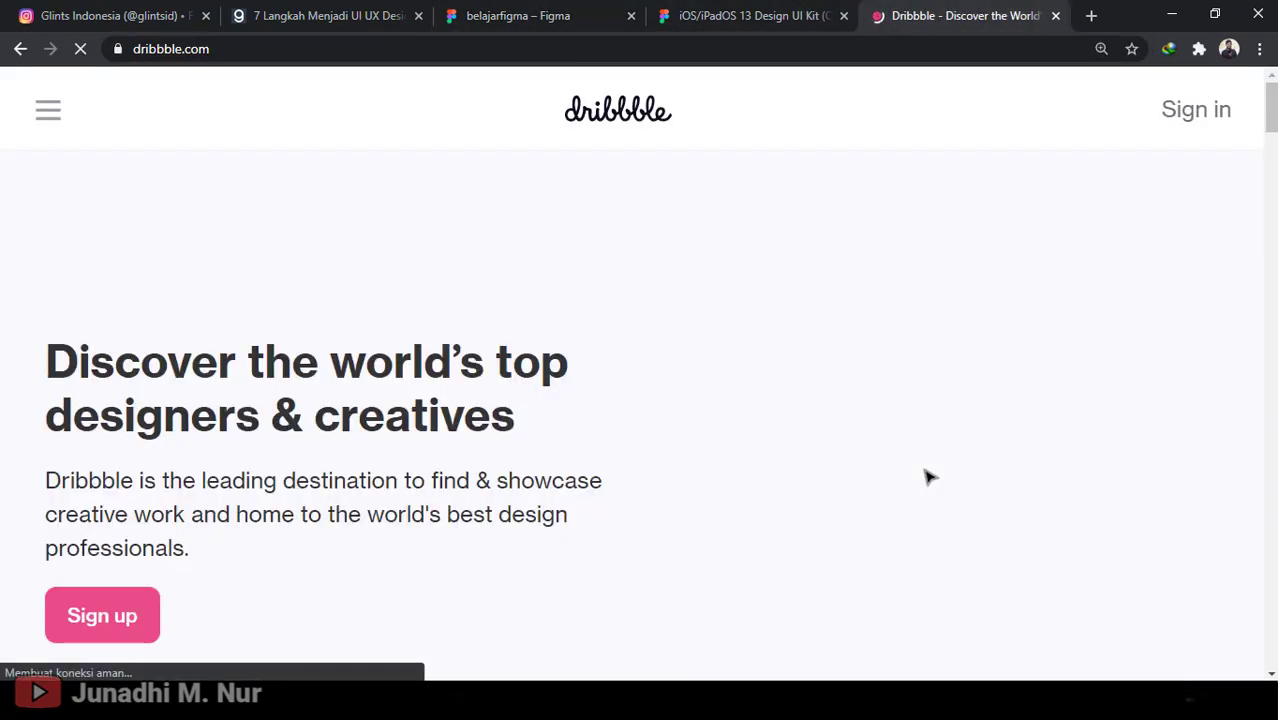
pyautogui.scroll(-9, 765, 382)
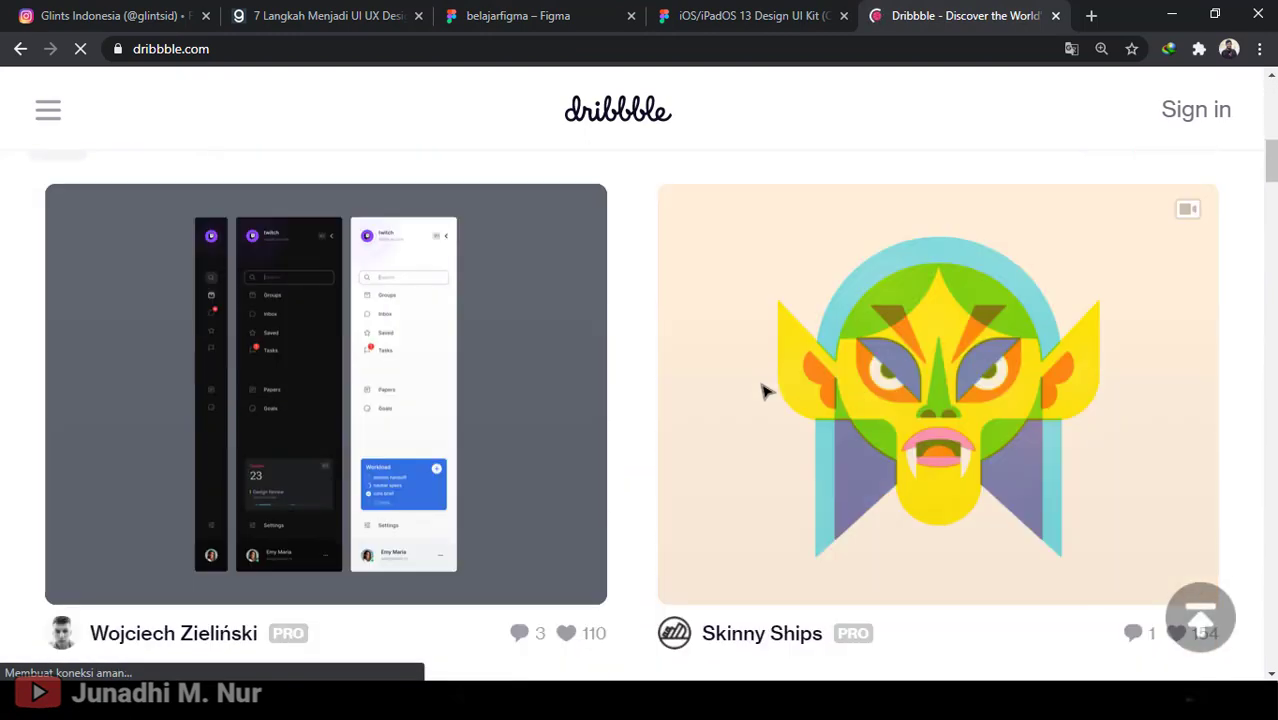
pyautogui.scroll(-3, 766, 393)
pyautogui.scroll(10, 766, 394)
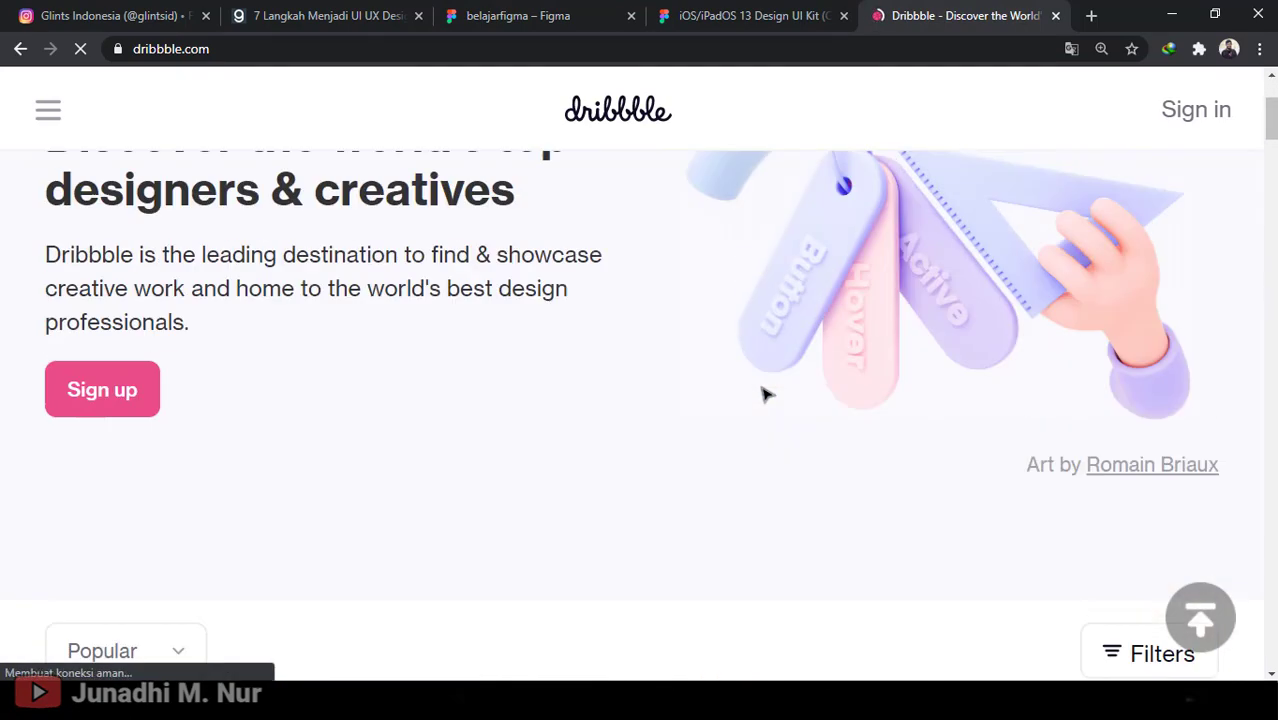
pyautogui.scroll(-4, 767, 401)
pyautogui.scroll(-3, 765, 402)
pyautogui.click(603, 254)
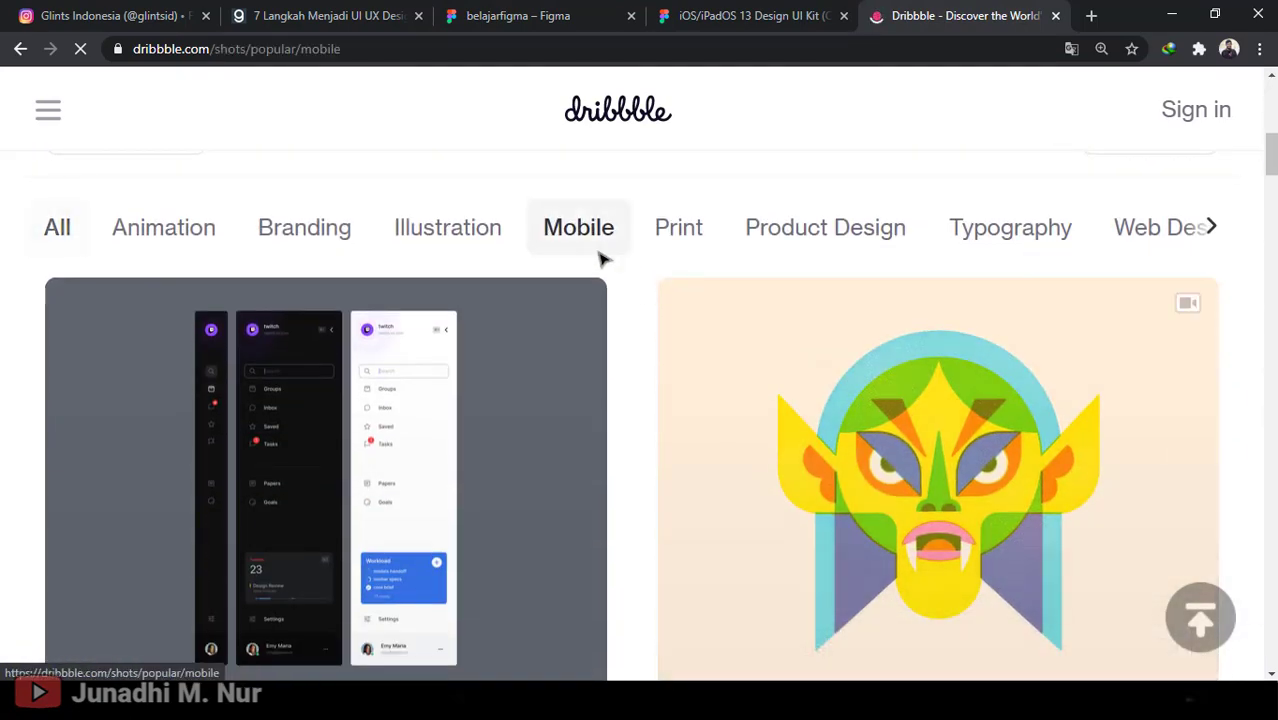
# Examine the popular Mobile shots on Dribbble for app interface design inspiration
pyautogui.scroll(-3, 1128, 519)
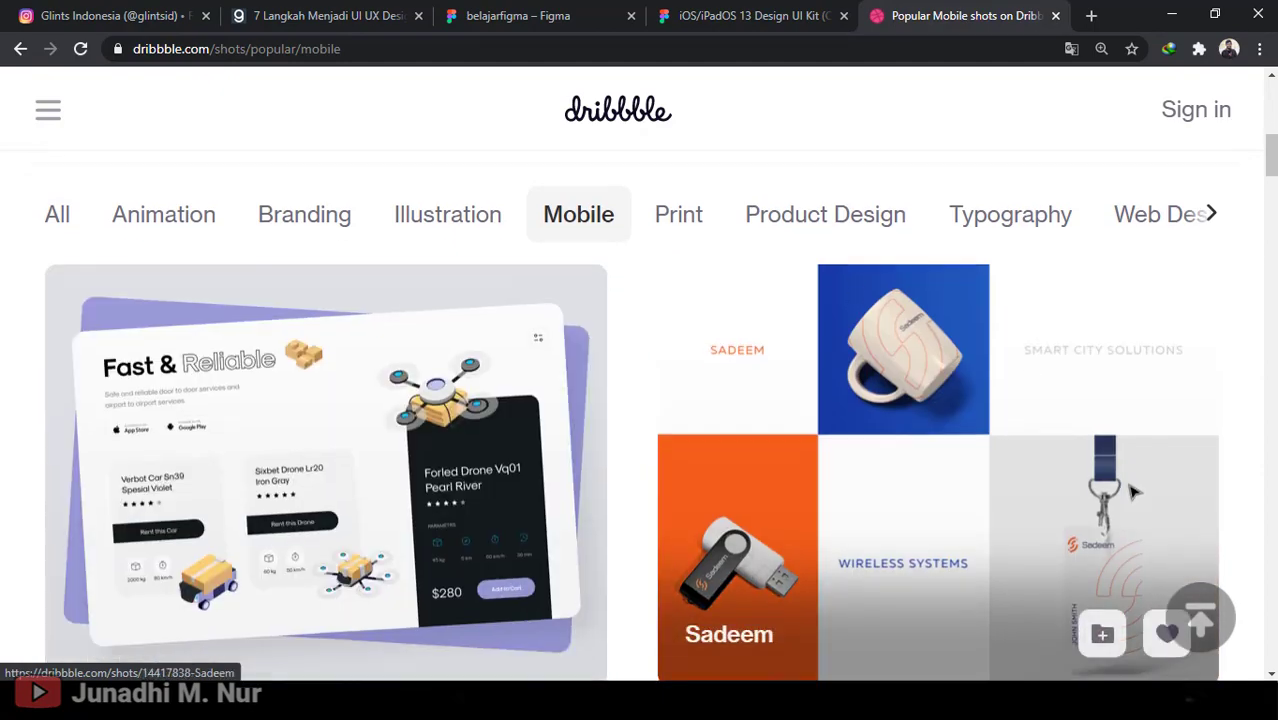
pyautogui.scroll(-2, 1128, 519)
pyautogui.scroll(-6, 856, 391)
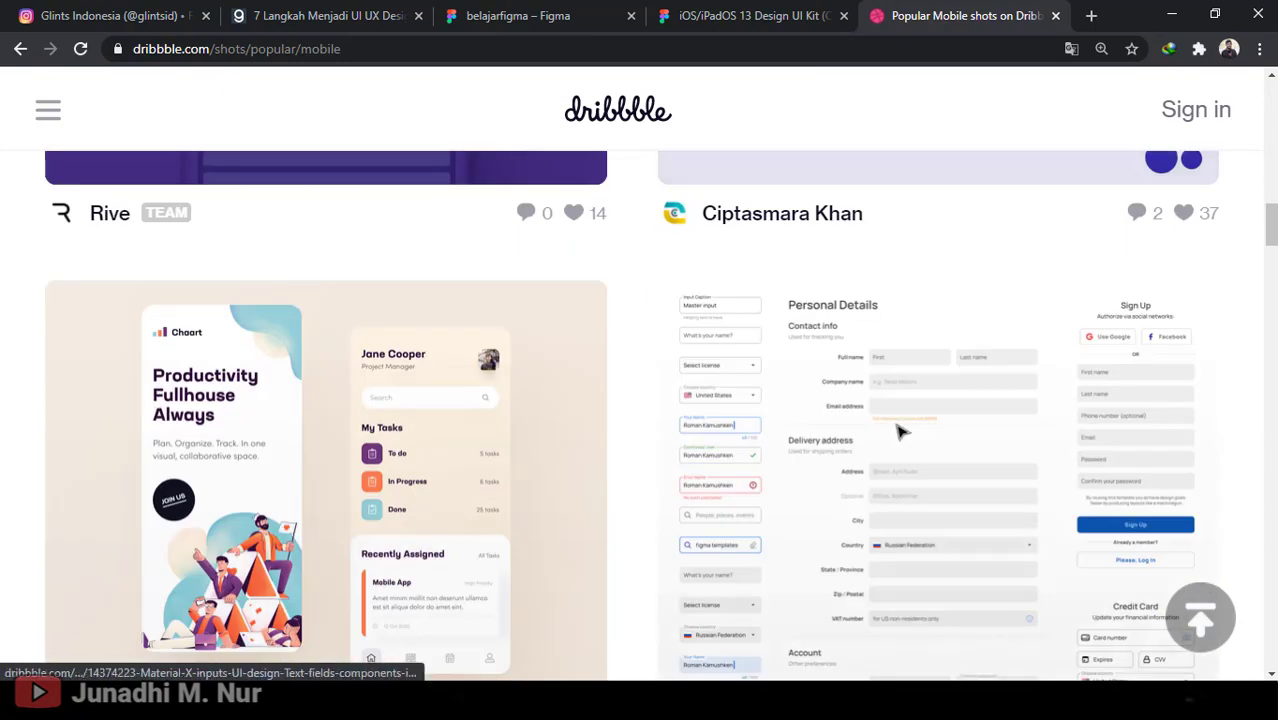
pyautogui.scroll(2, 900, 430)
pyautogui.scroll(-4, 600, 340)
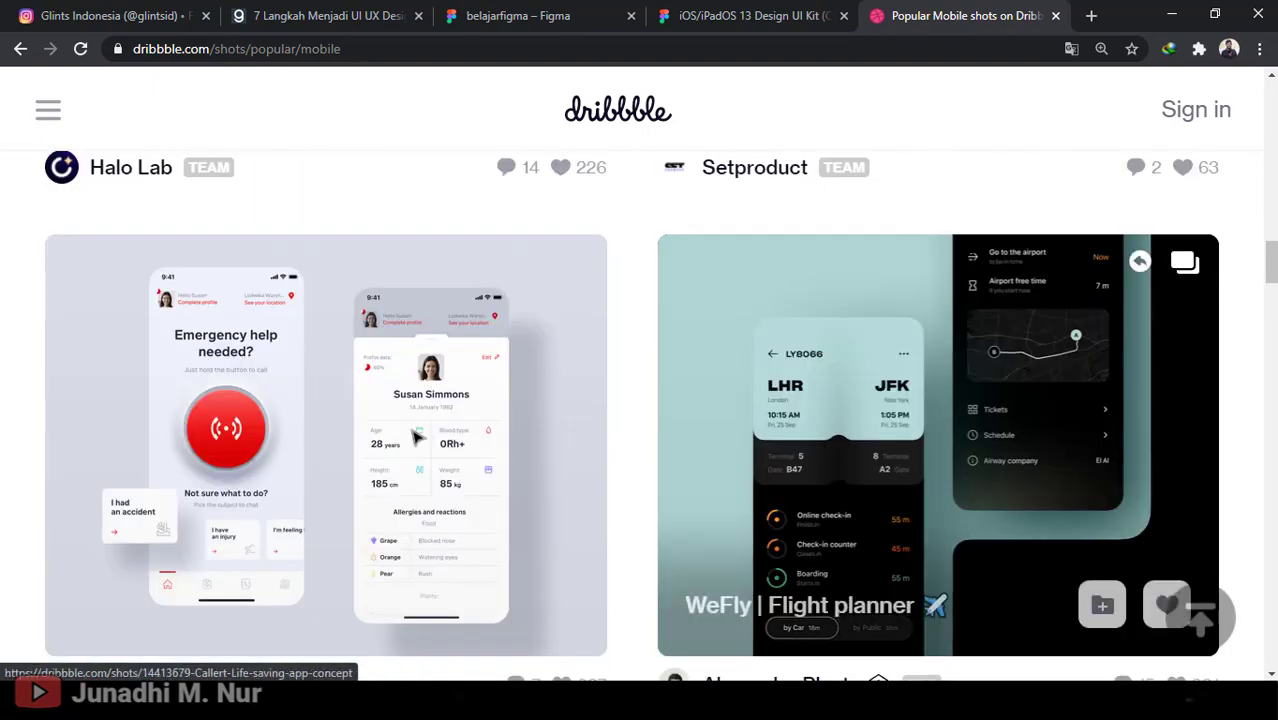
pyautogui.scroll(-8, 600, 430)
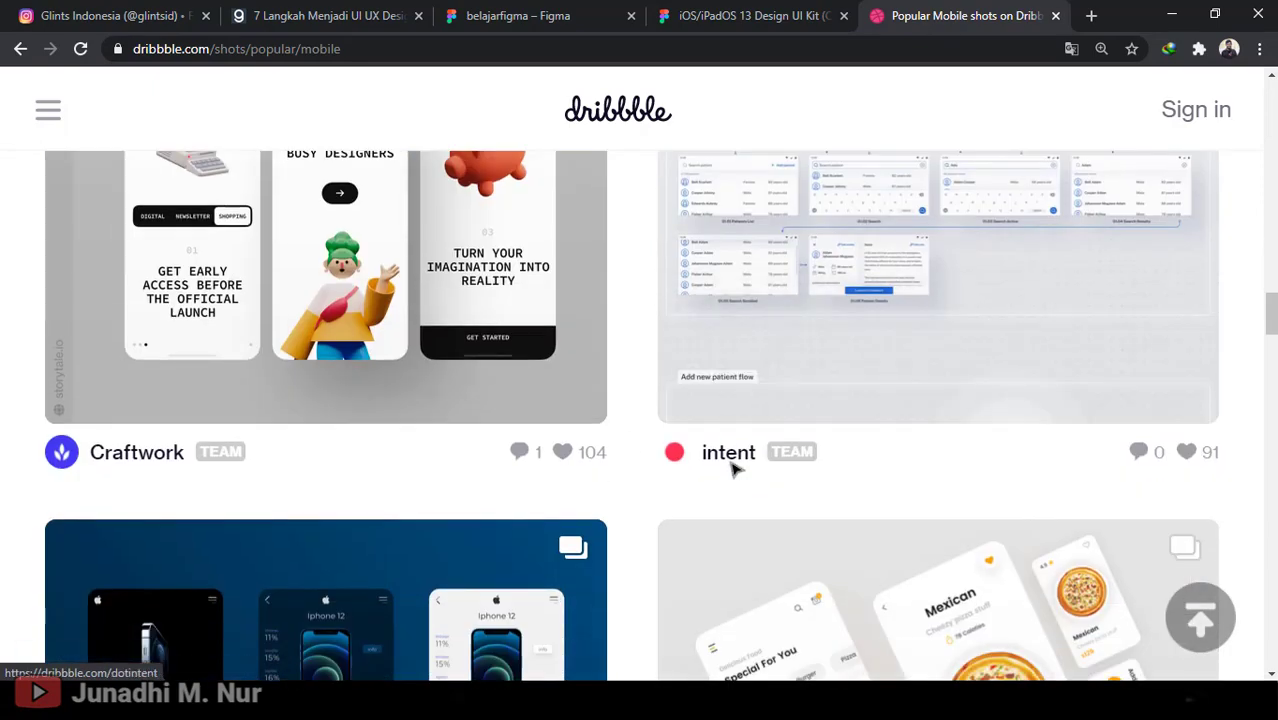
pyautogui.scroll(3, 735, 468)
pyautogui.scroll(-3, 735, 468)
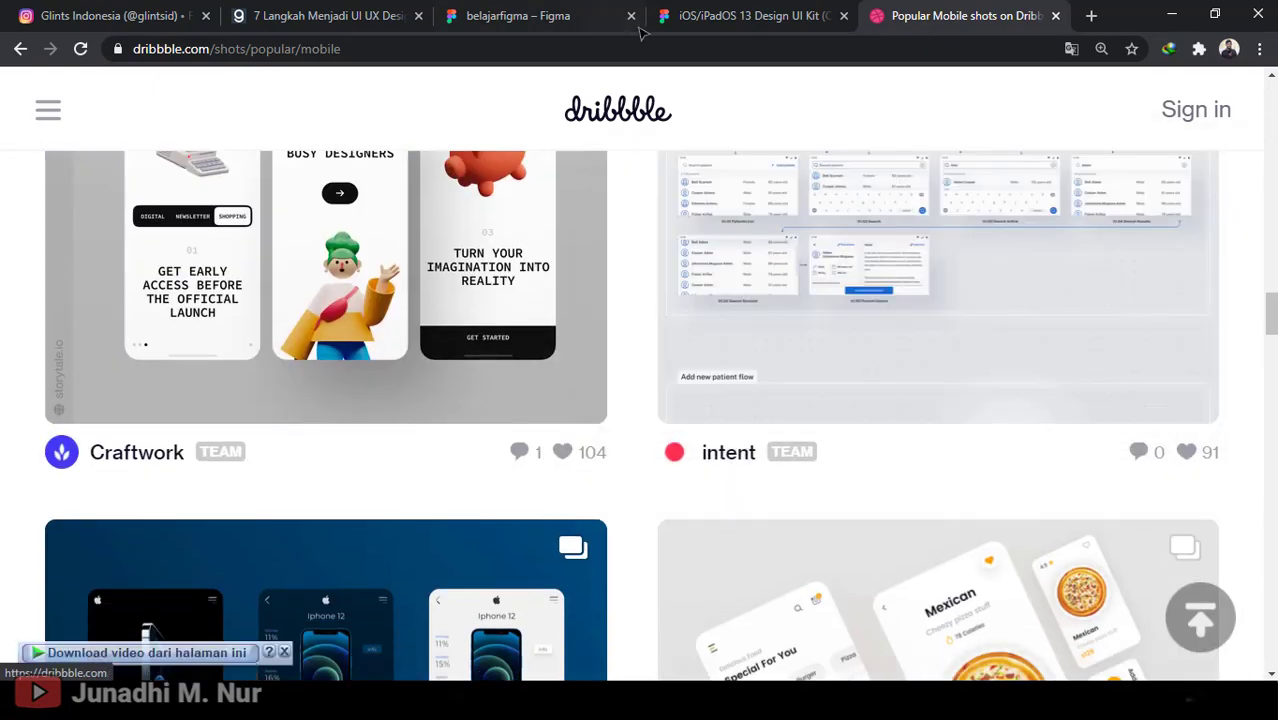
pyautogui.scroll(4, 707, 401)
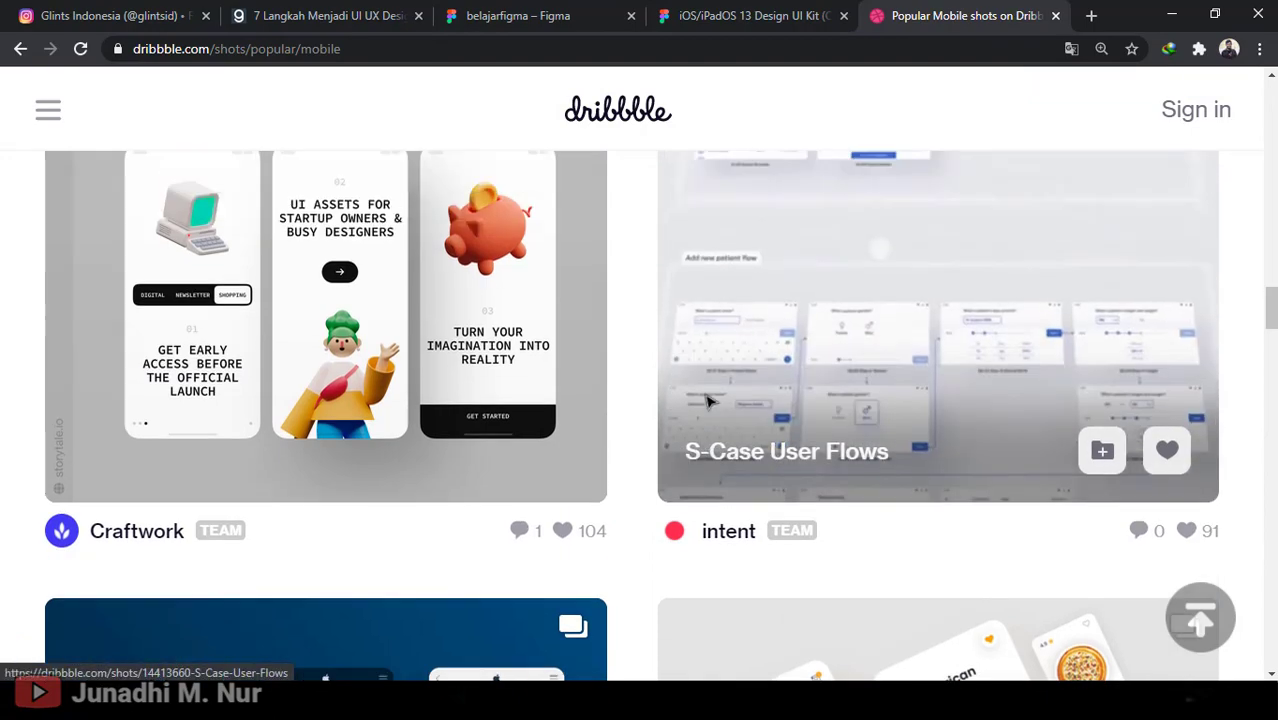
pyautogui.scroll(2, 802, 479)
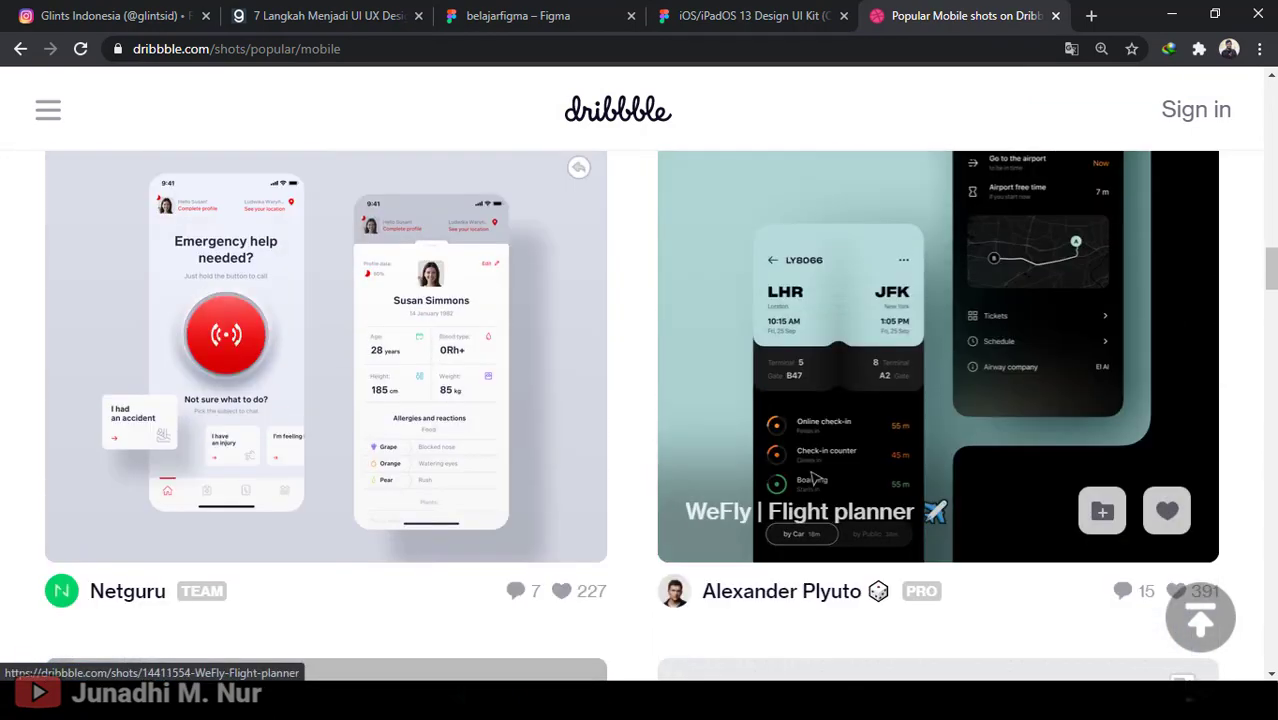
pyautogui.scroll(6, 590, 446)
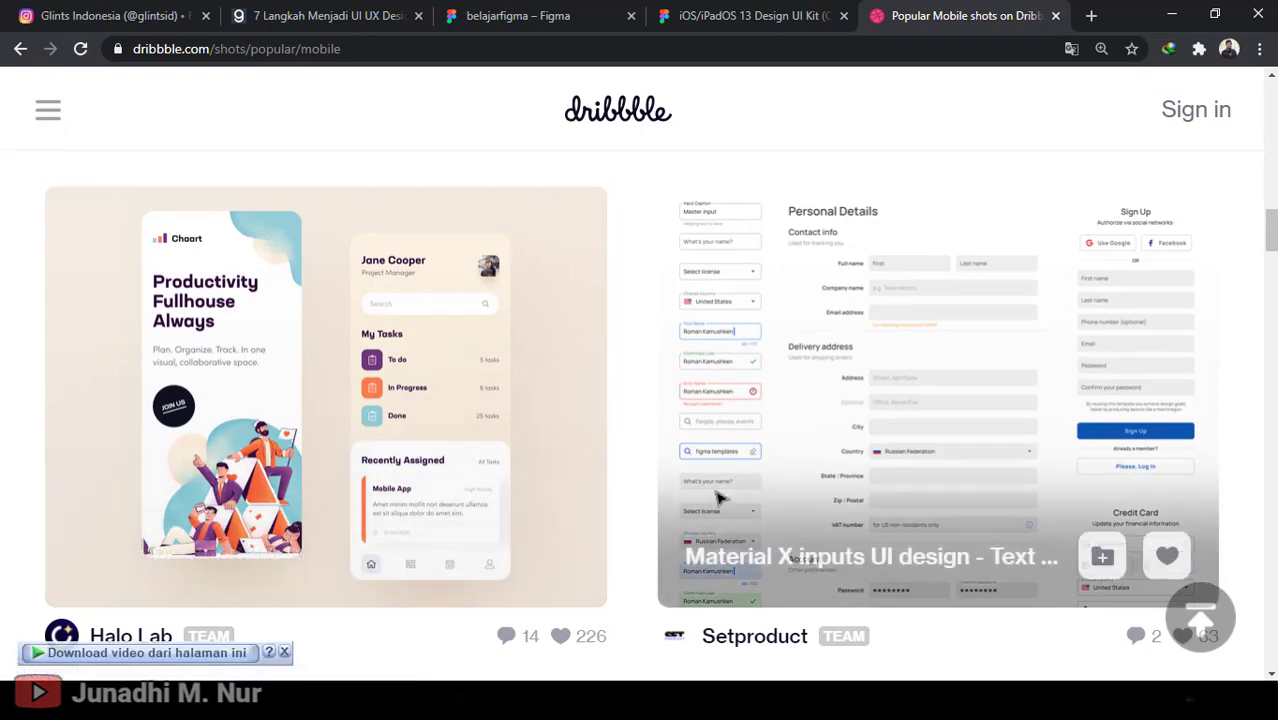
pyautogui.scroll(-18, 603, 437)
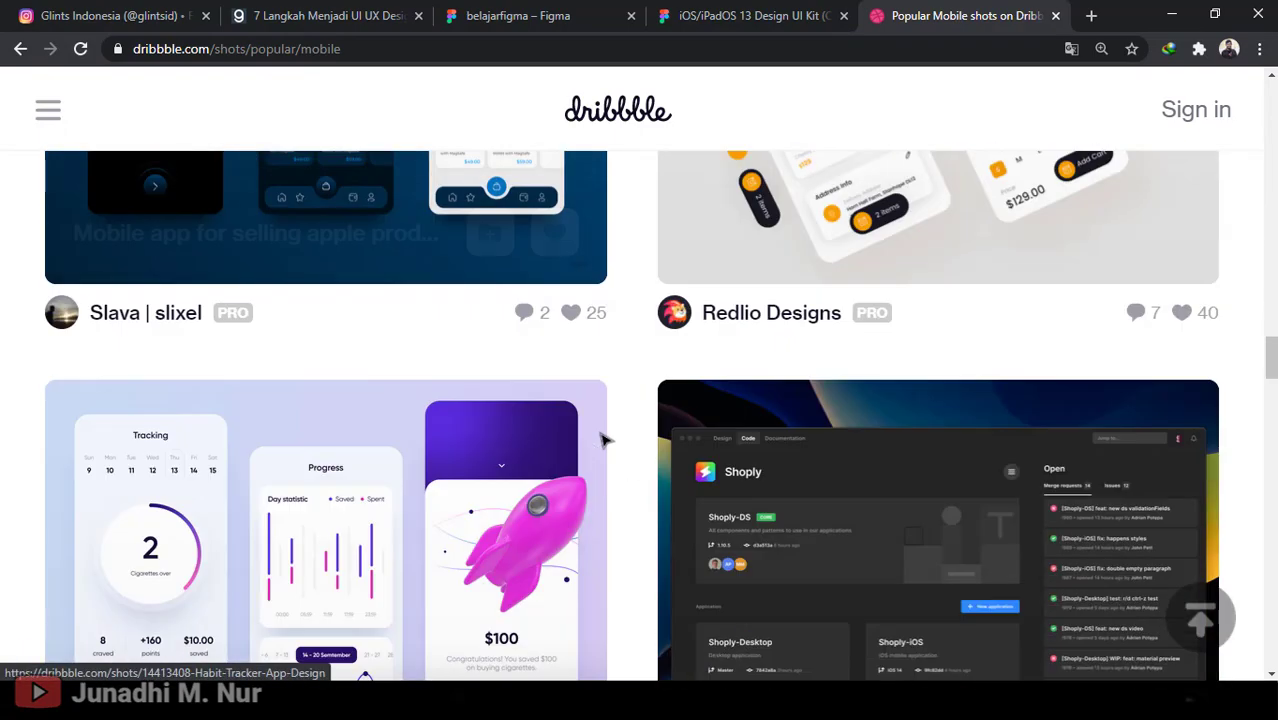
# Browse further down the popular Mobile shots on Dribbble for more app design references
pyautogui.scroll(-4, 600, 430)
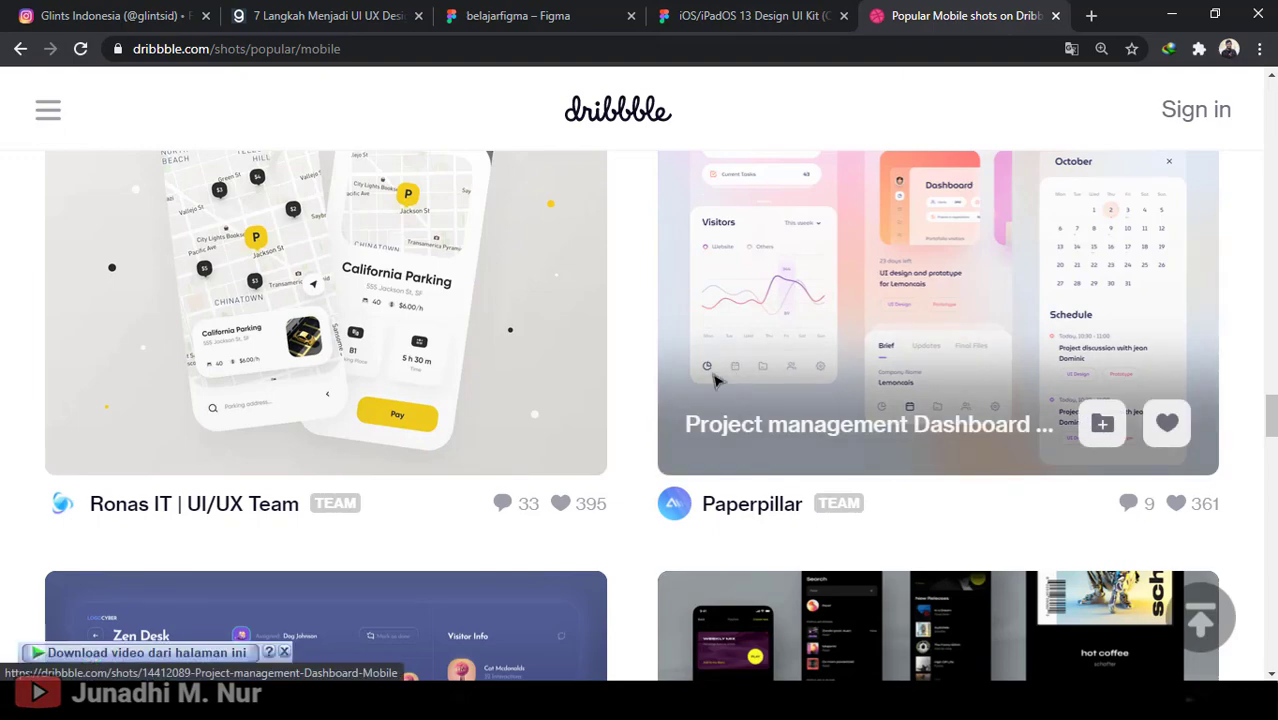
pyautogui.scroll(-4, 590, 418)
pyautogui.scroll(12, 575, 415)
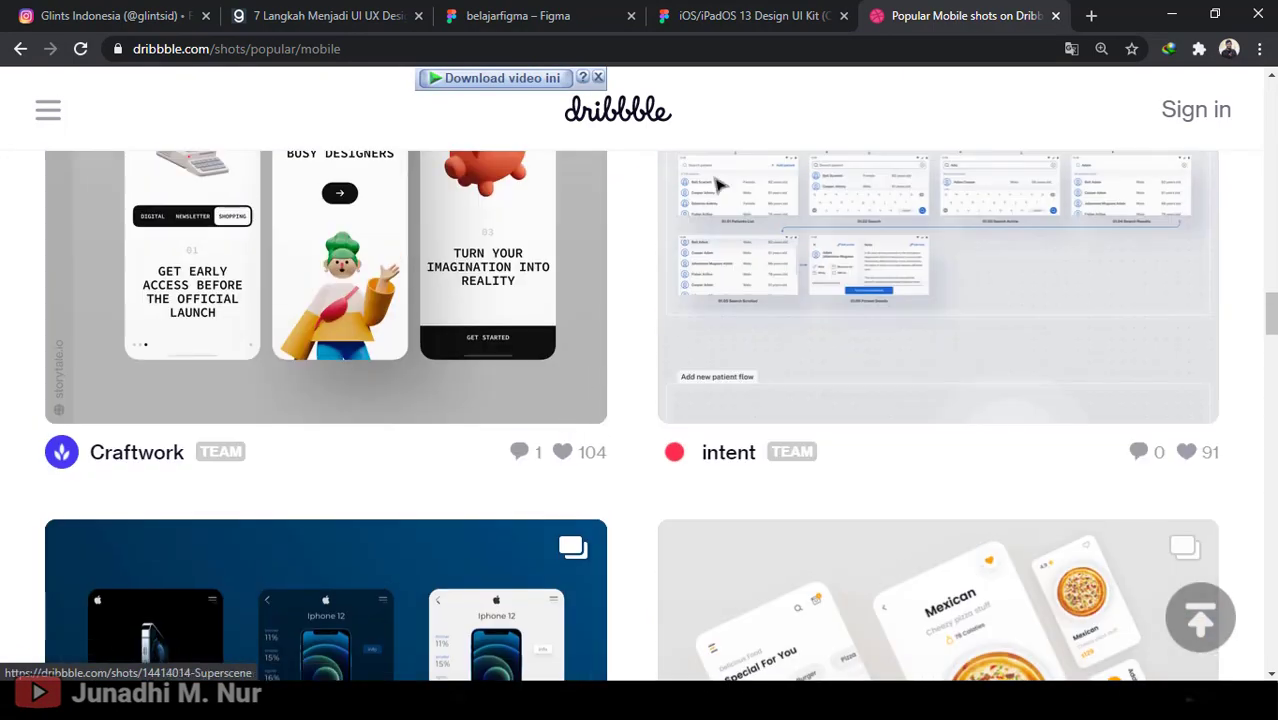
# Open flaticon.com in a new browser tab
pyautogui.click(1091, 15)
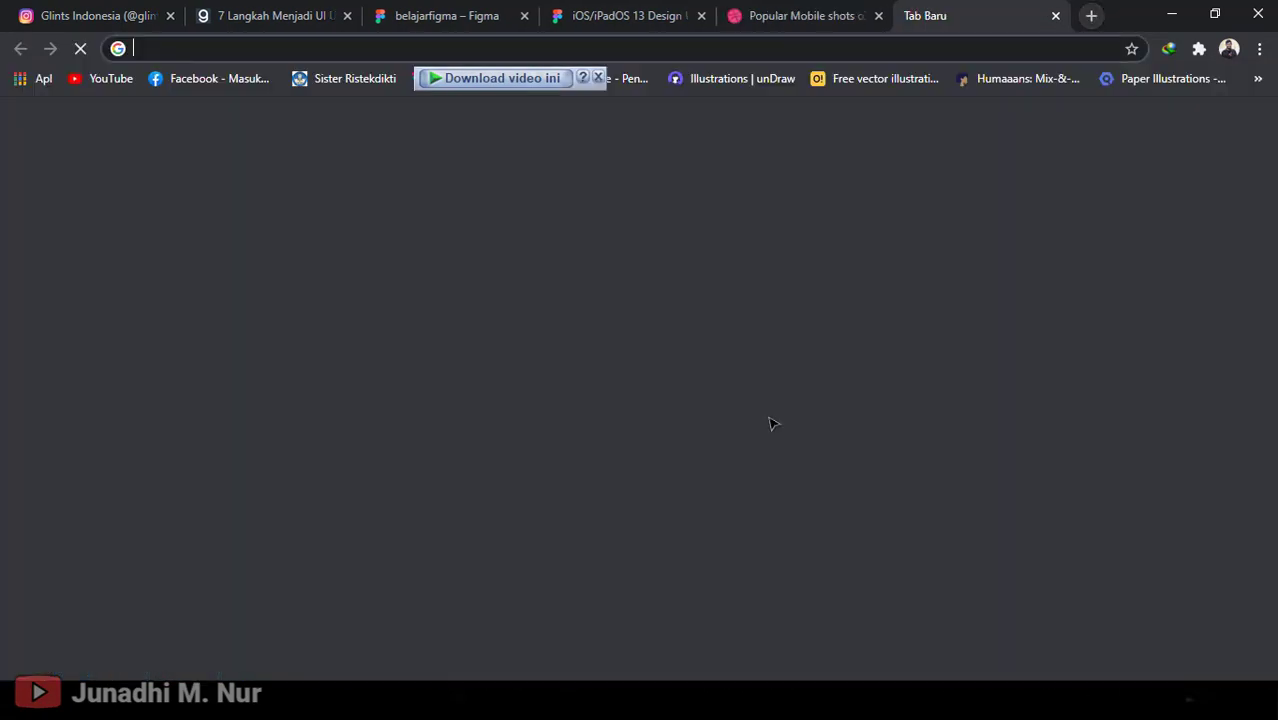
pyautogui.write('fla')
pyautogui.press('Return')
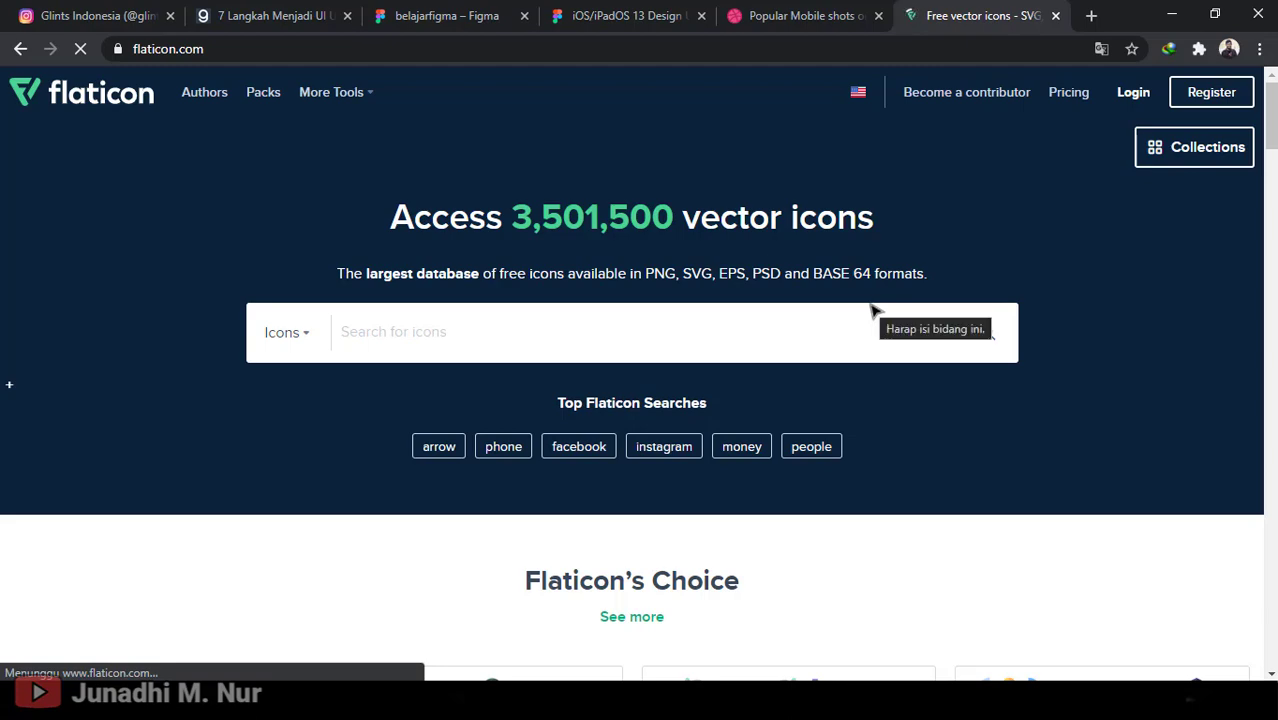
# Look over Flaticon's home page, covering the icon search, the Flaticon's Choice packs and the premium packs of the month
pyautogui.scroll(-4, 872, 311)
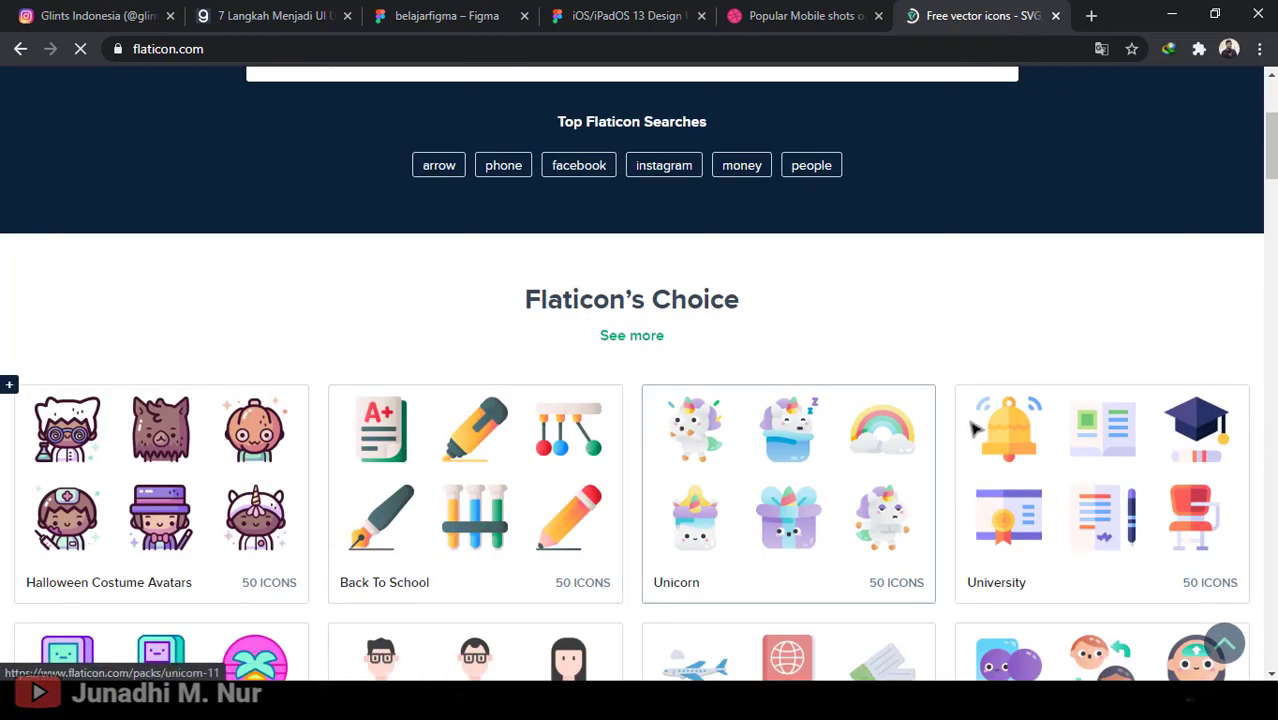
pyautogui.scroll(-2, 785, 470)
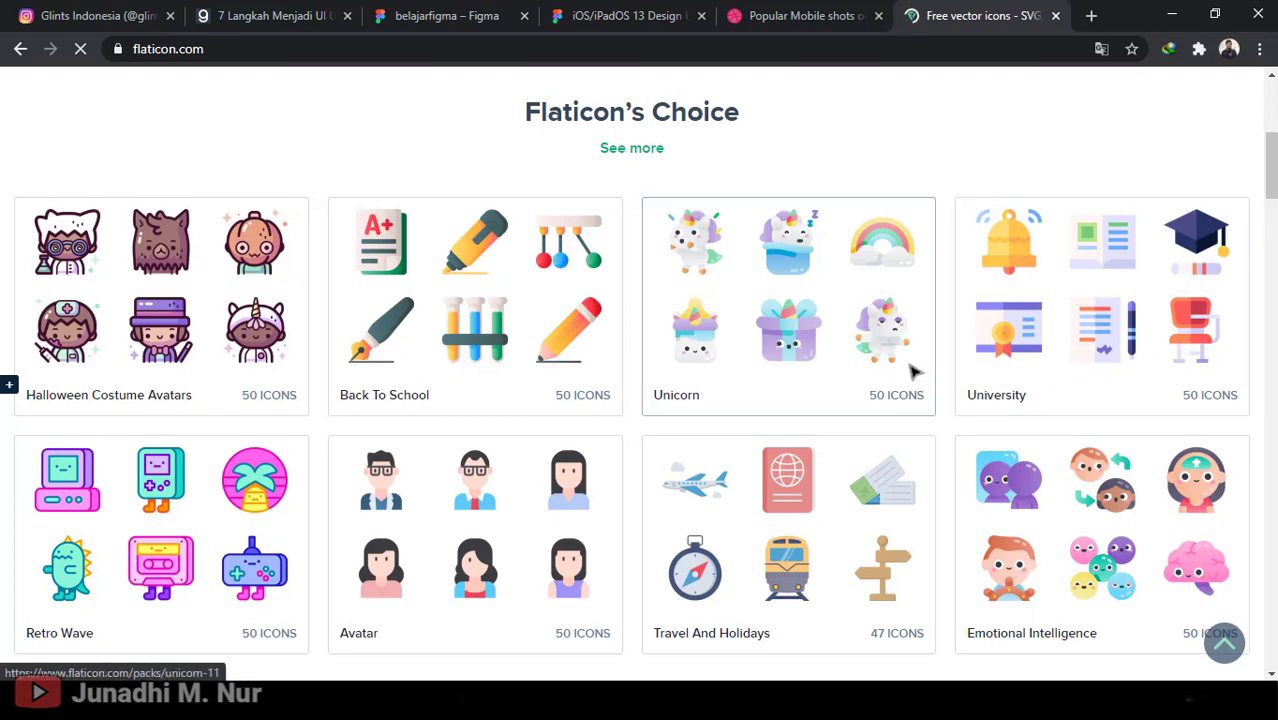
pyautogui.scroll(-3, 912, 376)
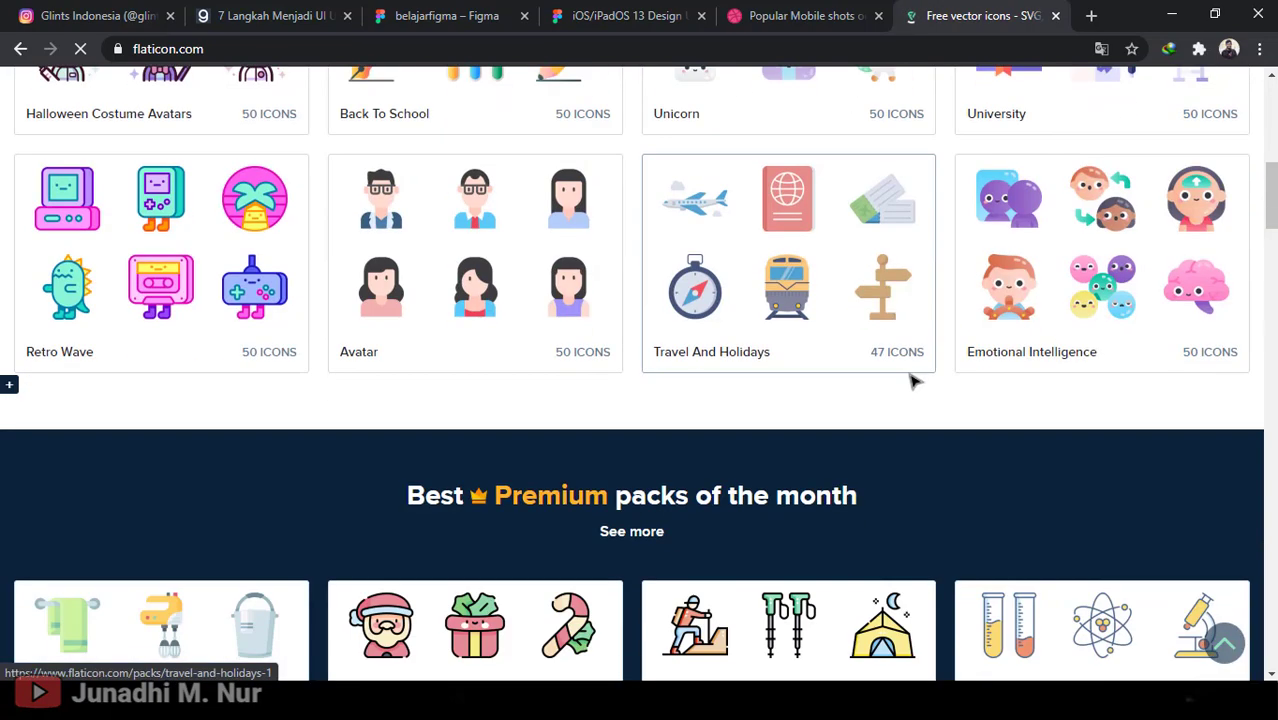
pyautogui.scroll(5, 912, 378)
pyautogui.scroll(3, 912, 380)
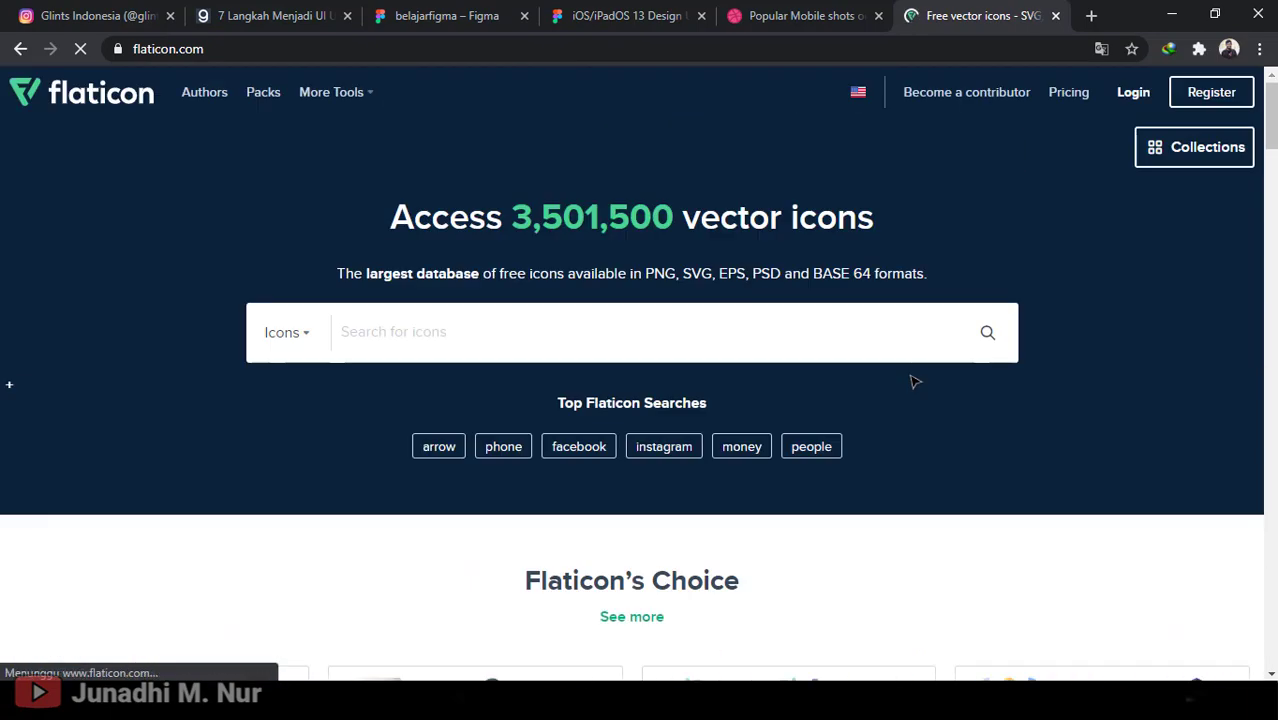
pyautogui.scroll(-5, 855, 409)
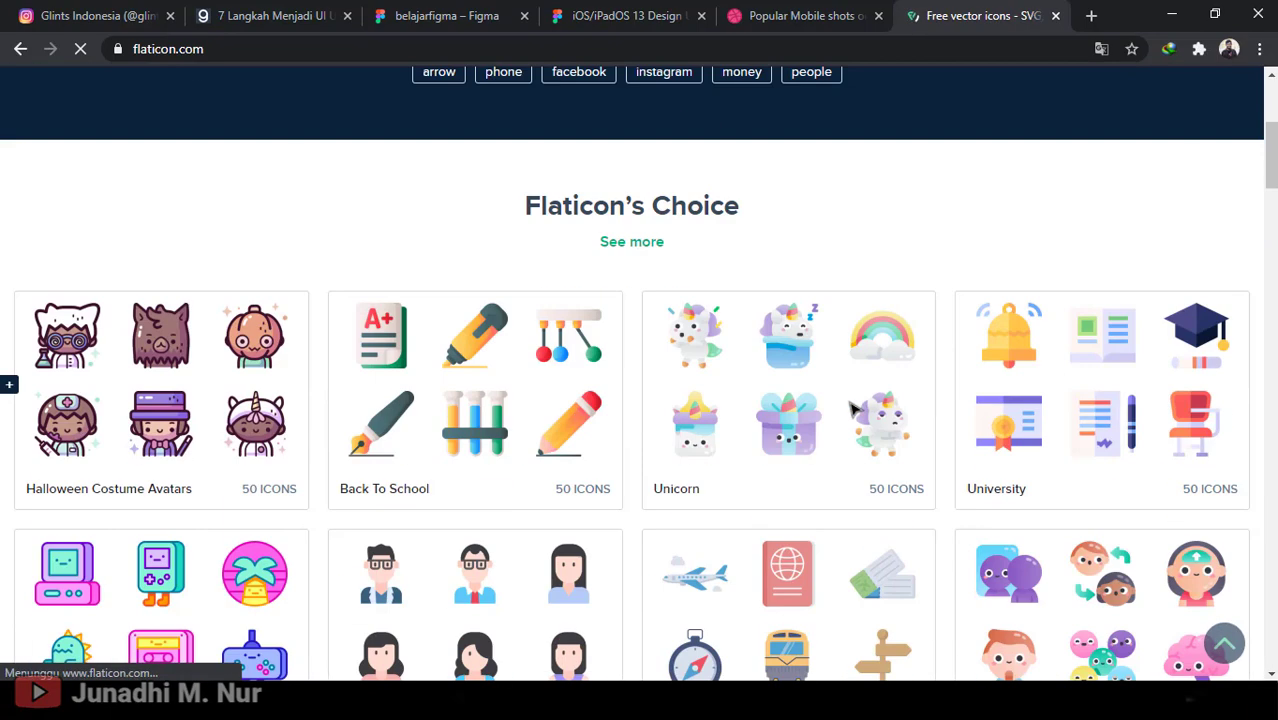
pyautogui.scroll(2, 849, 407)
pyautogui.scroll(-3, 849, 417)
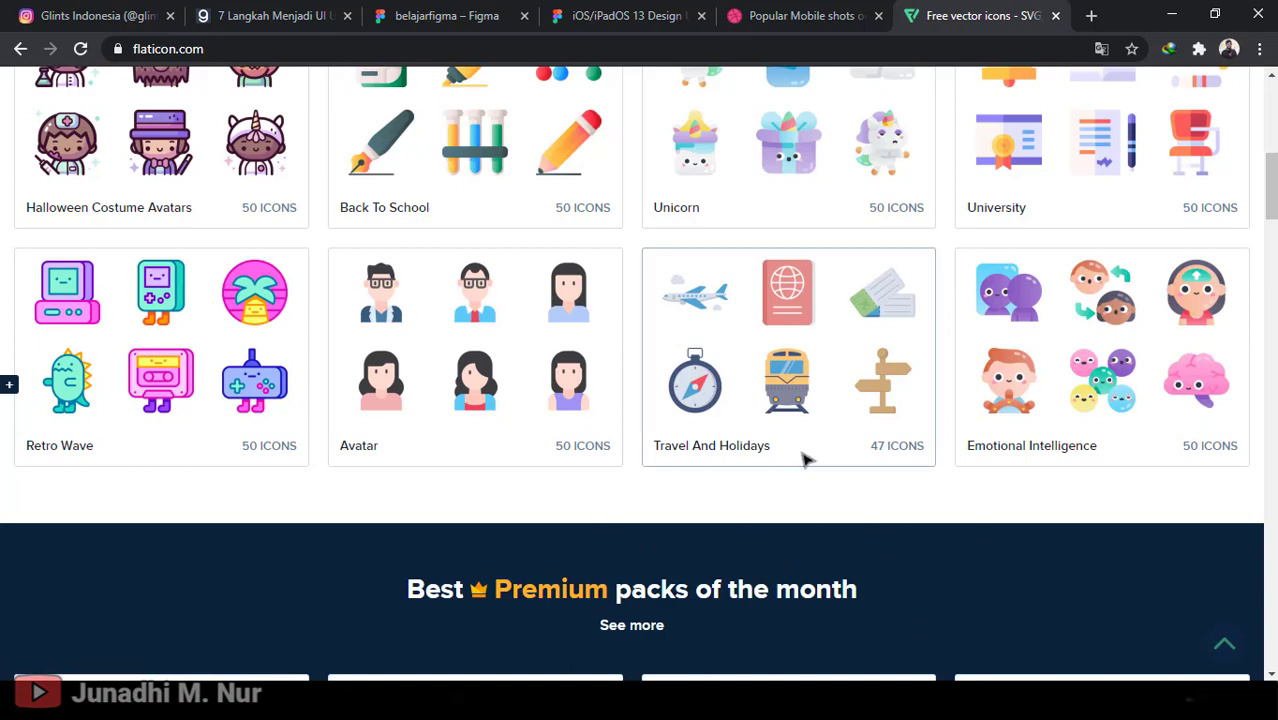
pyautogui.scroll(5, 913, 514)
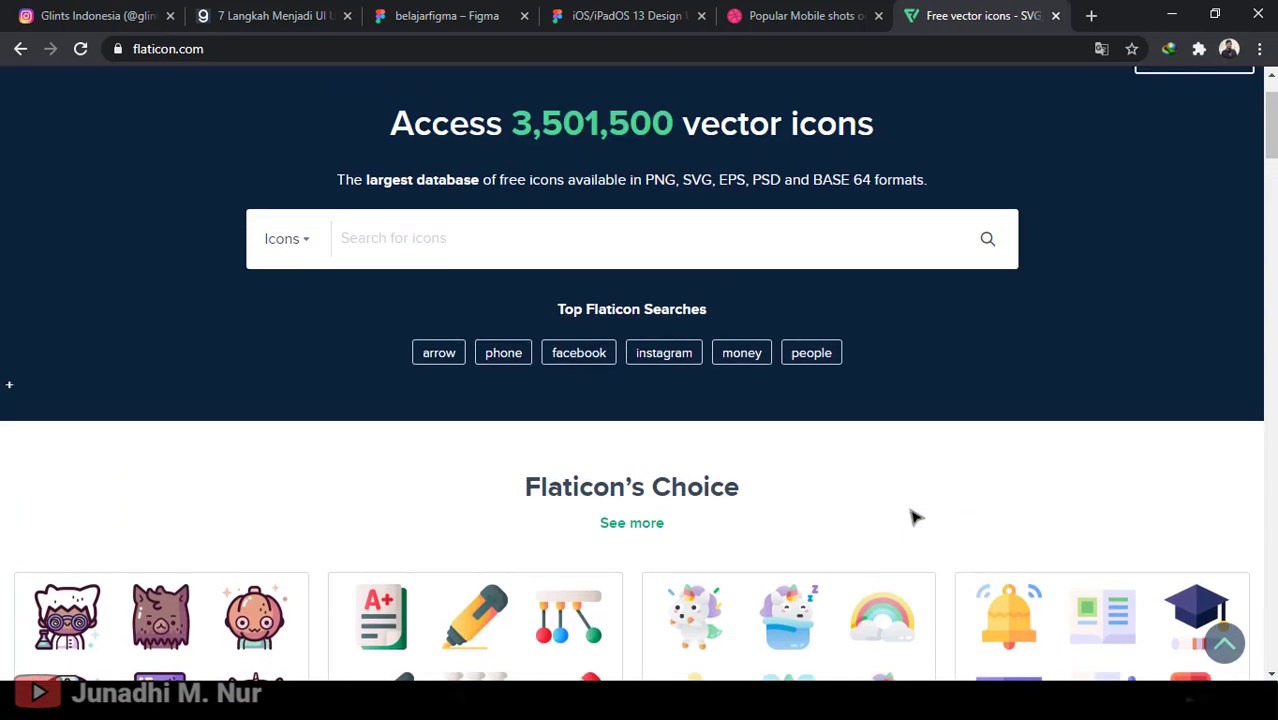
pyautogui.scroll(-3, 913, 517)
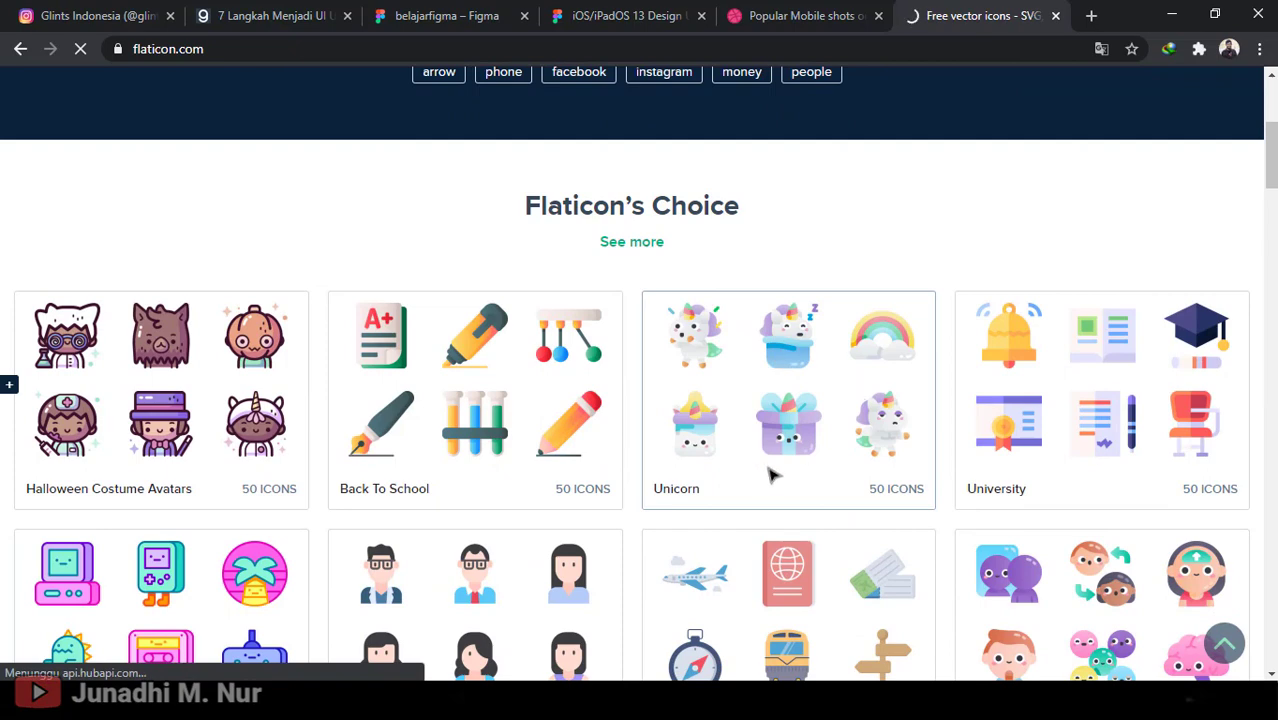
# Open the Unicorn icon pack from Flaticon's Choice and examine its icons and download option
pyautogui.click(773, 476)
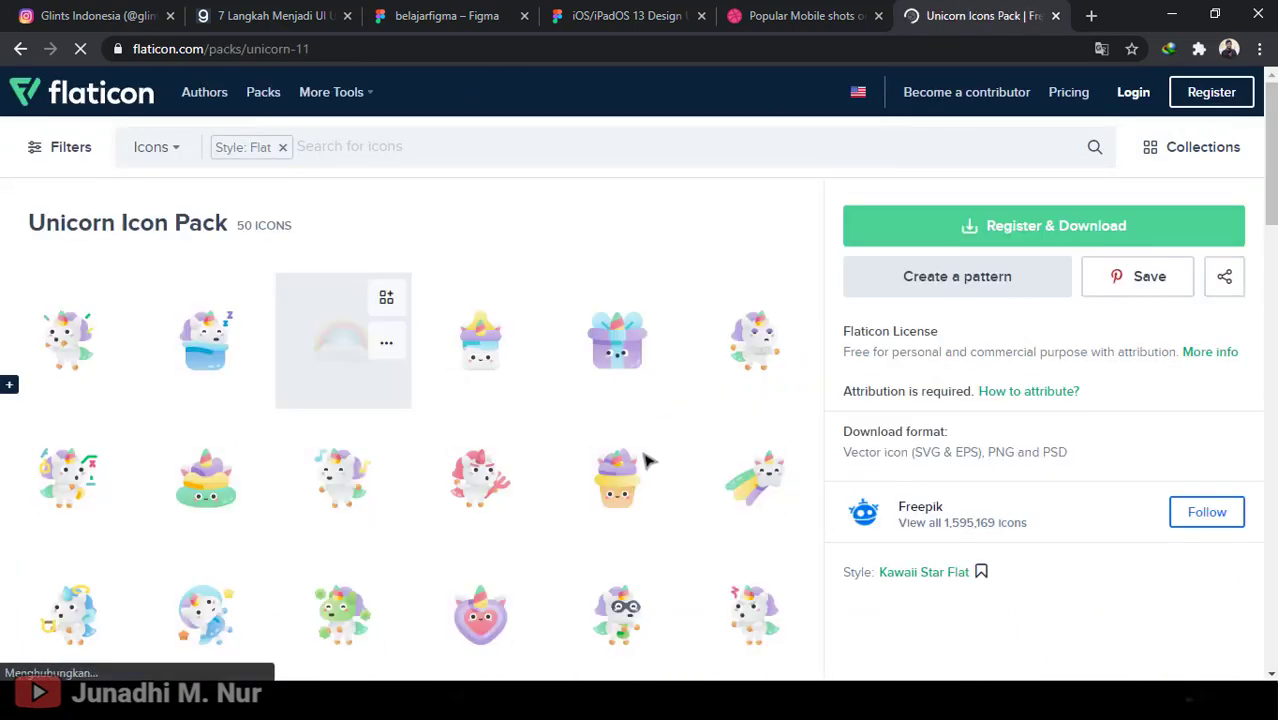
pyautogui.scroll(-3, 645, 460)
pyautogui.scroll(3, 600, 420)
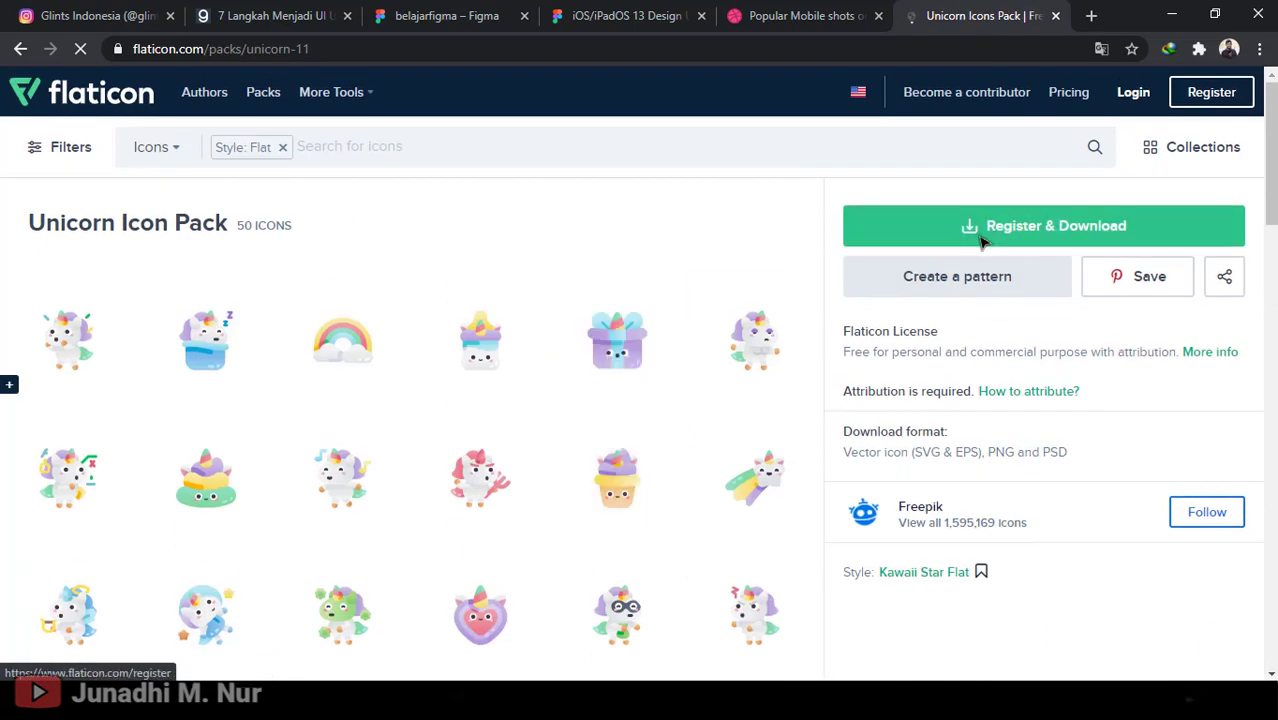
pyautogui.scroll(-7, 639, 448)
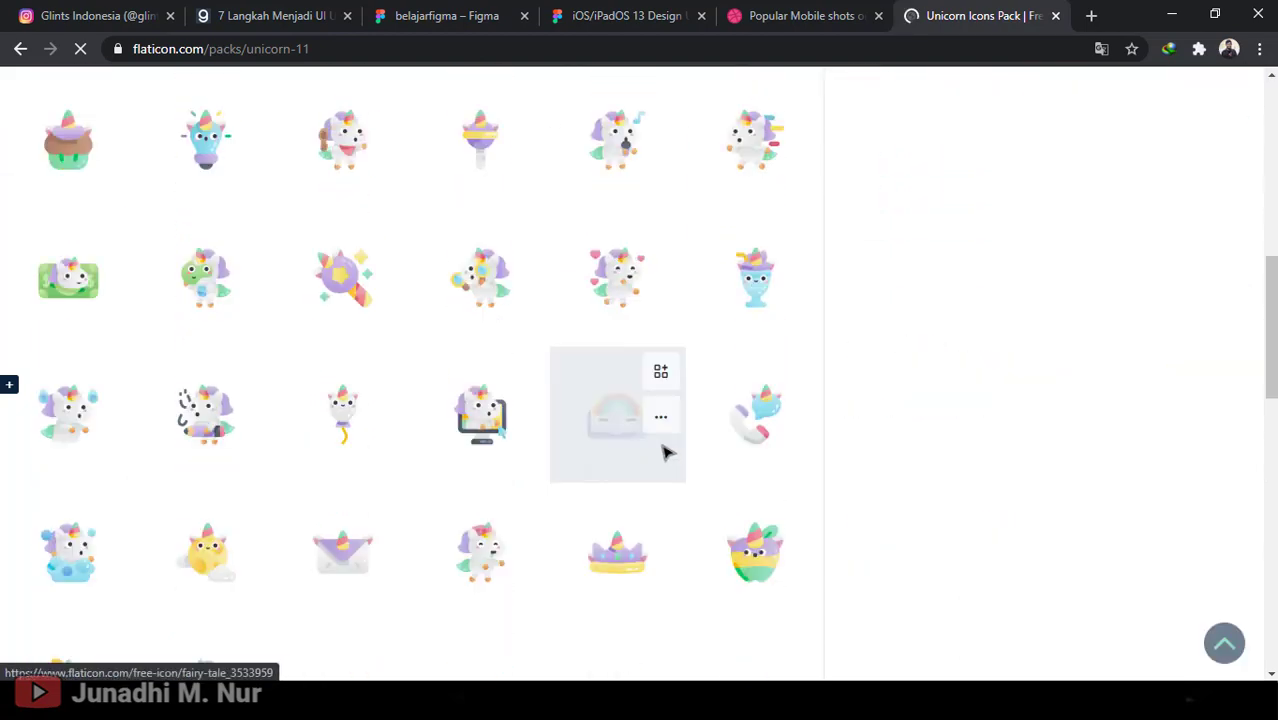
pyautogui.scroll(5, 665, 450)
pyautogui.scroll(2, 958, 218)
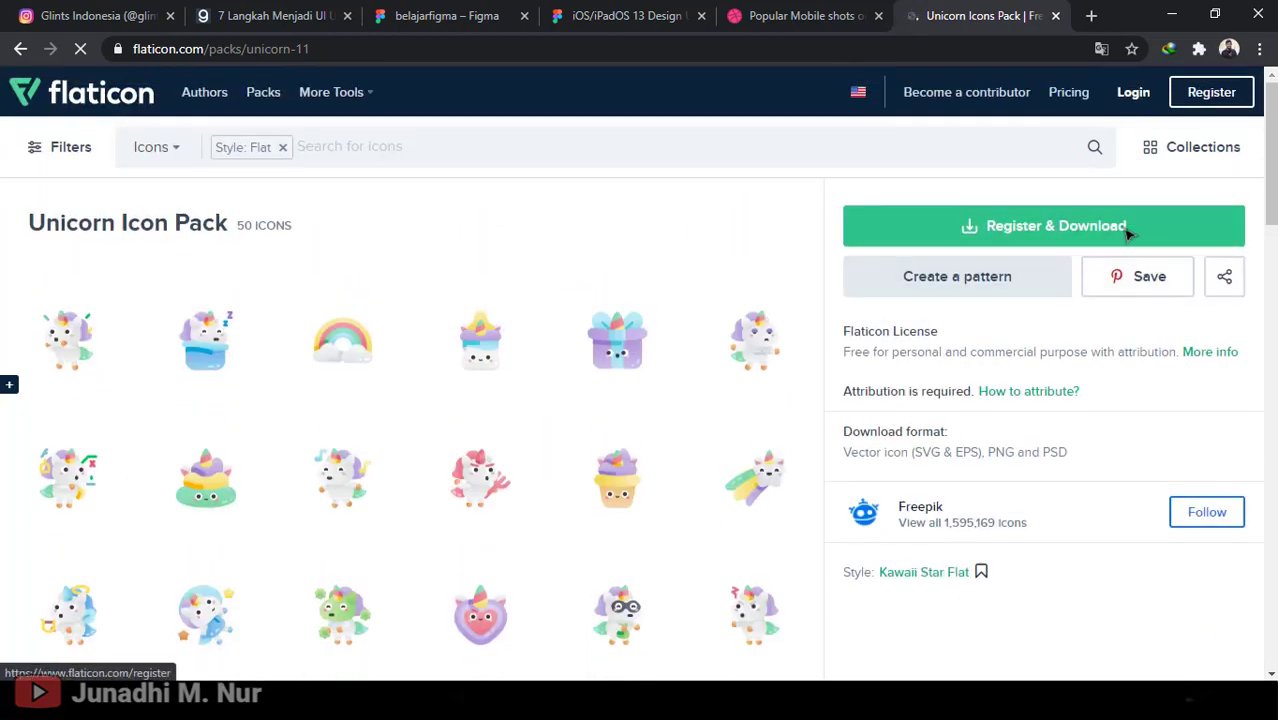
pyautogui.click(1090, 217)
# Switch back to the belajarfigma file in Figma and review the login screen across the whole iPhone 11 Pro Max frame
pyautogui.click(420, 15)
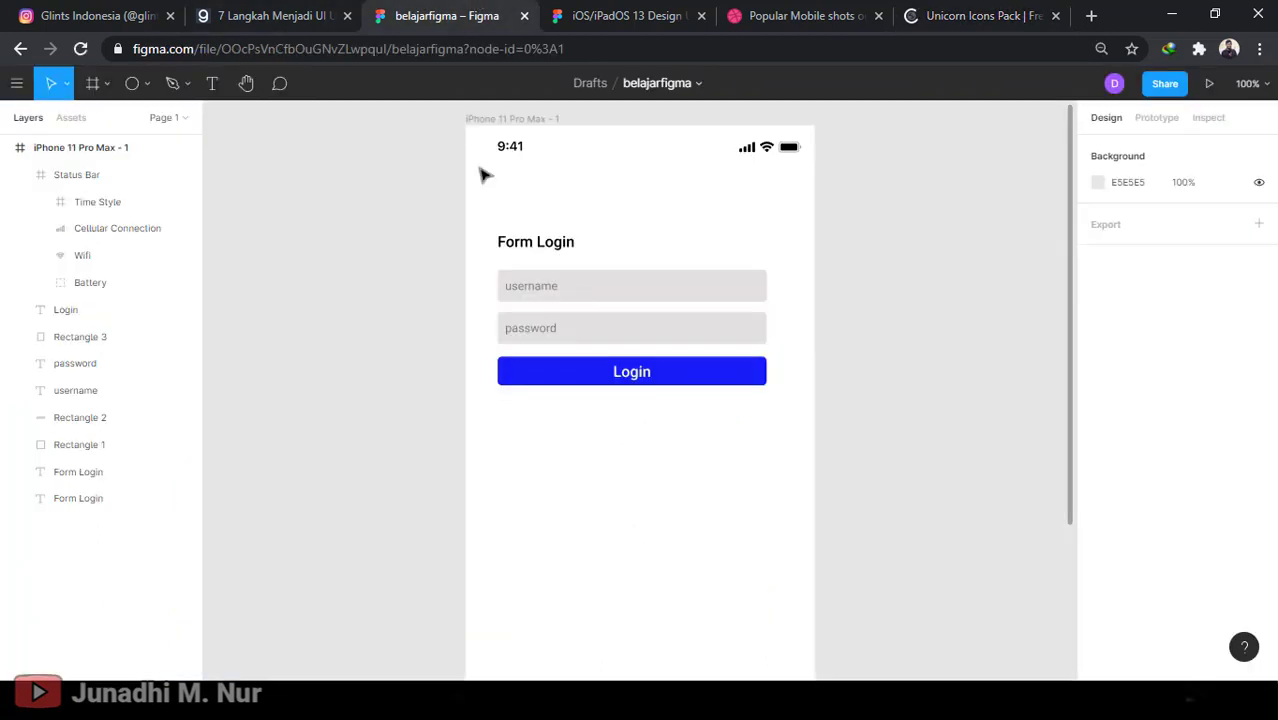
pyautogui.scroll(-6, 921, 462)
pyautogui.scroll(4, 921, 470)
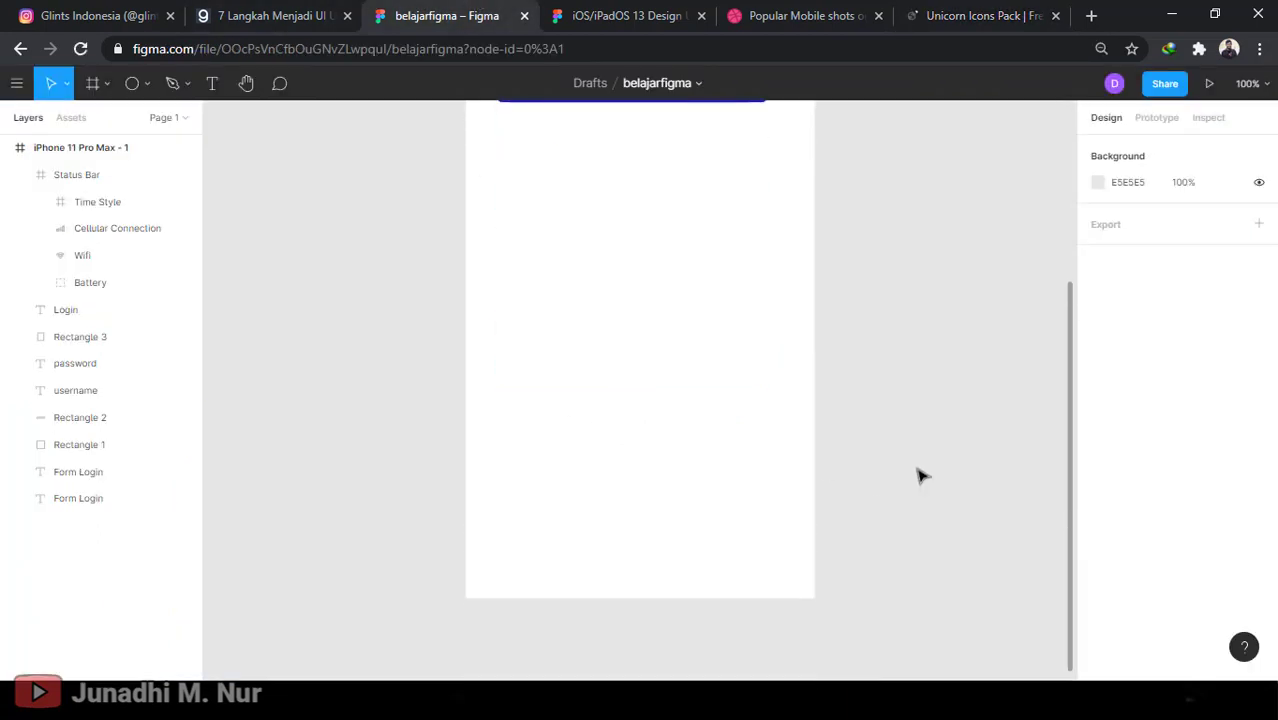
pyautogui.scroll(3, 921, 476)
pyautogui.scroll(3, 921, 476)
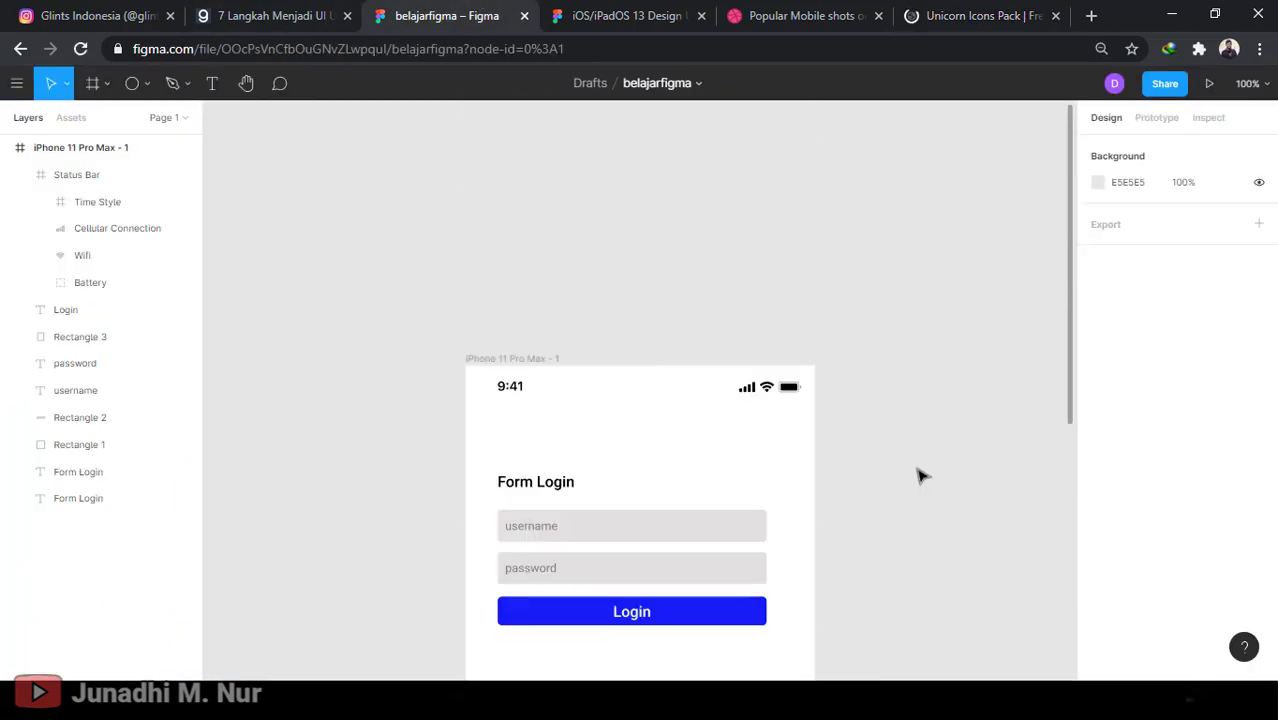
pyautogui.scroll(-2, 921, 476)
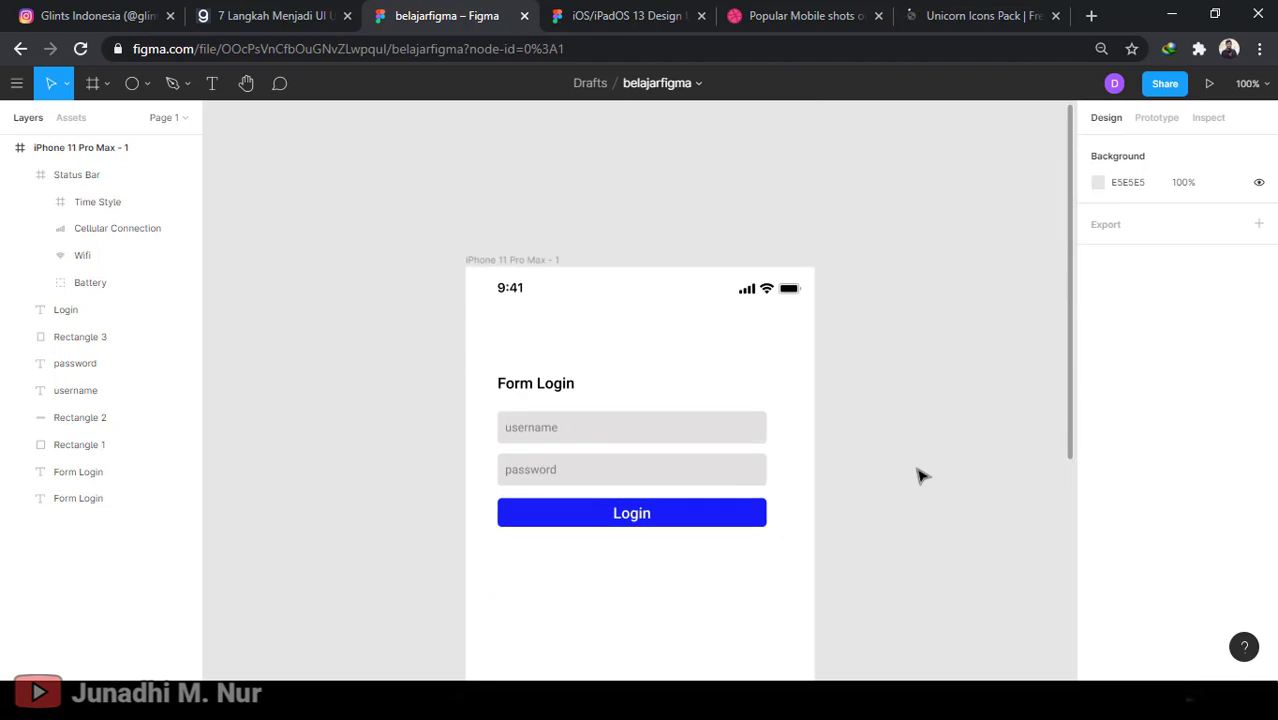
pyautogui.scroll(-1, 921, 476)
pyautogui.scroll(4, 921, 476)
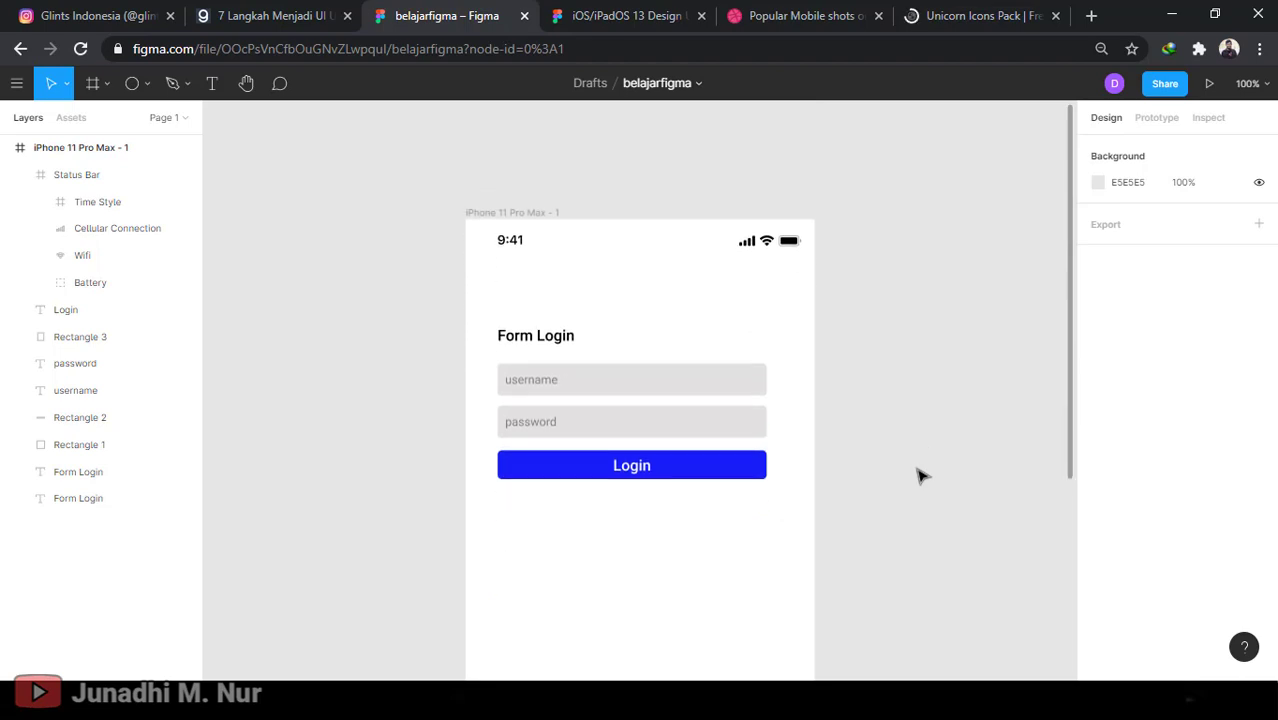
pyautogui.scroll(-5, 921, 476)
pyautogui.scroll(-9, 921, 480)
pyautogui.scroll(6, 921, 480)
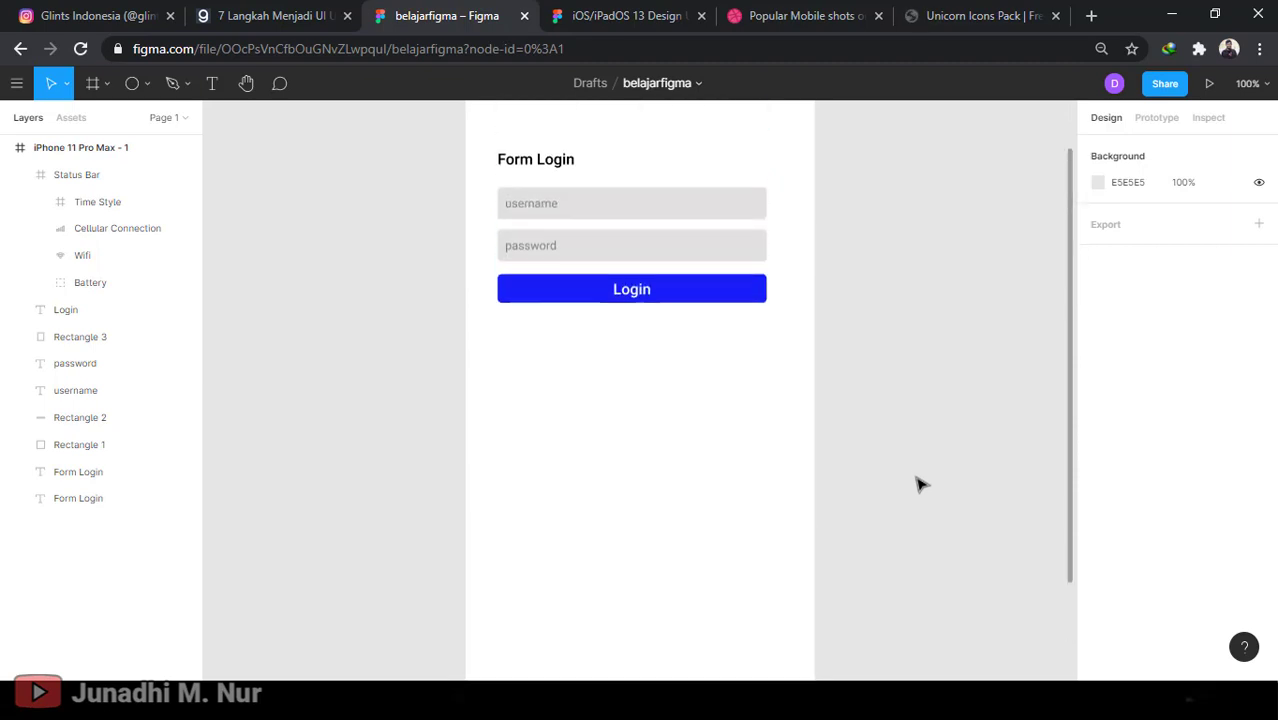
pyautogui.scroll(3, 921, 484)
pyautogui.scroll(-1, 940, 455)
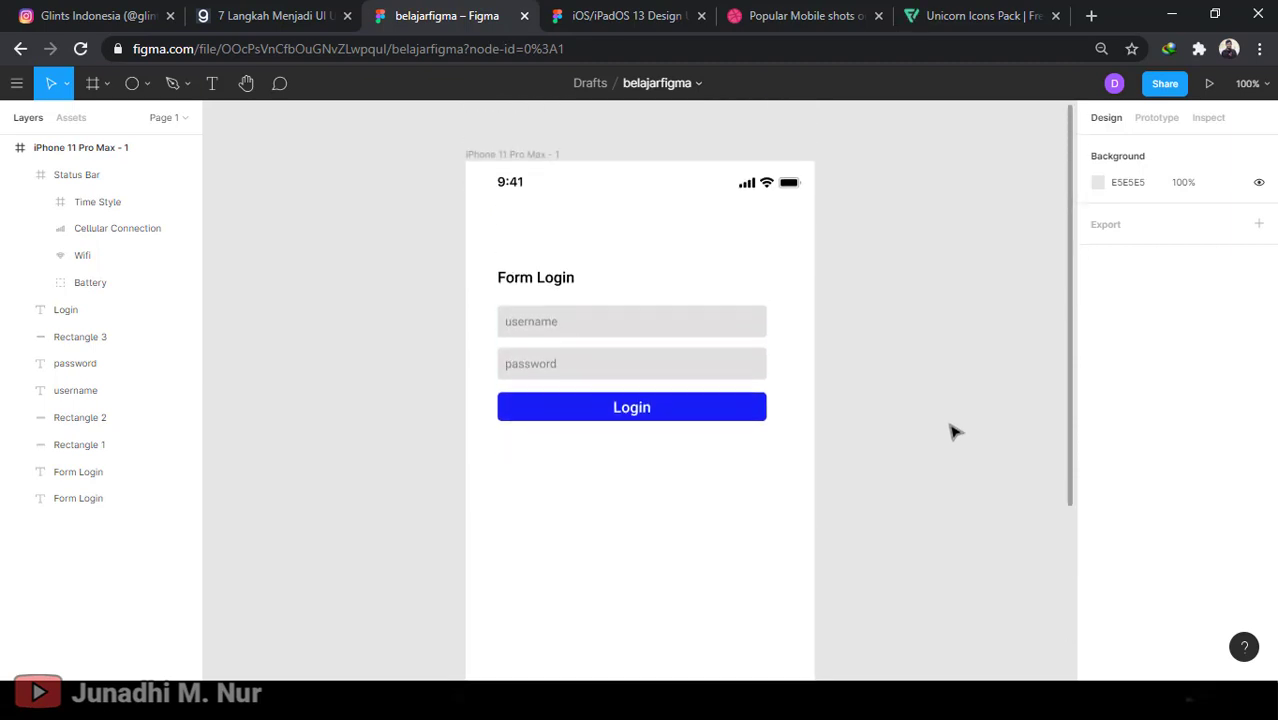
pyautogui.scroll(2, 953, 432)
pyautogui.scroll(-2, 953, 432)
pyautogui.scroll(4, 953, 432)
pyautogui.scroll(-1, 953, 432)
pyautogui.scroll(-3, 953, 432)
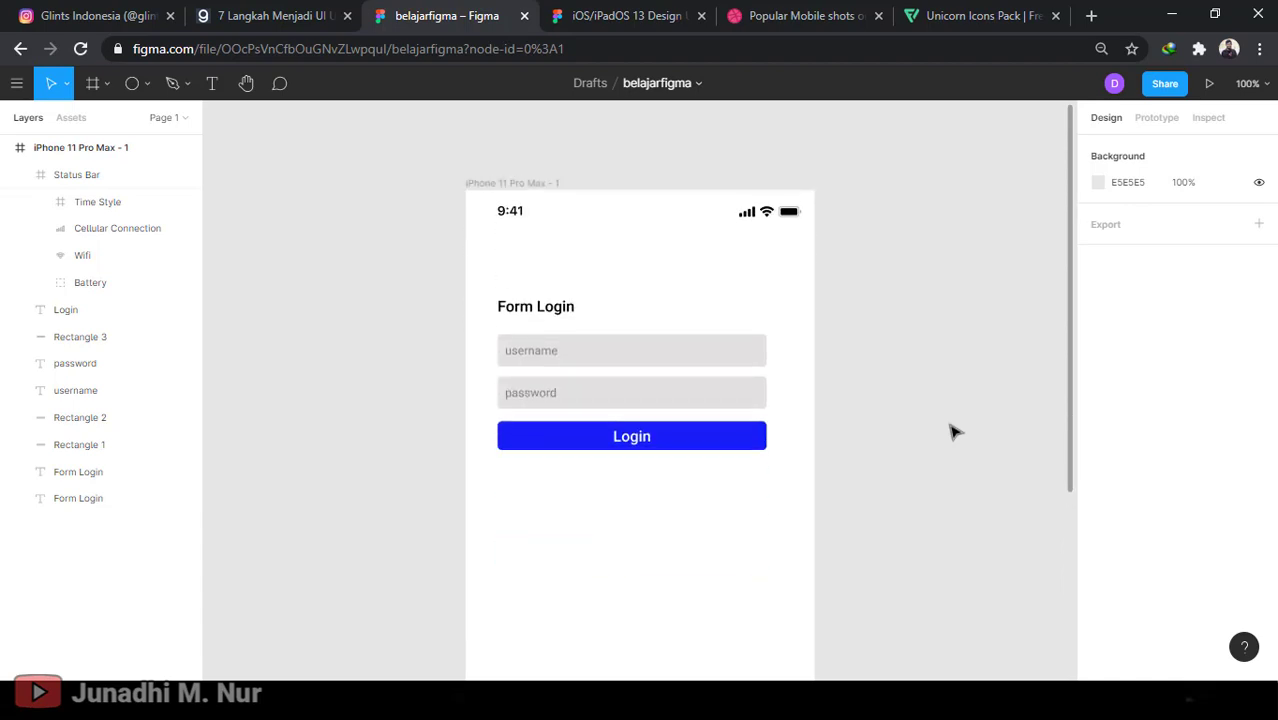
pyautogui.scroll(-2, 953, 432)
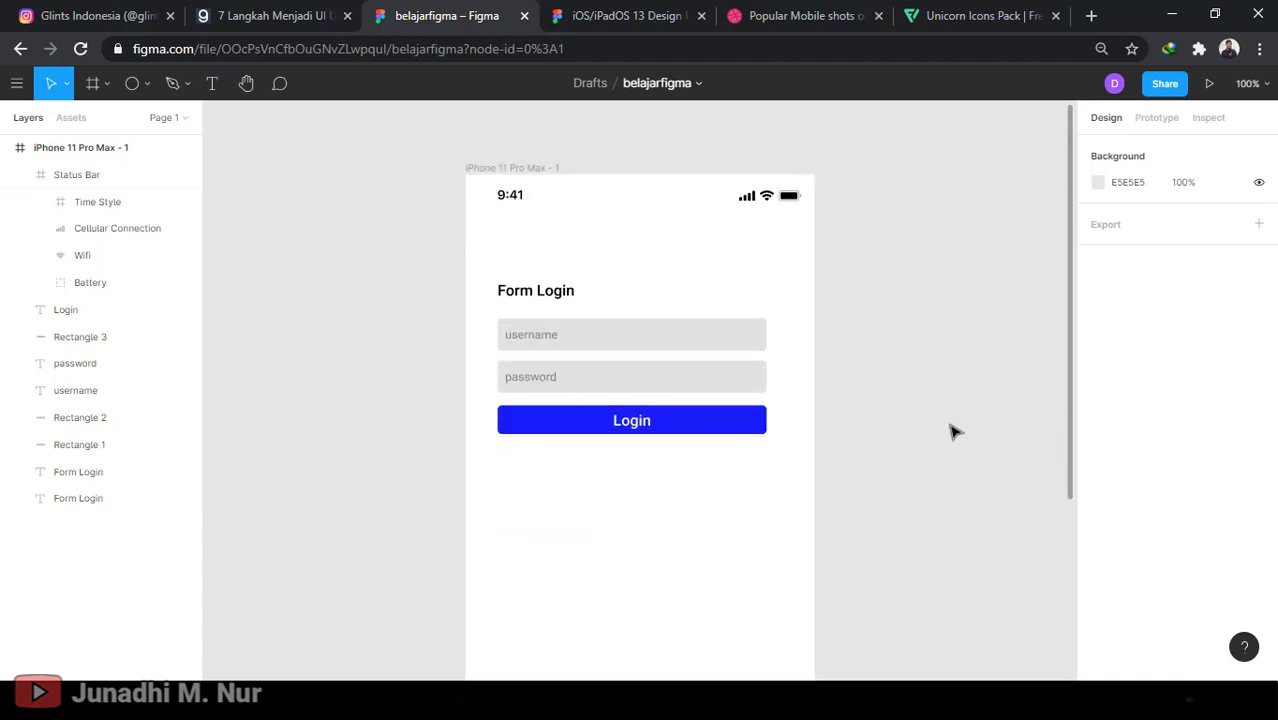
# Present the belajarfigma login screen as a prototype
pyautogui.click(1212, 85)
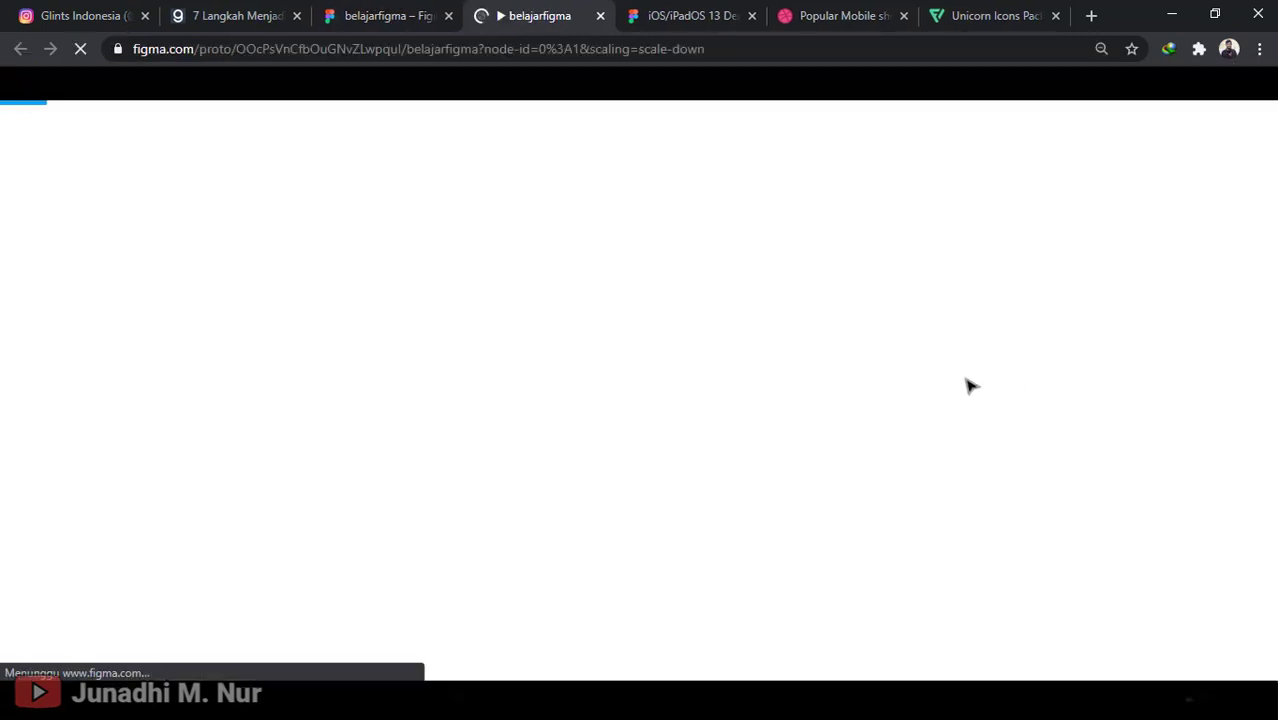